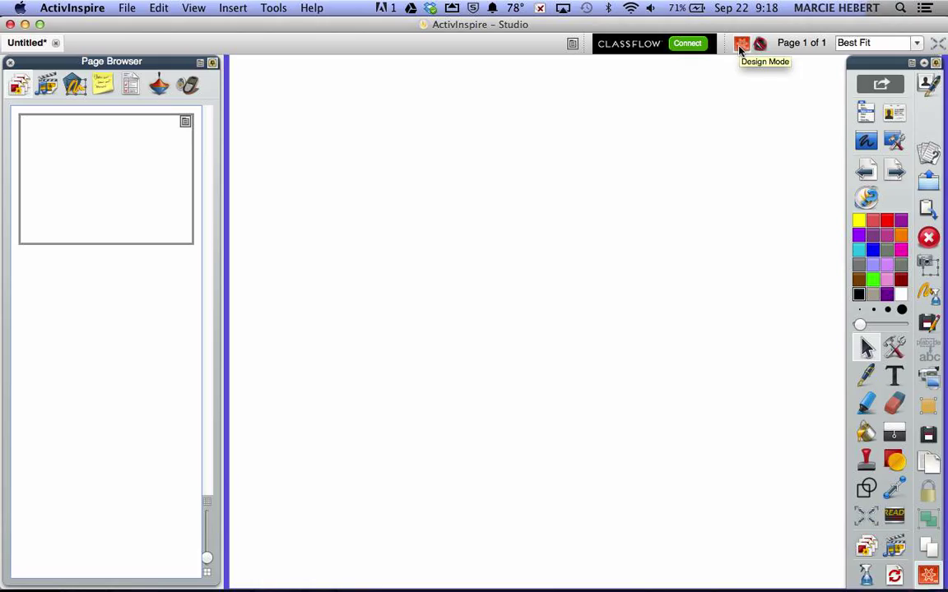
# Toggle Design Mode on the blank untitled flipchart page
pyautogui.click(740, 44)
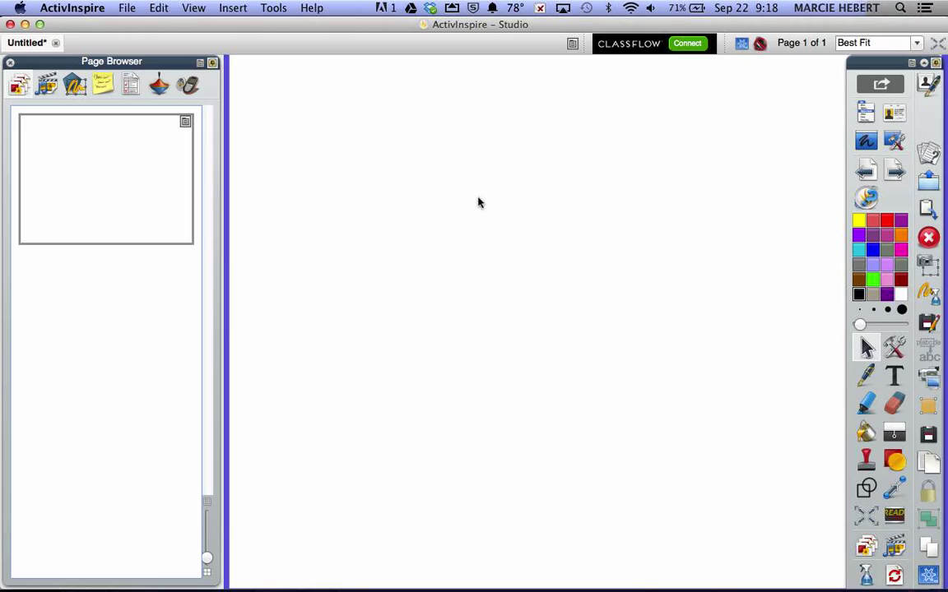
# Search Google for 'Superkids' in a new Chrome tab
pyautogui.moveTo(366, 575)
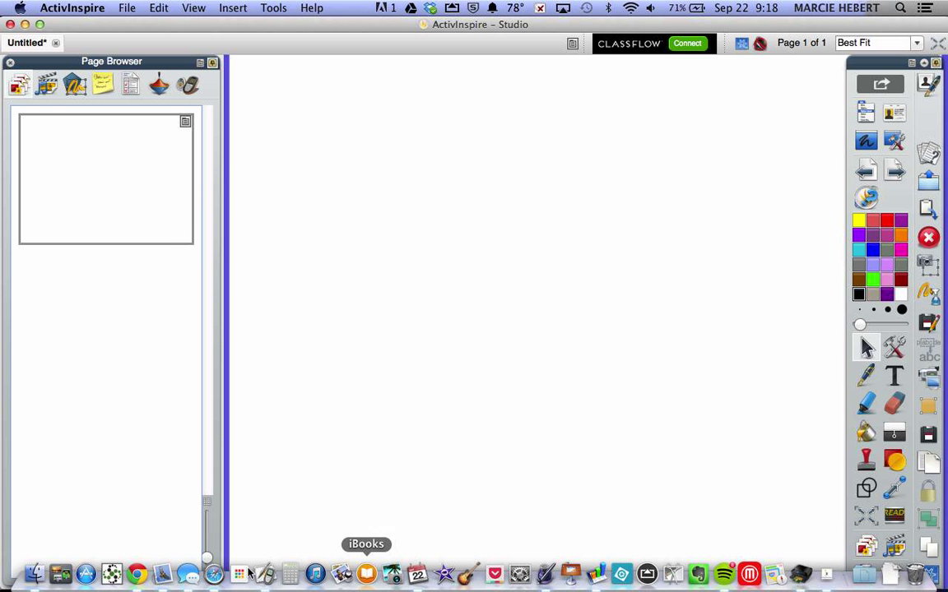
pyautogui.click(140, 579)
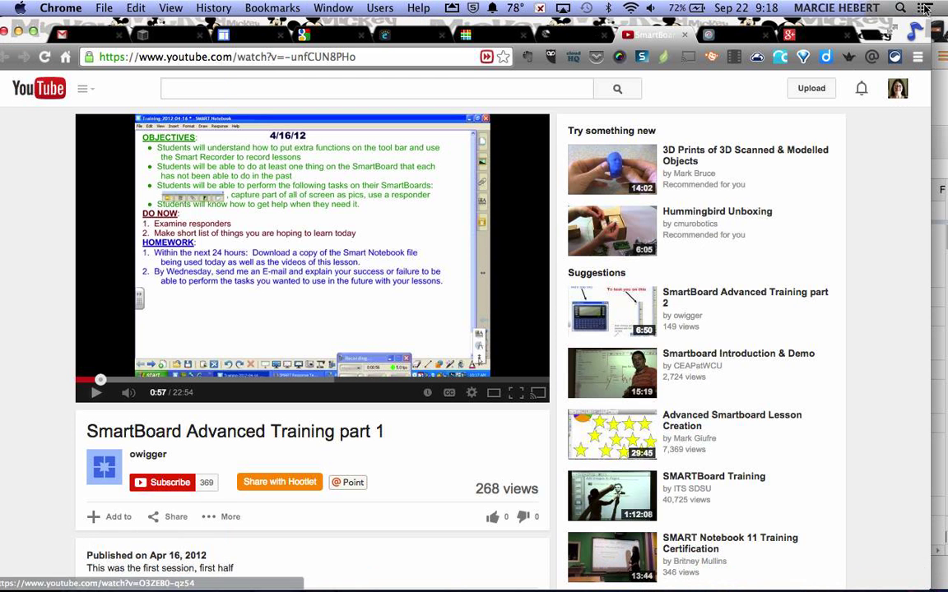
pyautogui.click(874, 36)
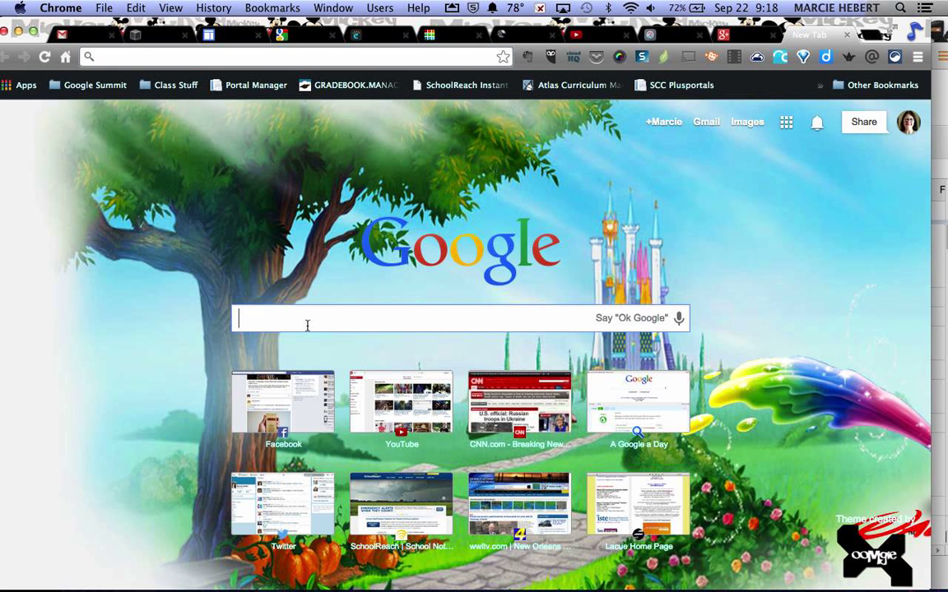
pyautogui.write('Superkids')
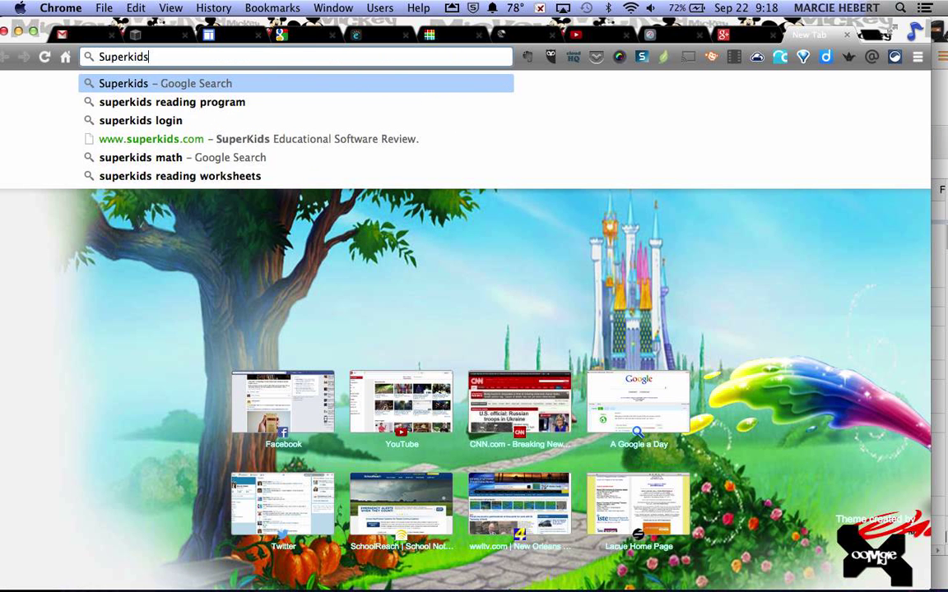
pyautogui.press('Return')
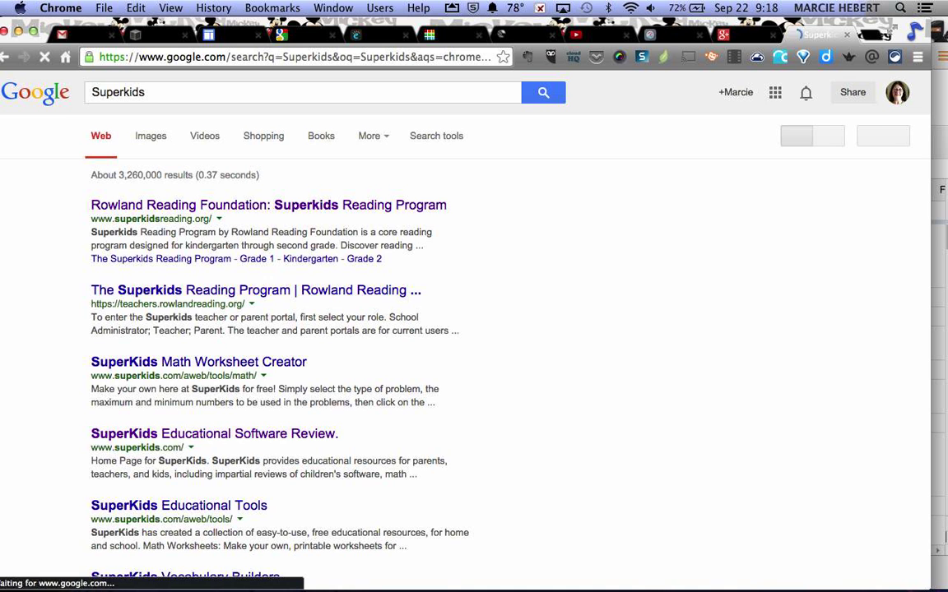
# Show the Superkids image results and scroll through them
pyautogui.click(149, 138)
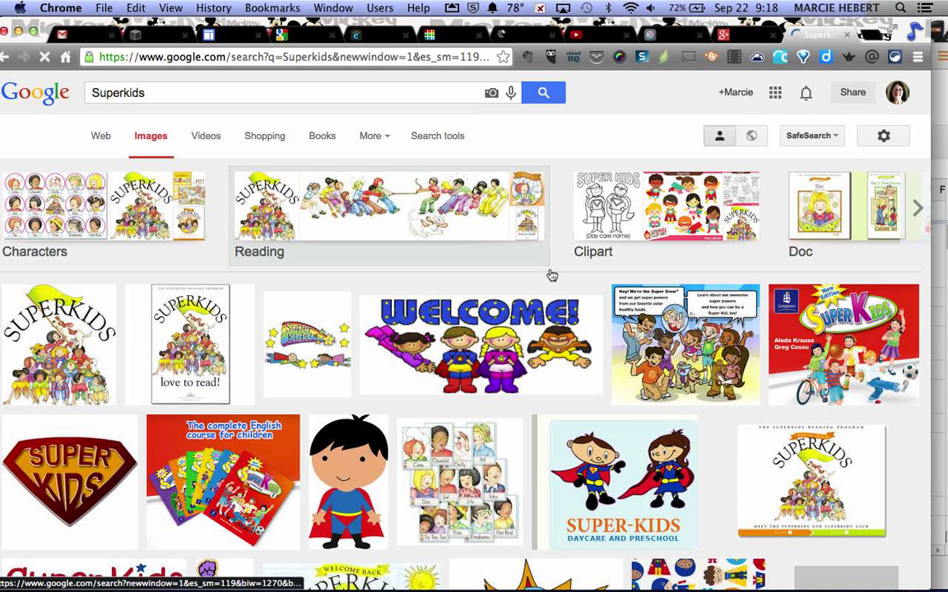
pyautogui.scroll(-1, 575, 339)
pyautogui.scroll(-5, 576, 338)
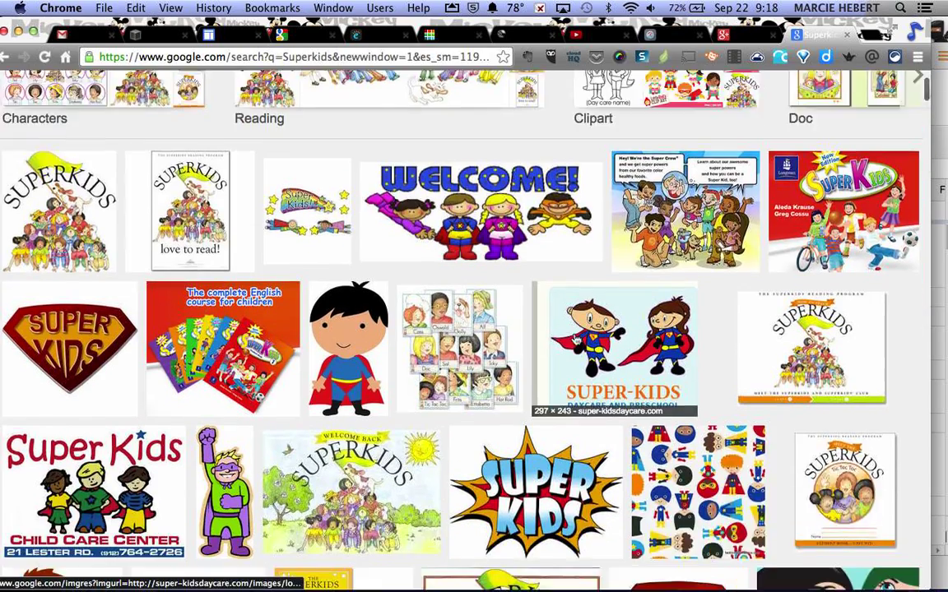
pyautogui.scroll(-13, 576, 339)
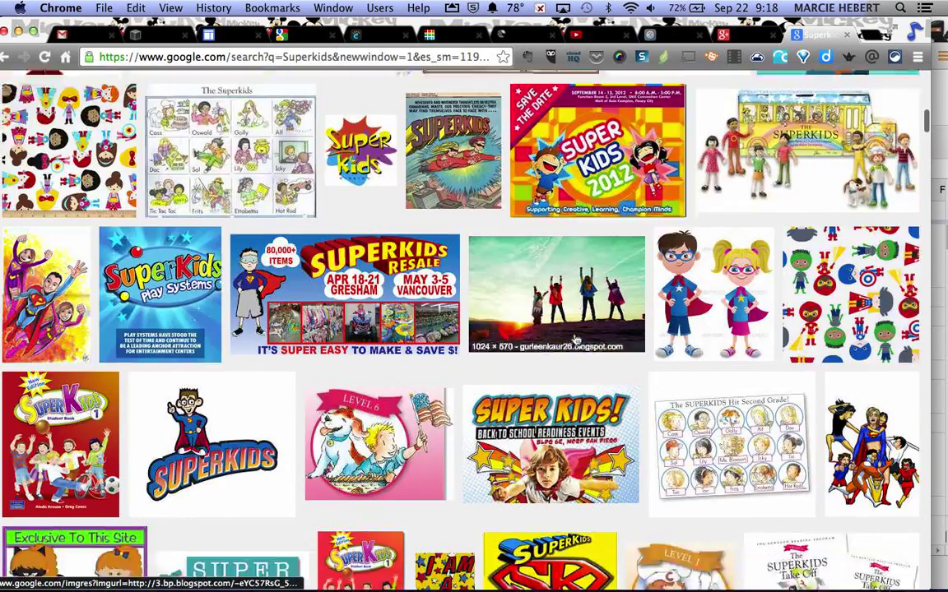
pyautogui.scroll(-5, 576, 339)
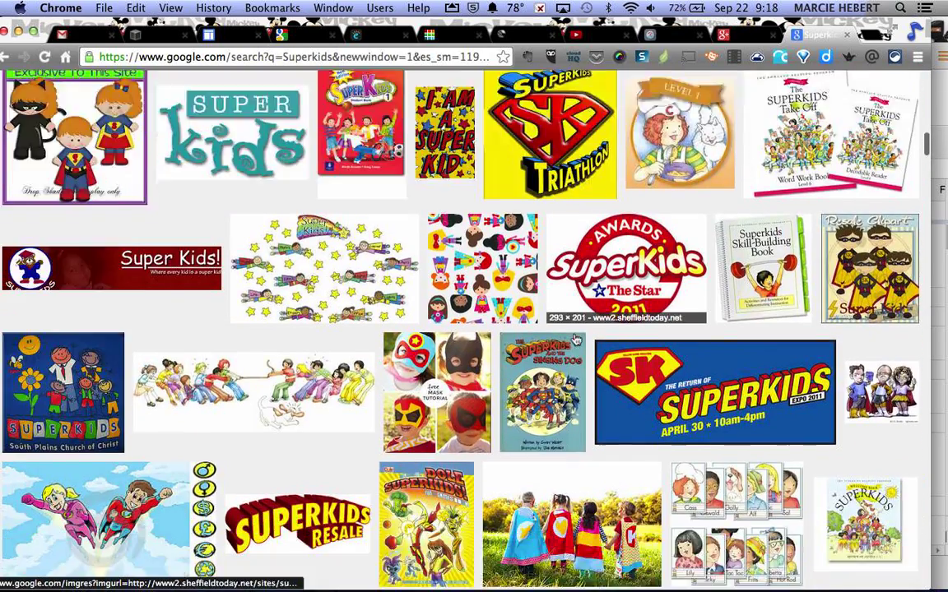
pyautogui.scroll(-3, 576, 339)
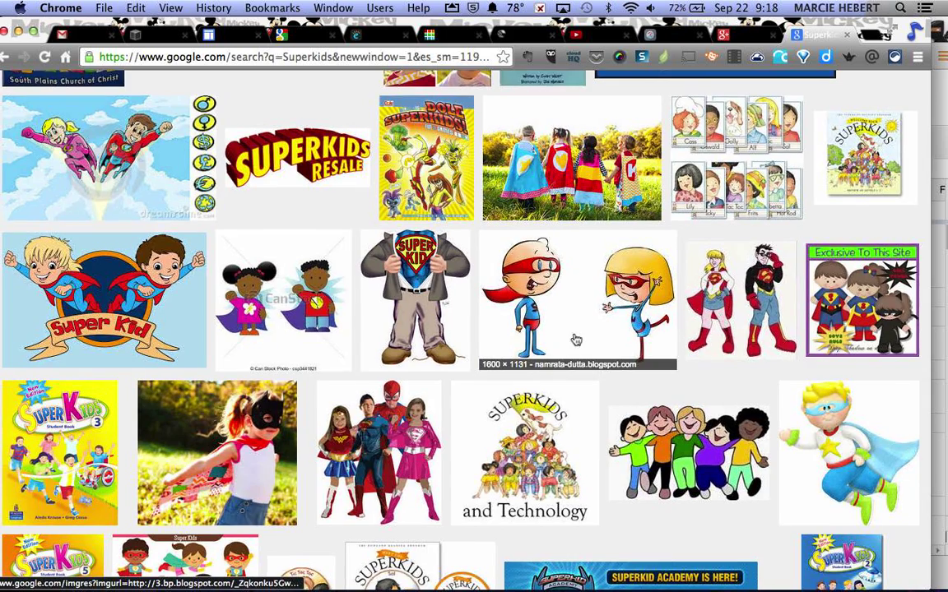
pyautogui.scroll(-6, 576, 339)
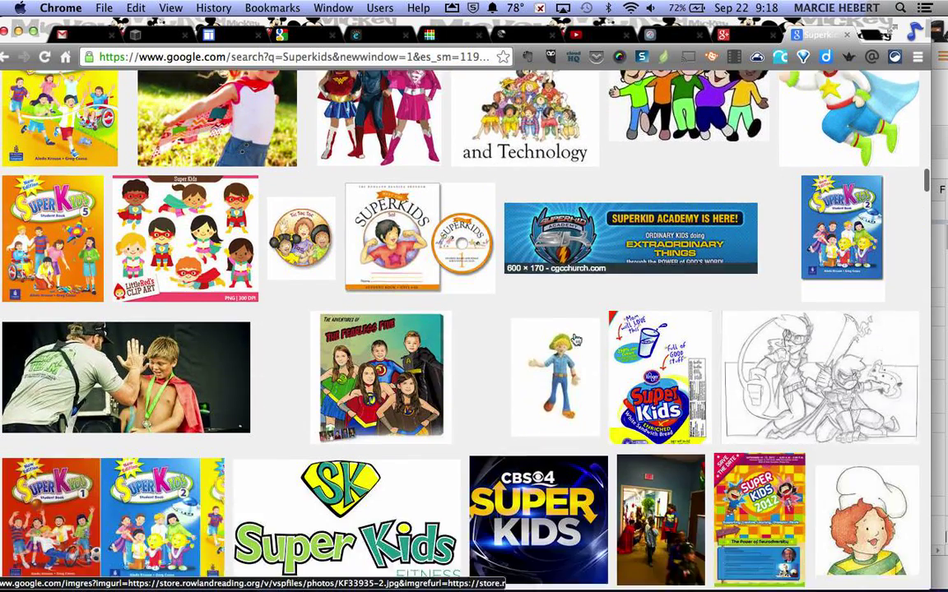
pyautogui.scroll(15, 451, 360)
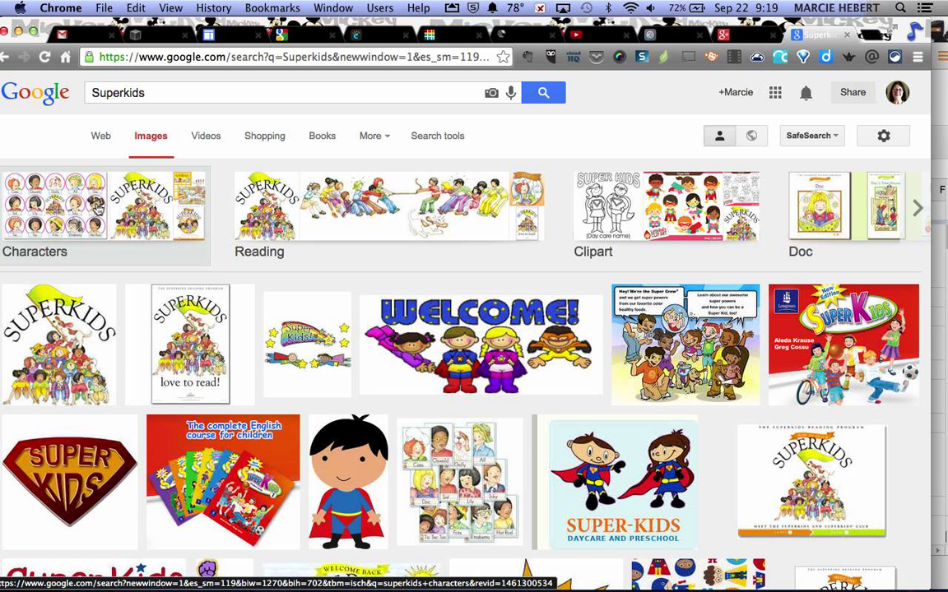
# Browse all Superkids Characters images, then show the web results for 'superkids characters'
pyautogui.click(97, 206)
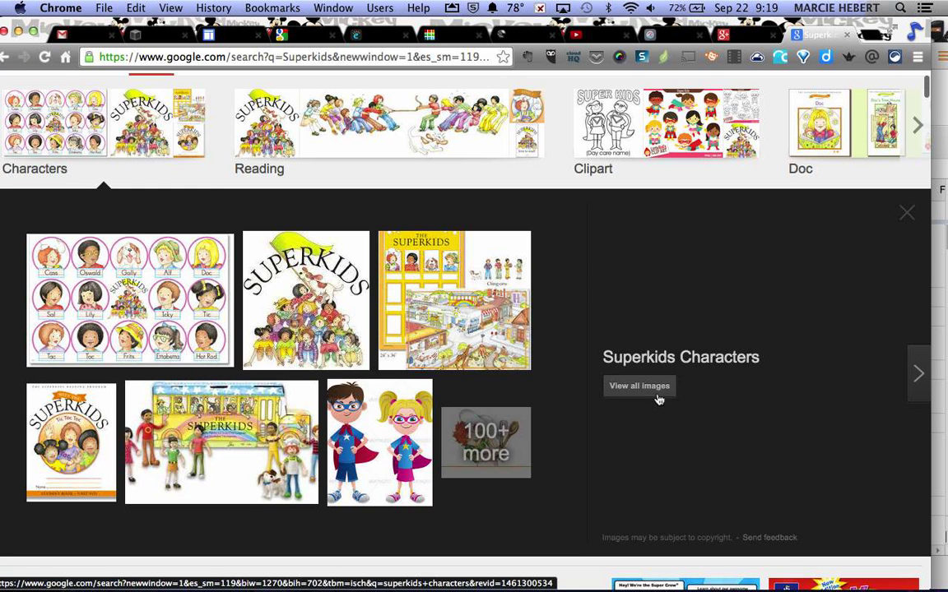
pyautogui.click(639, 385)
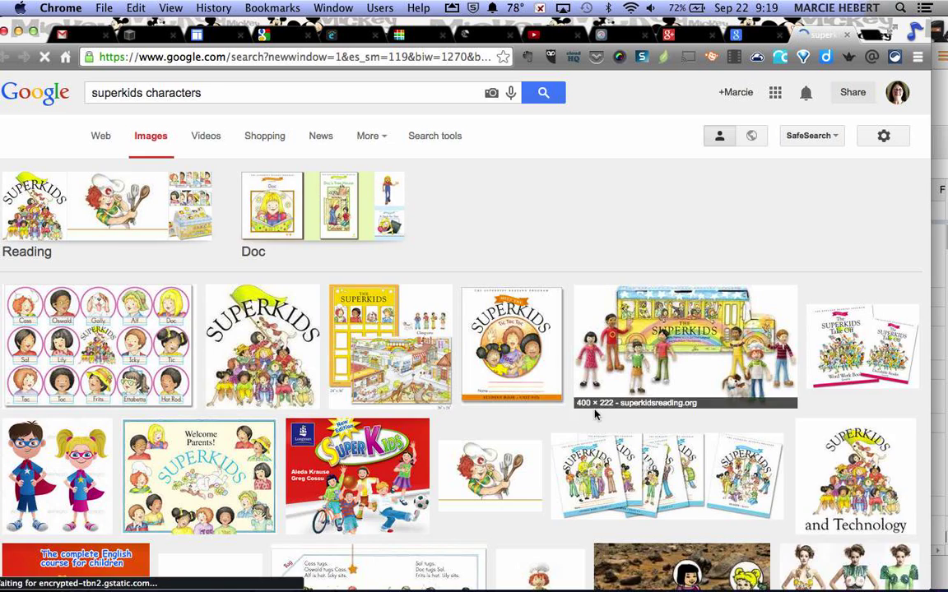
pyautogui.scroll(-5, 594, 413)
pyautogui.scroll(-5, 594, 413)
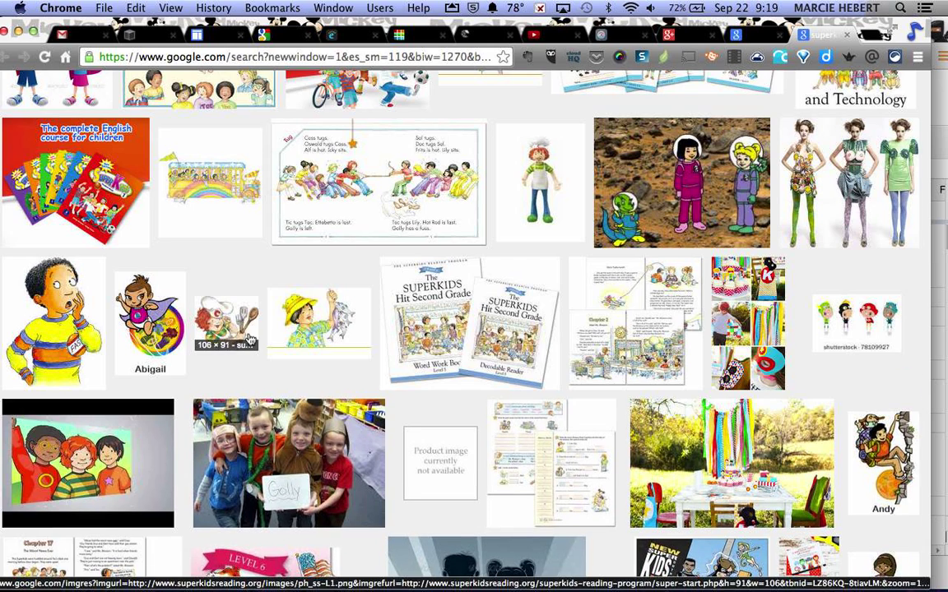
pyautogui.scroll(-3, 247, 337)
pyautogui.scroll(-1, 251, 339)
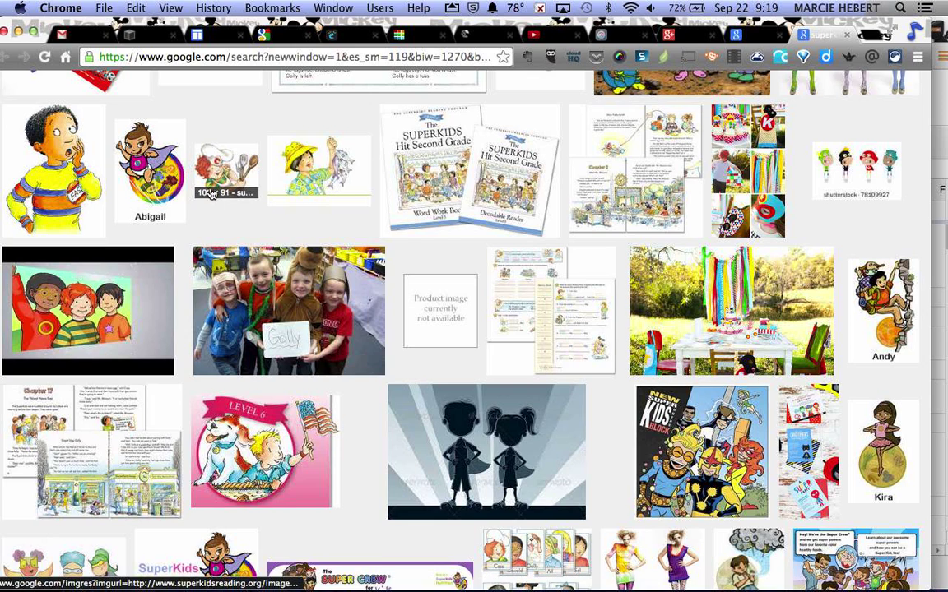
pyautogui.scroll(-3, 212, 198)
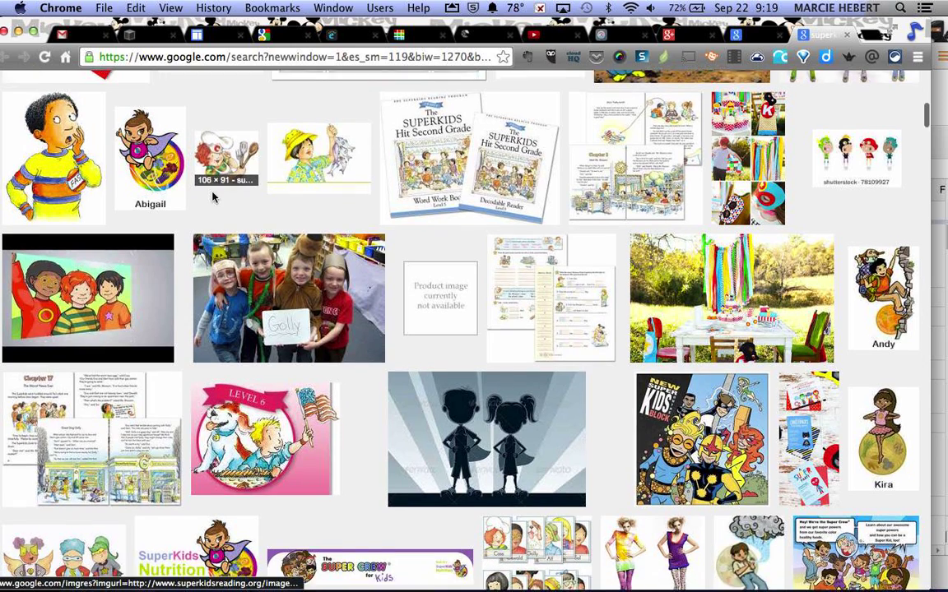
pyautogui.scroll(-9, 212, 198)
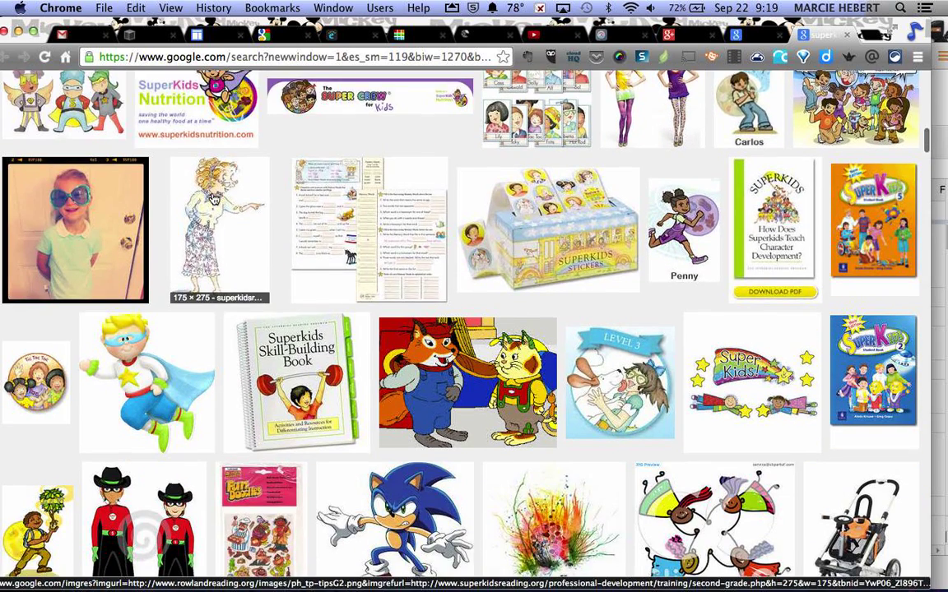
pyautogui.scroll(-1, 212, 197)
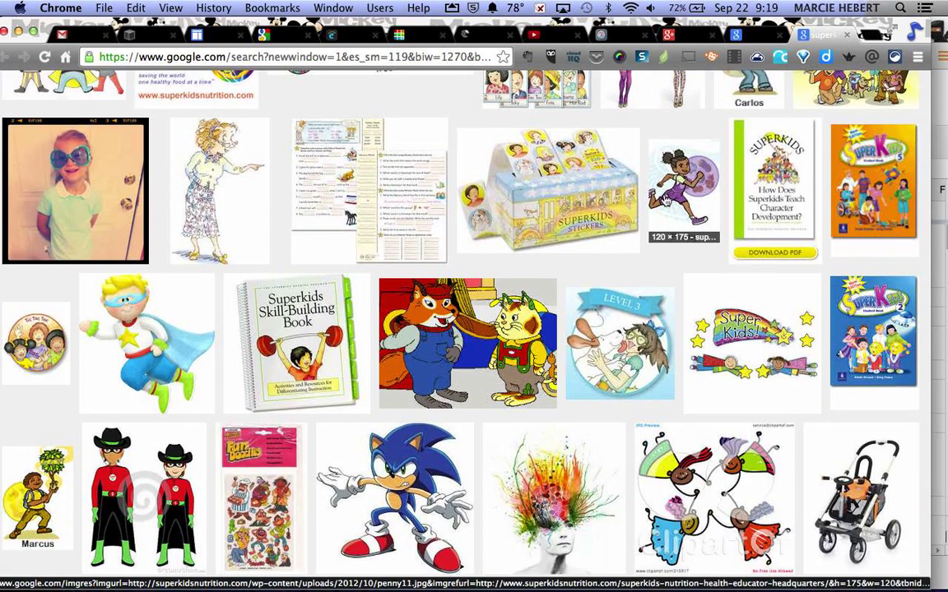
pyautogui.scroll(15, 664, 199)
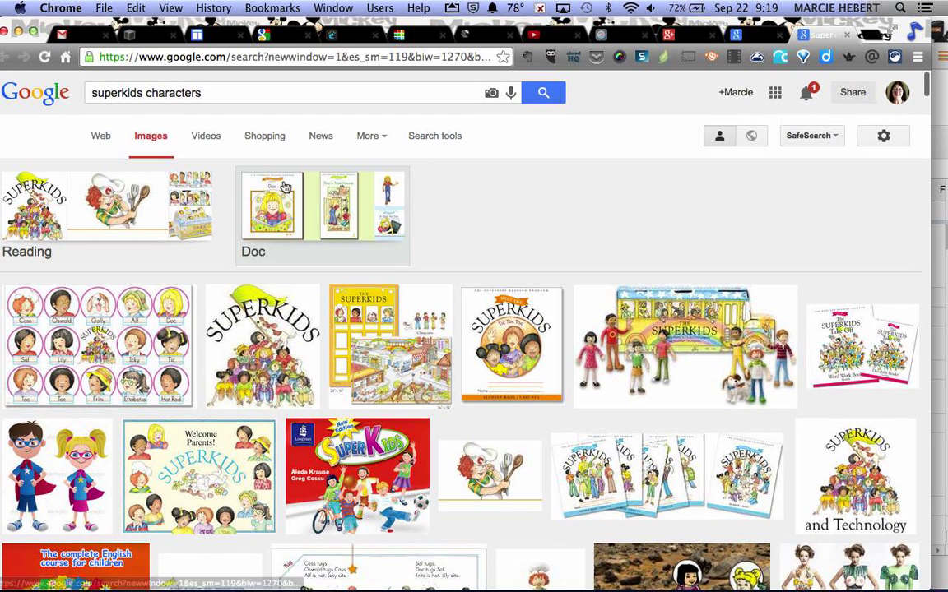
pyautogui.click(100, 139)
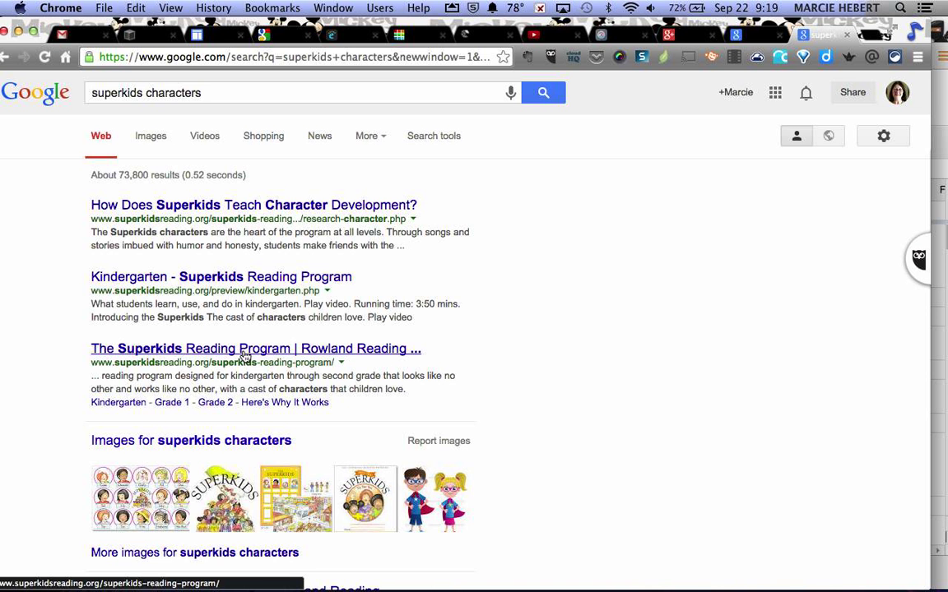
# Open the Superkids Reading Program website and scroll through its home page
pyautogui.click(244, 355)
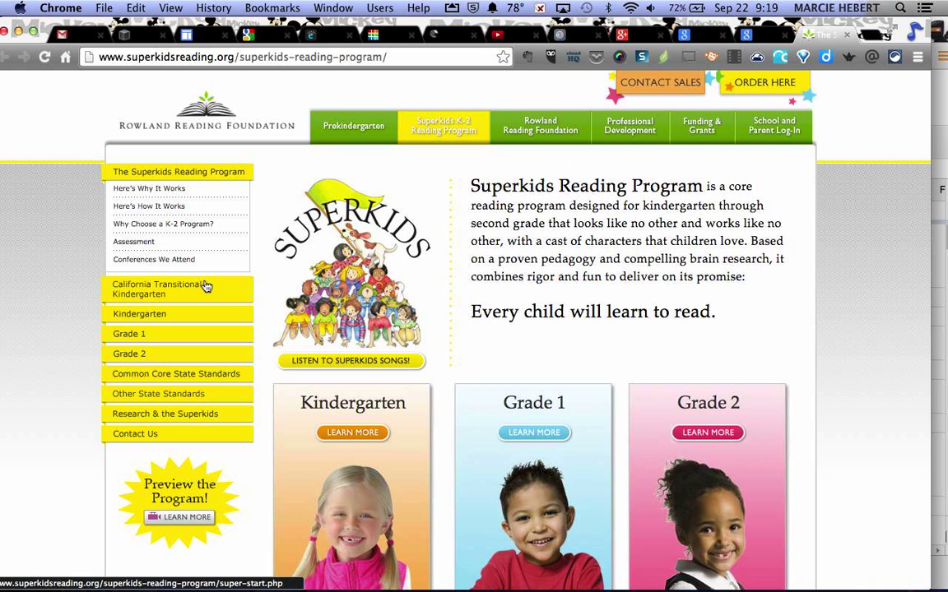
pyautogui.scroll(-3, 288, 272)
pyautogui.scroll(3, 369, 260)
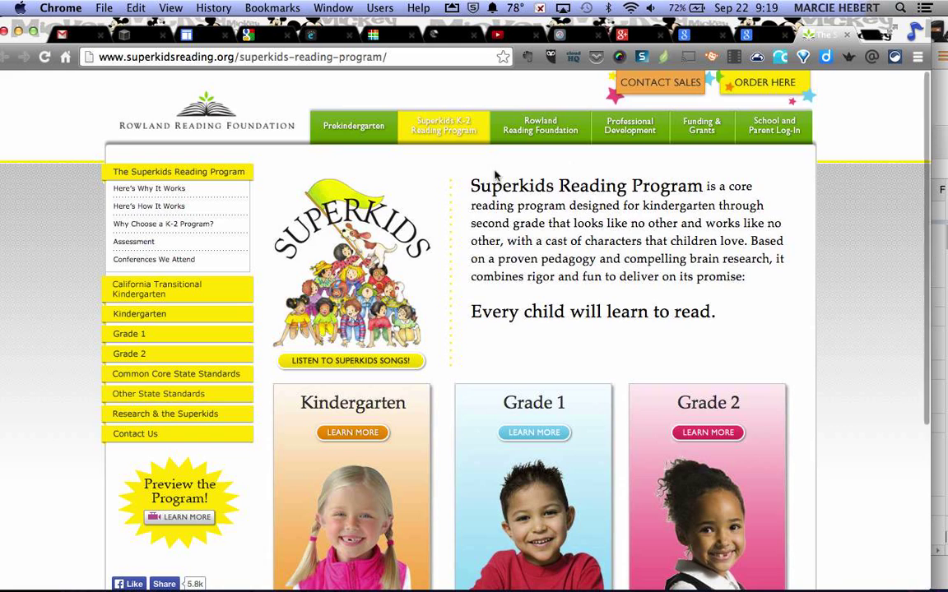
pyautogui.scroll(-5, 498, 176)
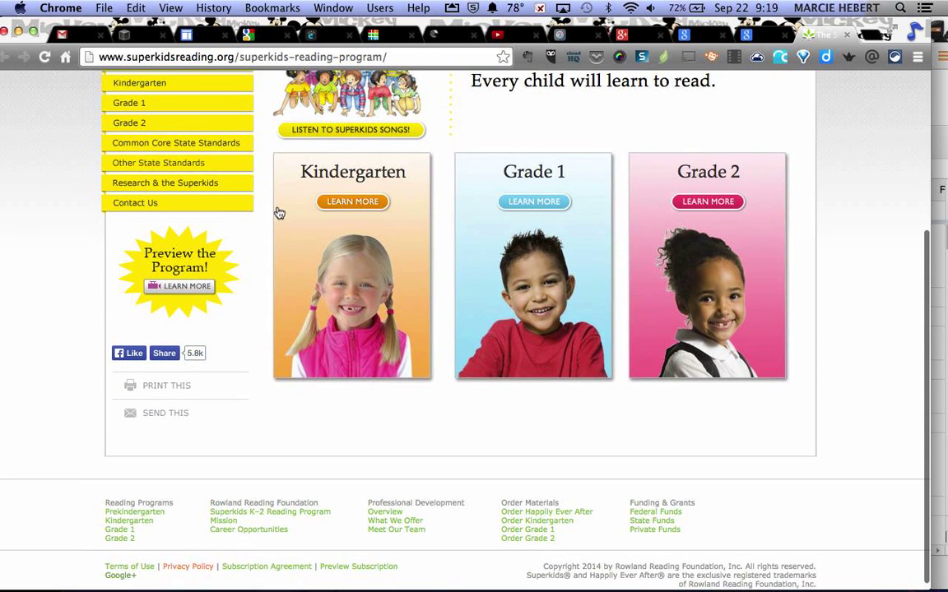
pyautogui.scroll(2, 183, 187)
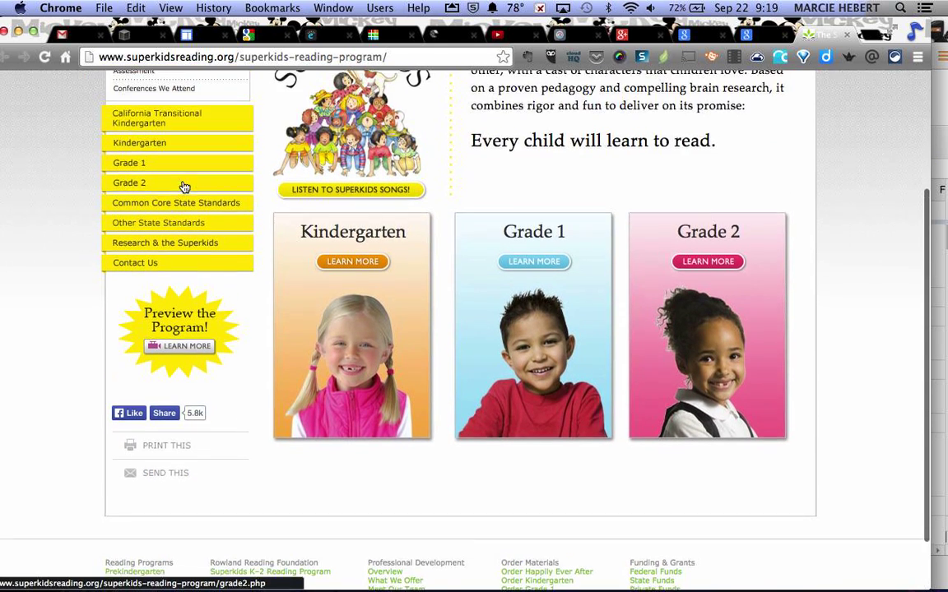
# Browse the Kindergarten and Level 1 first-semester pages, then open Rowland Reading Foundation
pyautogui.click(141, 143)
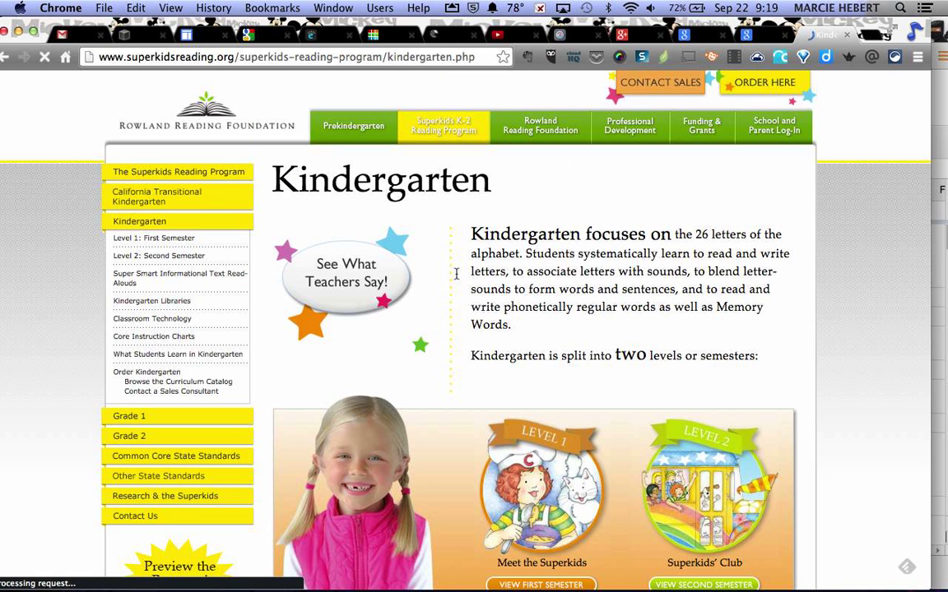
pyautogui.scroll(-3, 456, 274)
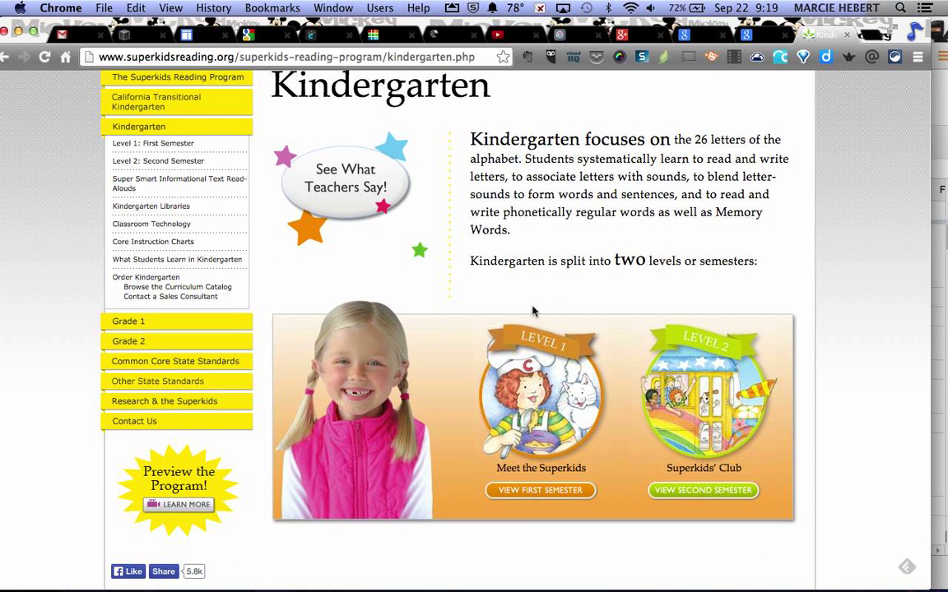
pyautogui.click(522, 496)
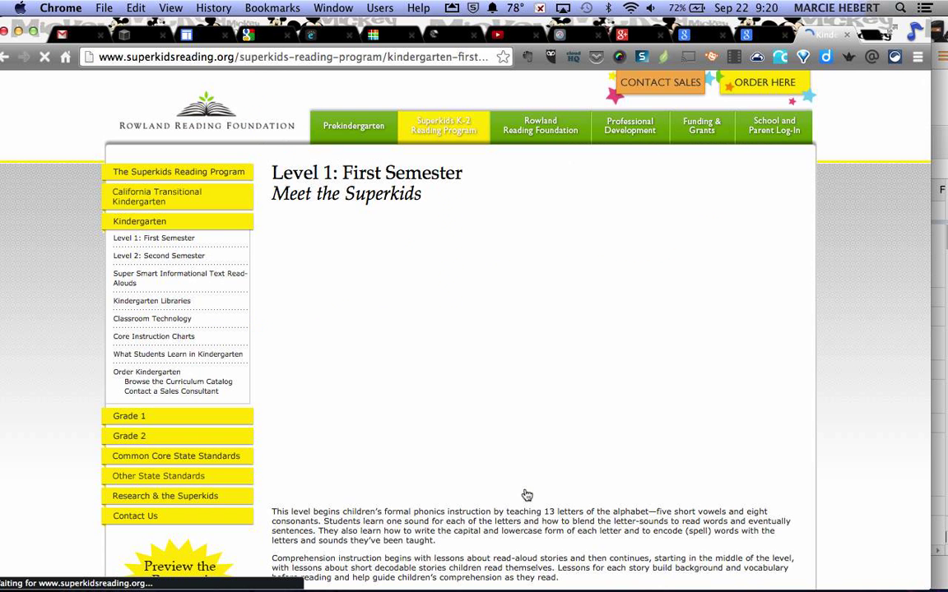
pyautogui.scroll(-1, 601, 421)
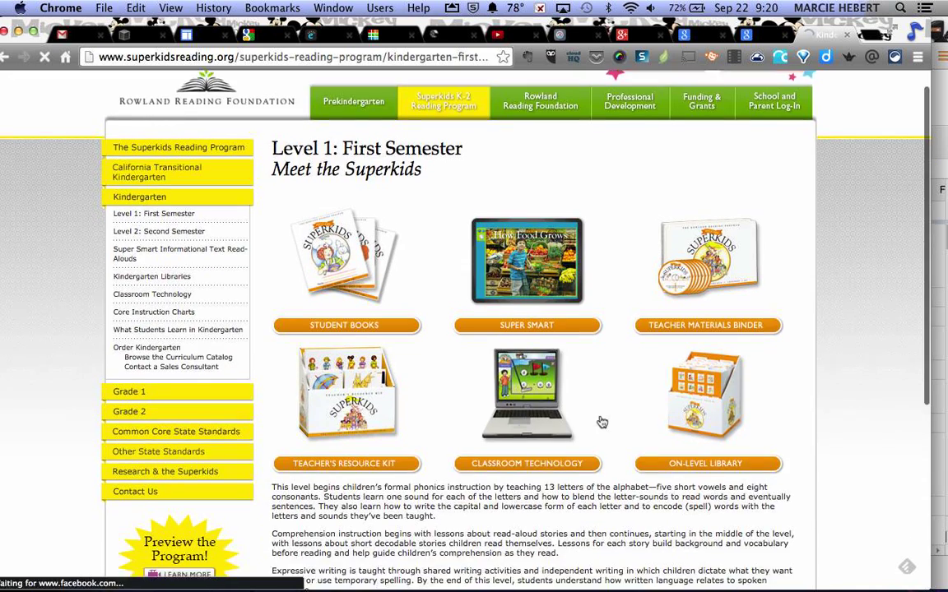
pyautogui.scroll(-5, 601, 422)
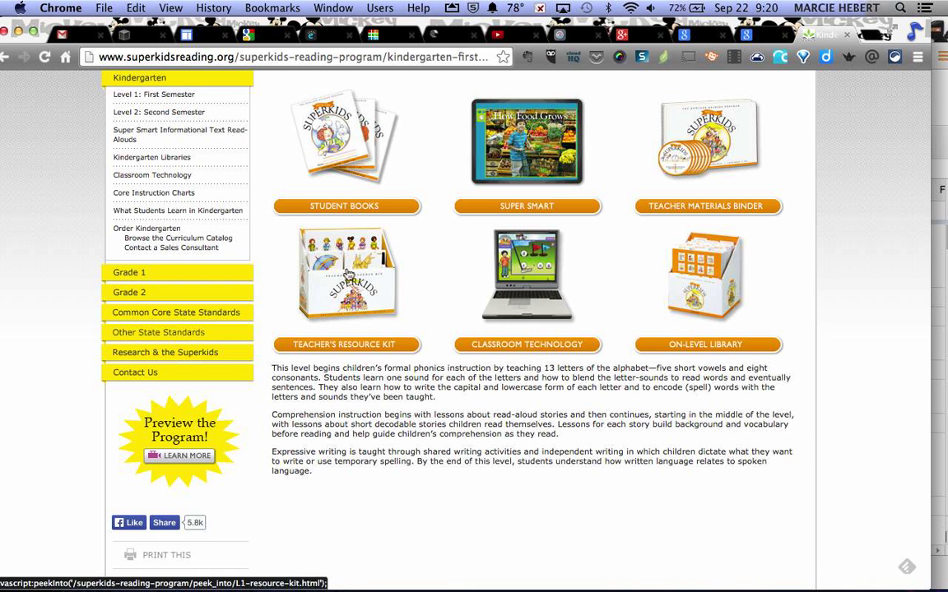
pyautogui.scroll(4, 345, 152)
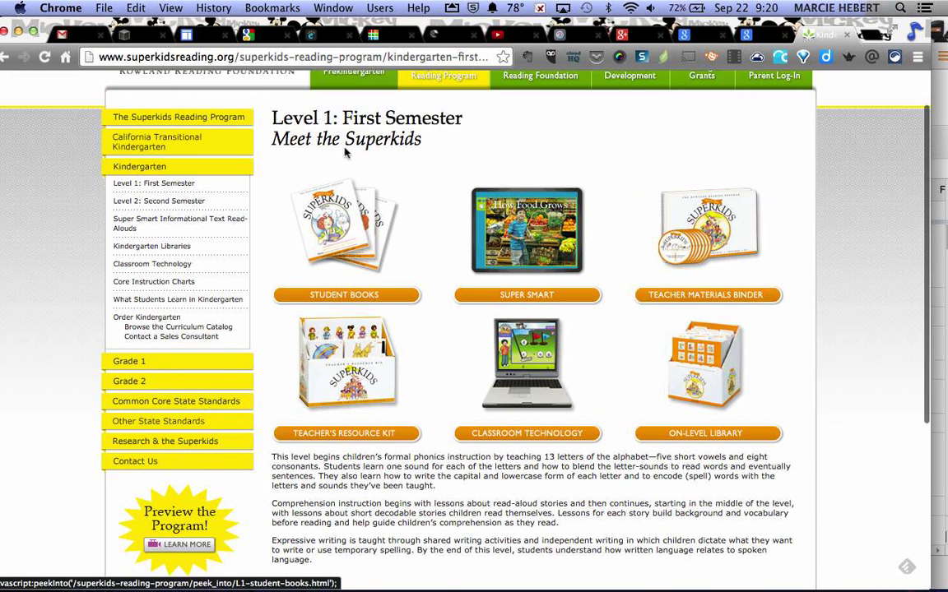
pyautogui.scroll(3, 346, 152)
pyautogui.click(539, 138)
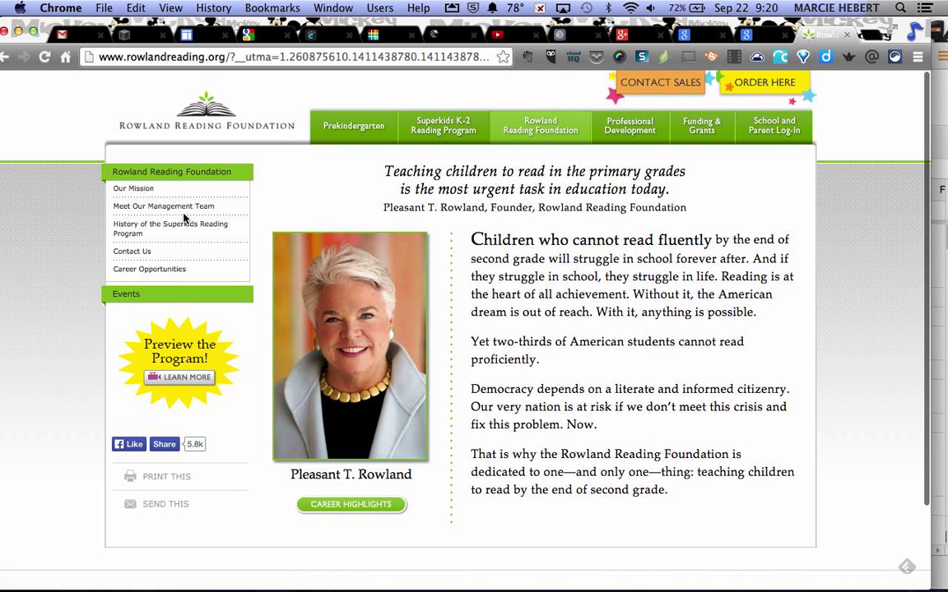
# Return to the Superkids home page, minimize Sheets, and arrange Chrome over the flipchart
pyautogui.click(194, 108)
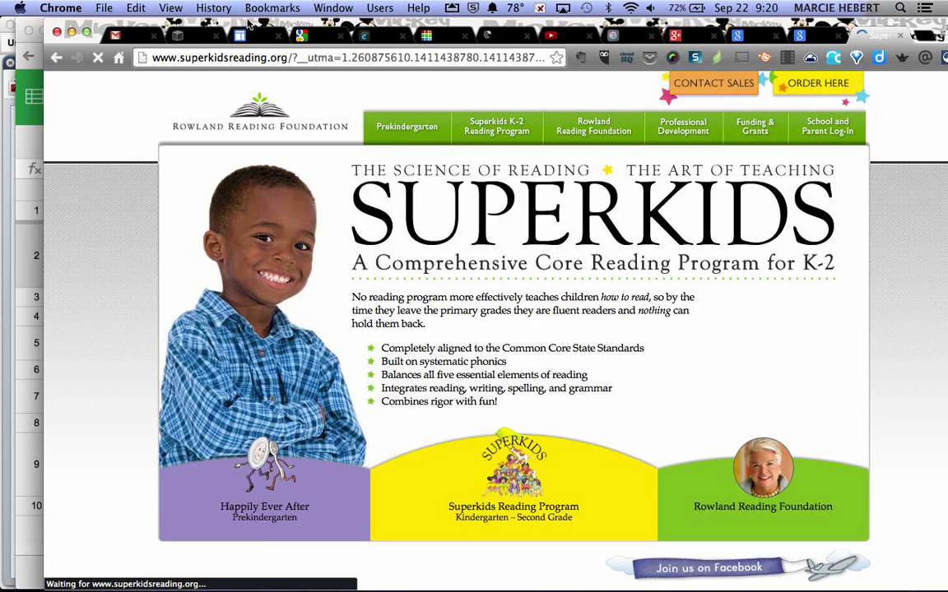
pyautogui.moveTo(186, 23); pyautogui.dragTo(533, 23)
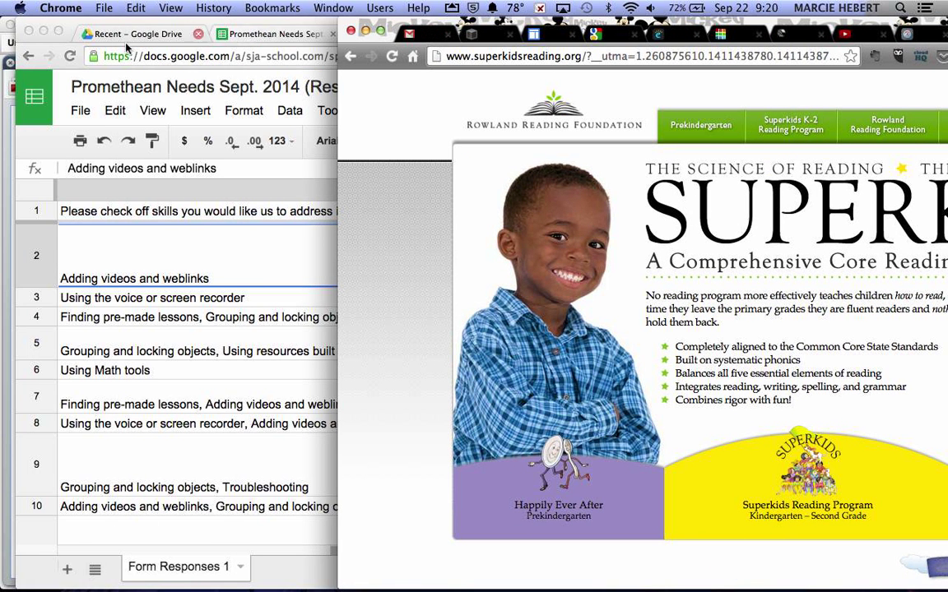
pyautogui.click(44, 31)
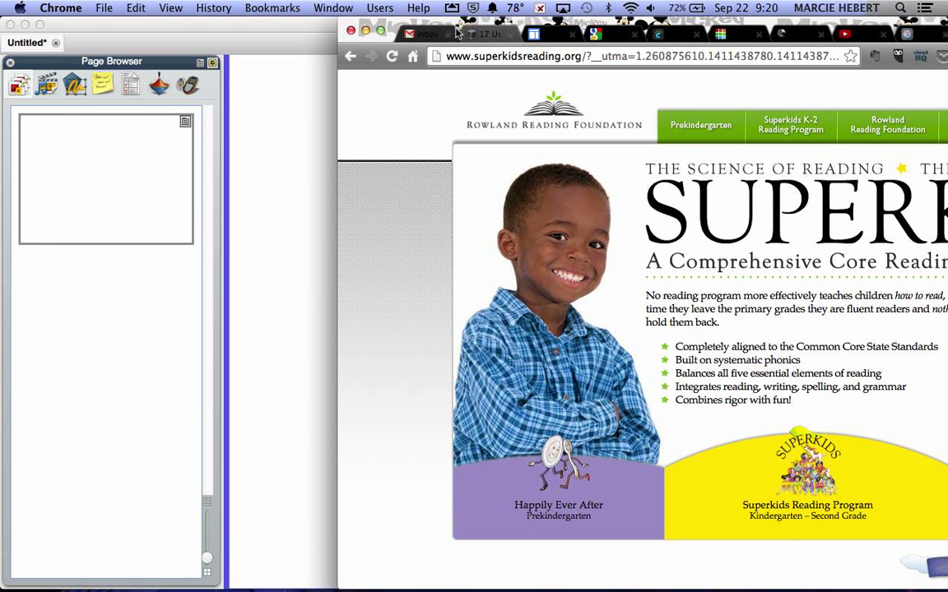
pyautogui.moveTo(452, 27); pyautogui.dragTo(670, 28)
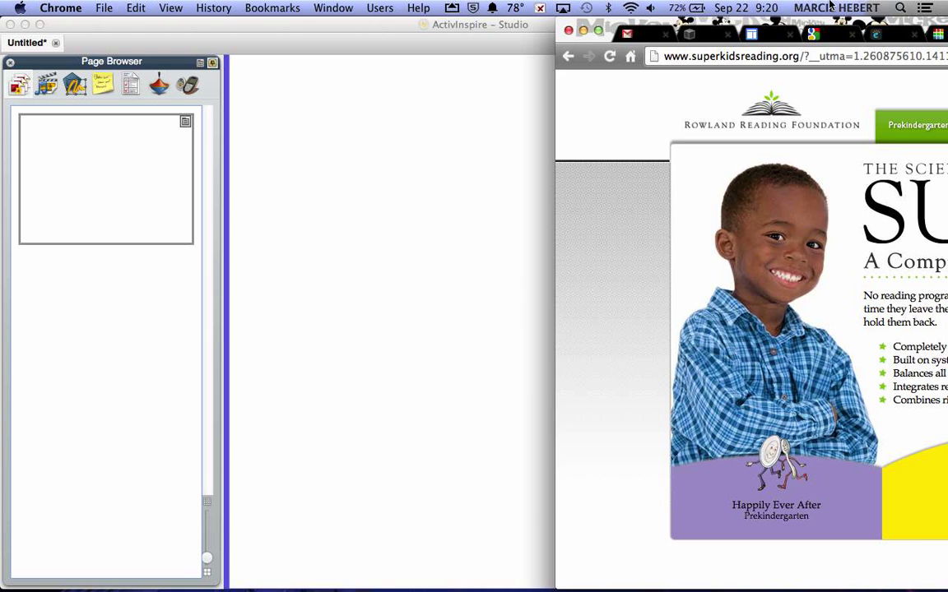
pyautogui.moveTo(788, 29); pyautogui.dragTo(466, 43)
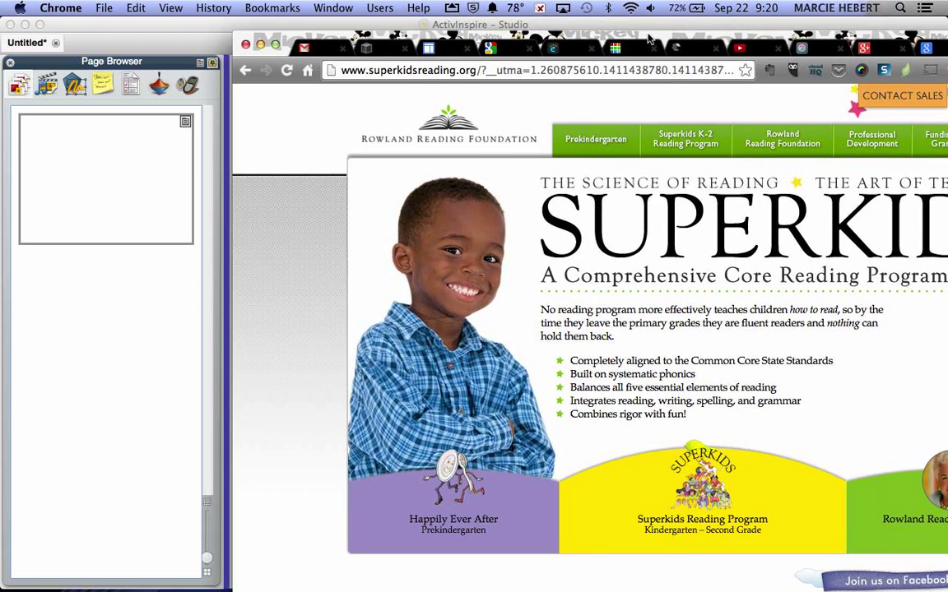
pyautogui.moveTo(649, 38); pyautogui.dragTo(447, 24)
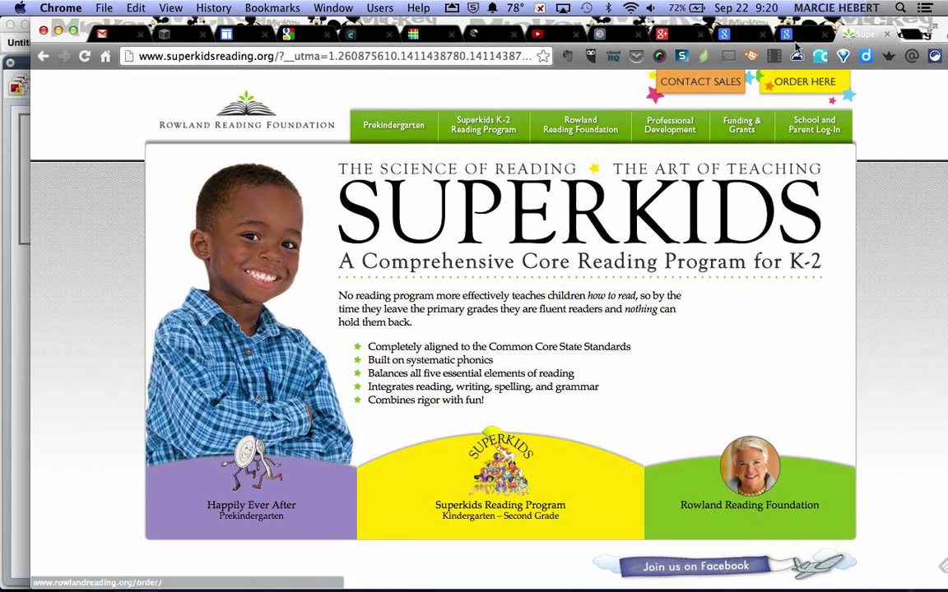
# Preview the Superkids book cover from the 'superkids characters' results
pyautogui.click(792, 34)
pyautogui.scroll(-3, 576, 249)
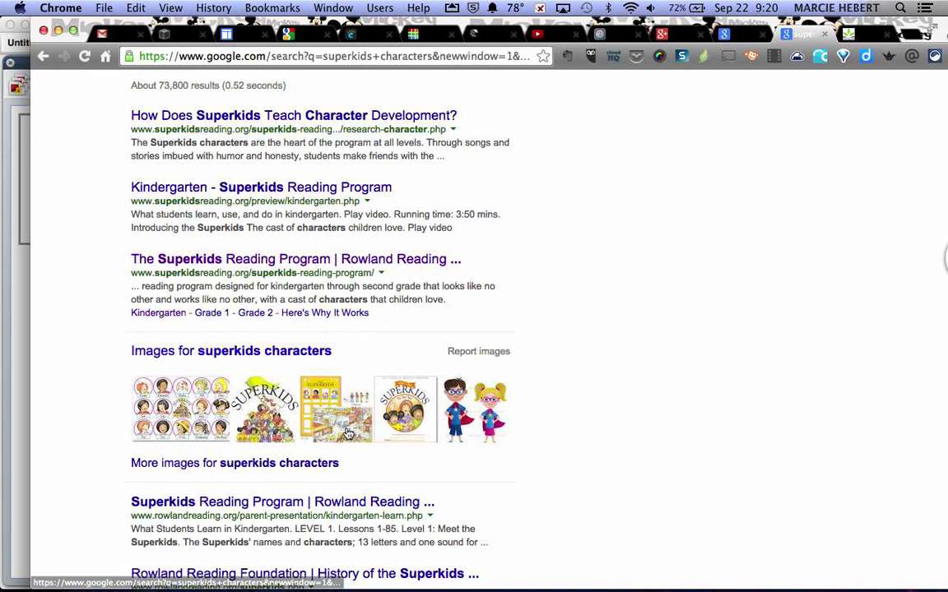
pyautogui.click(399, 416)
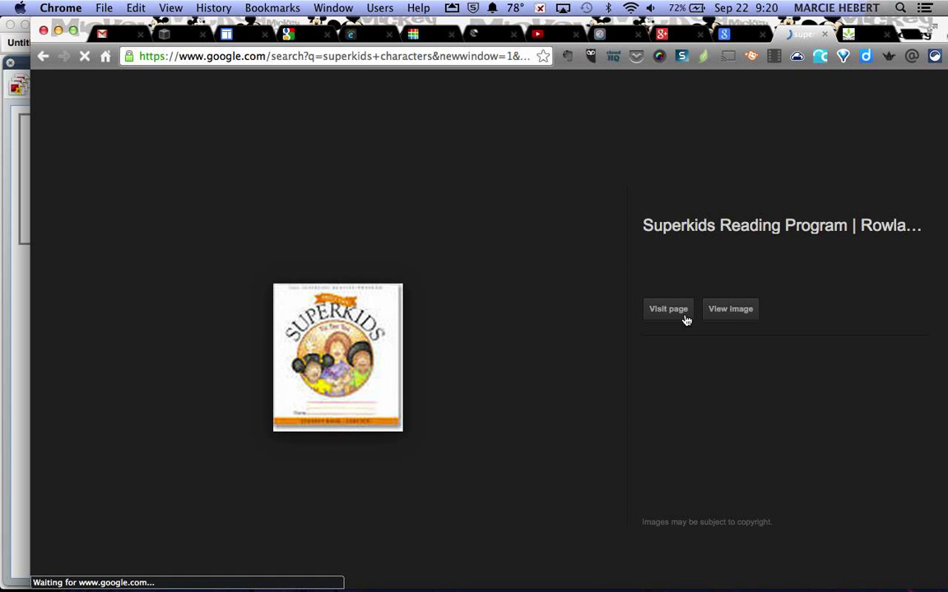
# Open the book cover on its own page and drag it onto the flipchart
pyautogui.click(744, 314)
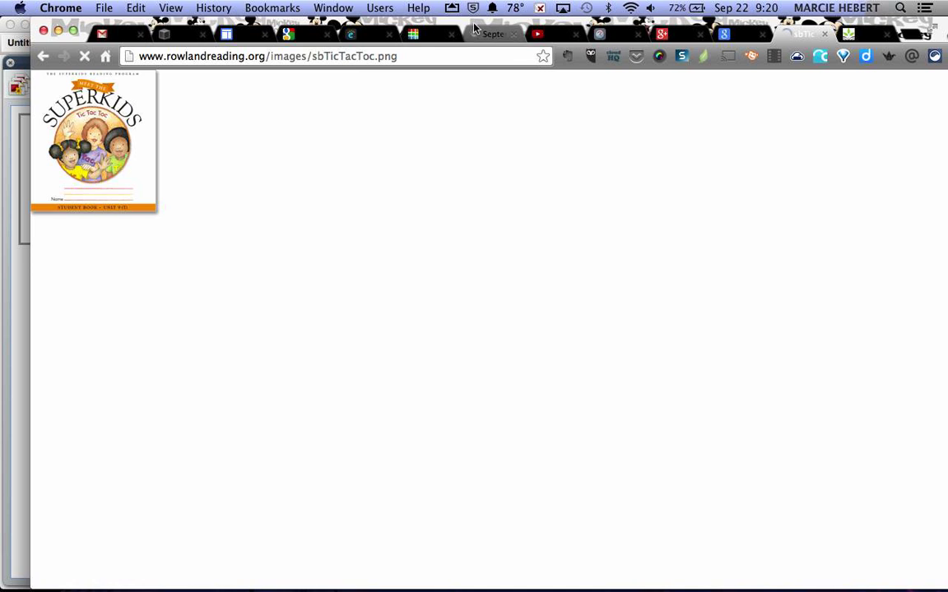
pyautogui.moveTo(487, 25); pyautogui.dragTo(876, 45)
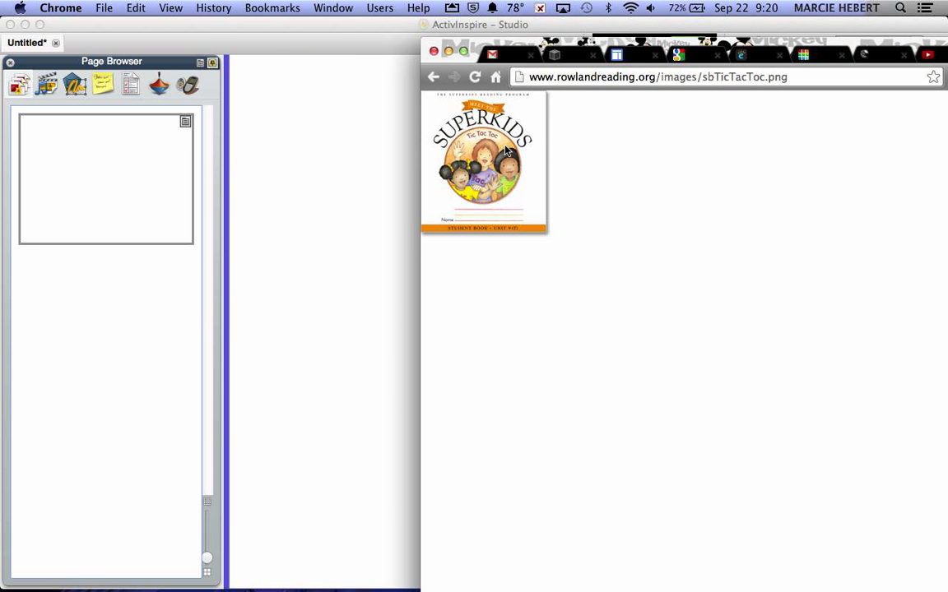
pyautogui.moveTo(507, 152); pyautogui.dragTo(382, 149)
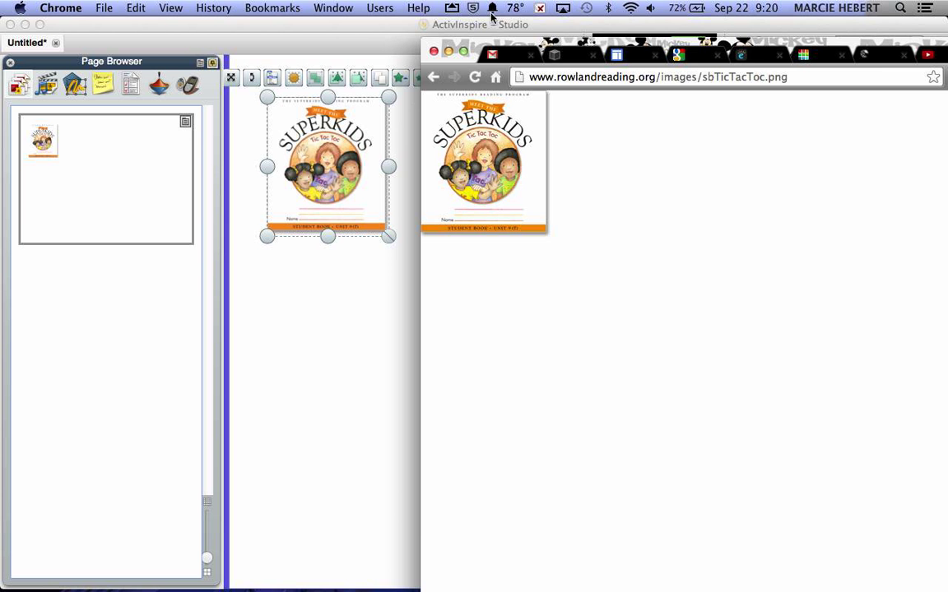
pyautogui.moveTo(500, 47); pyautogui.dragTo(625, 587)
# Enlarge the book cover image on the flipchart page and deselect it
pyautogui.click(325, 190)
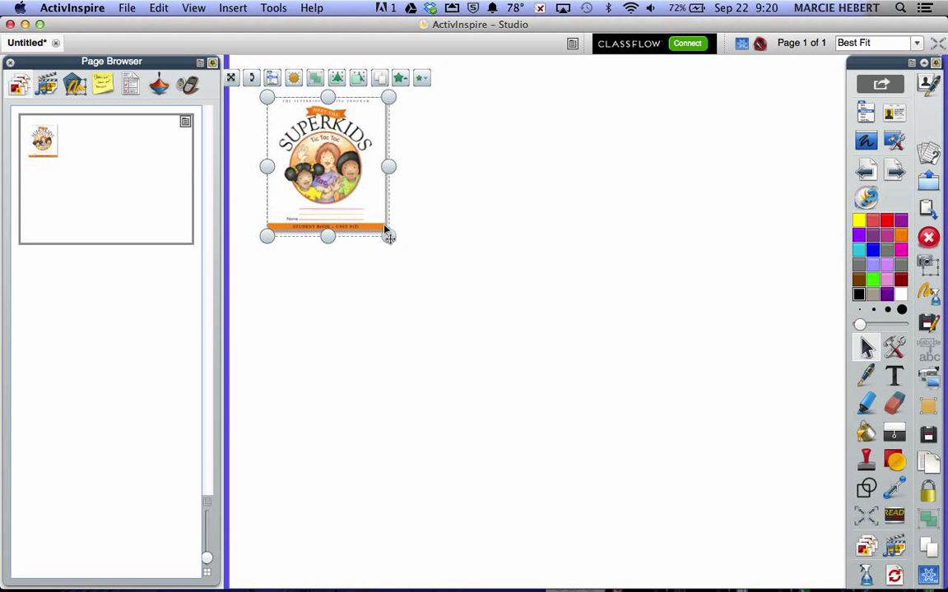
pyautogui.moveTo(388, 234); pyautogui.dragTo(445, 303)
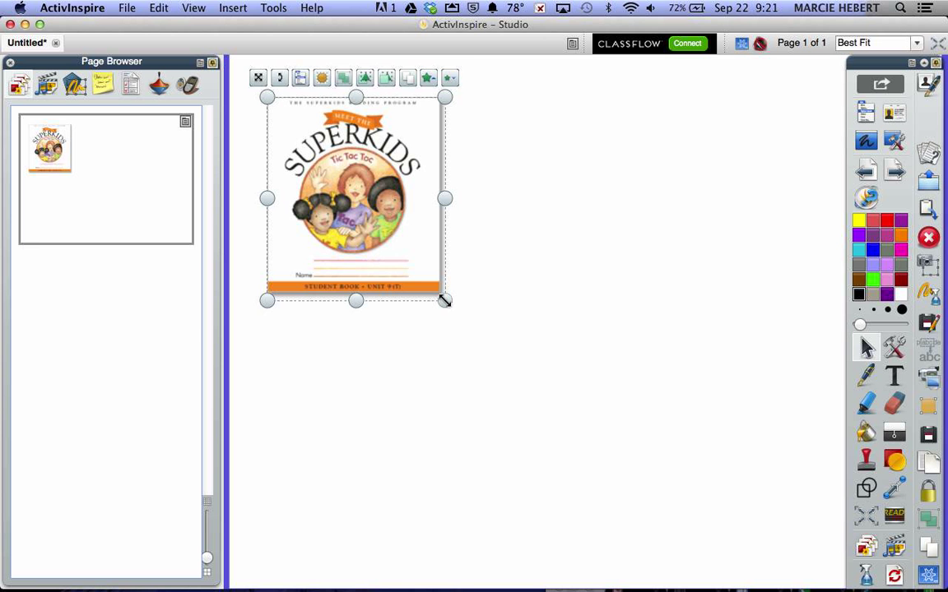
pyautogui.click(528, 256)
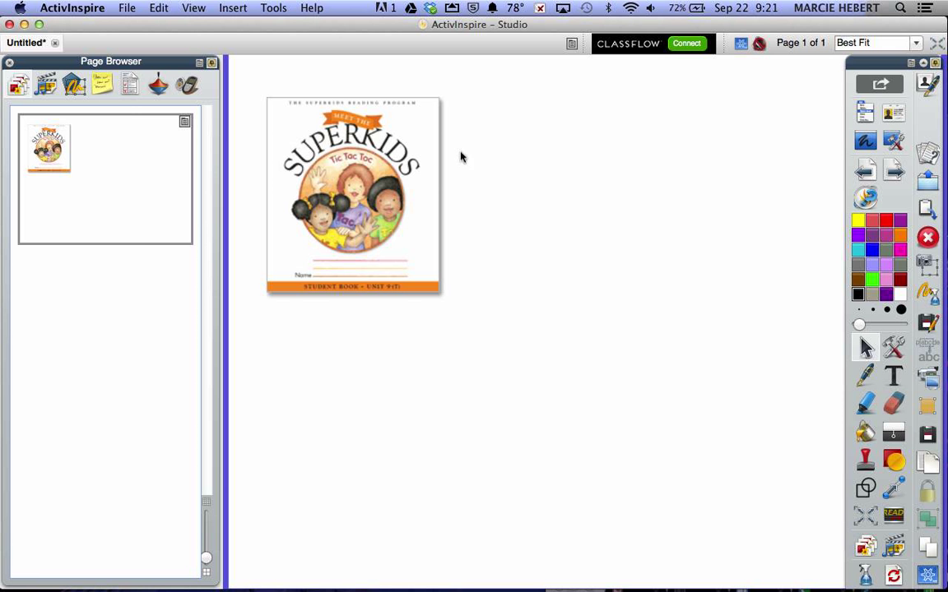
# Search the Resource Browser's Shared Resources for 'cat'
pyautogui.click(54, 89)
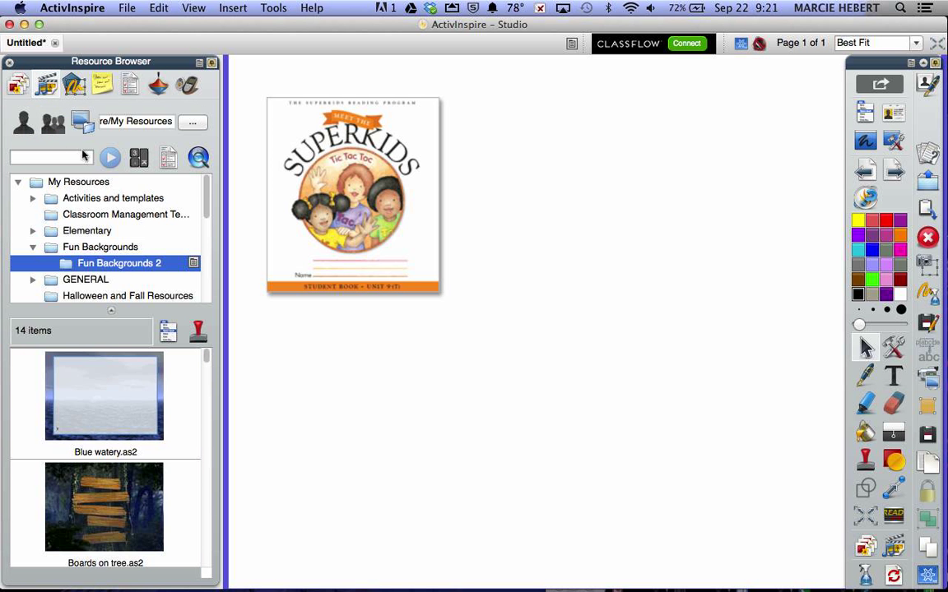
pyautogui.click(49, 120)
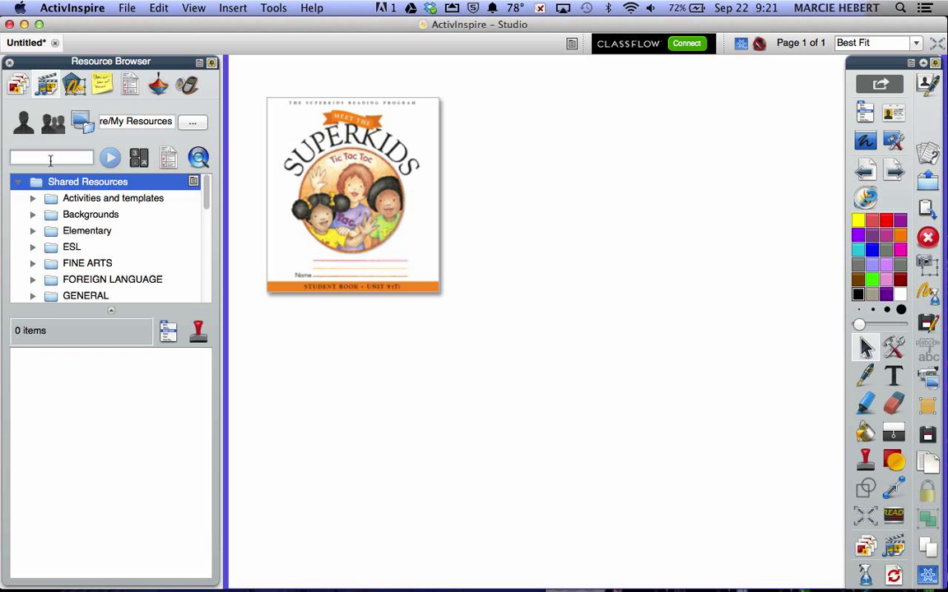
pyautogui.click(50, 158)
pyautogui.write('cat')
pyautogui.click(111, 159)
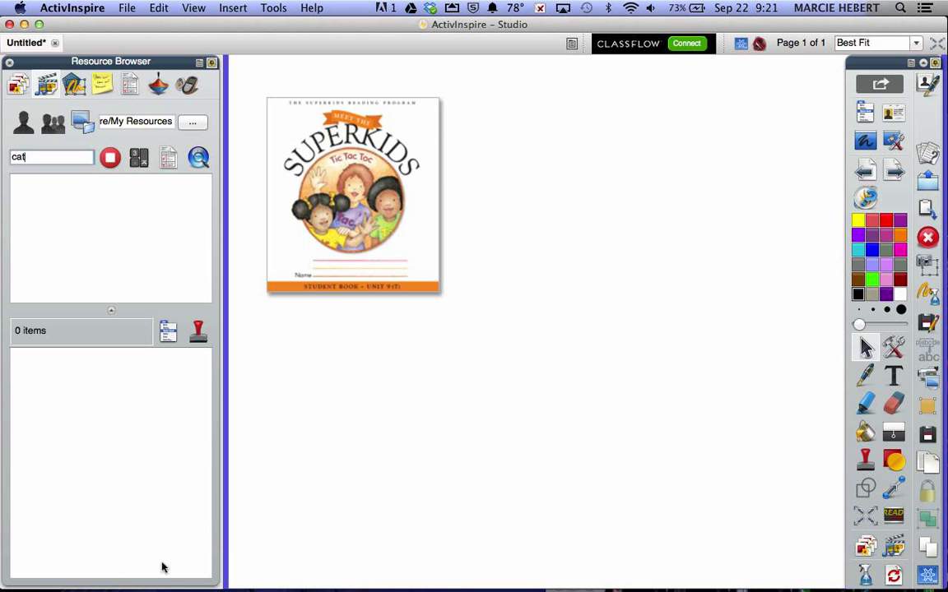
pyautogui.moveTo(213, 574)
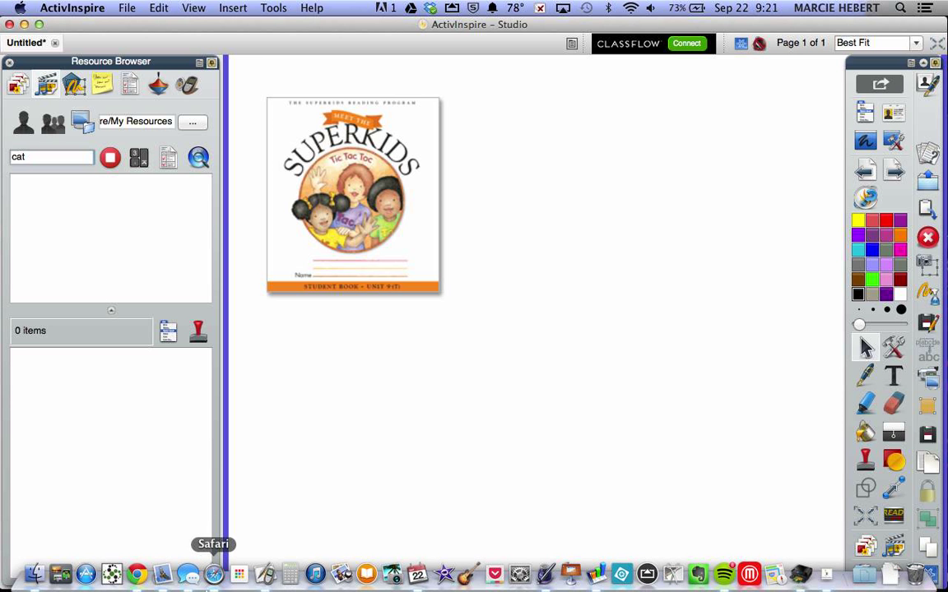
# Bring the Chrome window showing sbTicTacToc.png in front of ActivInspire
pyautogui.click(138, 574)
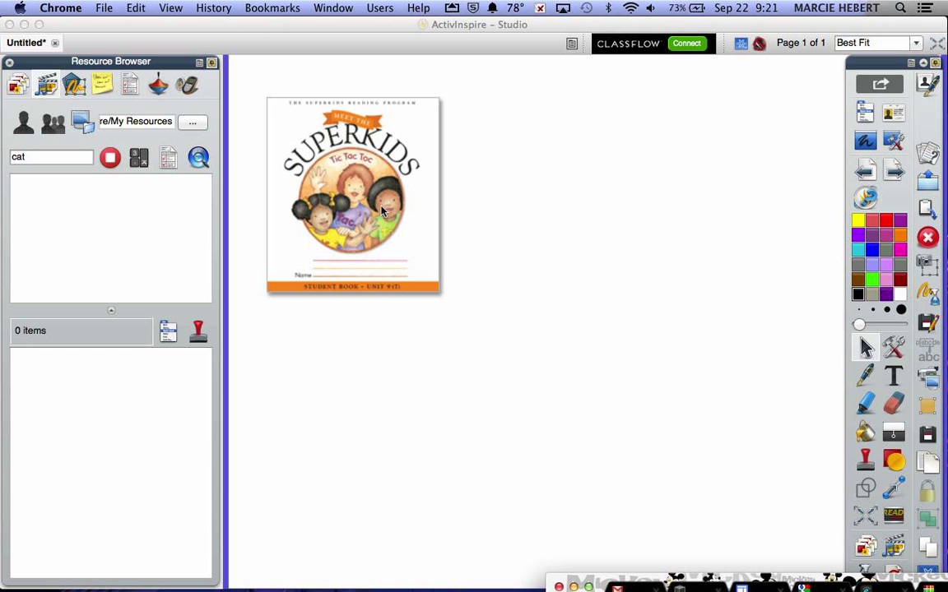
pyautogui.hotkey('ctrl', 'Up')
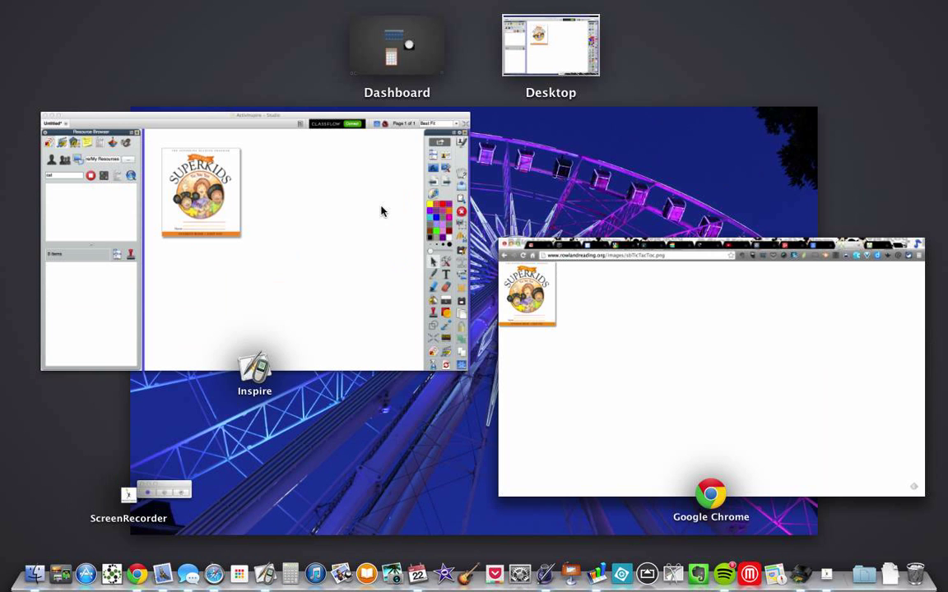
pyautogui.press('Escape')
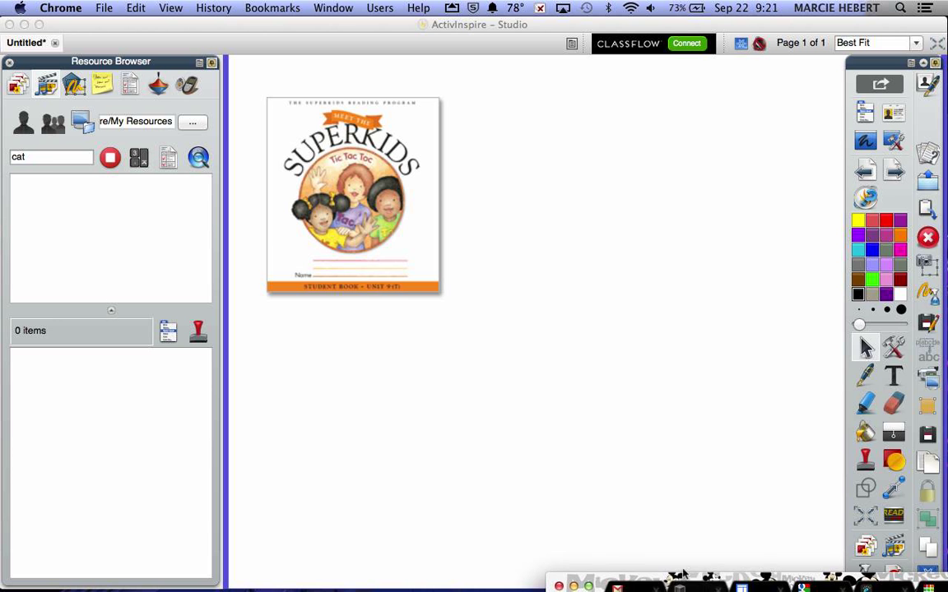
pyautogui.moveTo(683, 582); pyautogui.dragTo(685, 138)
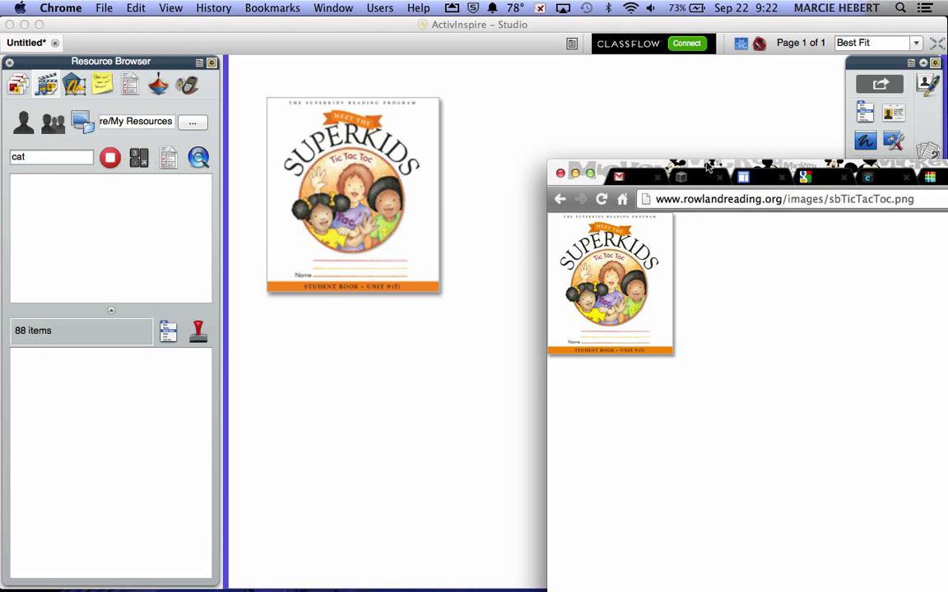
pyautogui.moveTo(706, 171); pyautogui.dragTo(155, 6)
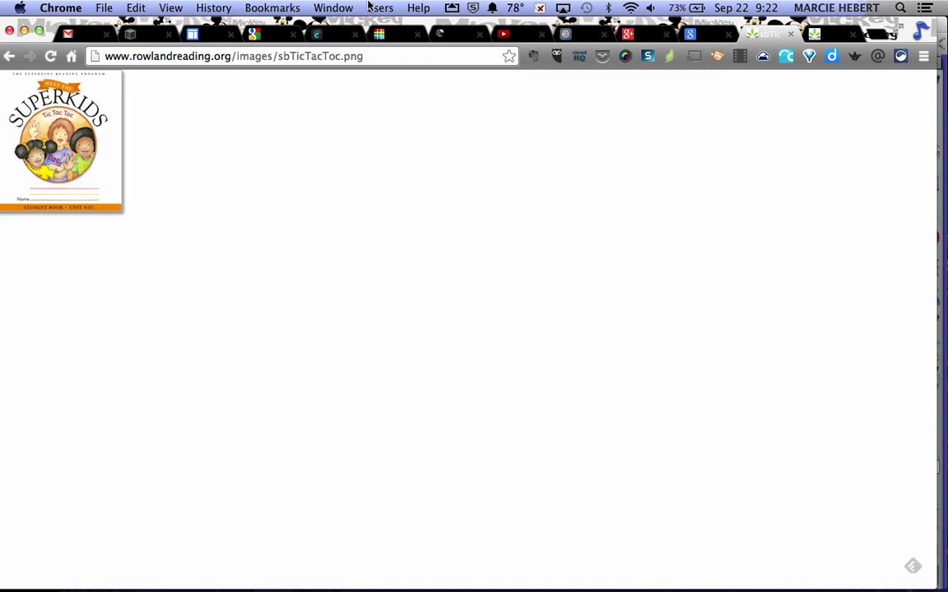
# Replace the image search query with 'frog'
pyautogui.click(701, 33)
pyautogui.scroll(-1, 543, 289)
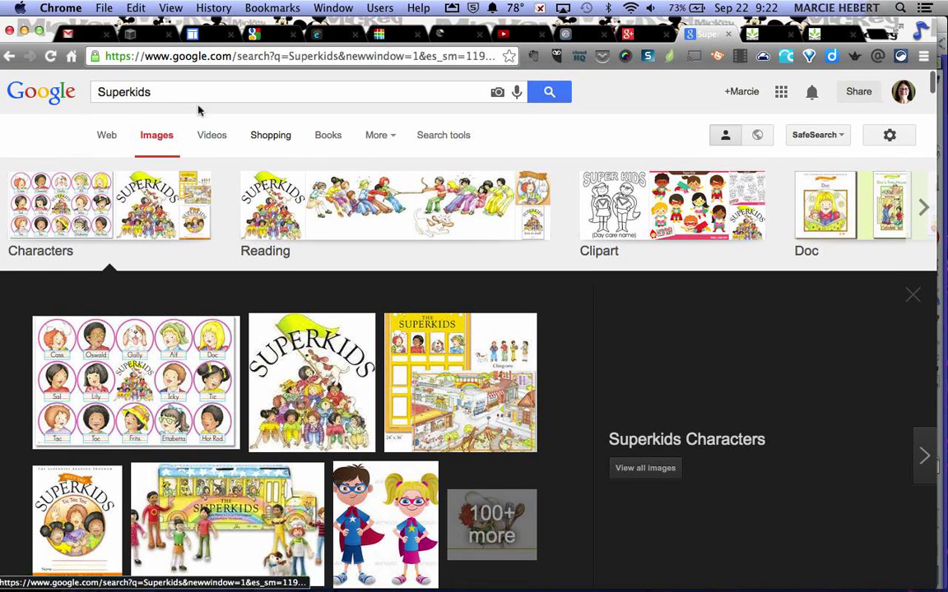
pyautogui.click(149, 91)
pyautogui.moveTo(148, 92); pyautogui.dragTo(10, 90)
pyautogui.write('frog')
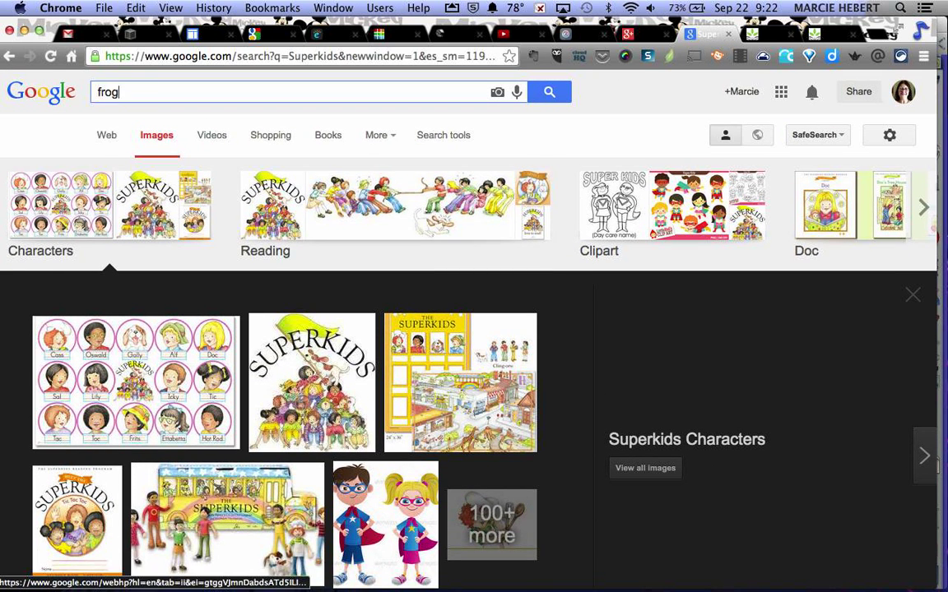
pyautogui.press('Return')
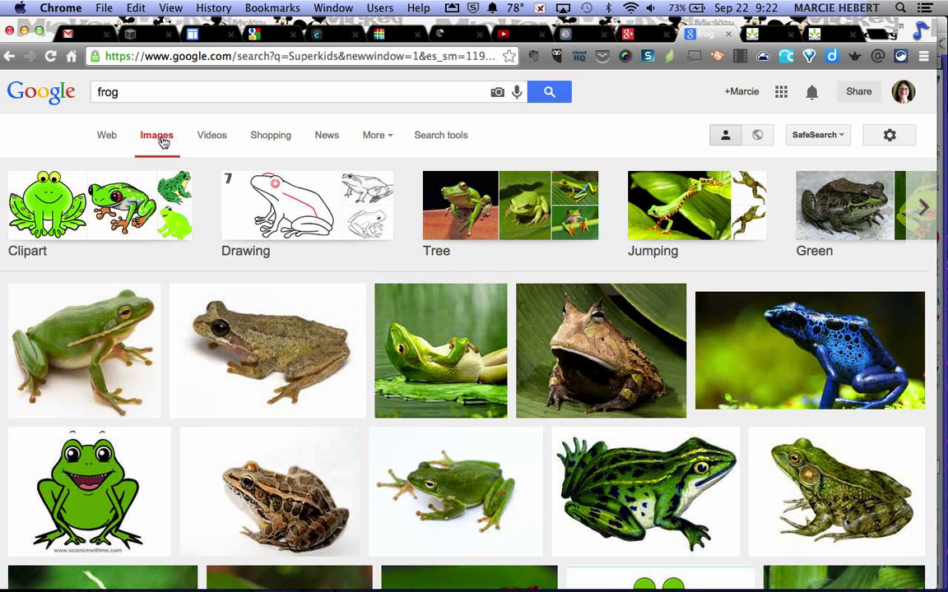
# Open the large preview of the reclining frog on a leaf, with Chrome over the flipchart
pyautogui.moveTo(311, 27); pyautogui.dragTo(717, 29)
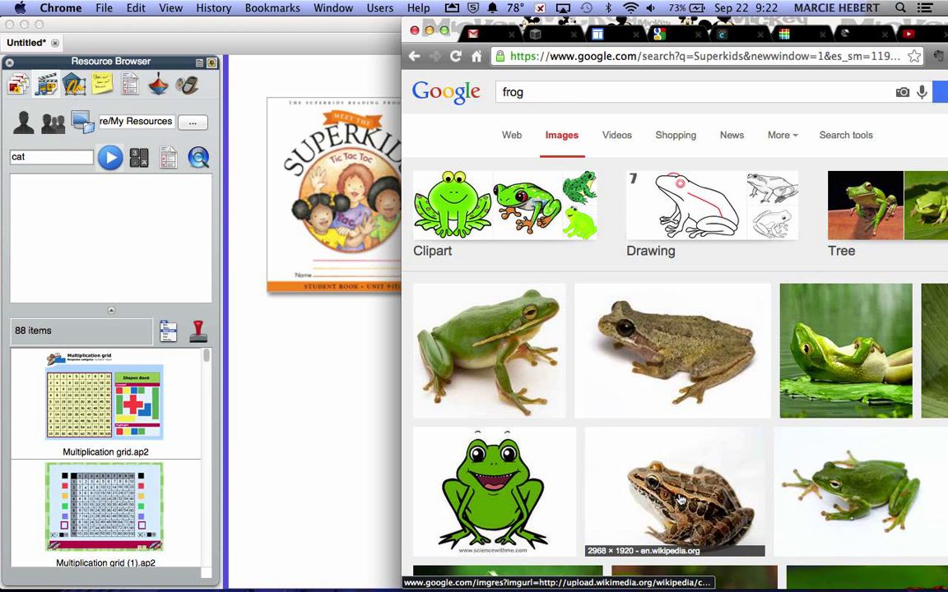
pyautogui.moveTo(679, 499); pyautogui.dragTo(859, 337)
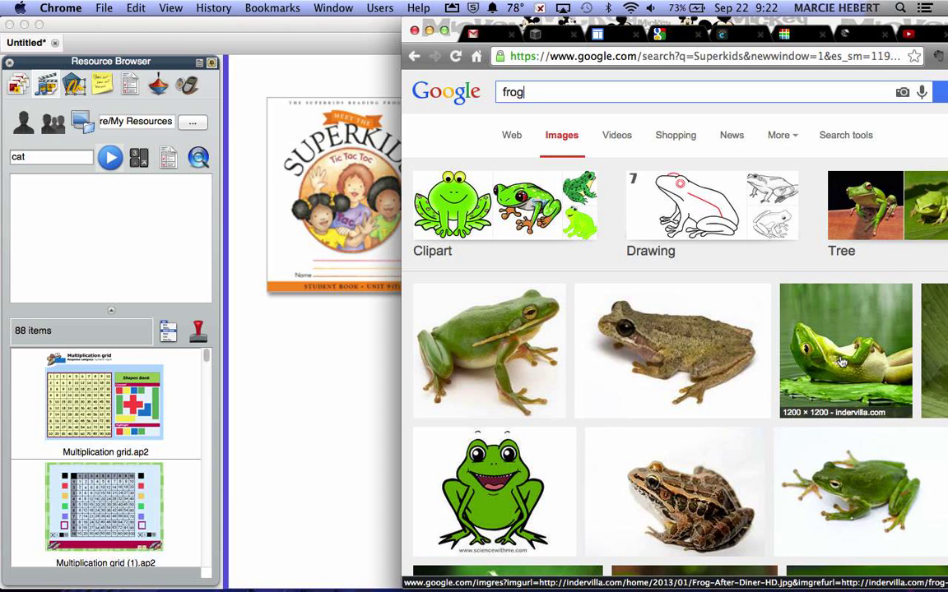
pyautogui.moveTo(861, 33); pyautogui.dragTo(797, 32)
pyautogui.click(792, 351)
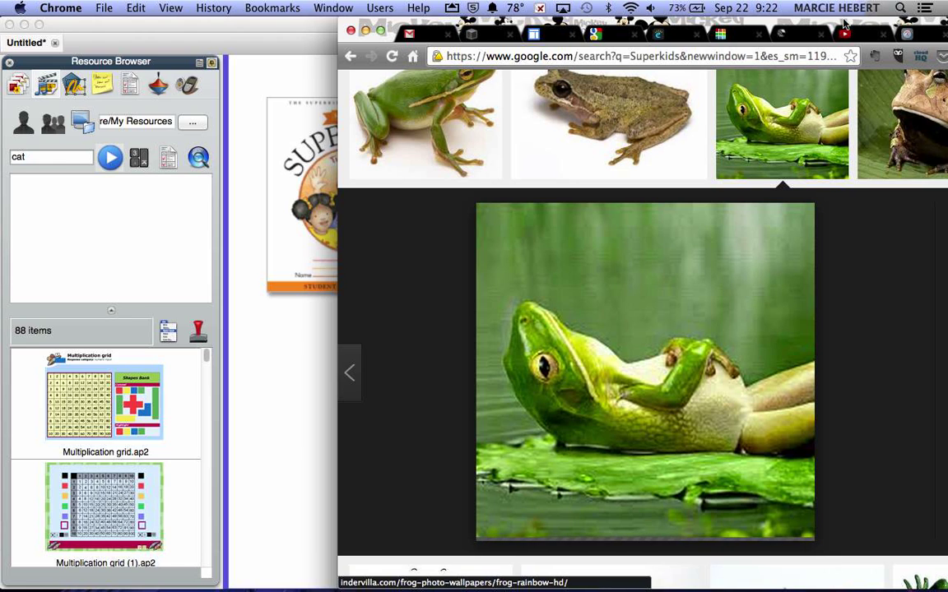
pyautogui.moveTo(843, 26); pyautogui.dragTo(548, 6)
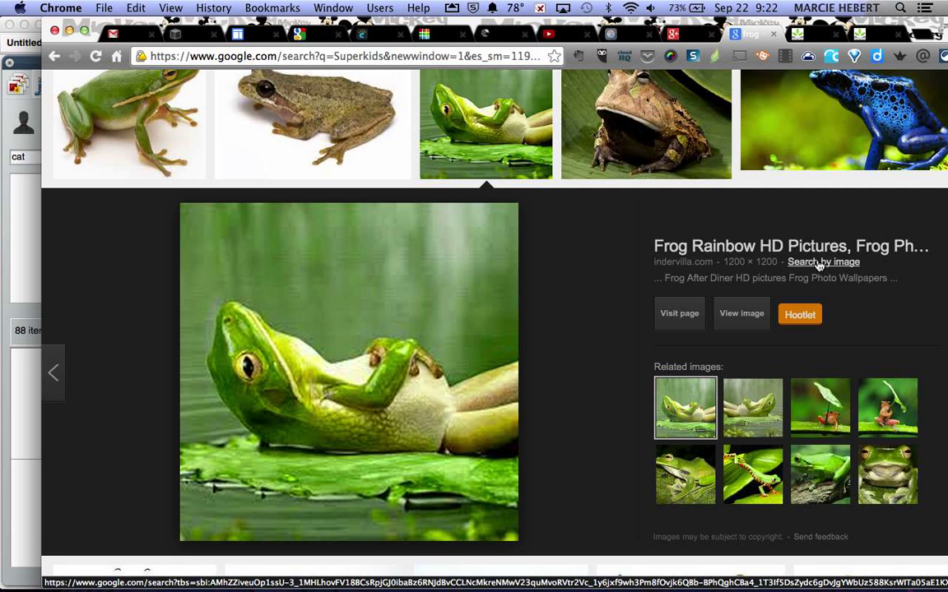
# Search by the frog image, list All sizes, and preview the 680 × 680 indervilla.com copy
pyautogui.click(819, 263)
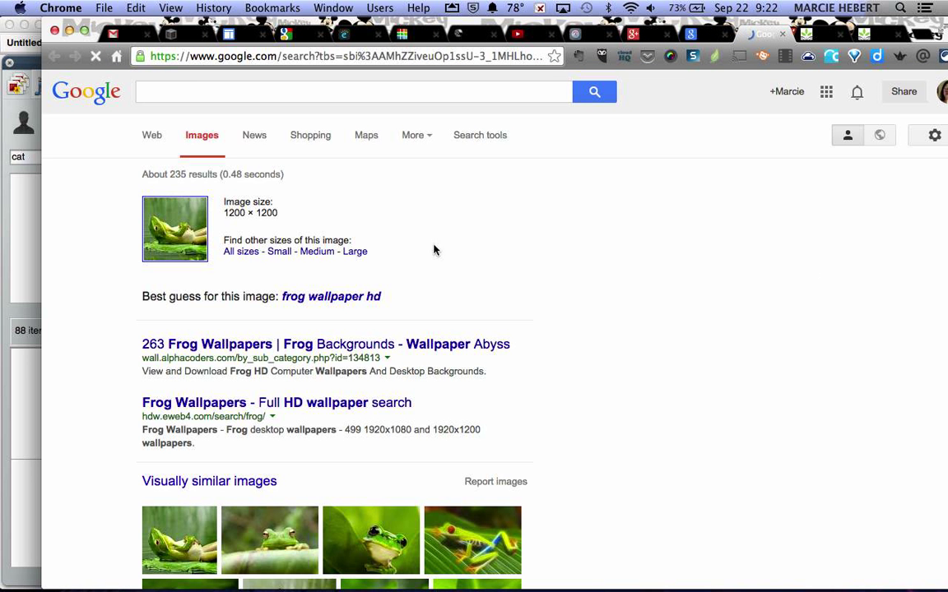
pyautogui.click(239, 253)
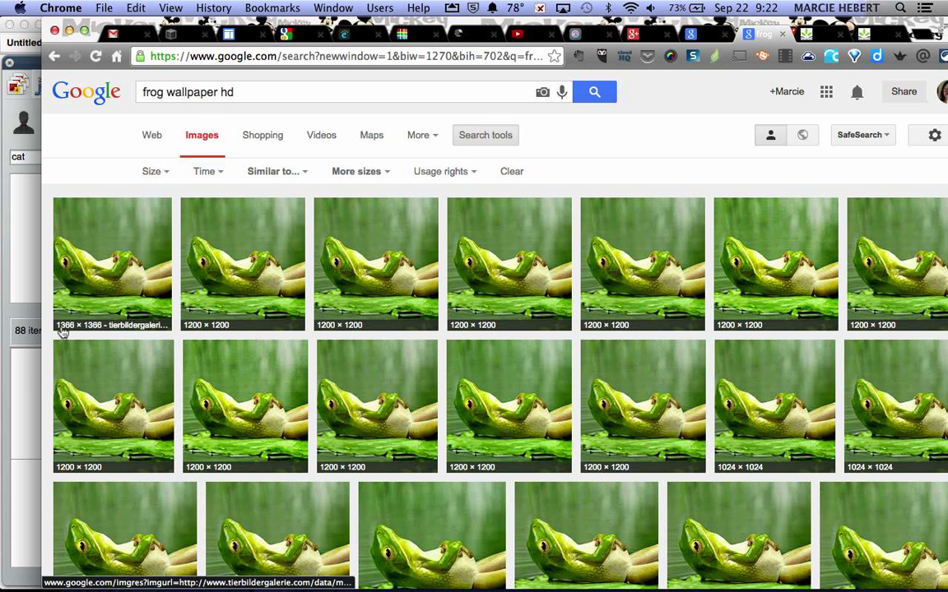
pyautogui.scroll(-6, 444, 198)
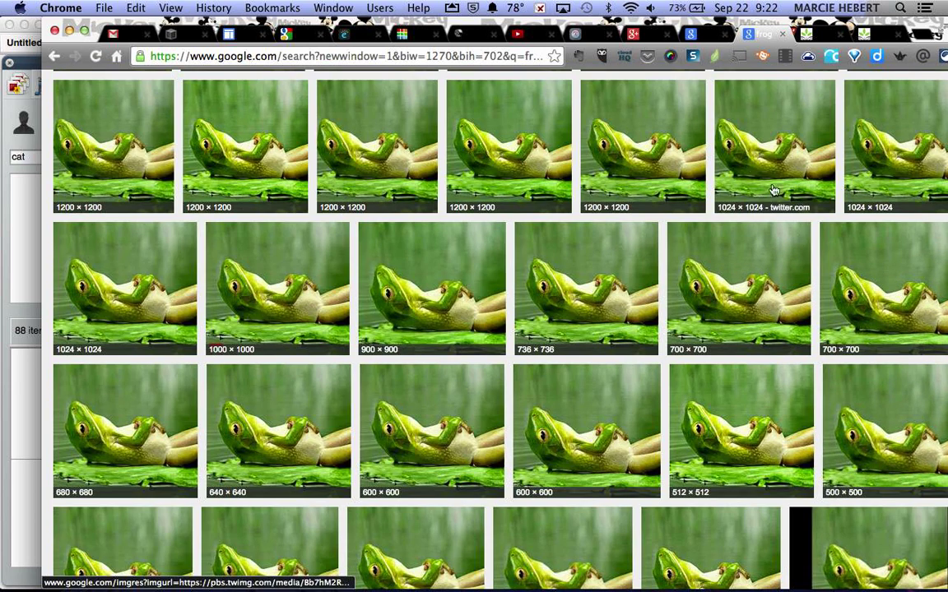
pyautogui.moveTo(700, 35); pyautogui.dragTo(881, 8)
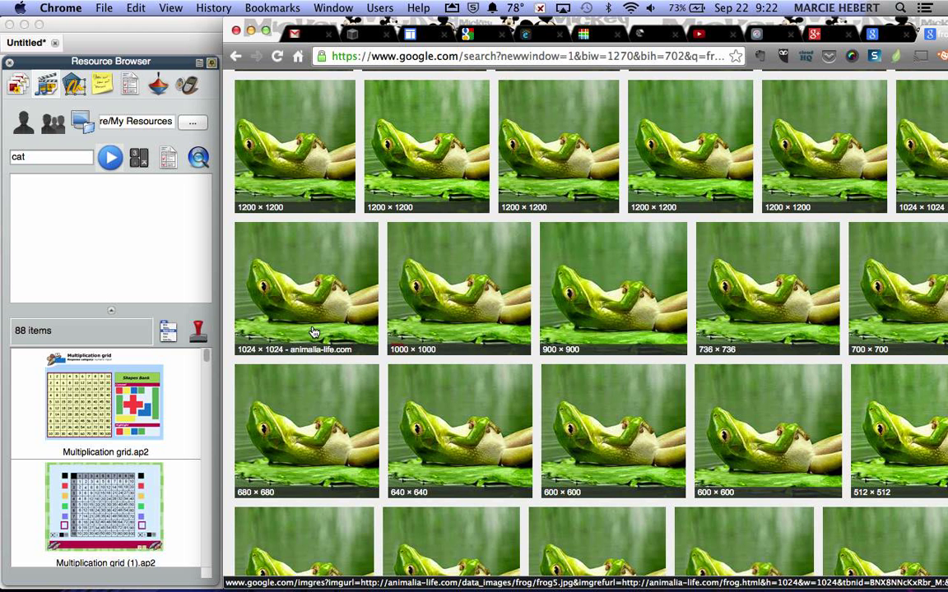
pyautogui.click(301, 459)
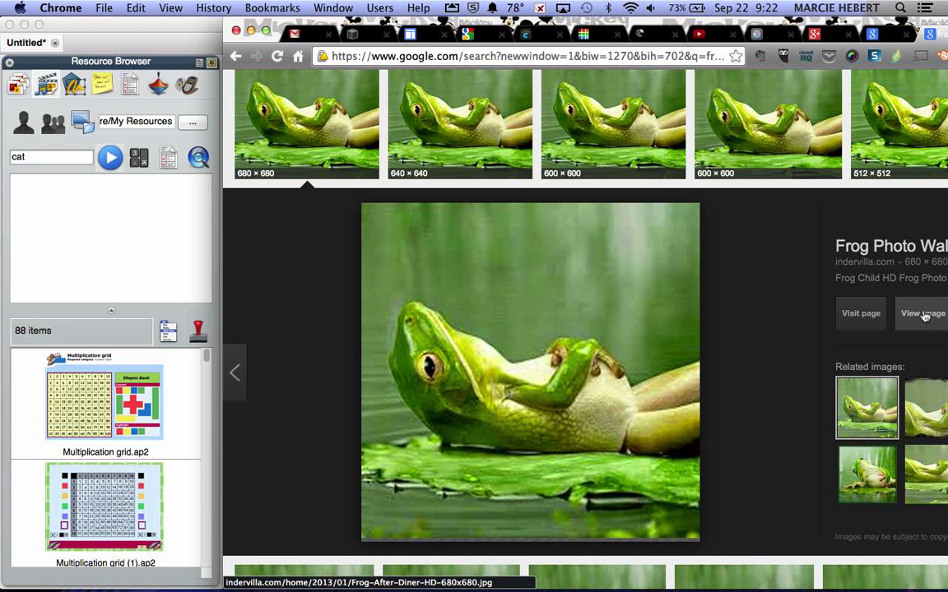
pyautogui.click(922, 315)
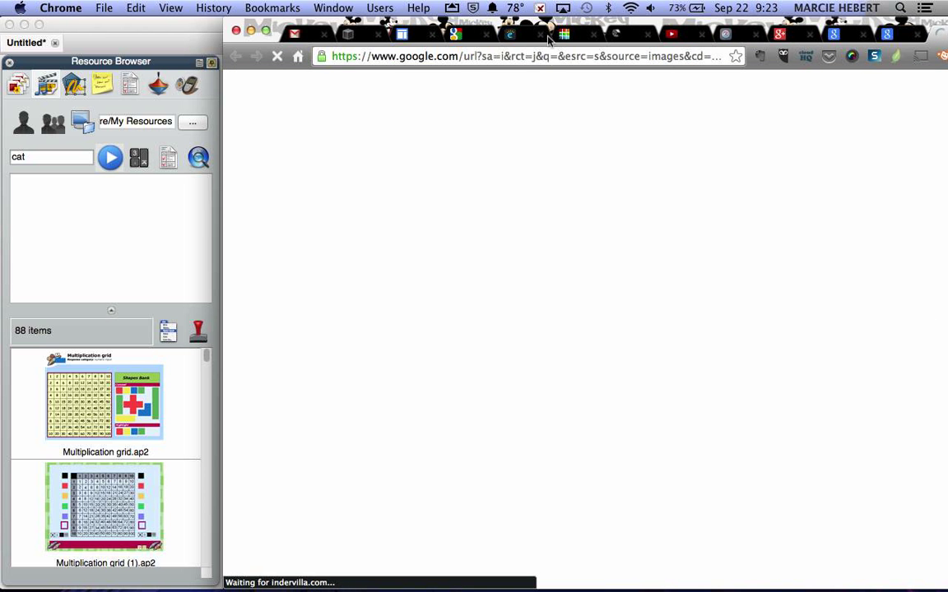
pyautogui.moveTo(549, 39); pyautogui.dragTo(738, 7)
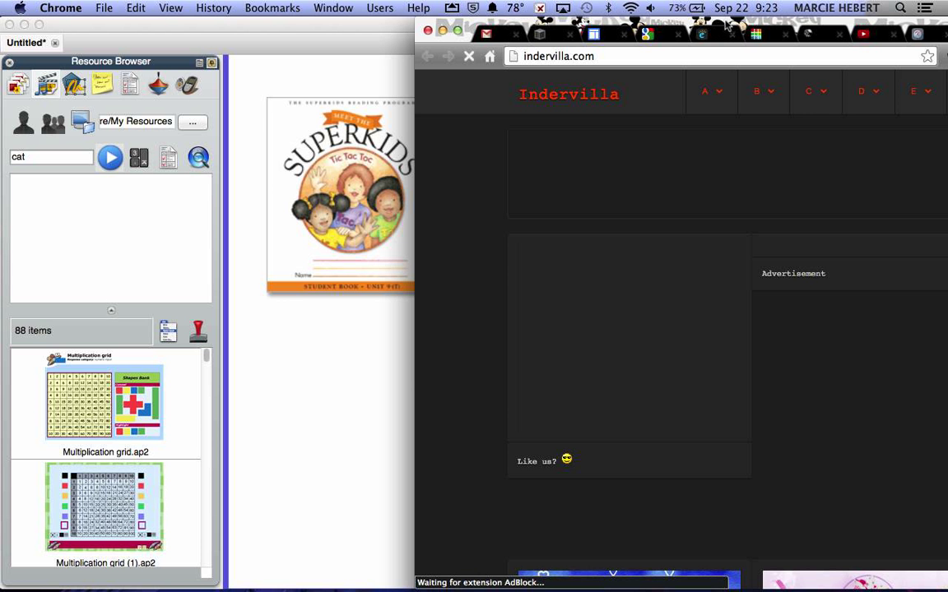
pyautogui.moveTo(735, 23); pyautogui.dragTo(425, 5)
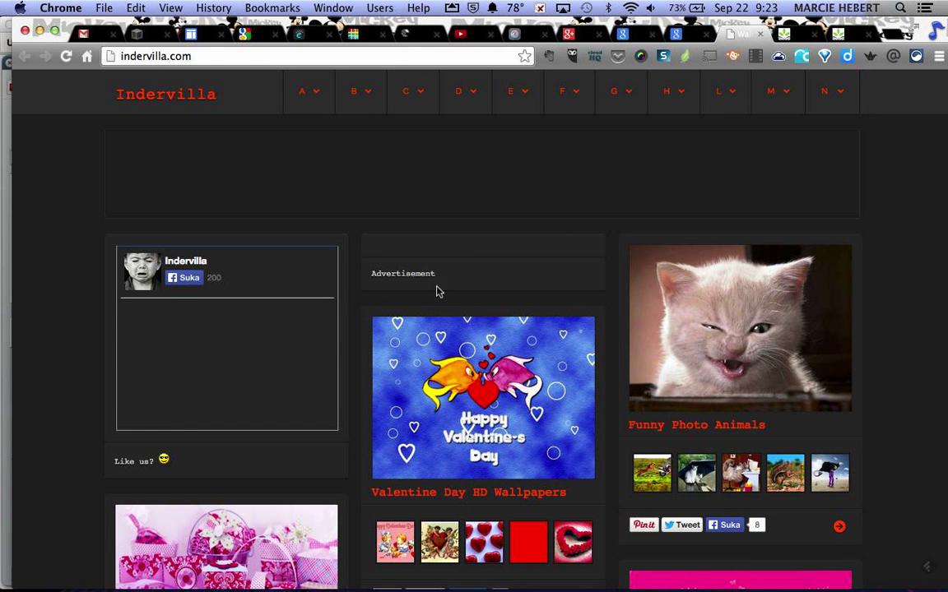
pyautogui.moveTo(718, 91)
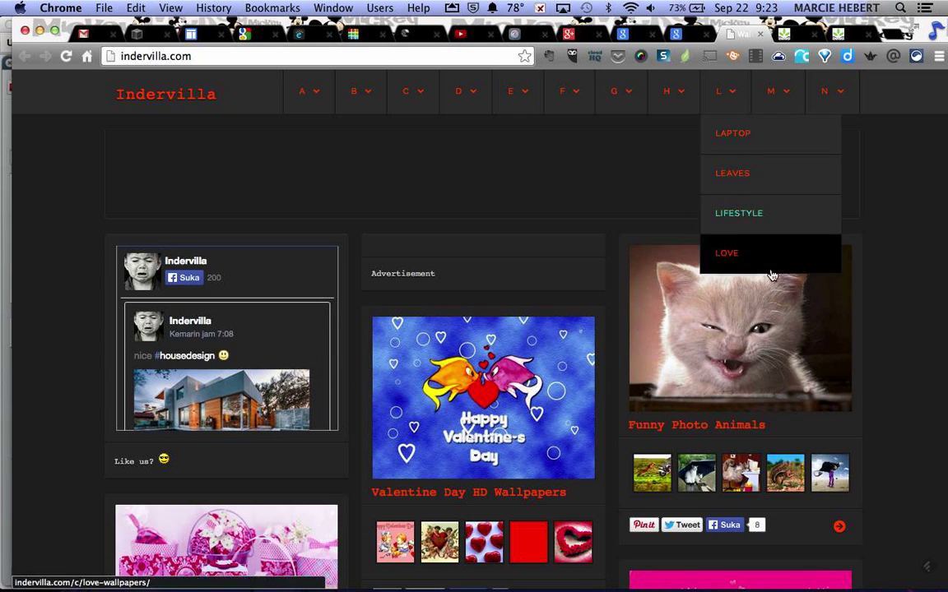
pyautogui.scroll(-10, 910, 343)
pyautogui.scroll(10, 910, 343)
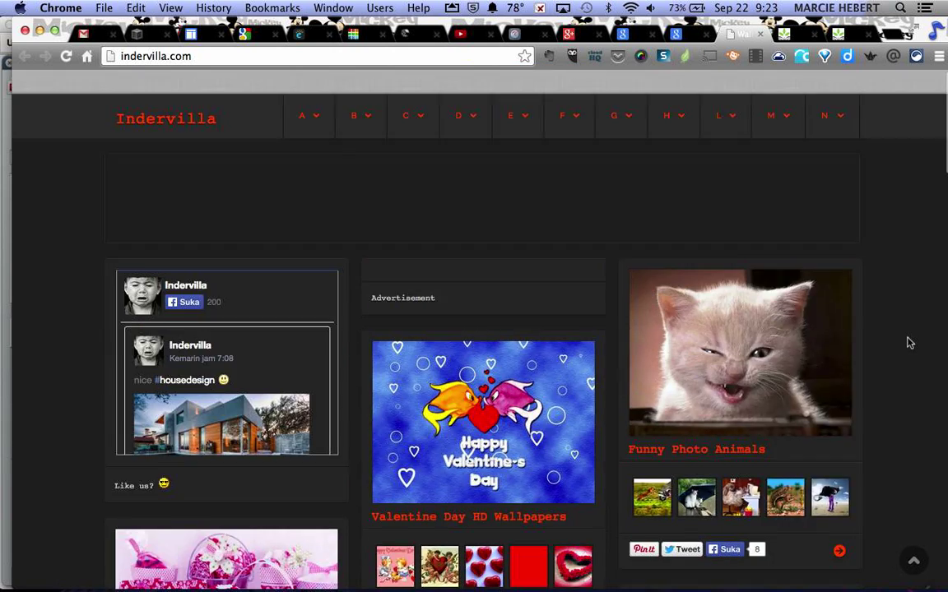
pyautogui.click(760, 35)
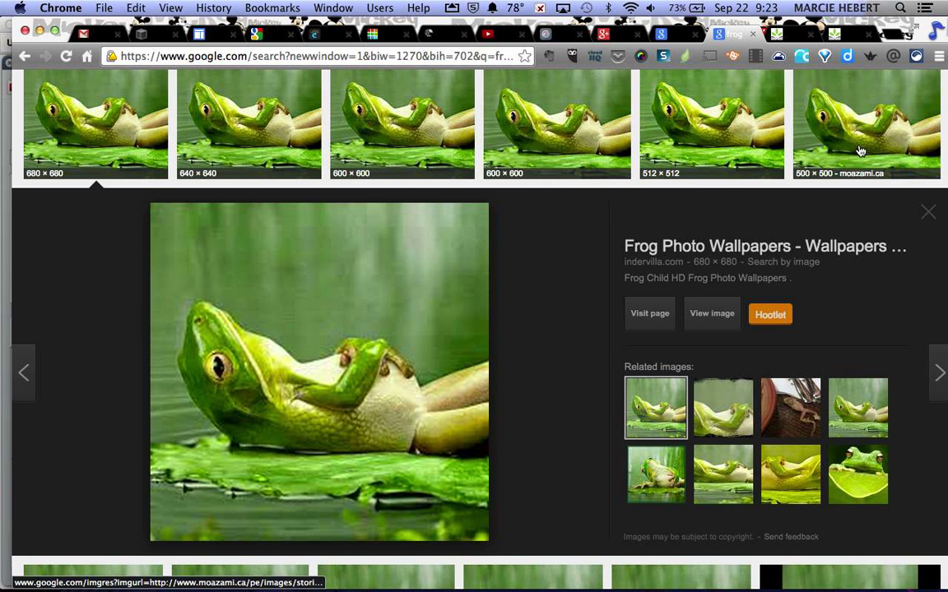
# Preview the 512 × 512 and 368 × 368 frog copies, then return to the search-by-image results
pyautogui.click(705, 130)
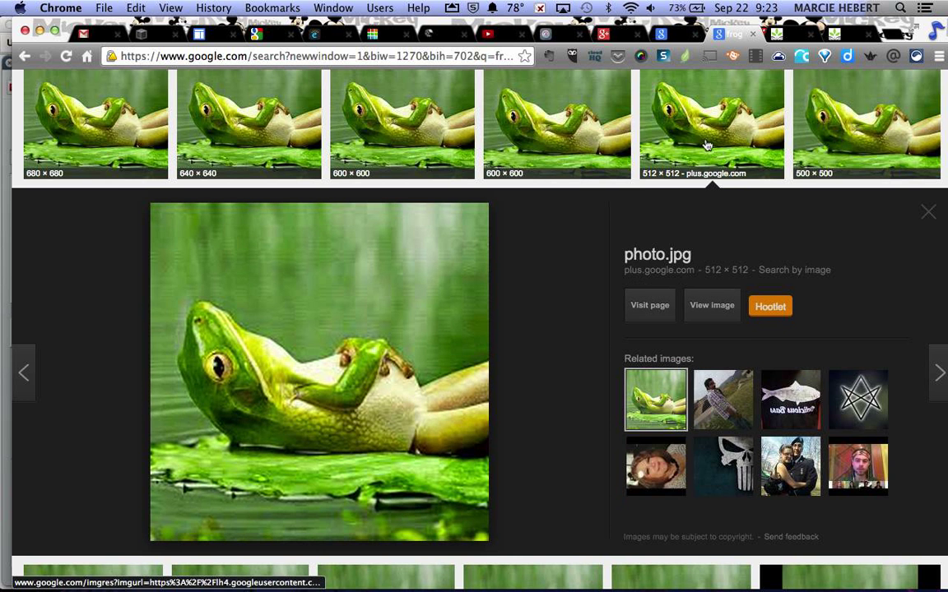
pyautogui.click(713, 307)
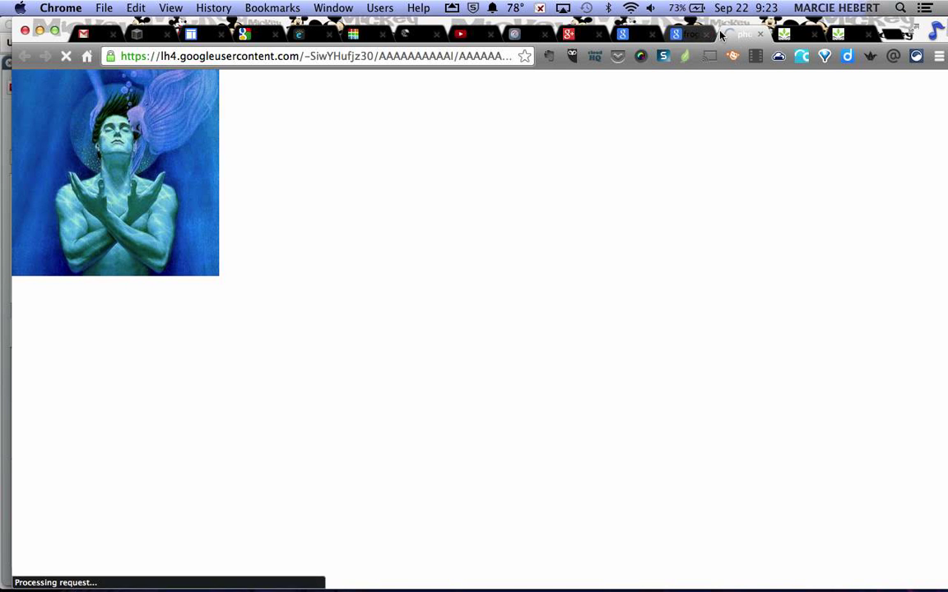
pyautogui.click(759, 35)
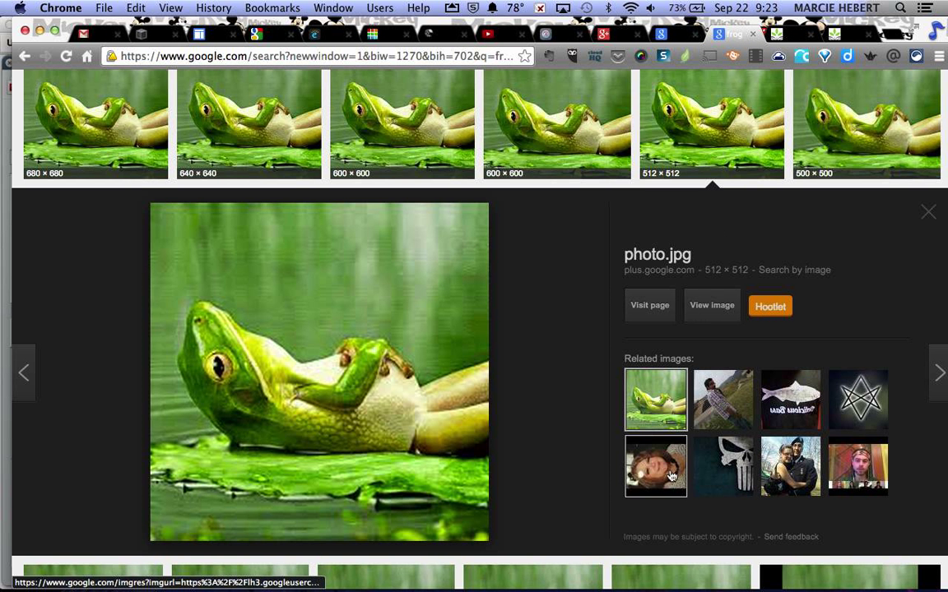
pyautogui.scroll(-5, 546, 430)
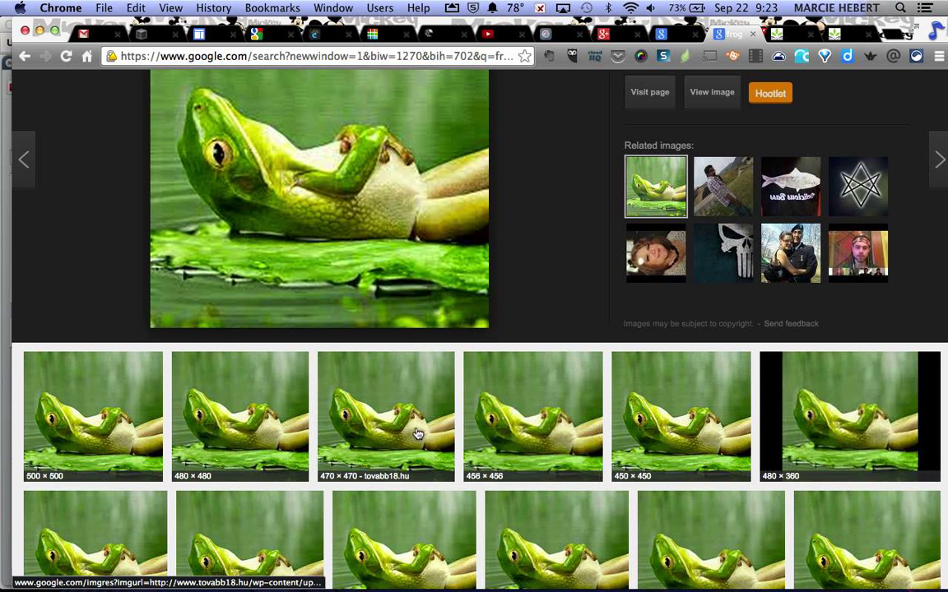
pyautogui.scroll(-3, 416, 429)
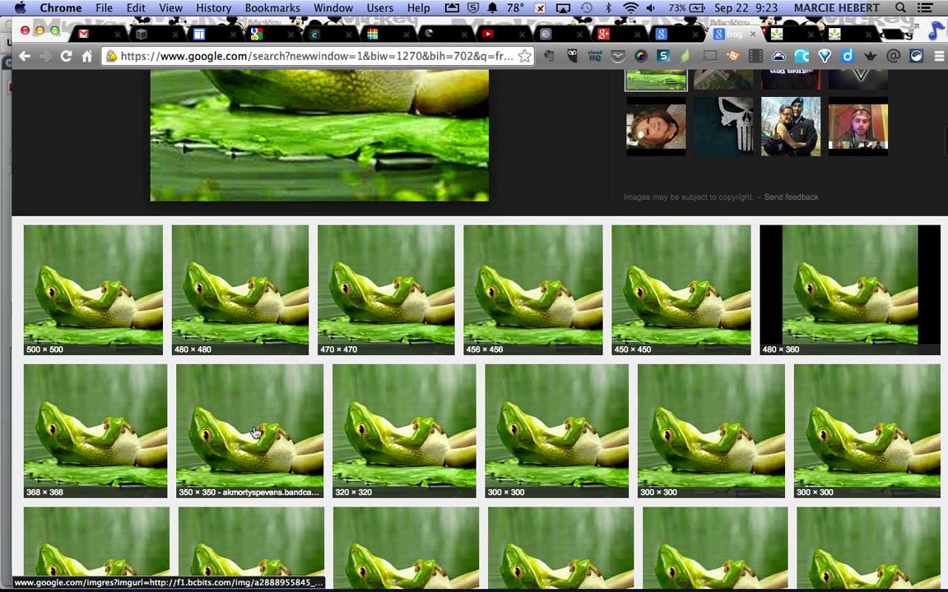
pyautogui.click(97, 496)
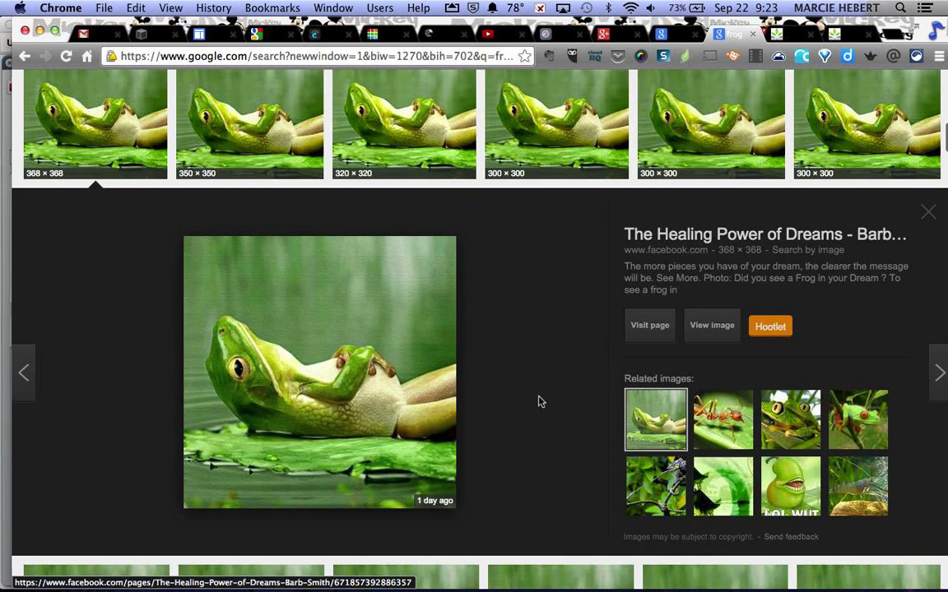
pyautogui.scroll(10, 539, 401)
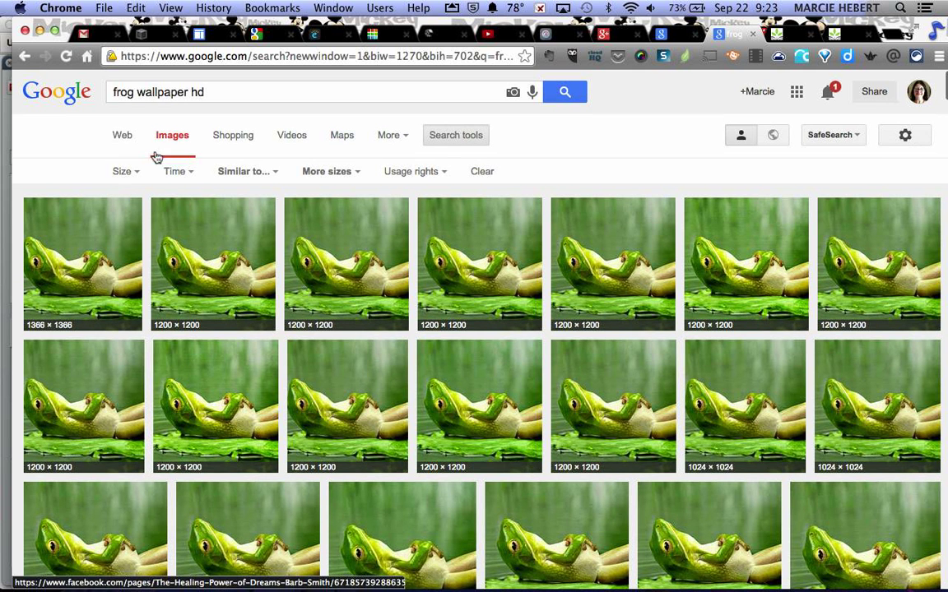
pyautogui.click(24, 56)
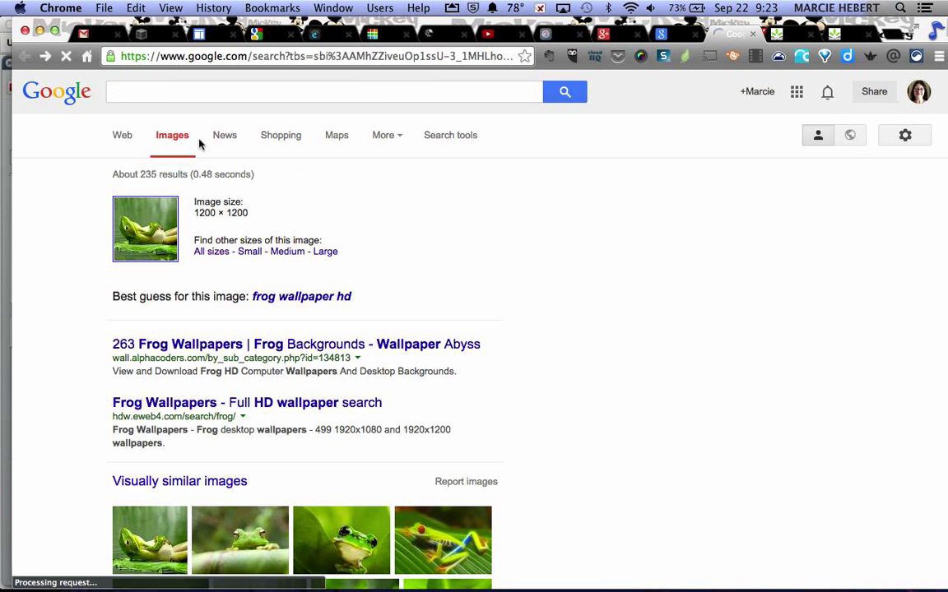
# Search Images for 'frog clipart' and open the happy-frog.png cartoon frog as a full image
pyautogui.moveTo(202, 92); pyautogui.dragTo(359, 91)
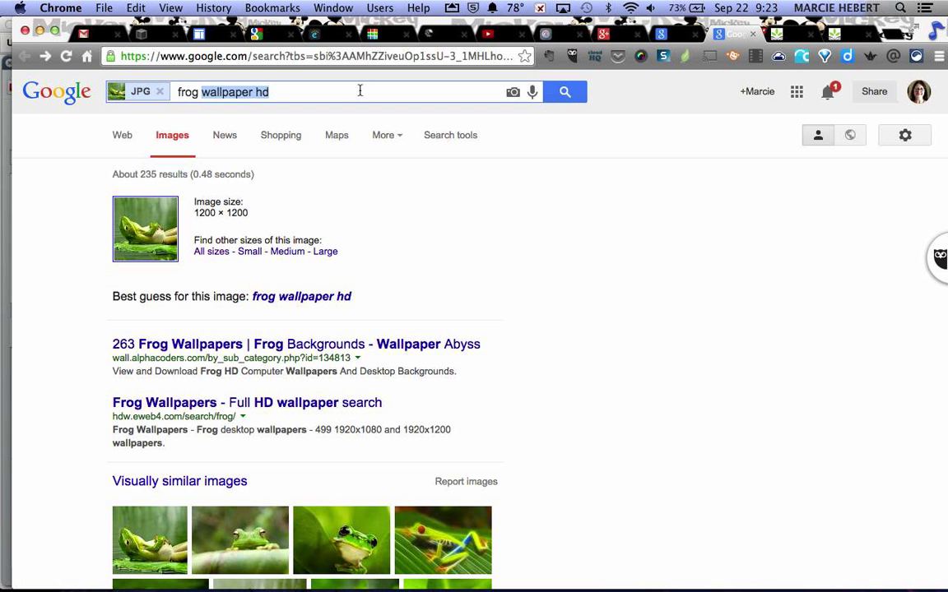
pyautogui.press('BackSpace')
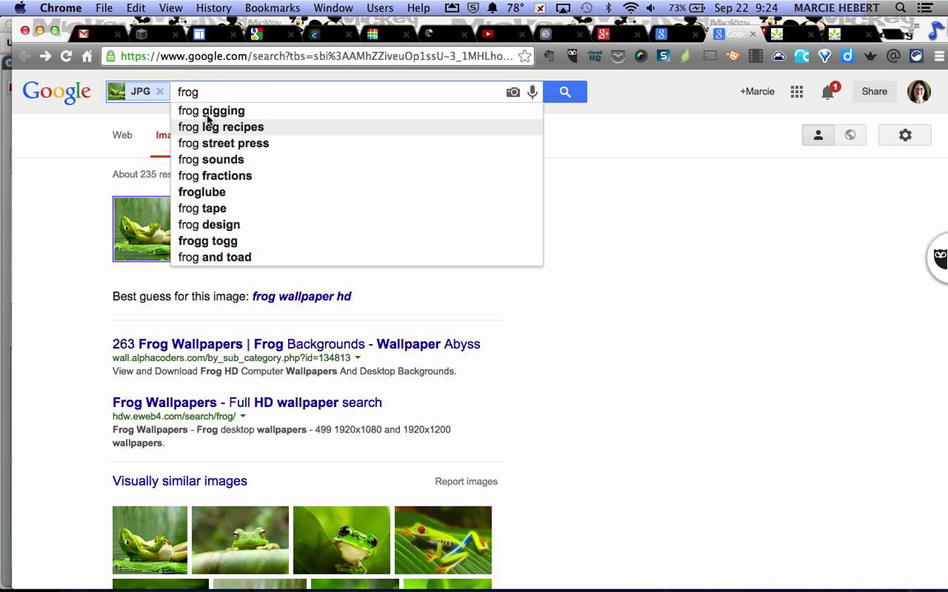
pyautogui.click(162, 92)
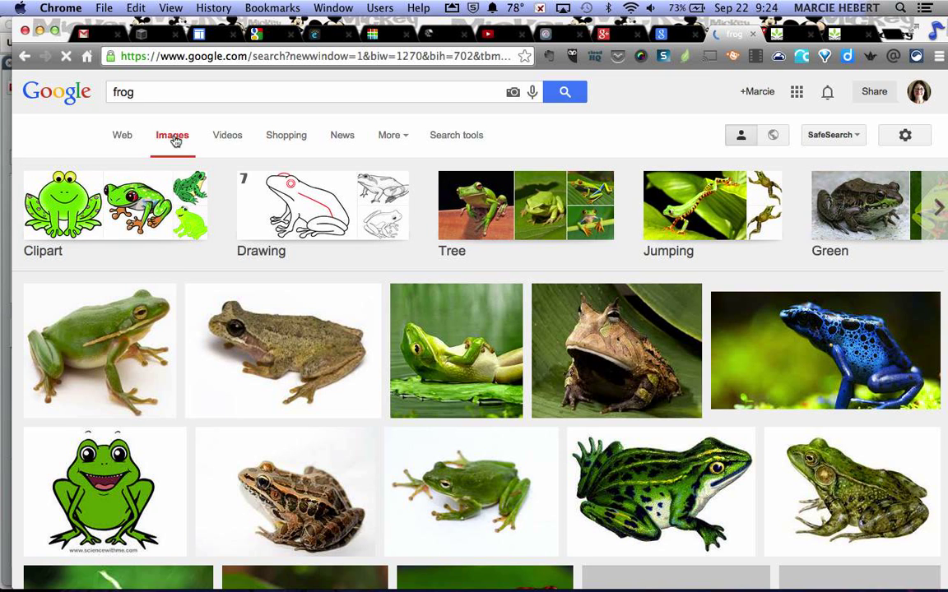
pyautogui.click(173, 136)
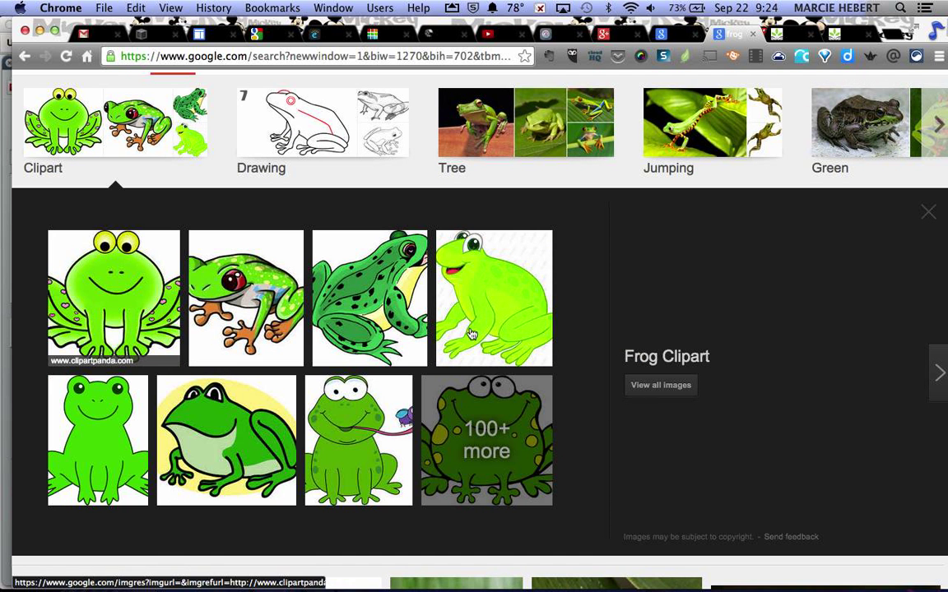
pyautogui.click(675, 390)
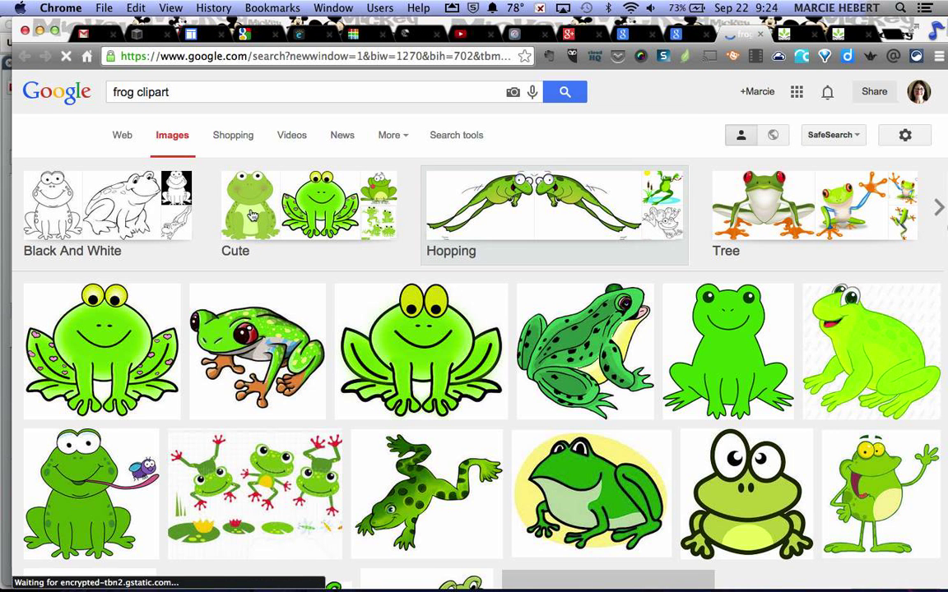
pyautogui.scroll(-5, 362, 346)
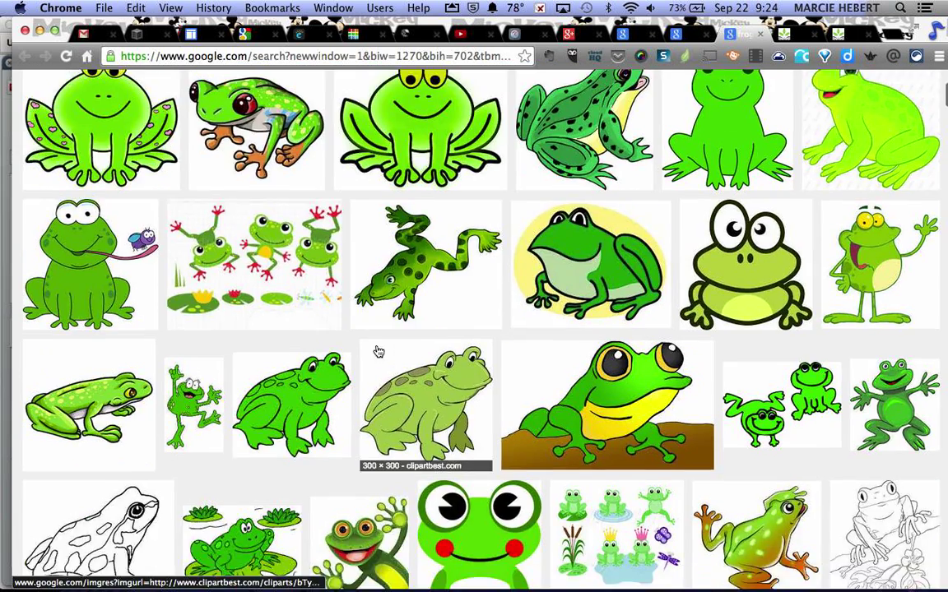
pyautogui.scroll(-10, 379, 352)
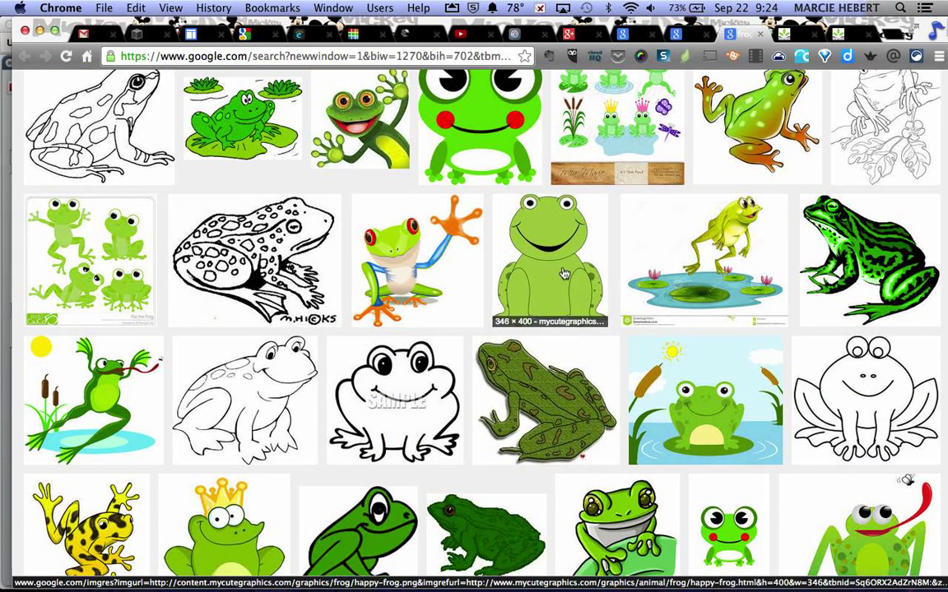
pyautogui.click(562, 273)
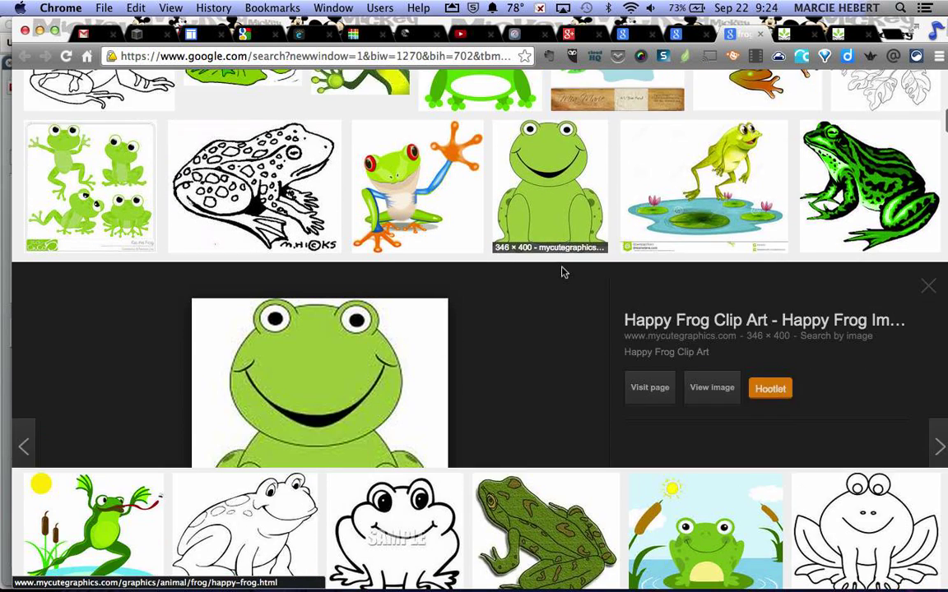
pyautogui.click(718, 317)
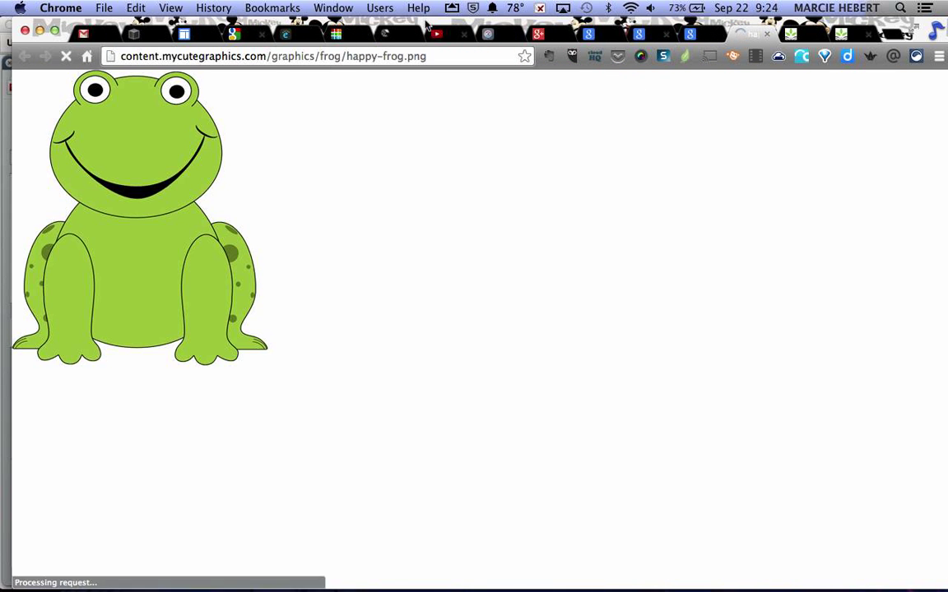
# Drag the happy frog image from the browser onto the flipchart page
pyautogui.moveTo(426, 27); pyautogui.dragTo(835, 28)
pyautogui.moveTo(591, 161); pyautogui.dragTo(377, 374)
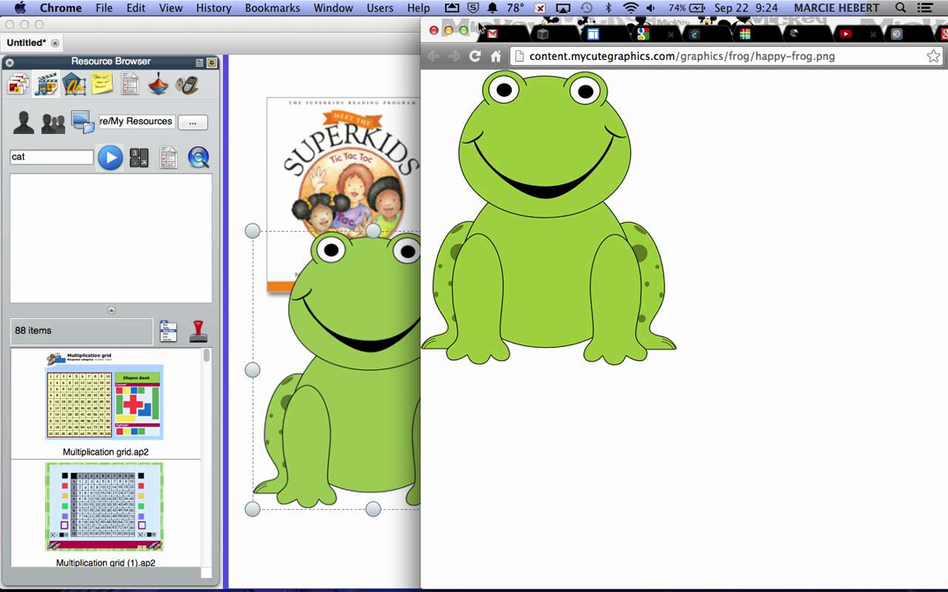
pyautogui.moveTo(479, 29); pyautogui.dragTo(761, 14)
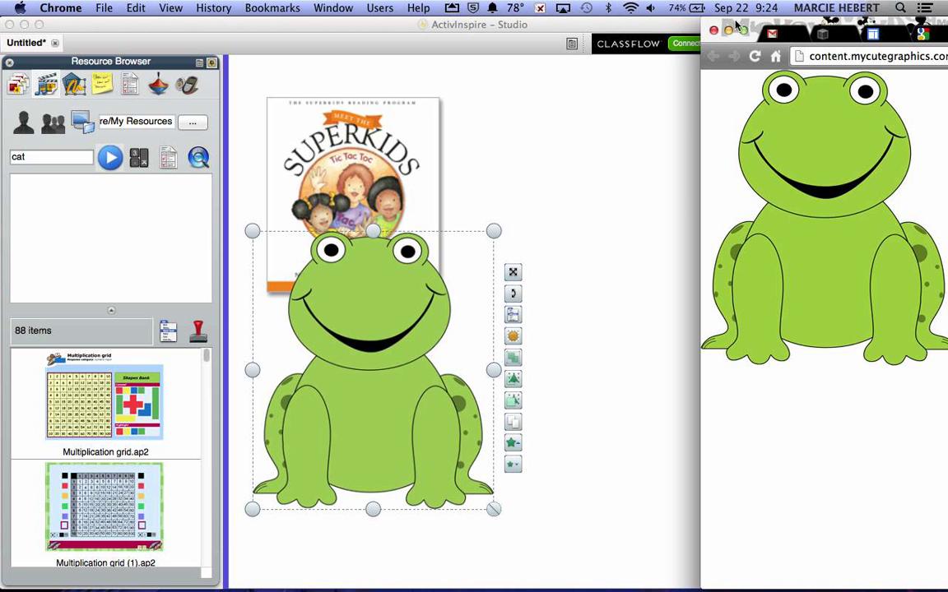
pyautogui.click(728, 31)
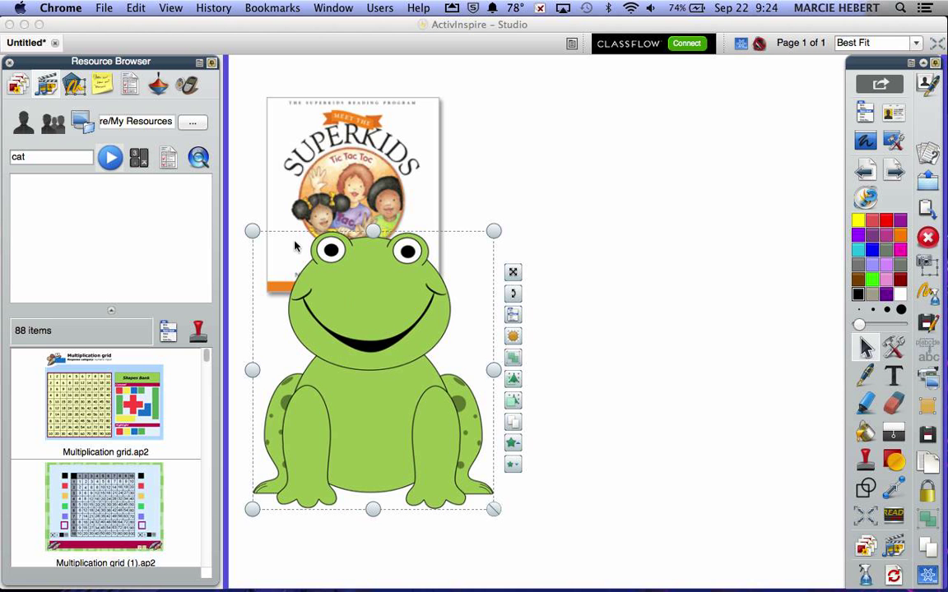
pyautogui.click(491, 508)
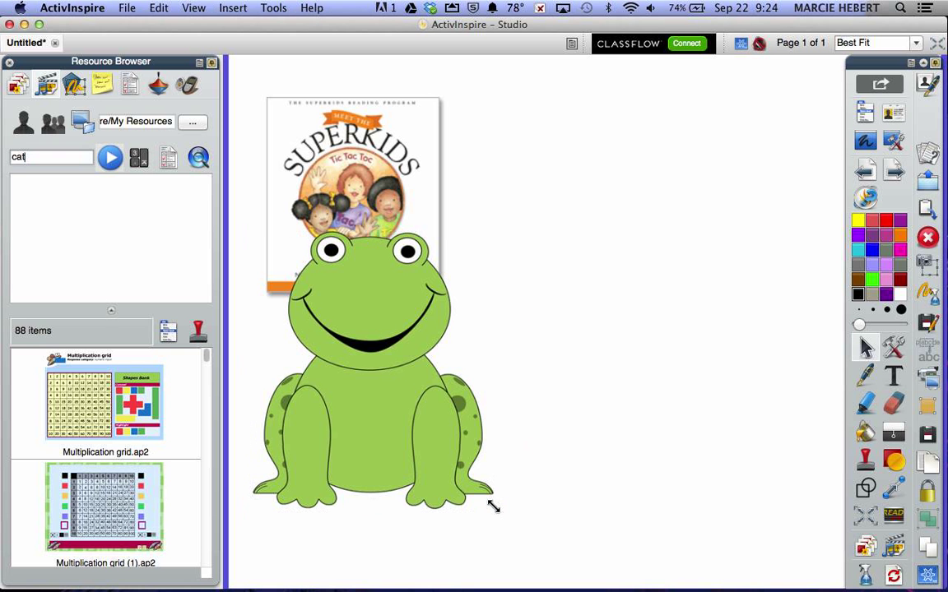
# Shrink the frog picture and delete the book cover from the page
pyautogui.moveTo(491, 507); pyautogui.dragTo(370, 382)
pyautogui.moveTo(329, 345); pyautogui.dragTo(370, 432)
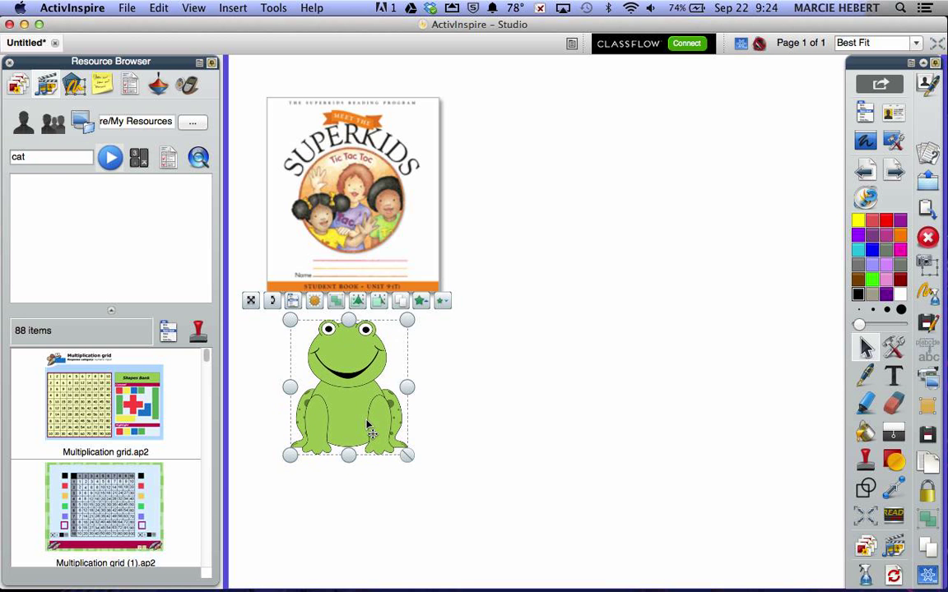
pyautogui.click(360, 150)
pyautogui.press('Delete')
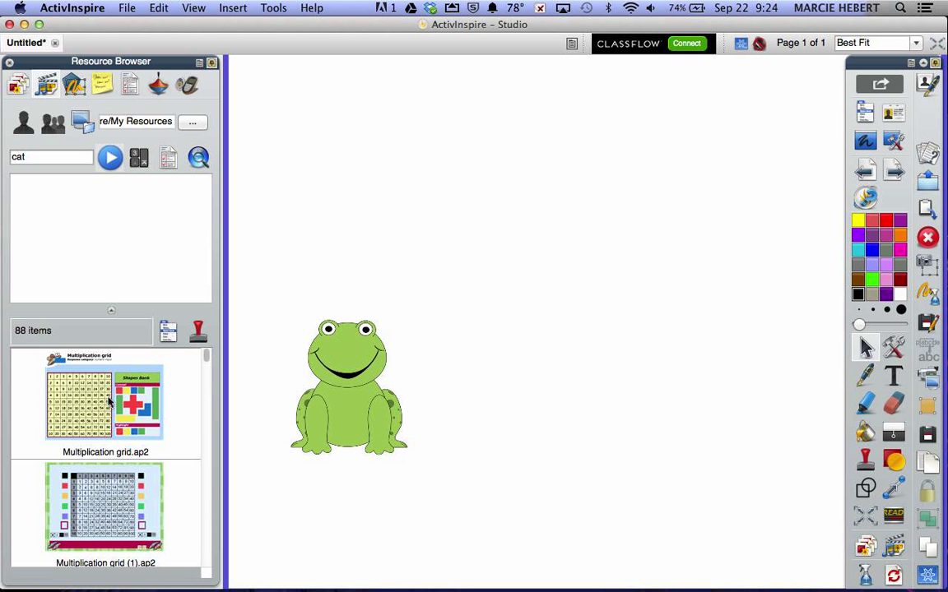
# Place the grey walking cat (5).as2 from the Resource Browser above the frog
pyautogui.scroll(-10, 109, 400)
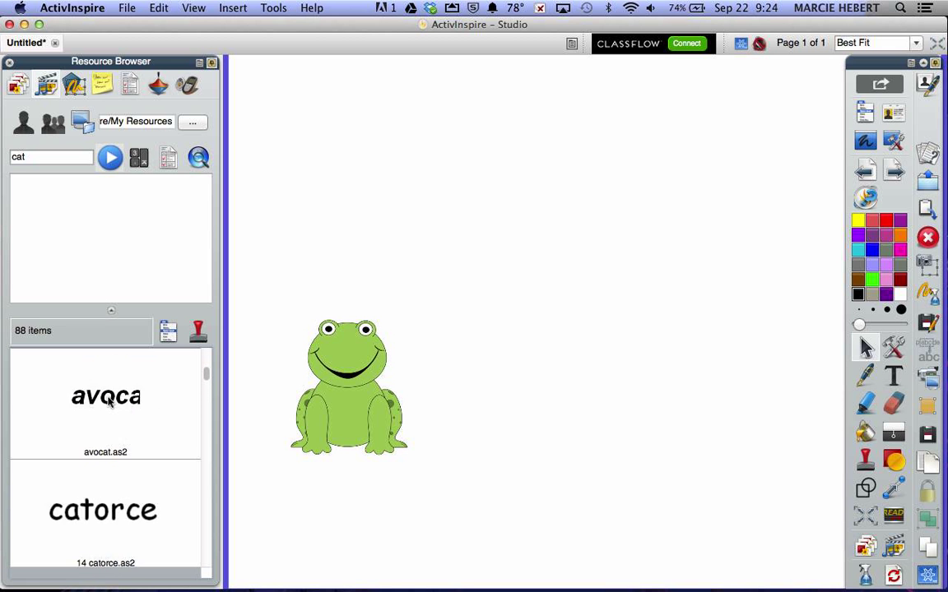
pyautogui.scroll(-2, 110, 401)
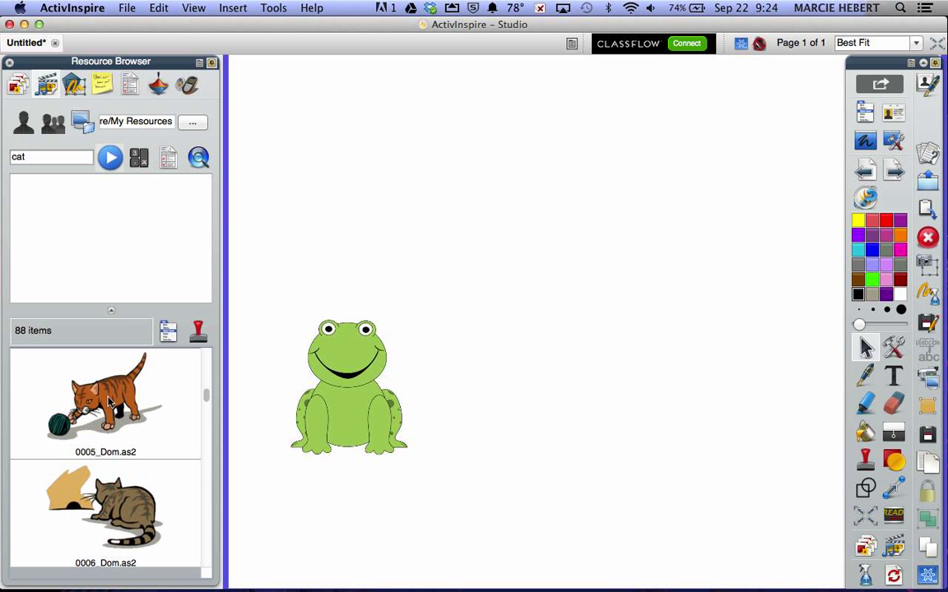
pyautogui.scroll(1, 125, 388)
pyautogui.scroll(1, 125, 387)
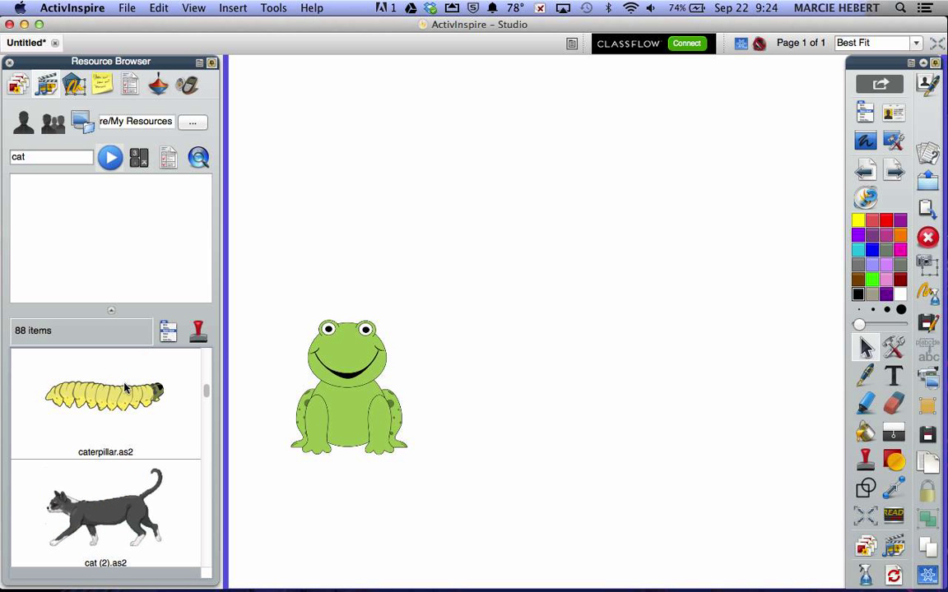
pyautogui.scroll(-3, 125, 388)
pyautogui.scroll(-4, 125, 387)
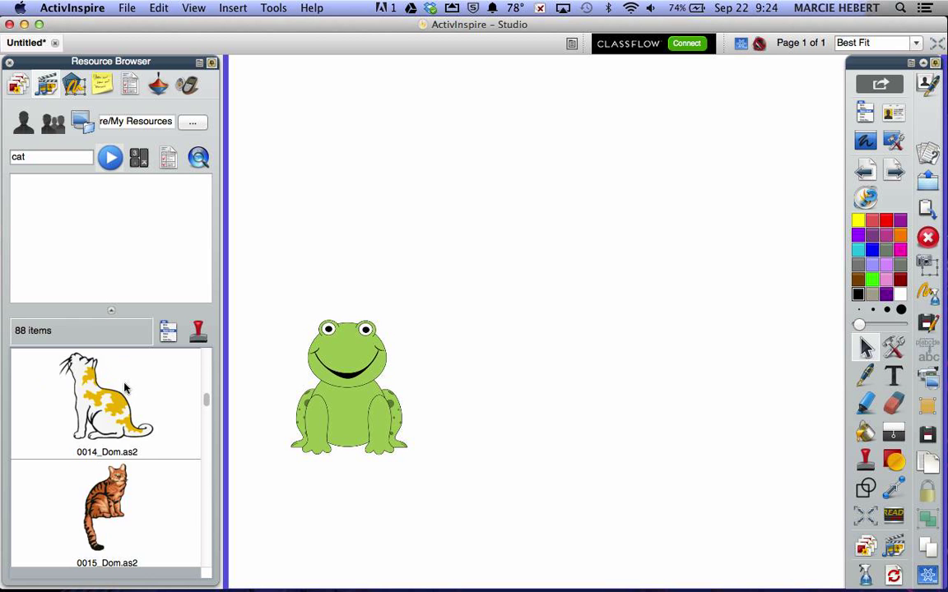
pyautogui.scroll(-5, 125, 387)
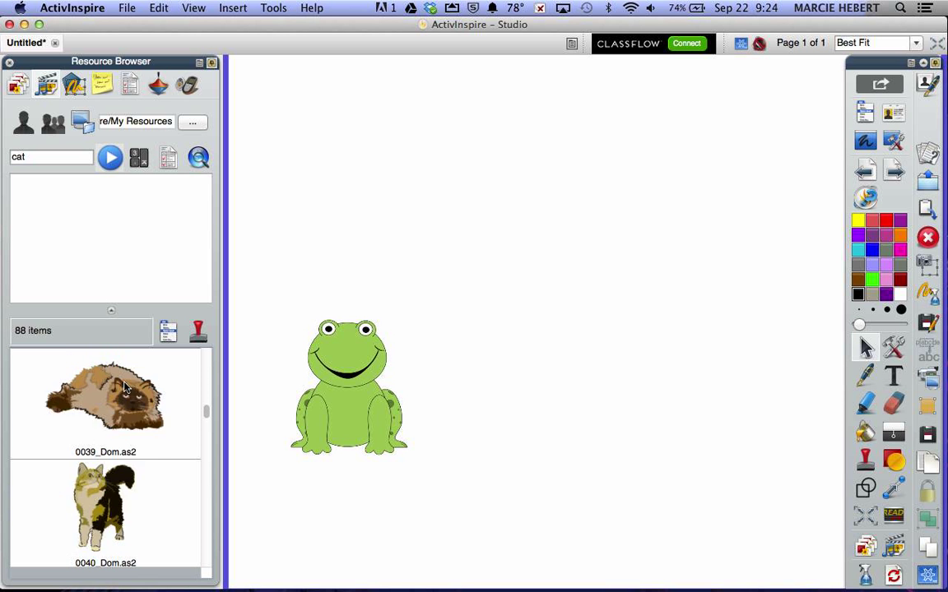
pyautogui.scroll(1, 125, 388)
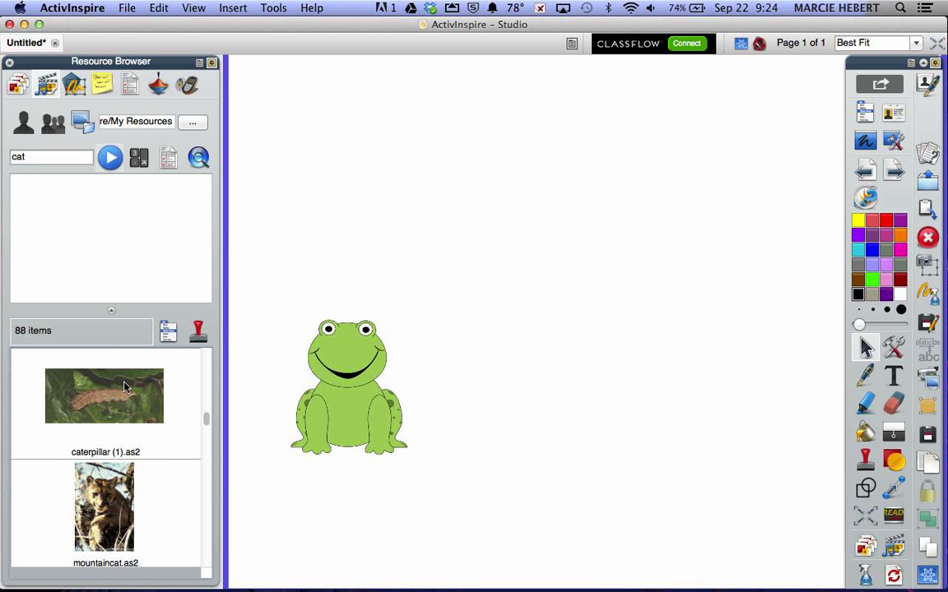
pyautogui.scroll(-1, 125, 388)
pyautogui.scroll(-3, 125, 388)
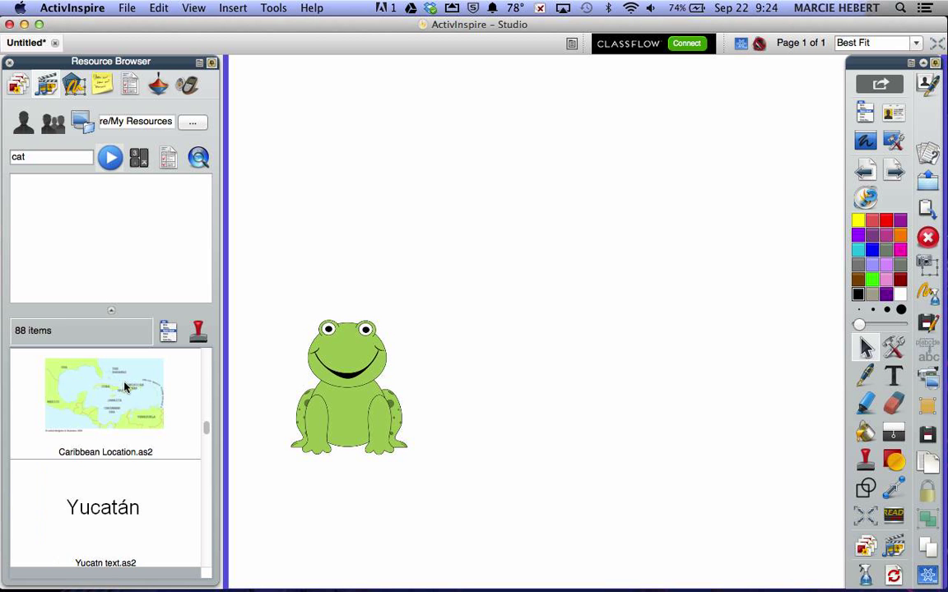
pyautogui.scroll(-2, 125, 388)
pyautogui.scroll(-5, 125, 388)
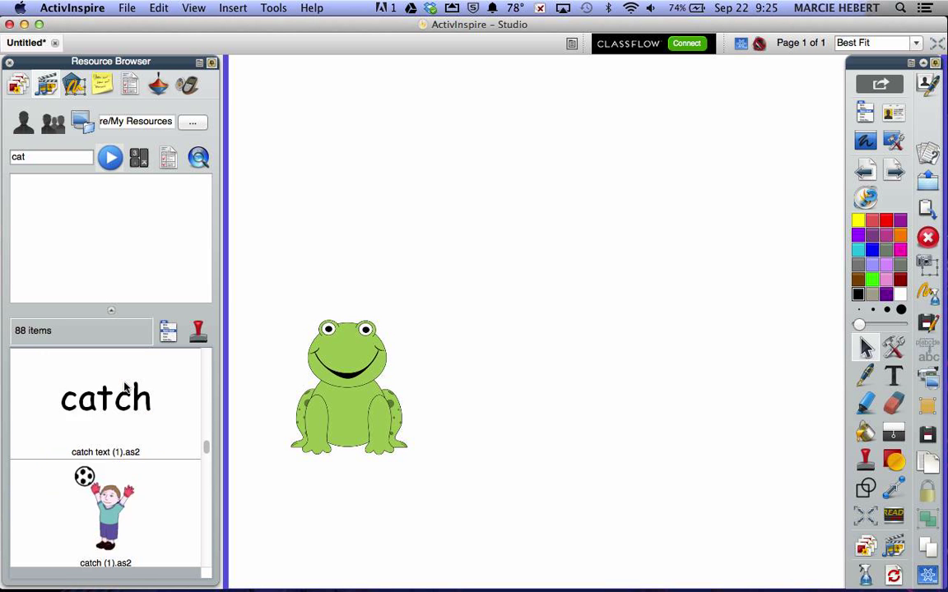
pyautogui.moveTo(92, 466); pyautogui.dragTo(334, 277)
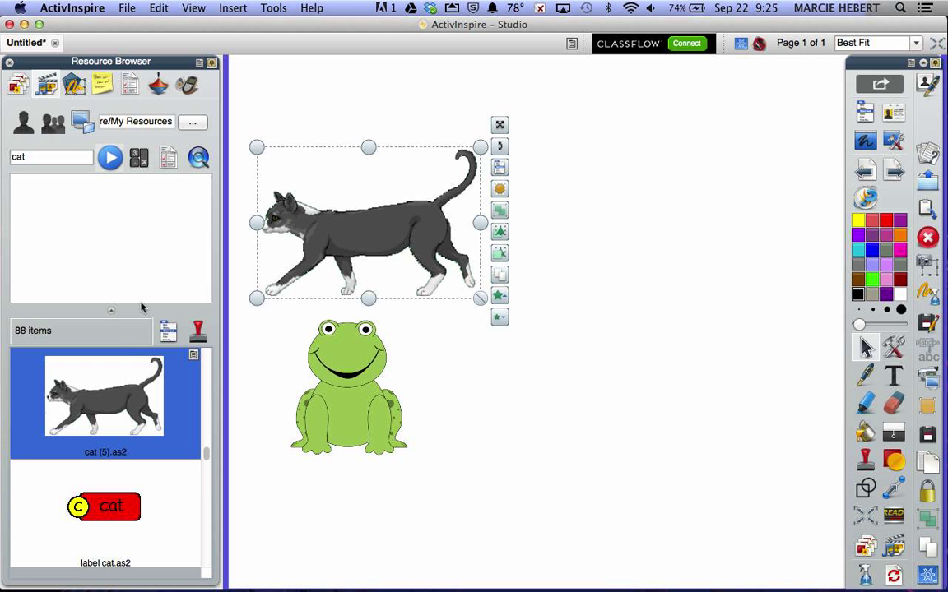
# Search the resources for 'dog', then shrink the cat slightly and nudge it up
pyautogui.click(56, 158)
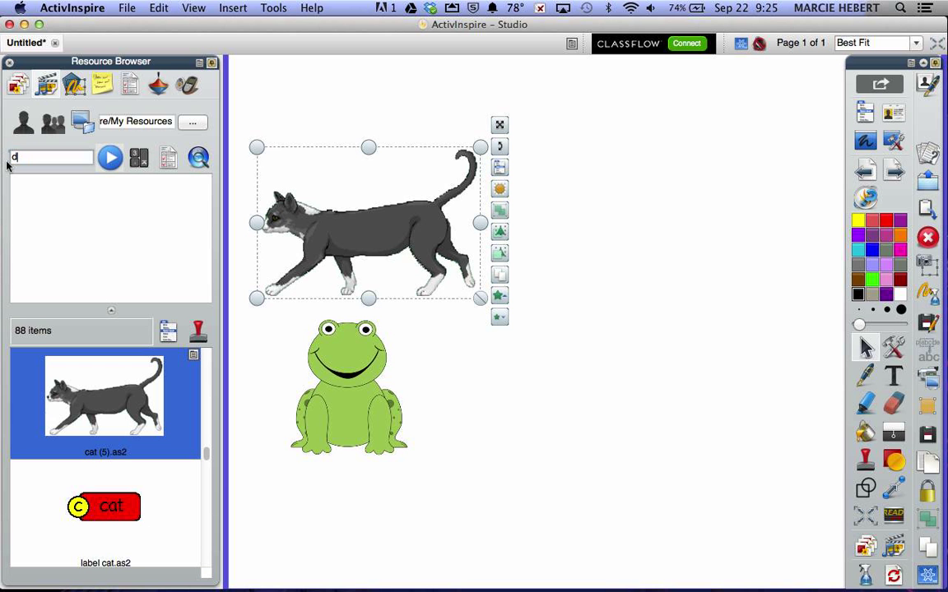
pyautogui.click(111, 158)
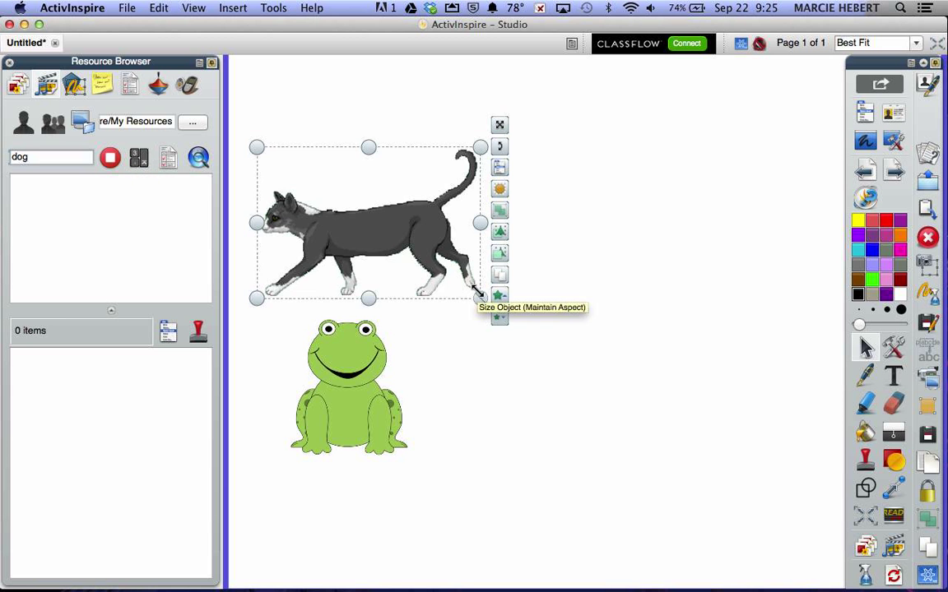
pyautogui.moveTo(479, 298); pyautogui.dragTo(432, 270)
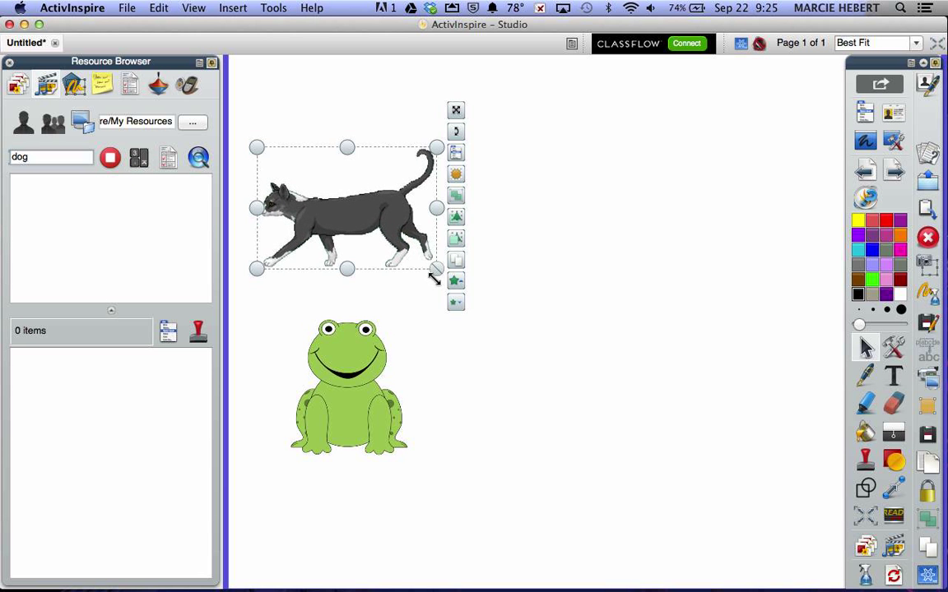
pyautogui.moveTo(365, 238); pyautogui.dragTo(366, 201)
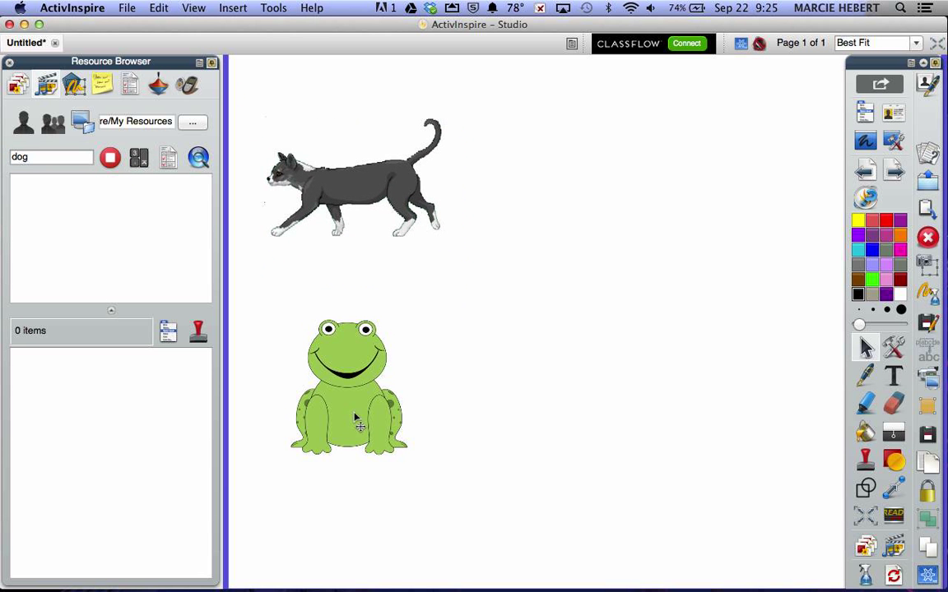
pyautogui.moveTo(357, 422); pyautogui.dragTo(370, 376)
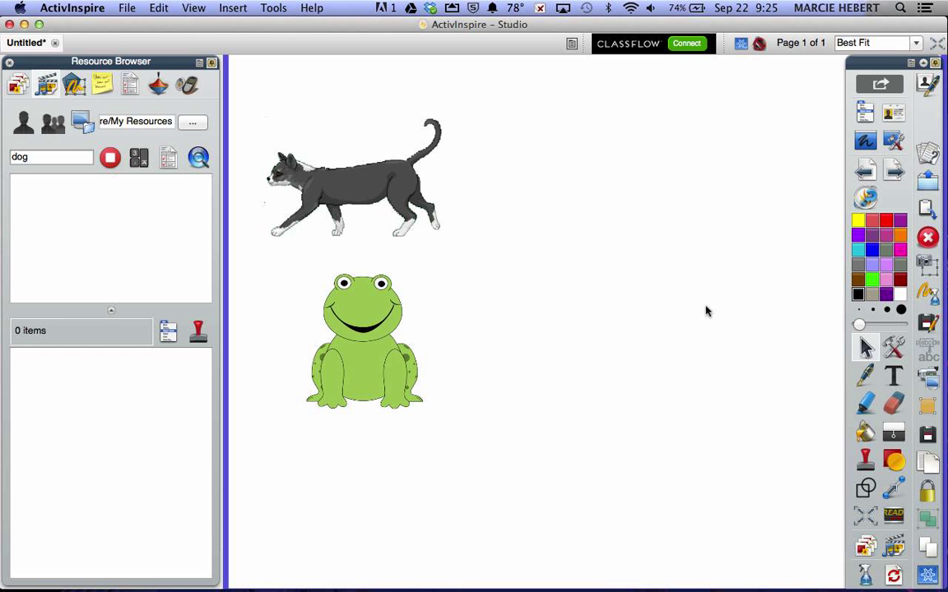
# Fill the empty page background with yellow using the Fill tool
pyautogui.click(865, 434)
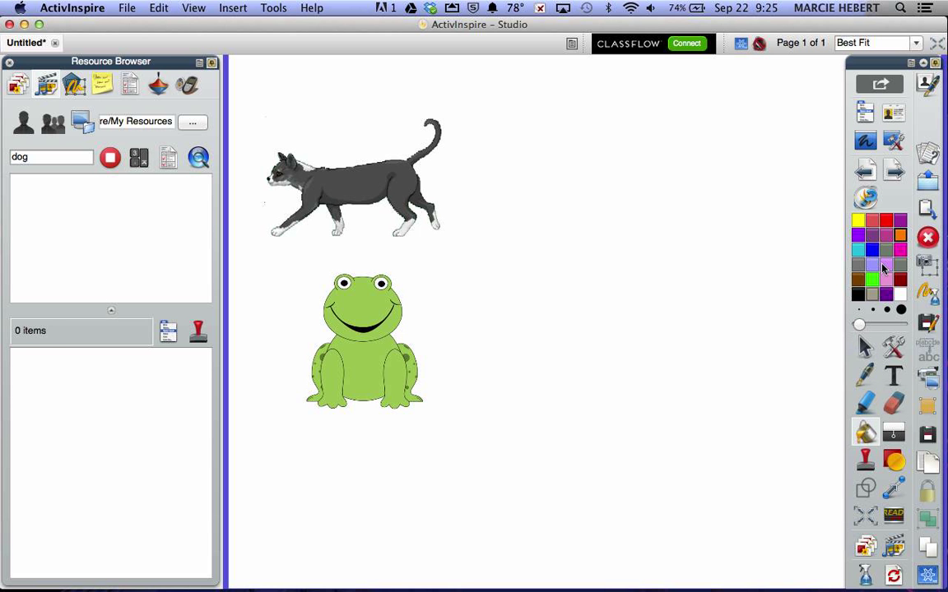
pyautogui.click(857, 221)
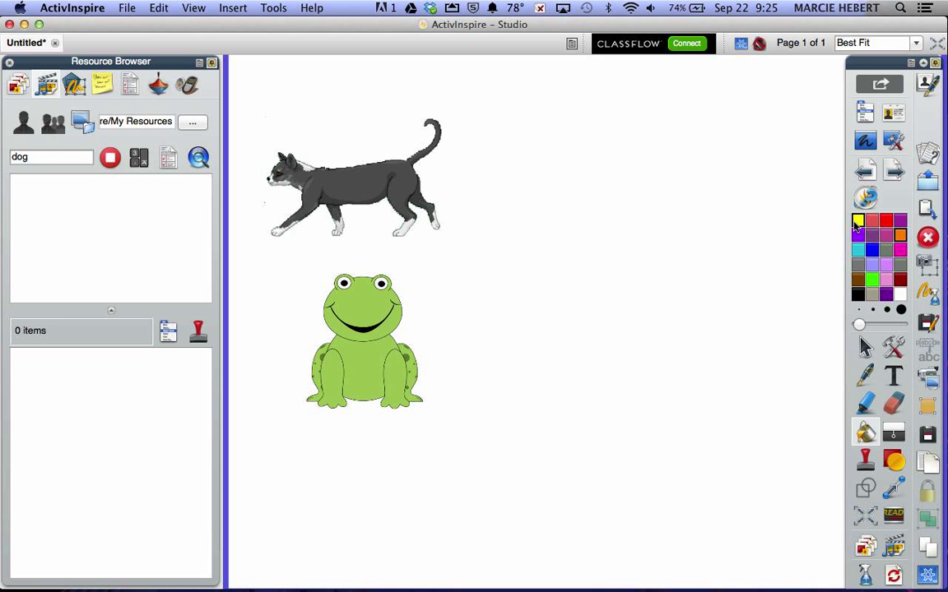
pyautogui.click(762, 190)
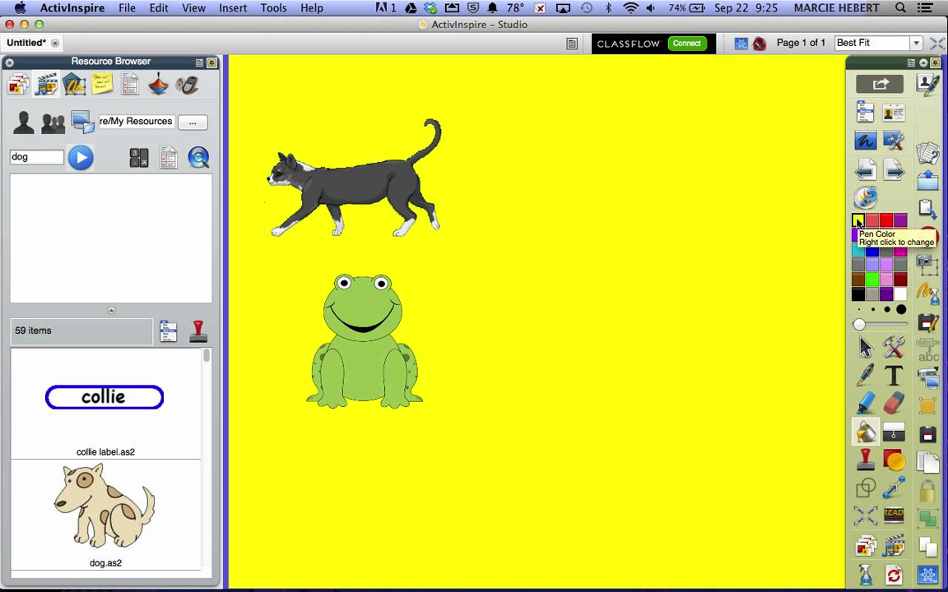
# Open the full colour chooser for the yellow swatch and try pale yellow shades on the wheel
pyautogui.rightClick(858, 220)
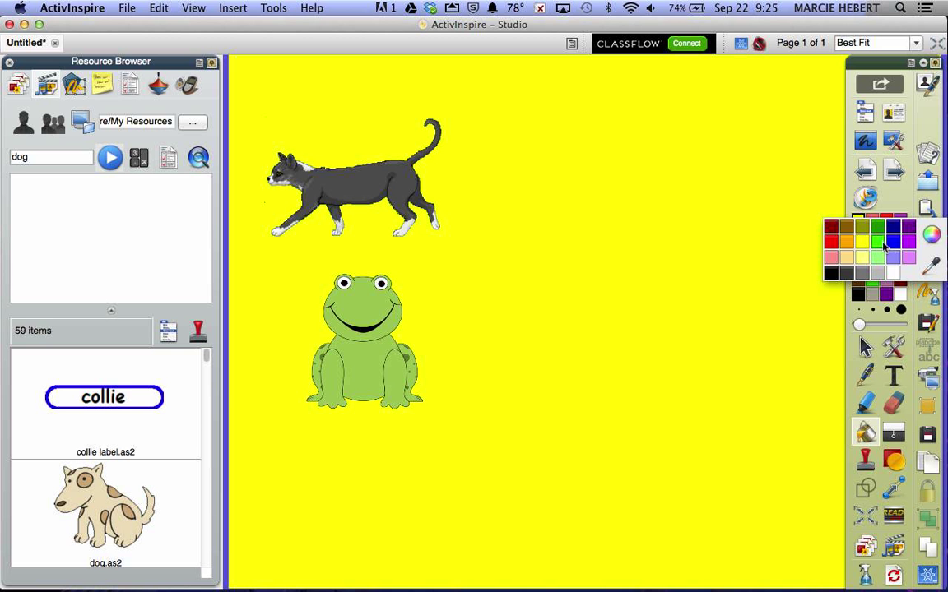
pyautogui.click(934, 239)
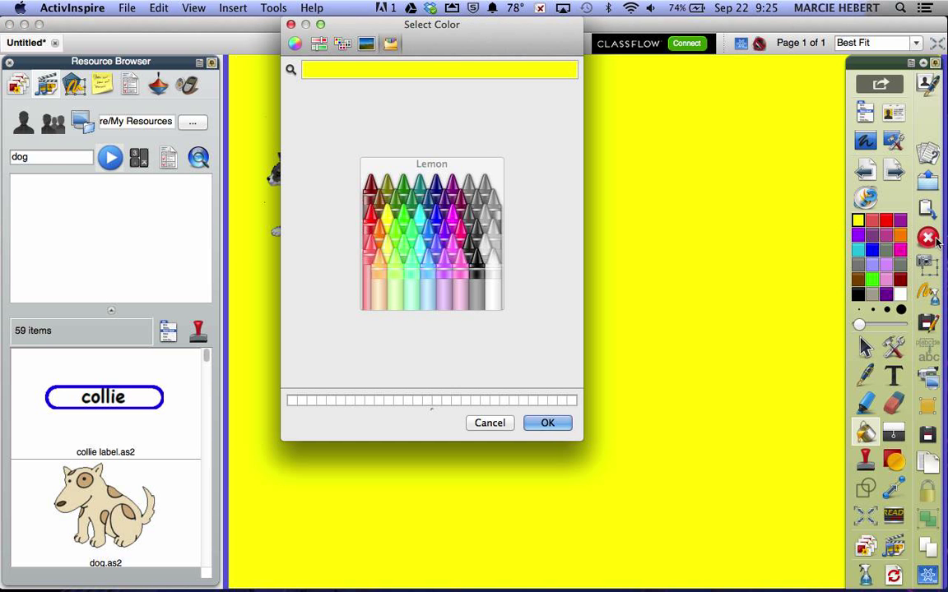
pyautogui.click(295, 44)
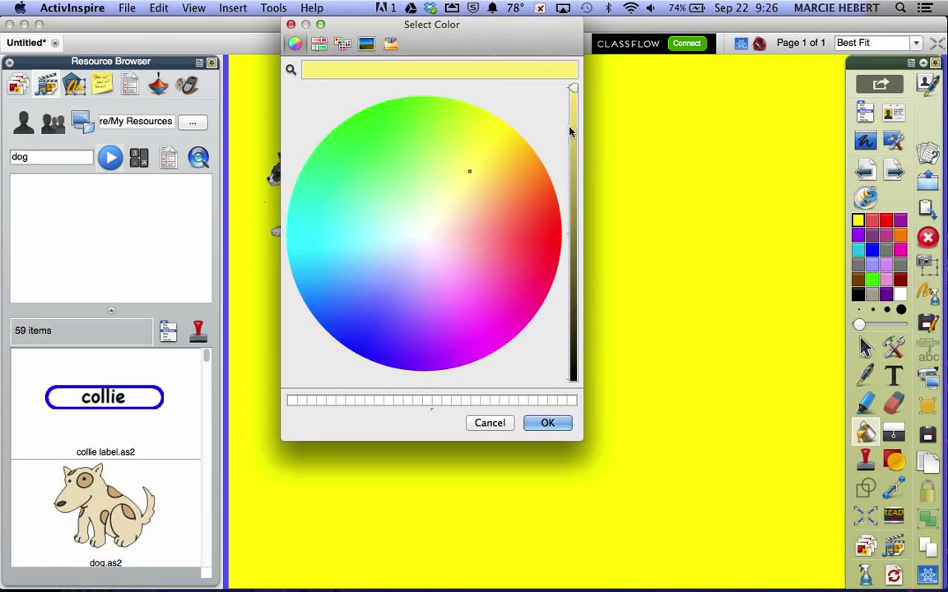
pyautogui.moveTo(574, 89); pyautogui.dragTo(573, 63)
pyautogui.moveTo(470, 172); pyautogui.dragTo(462, 176)
pyautogui.click(448, 195)
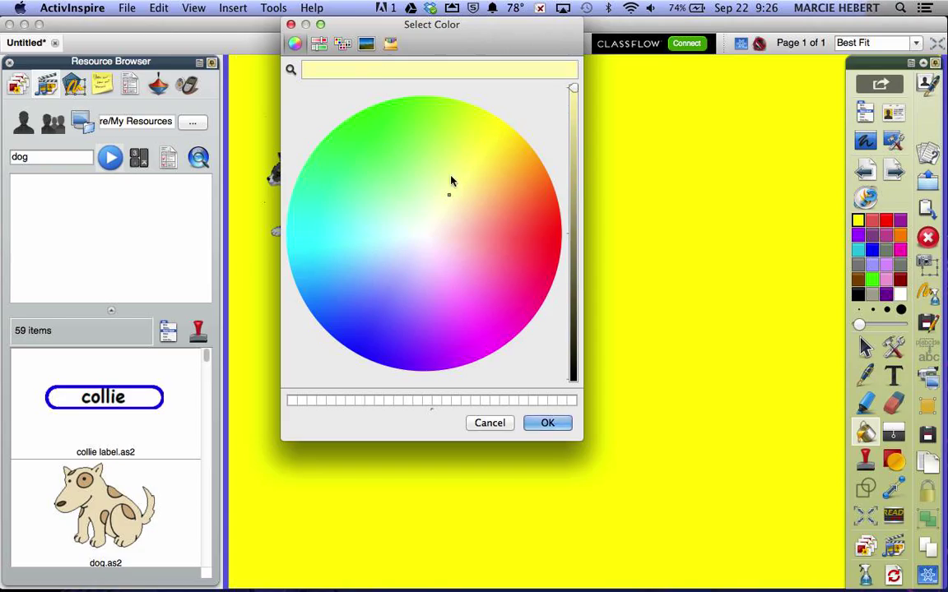
pyautogui.click(458, 182)
# Pick bright yellow from the Spectrum picker and confirm it with OK
pyautogui.click(390, 42)
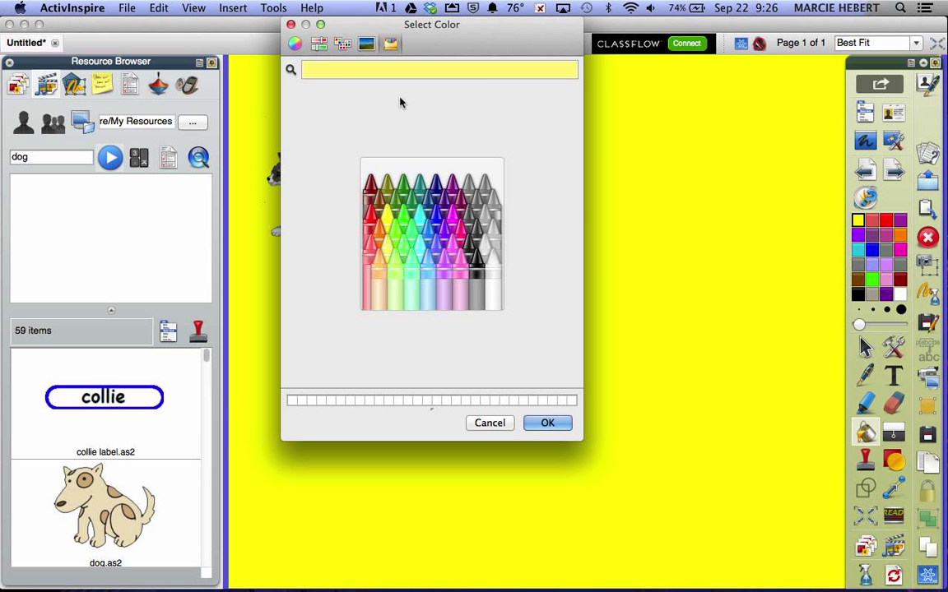
pyautogui.click(319, 44)
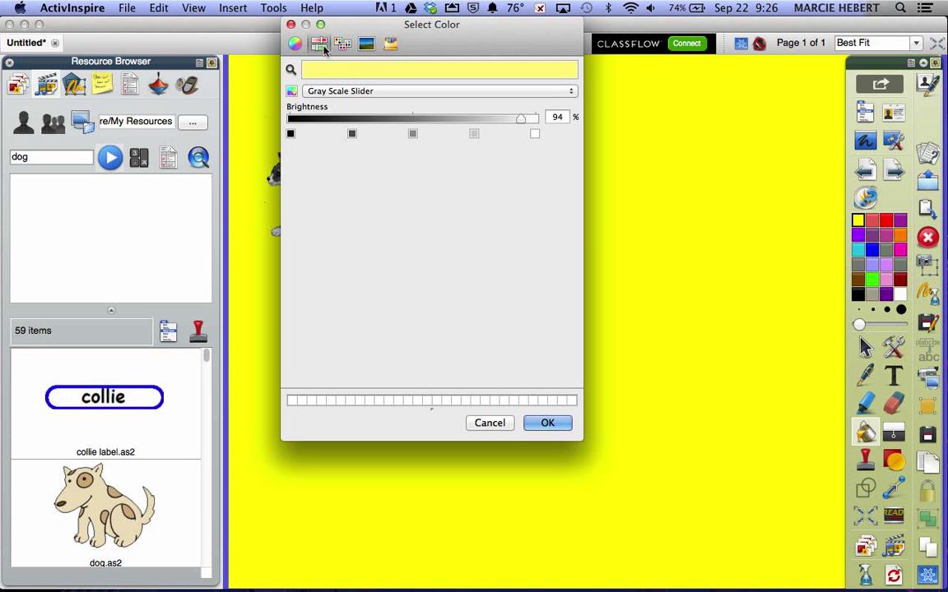
pyautogui.click(343, 45)
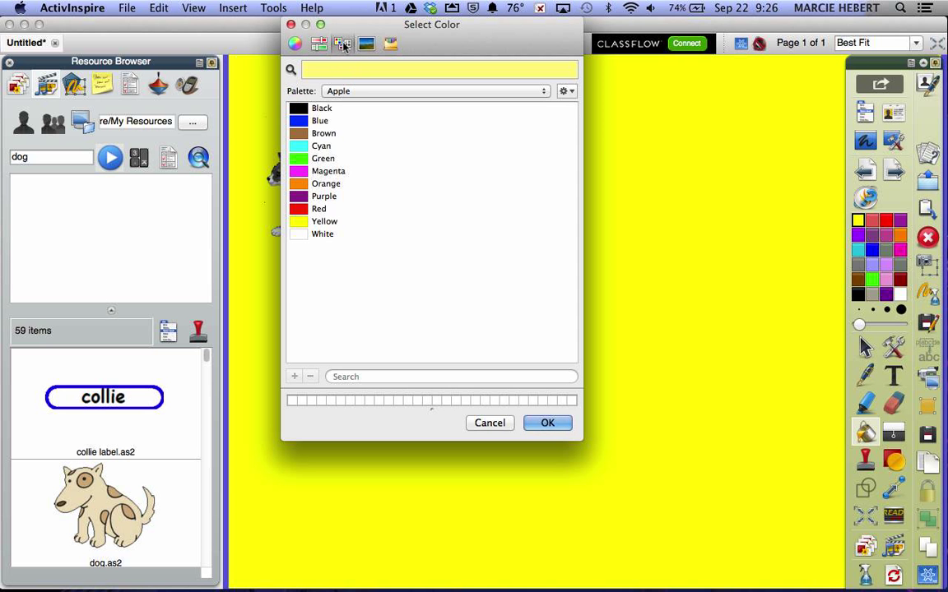
pyautogui.click(366, 44)
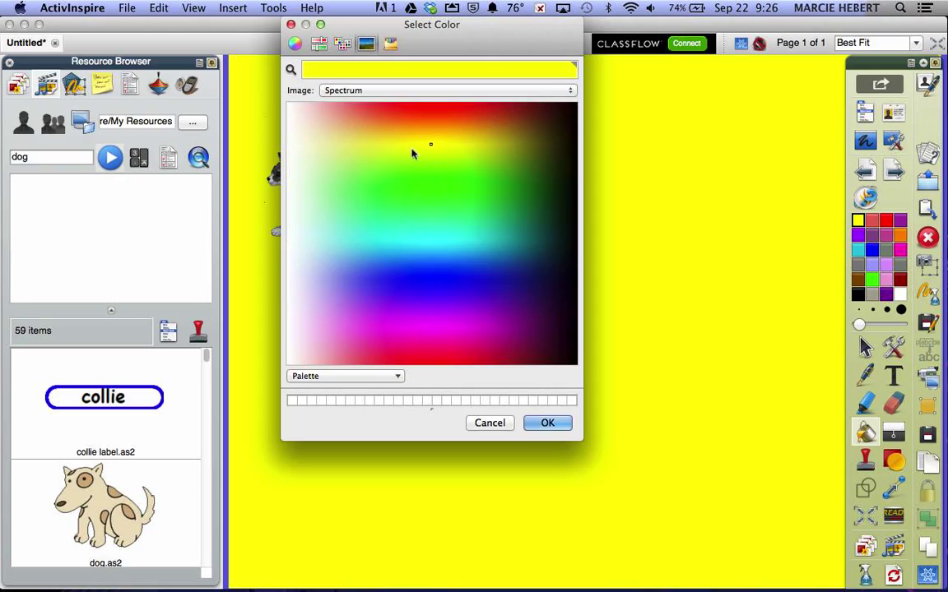
pyautogui.click(365, 150)
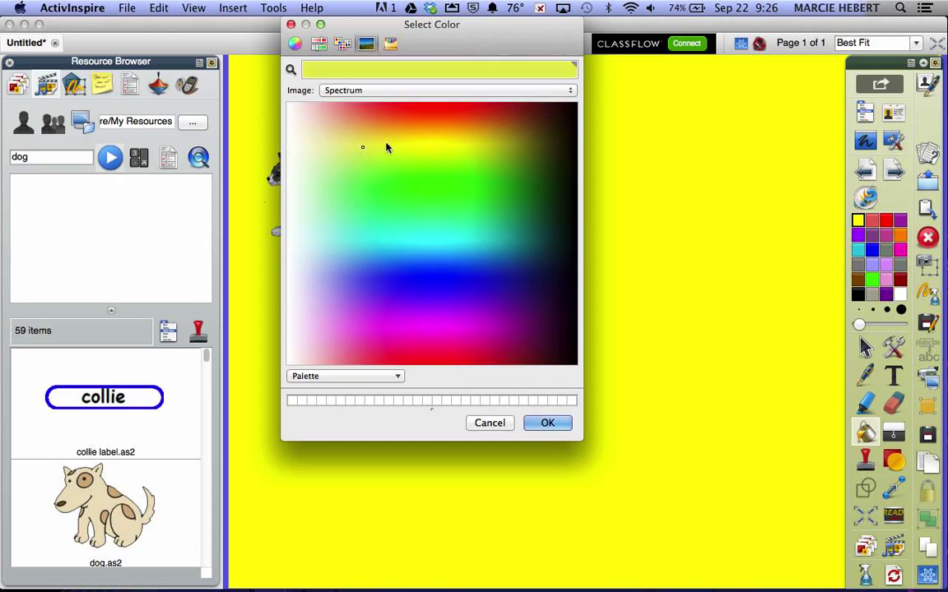
pyautogui.click(408, 148)
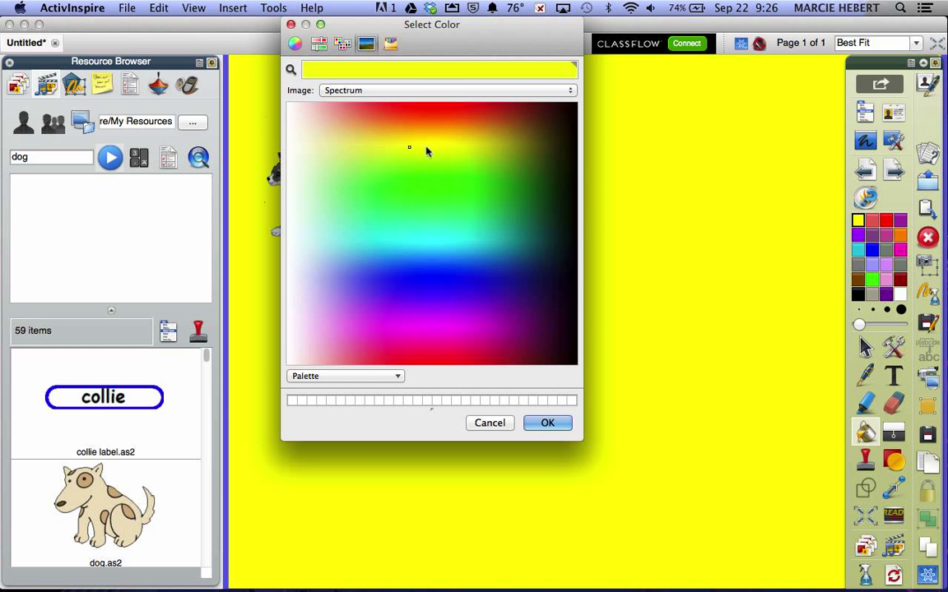
pyautogui.click(547, 423)
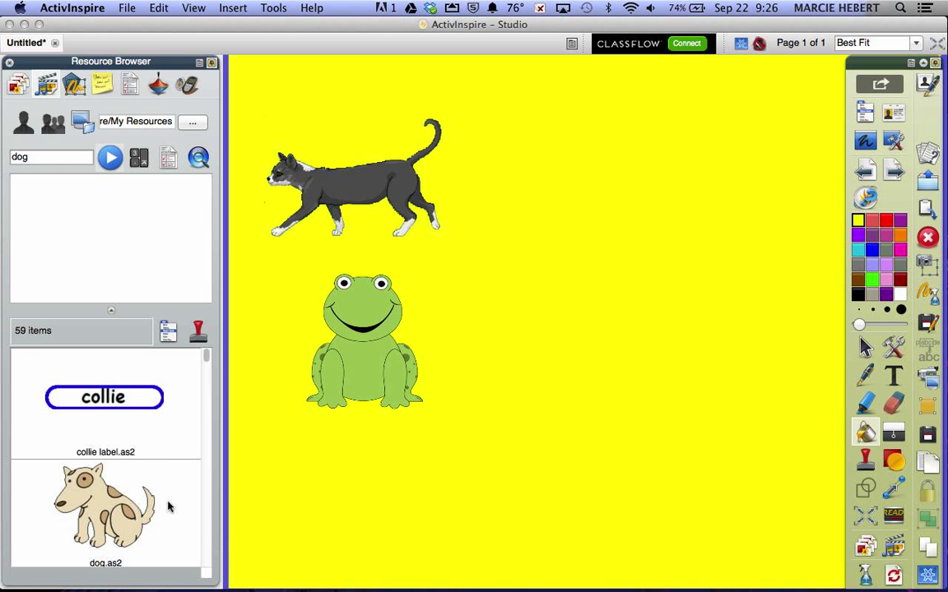
pyautogui.scroll(-5, 169, 506)
pyautogui.scroll(-6, 169, 507)
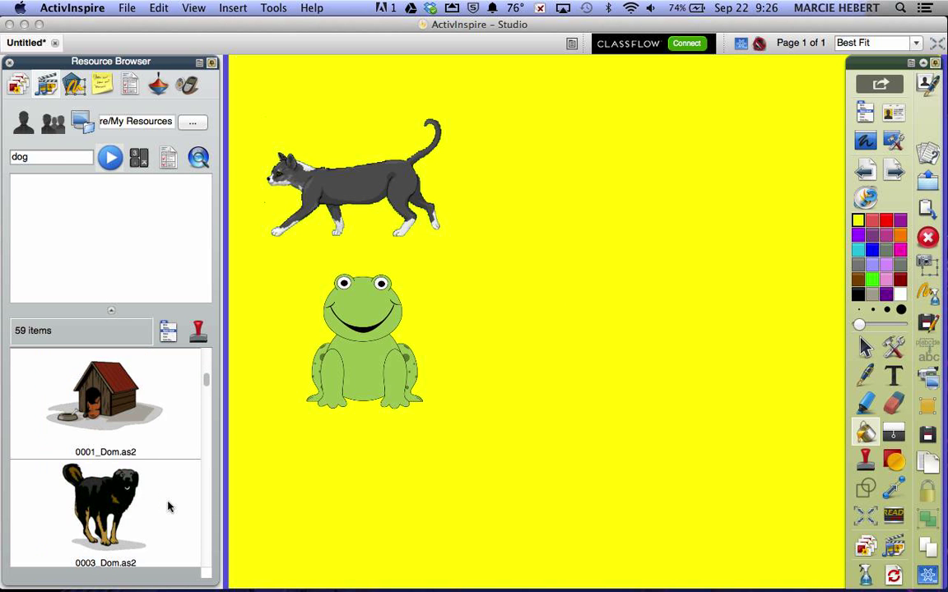
# Place the 0036_Dom beagle picture from the Resource Browser onto the page
pyautogui.scroll(-5, 168, 507)
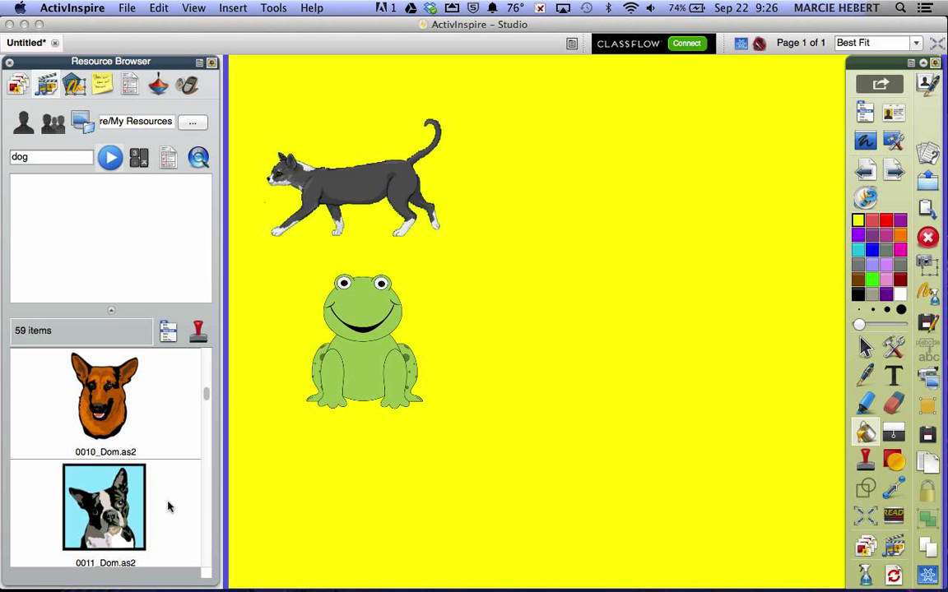
pyautogui.scroll(-4, 169, 507)
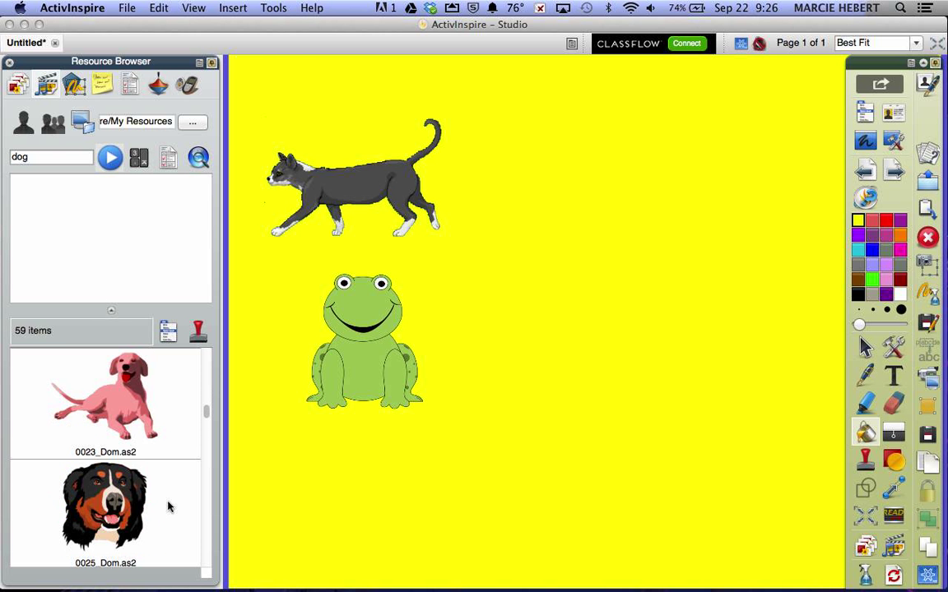
pyautogui.scroll(-1, 169, 506)
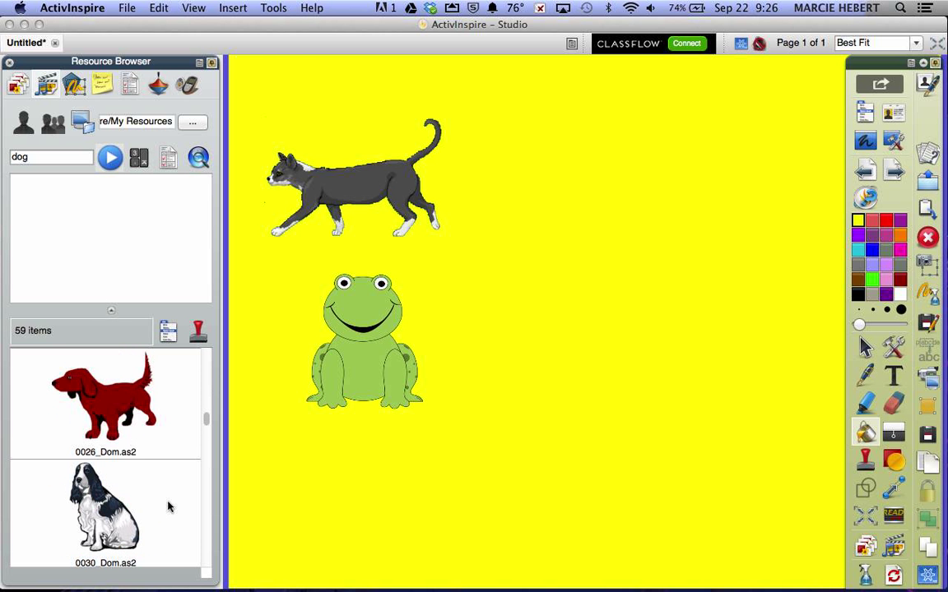
pyautogui.scroll(-5, 169, 507)
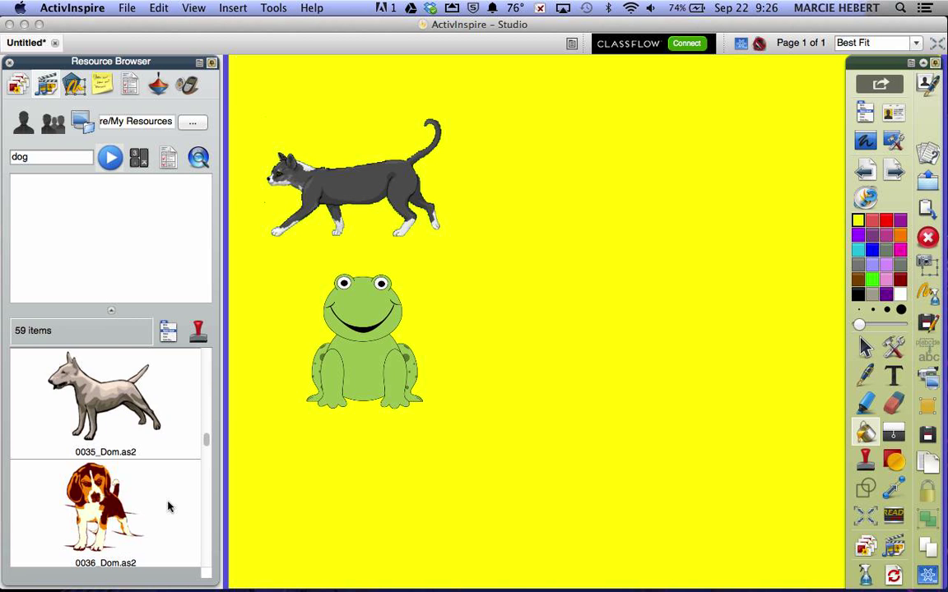
pyautogui.scroll(-1, 169, 507)
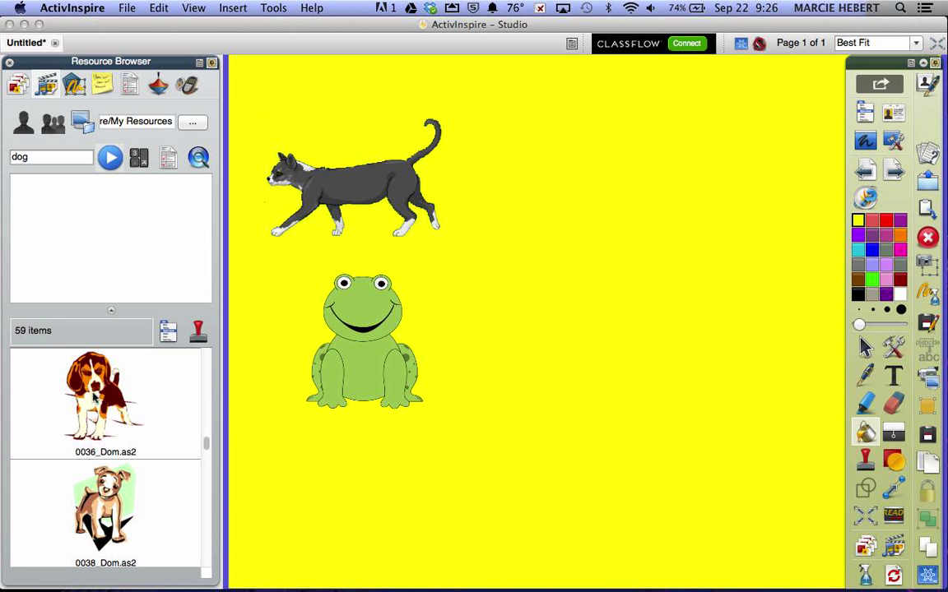
pyautogui.moveTo(81, 353); pyautogui.dragTo(401, 508)
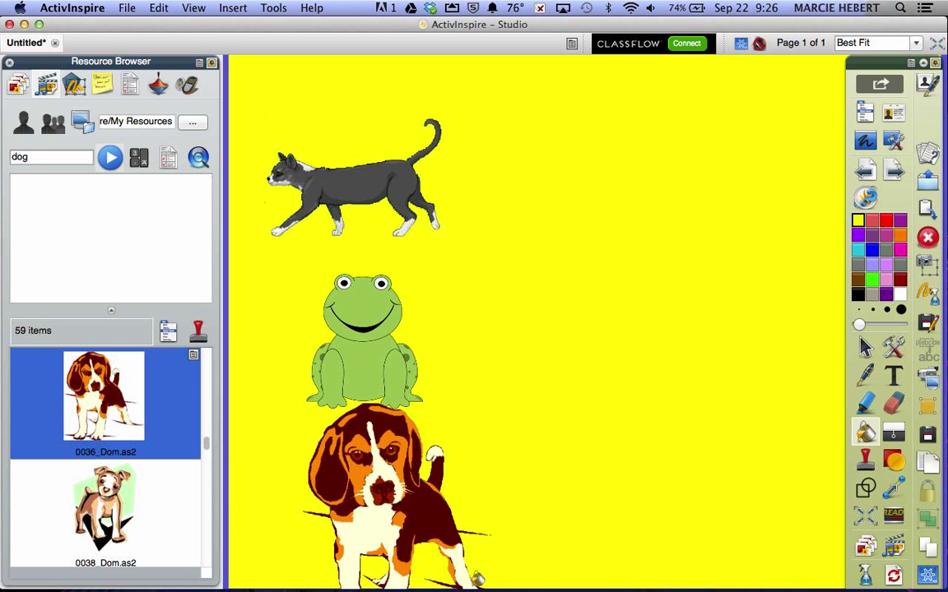
pyautogui.click(868, 433)
# Shrink the beagle and arrange the cat, frog and beagle in a left-hand column
pyautogui.click(868, 347)
pyautogui.click(436, 536)
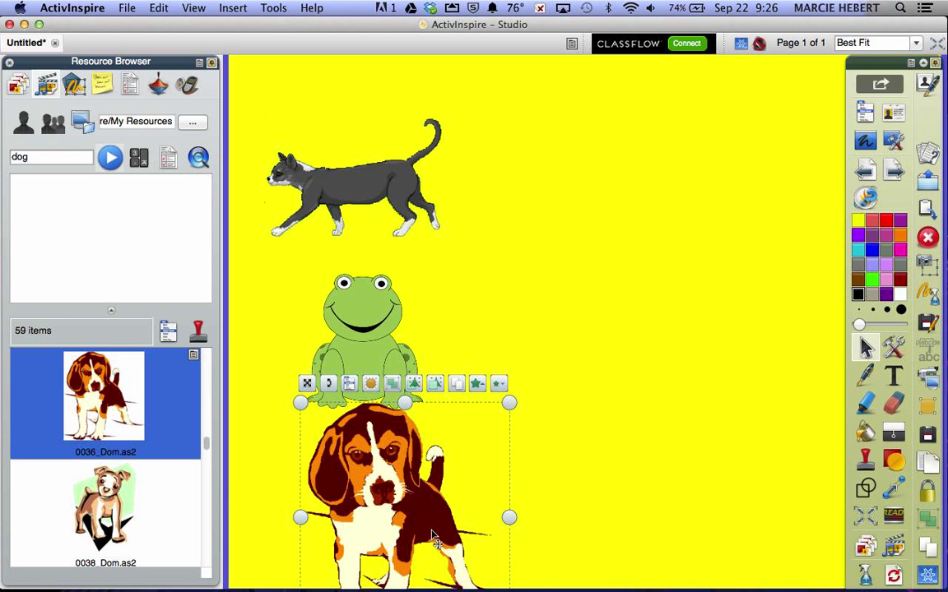
pyautogui.moveTo(417, 451); pyautogui.dragTo(626, 250)
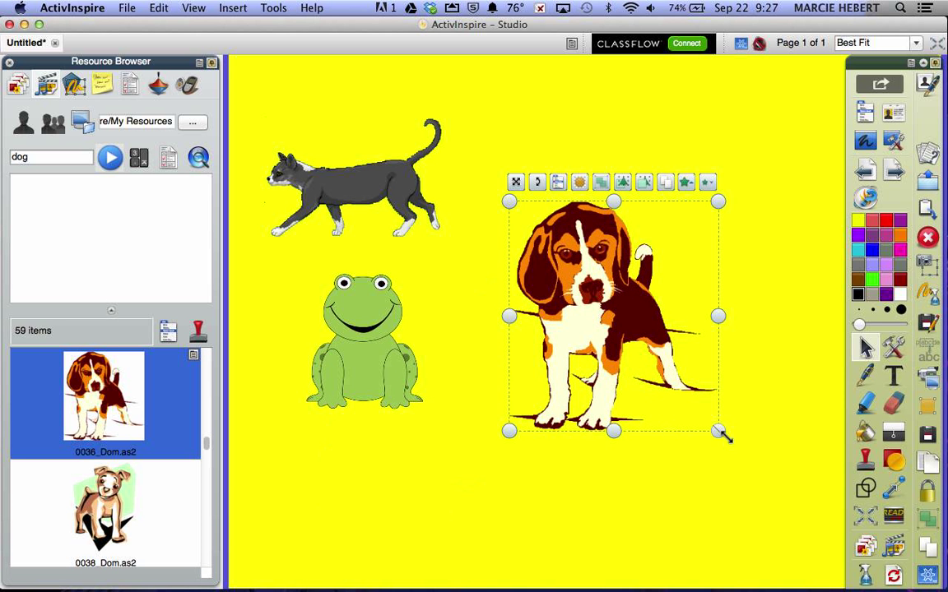
pyautogui.moveTo(718, 430); pyautogui.dragTo(677, 387)
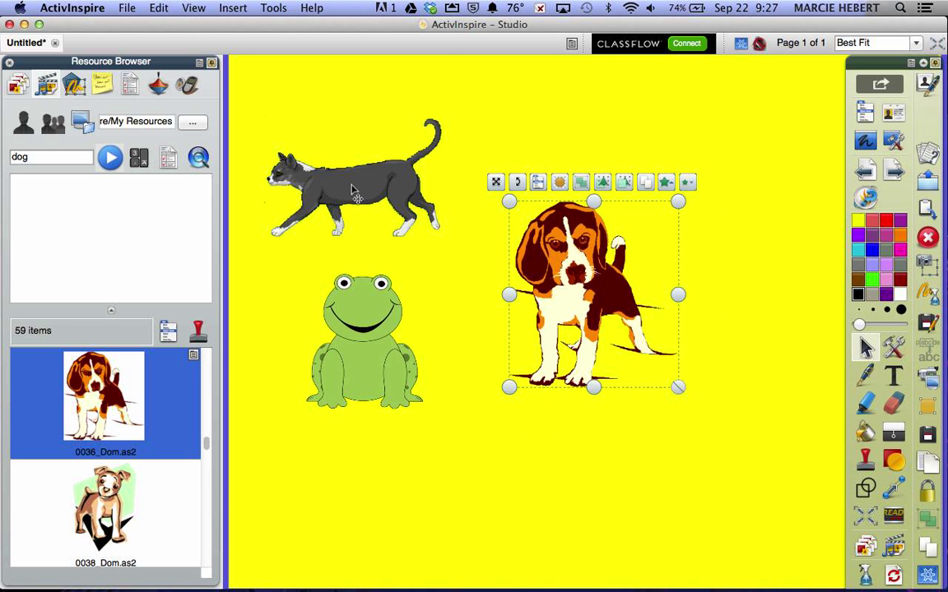
pyautogui.moveTo(354, 191); pyautogui.dragTo(354, 154)
pyautogui.moveTo(364, 347); pyautogui.dragTo(362, 319)
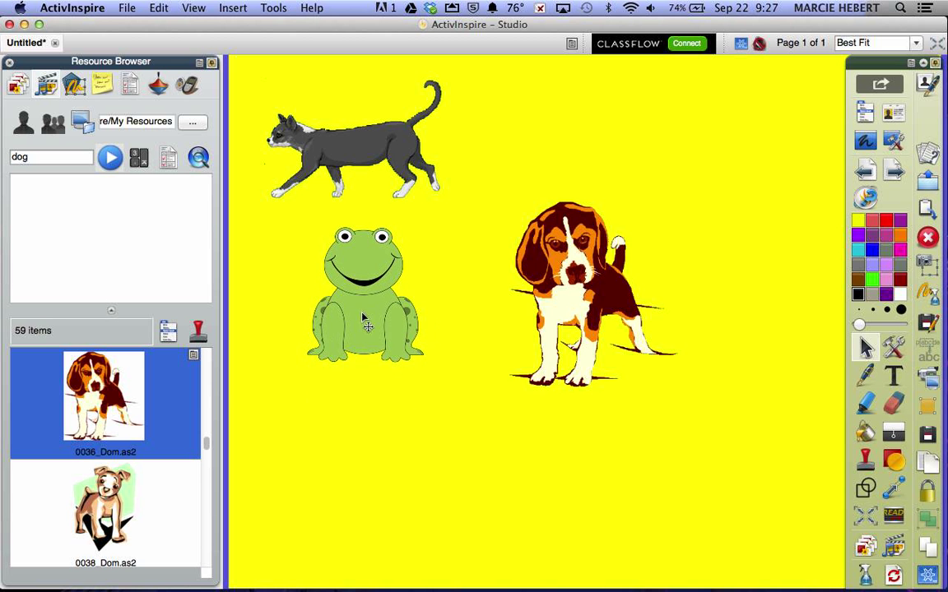
pyautogui.moveTo(551, 327); pyautogui.dragTo(338, 511)
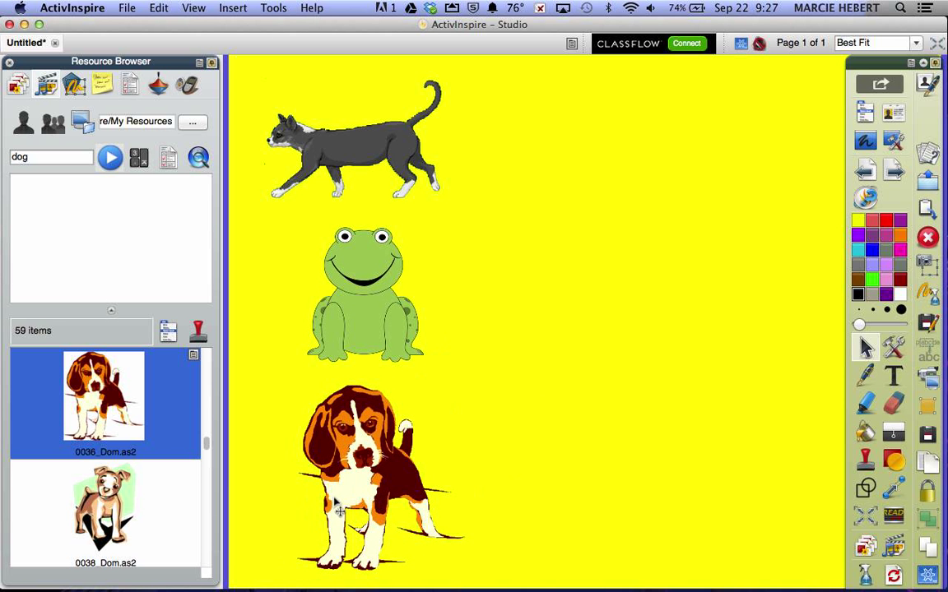
pyautogui.click(363, 492)
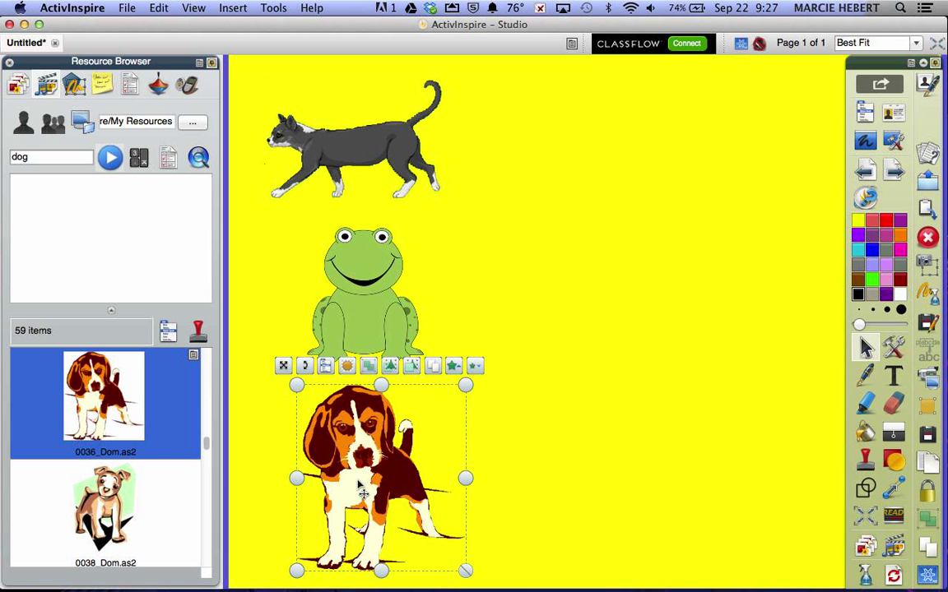
pyautogui.moveTo(465, 571); pyautogui.dragTo(455, 556)
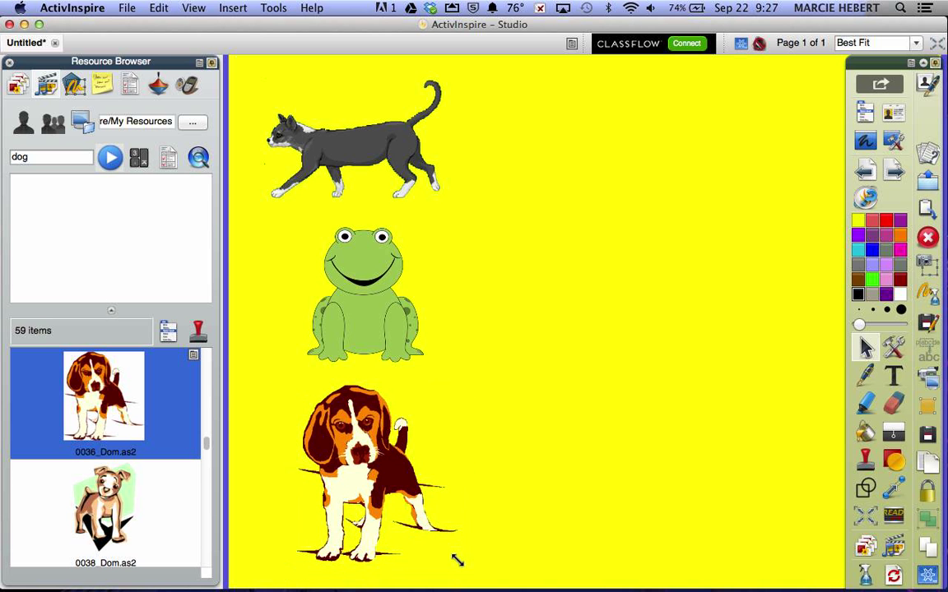
pyautogui.click(354, 489)
pyautogui.click(354, 490)
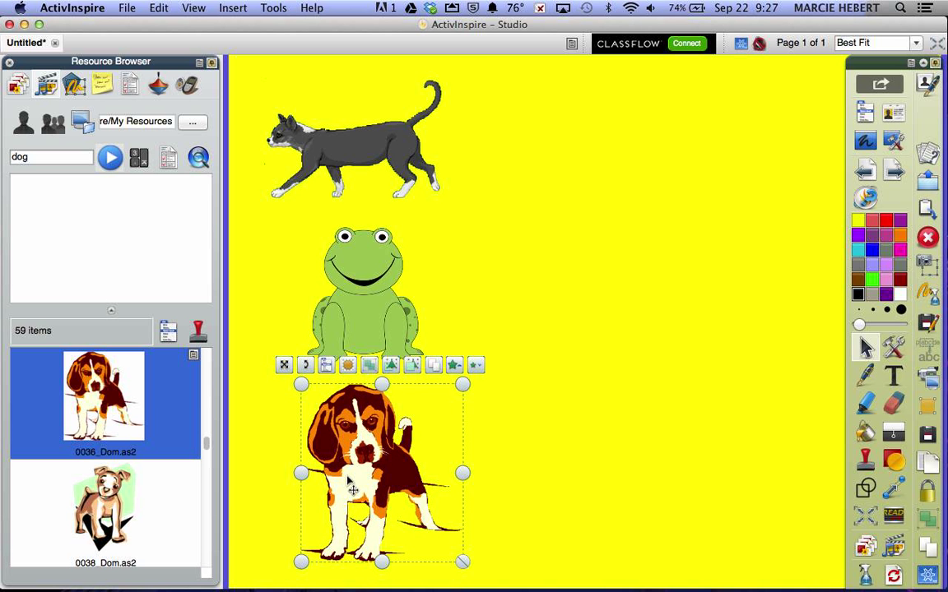
pyautogui.click(495, 308)
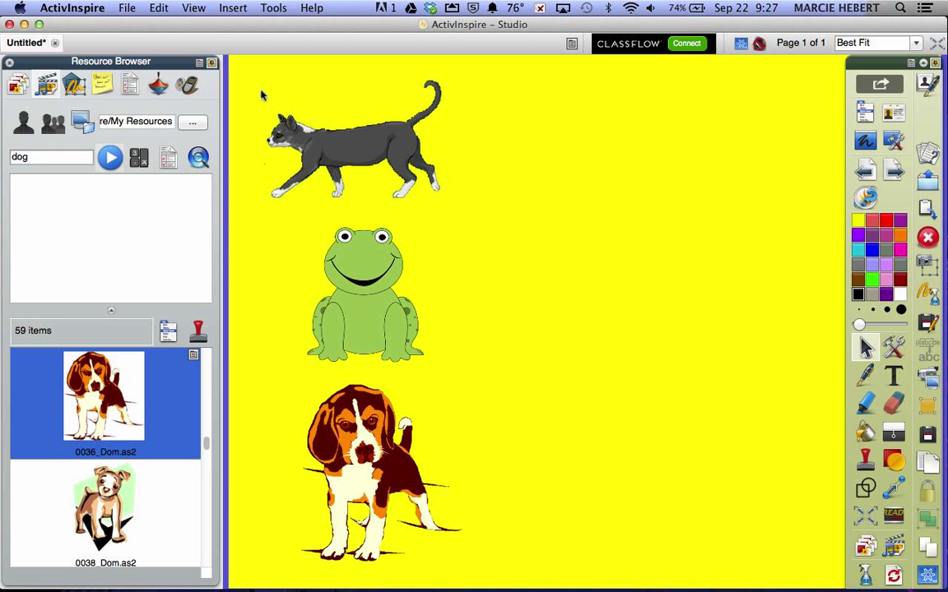
# Marquee-select the cat, frog and beagle, group them, and set the group to Locked
pyautogui.moveTo(256, 80); pyautogui.dragTo(522, 582)
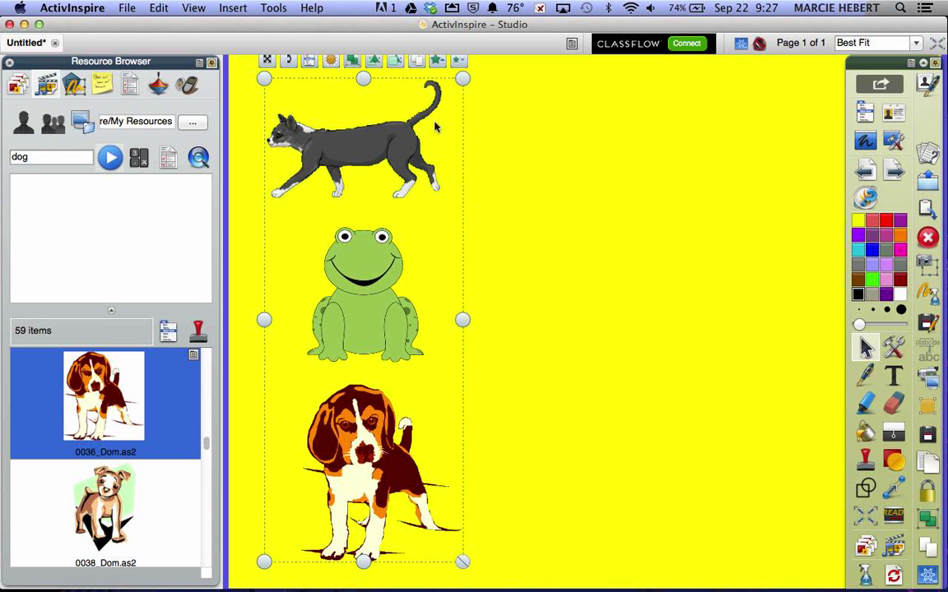
pyautogui.click(352, 61)
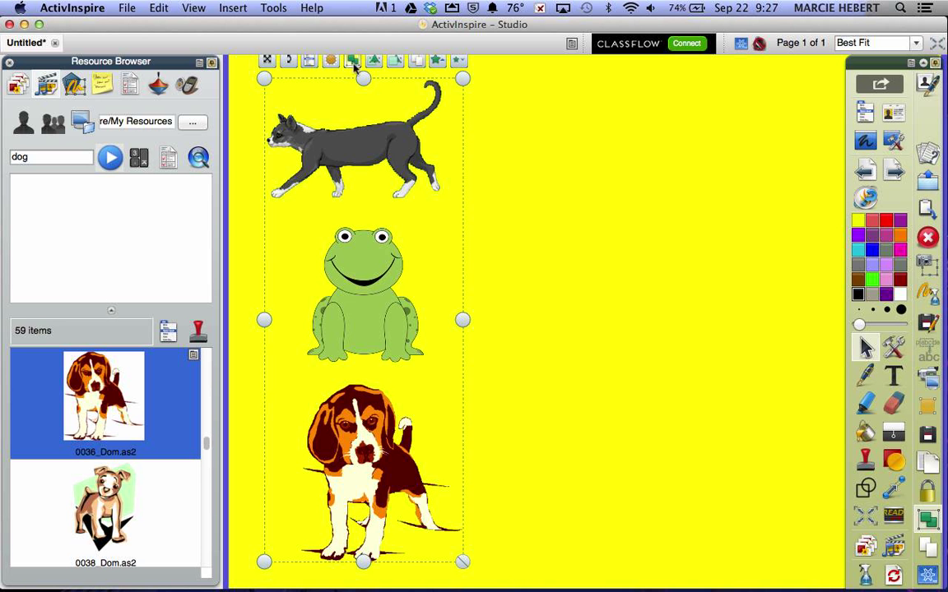
pyautogui.click(309, 63)
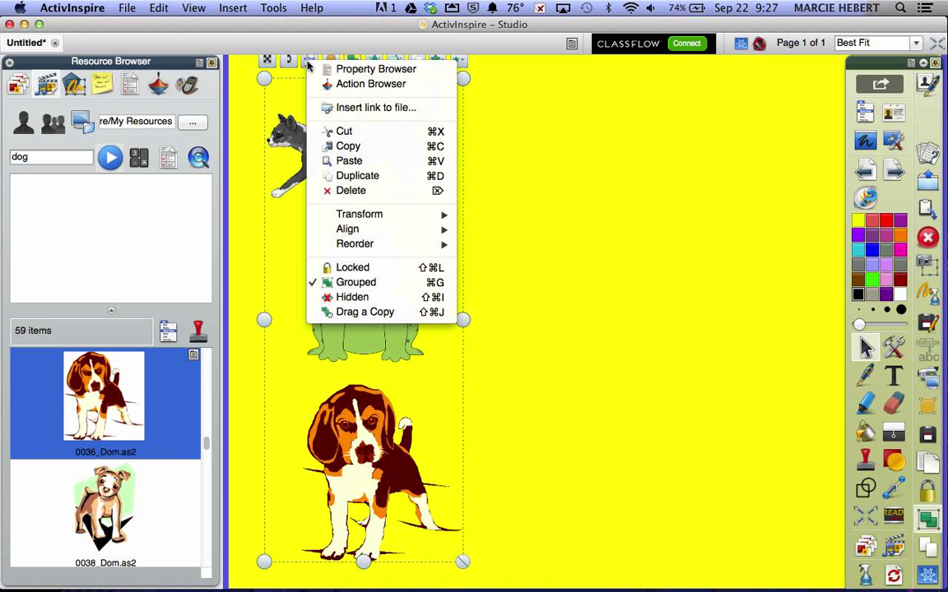
pyautogui.click(381, 269)
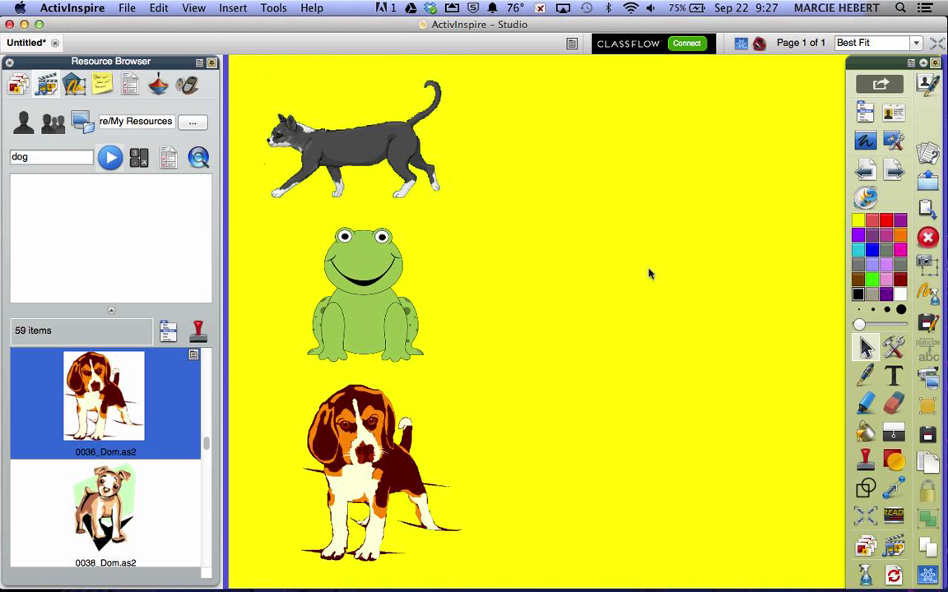
pyautogui.moveTo(370, 160)
pyautogui.mouseDown()
pyautogui.moveTo(566, 180)
pyautogui.moveTo(370, 142)
pyautogui.mouseUp()
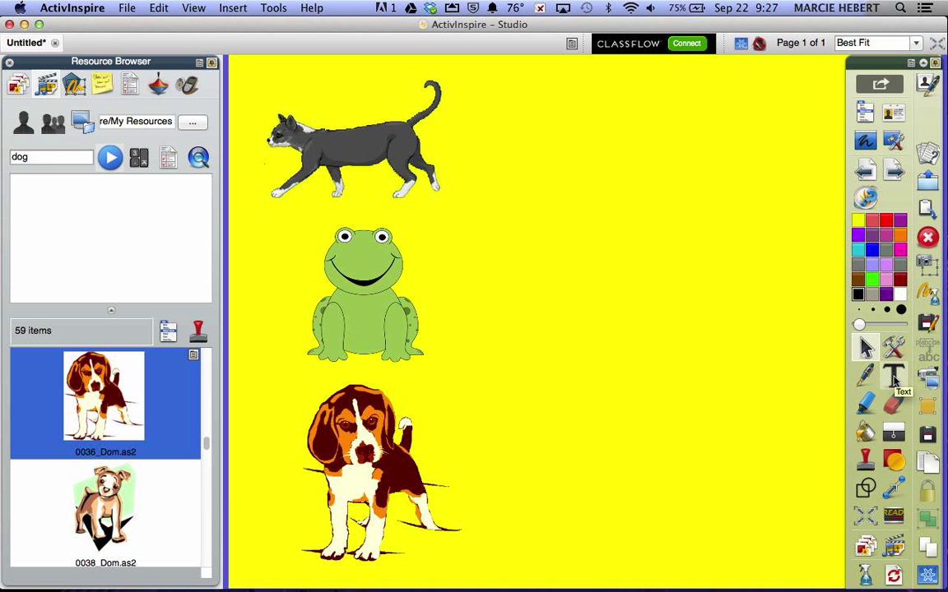
# Set up a white-filled rectangle with a thicker outline, deleting a stray dot drawn by mistake
pyautogui.click(893, 461)
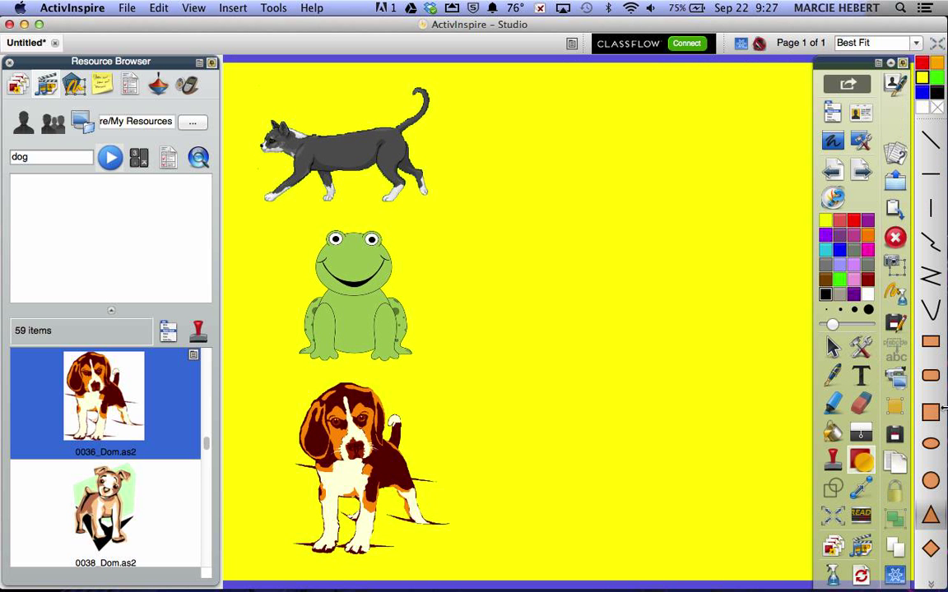
pyautogui.click(932, 341)
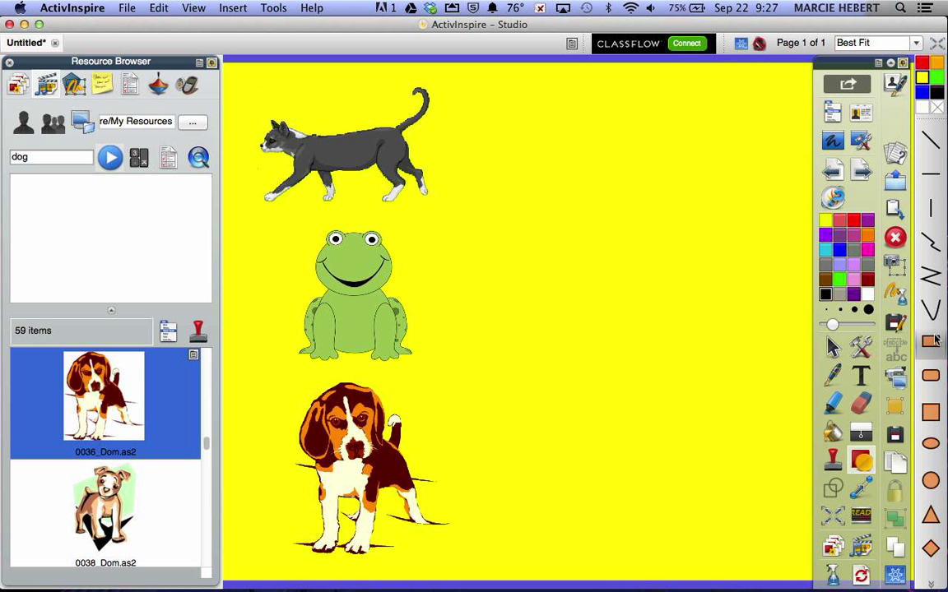
pyautogui.click(923, 108)
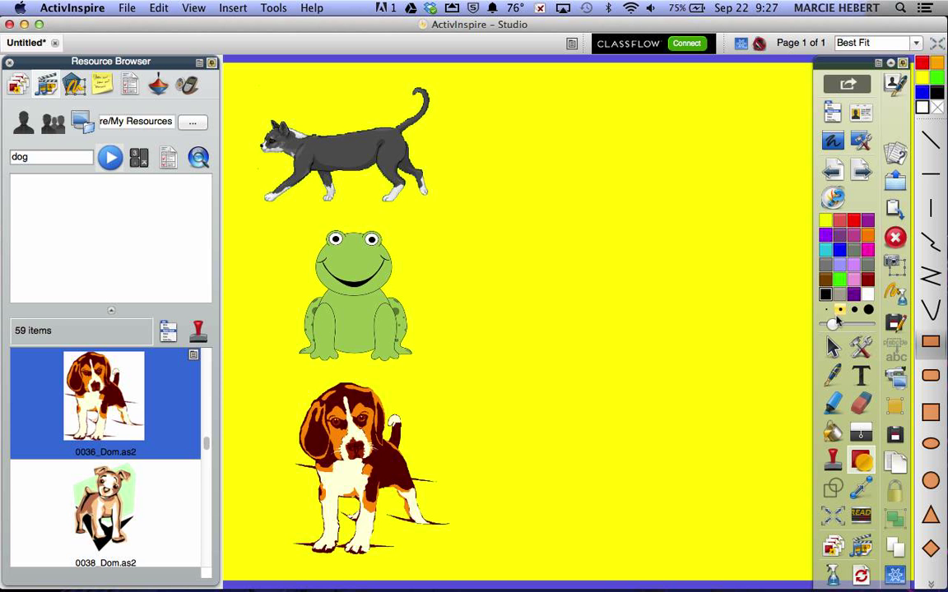
pyautogui.moveTo(833, 324); pyautogui.dragTo(840, 325)
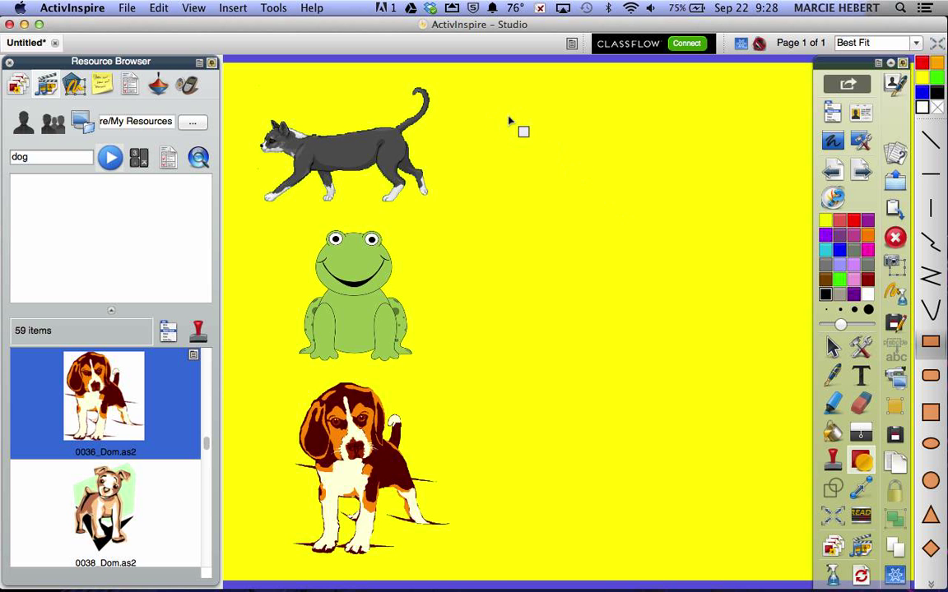
pyautogui.moveTo(504, 108)
pyautogui.mouseDown()
pyautogui.moveTo(569, 148)
pyautogui.moveTo(505, 112)
pyautogui.mouseUp()
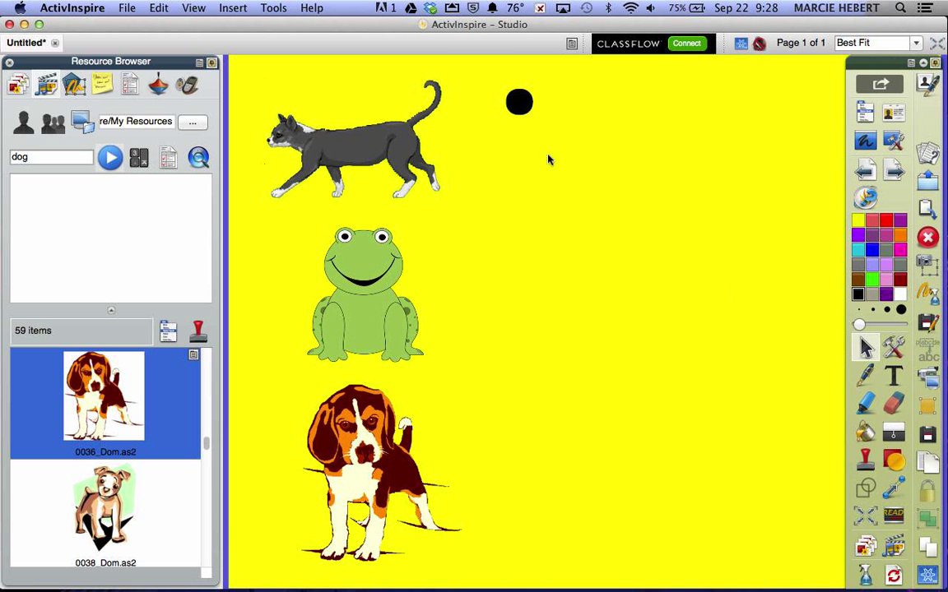
pyautogui.click(518, 105)
pyautogui.press('Delete')
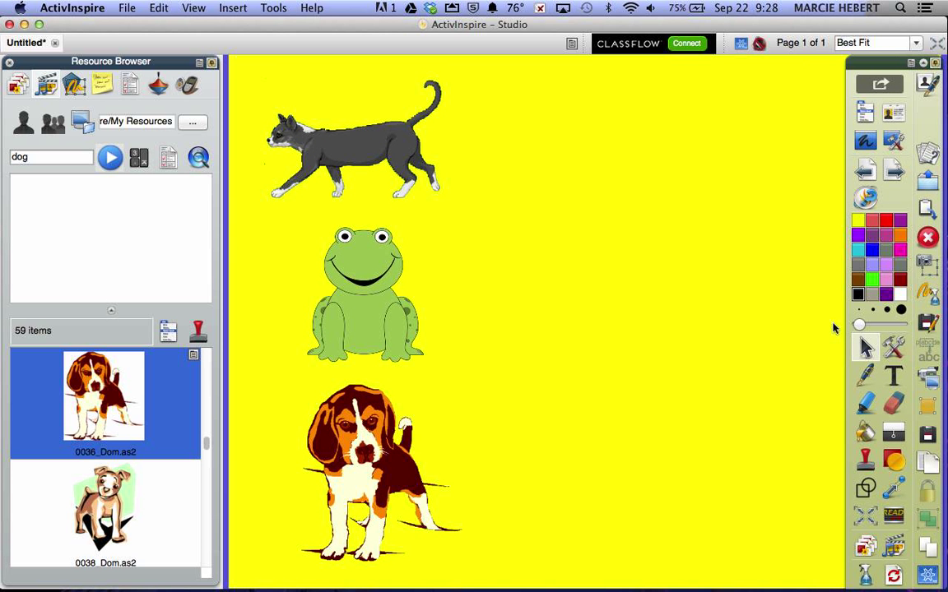
# Draw a white box with a black outline about 26 thick to the right of the cat
pyautogui.click(894, 459)
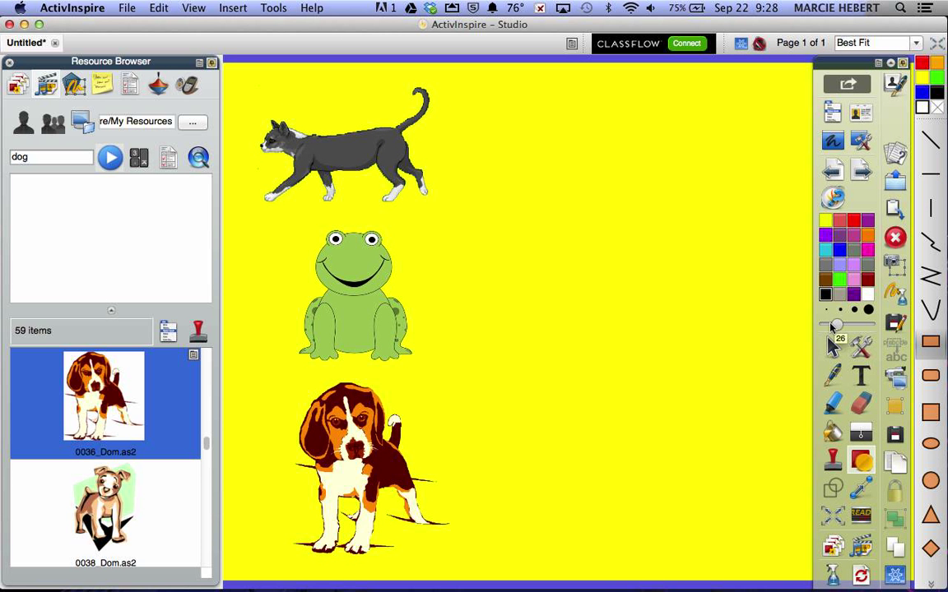
pyautogui.moveTo(831, 327); pyautogui.dragTo(833, 325)
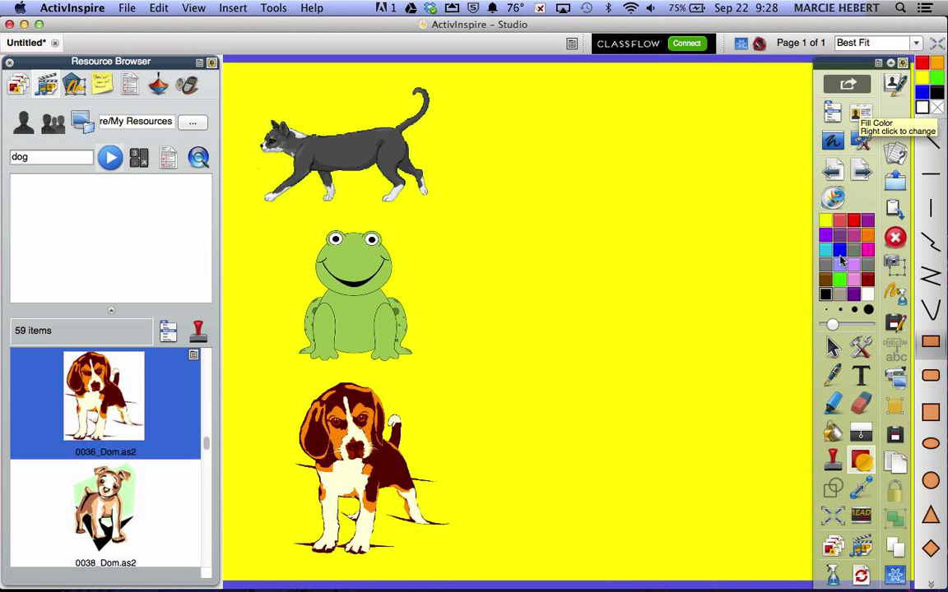
pyautogui.click(826, 296)
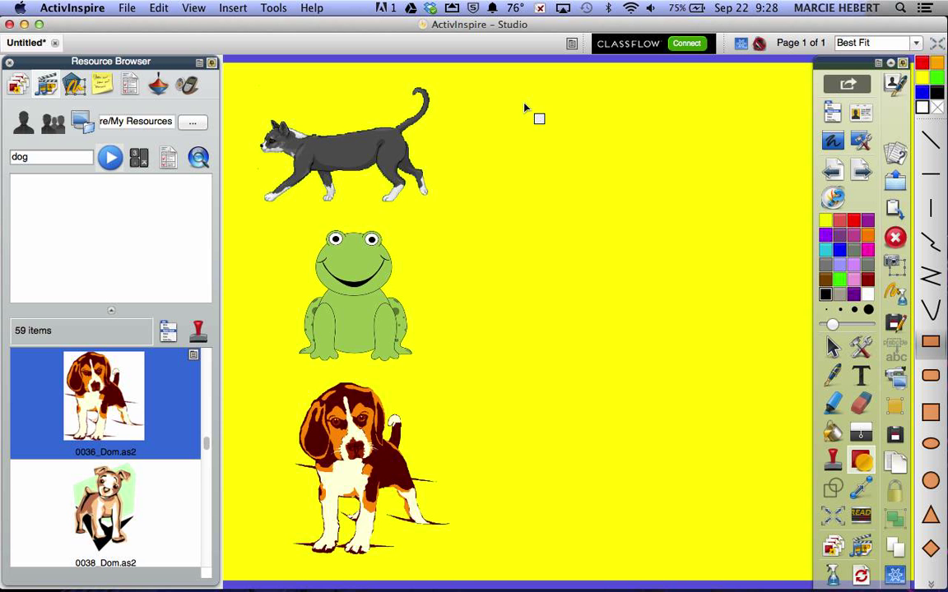
pyautogui.moveTo(516, 100)
pyautogui.mouseDown()
pyautogui.moveTo(596, 148)
pyautogui.moveTo(714, 191)
pyautogui.mouseUp()
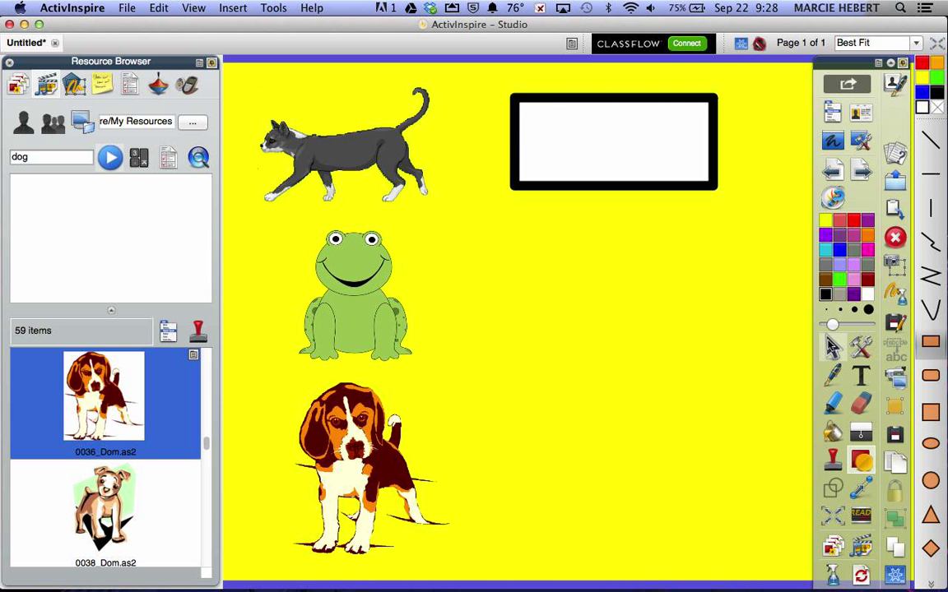
pyautogui.click(833, 347)
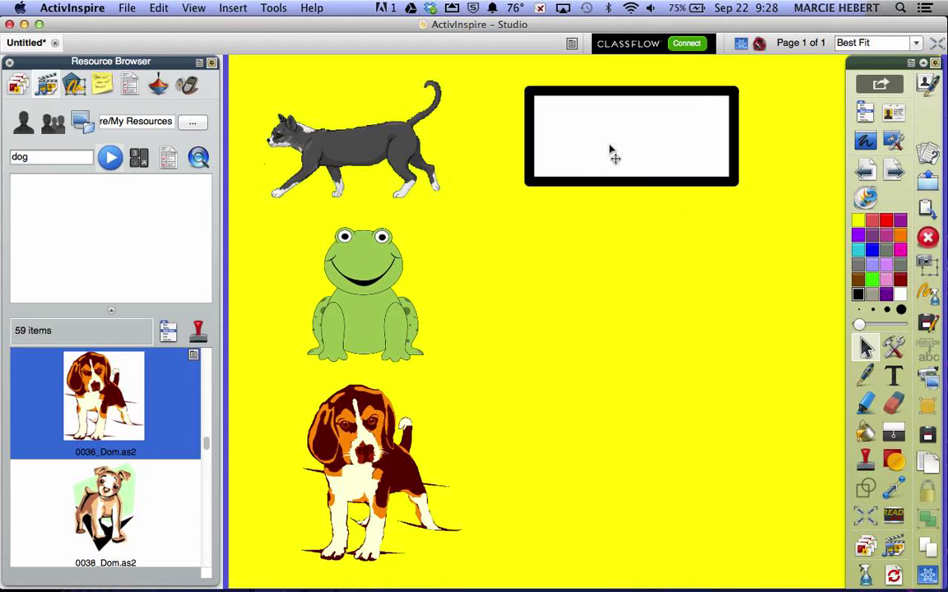
# Shrink the box beside the cat slightly and nudge it into place
pyautogui.moveTo(599, 146); pyautogui.dragTo(575, 153)
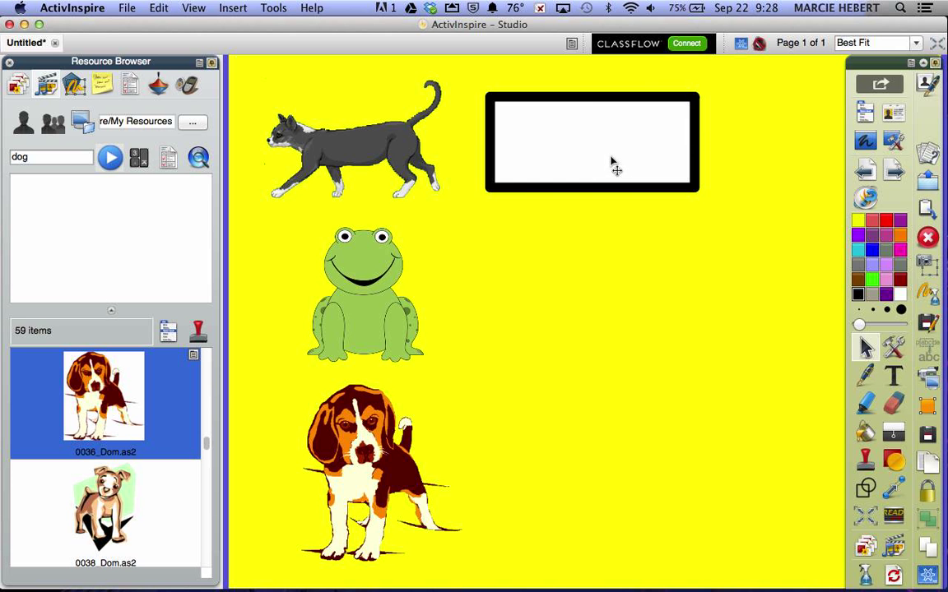
pyautogui.click(613, 165)
pyautogui.moveTo(698, 193); pyautogui.dragTo(671, 179)
pyautogui.moveTo(568, 143); pyautogui.dragTo(597, 156)
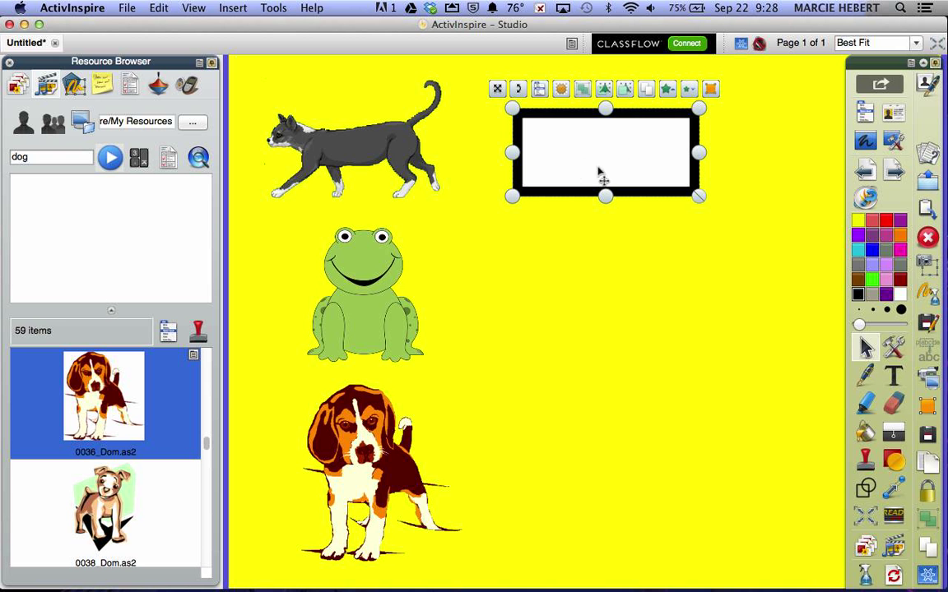
# Duplicate the box twice, placing the copies beside the frog and the beagle
pyautogui.click(649, 91)
pyautogui.moveTo(644, 127); pyautogui.dragTo(622, 481)
pyautogui.click(652, 241)
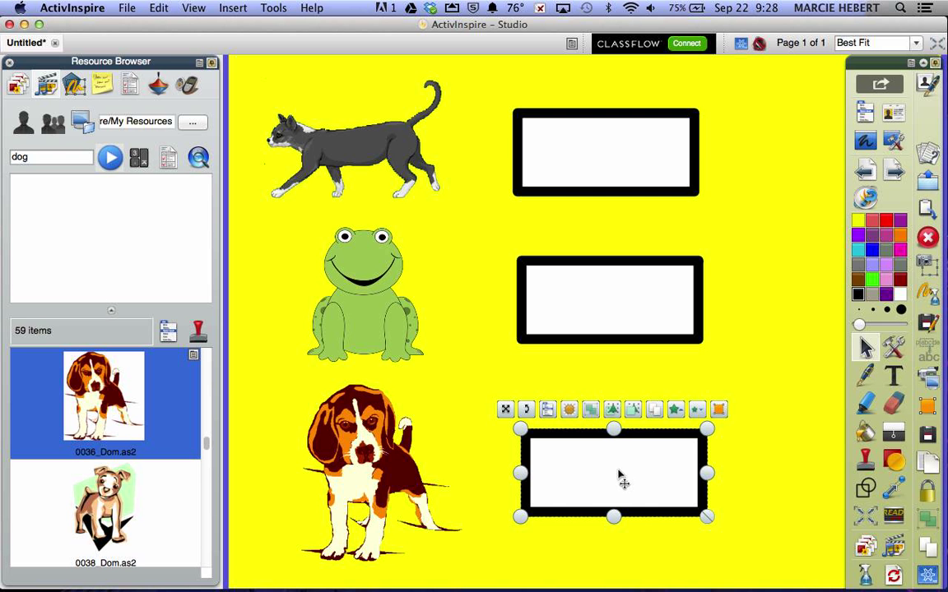
pyautogui.click(551, 161)
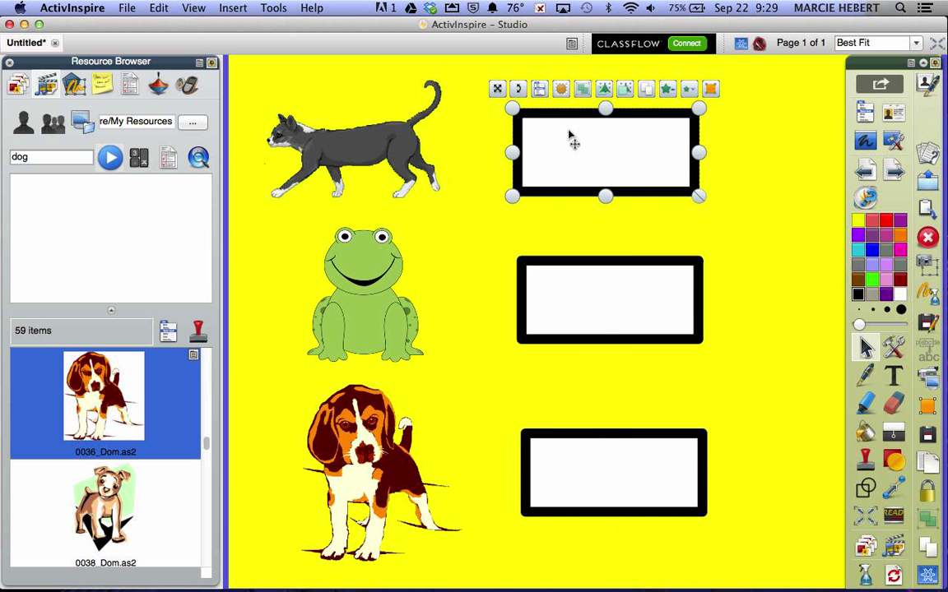
# Set the top, middle and bottom boxes each to Locked
pyautogui.click(539, 88)
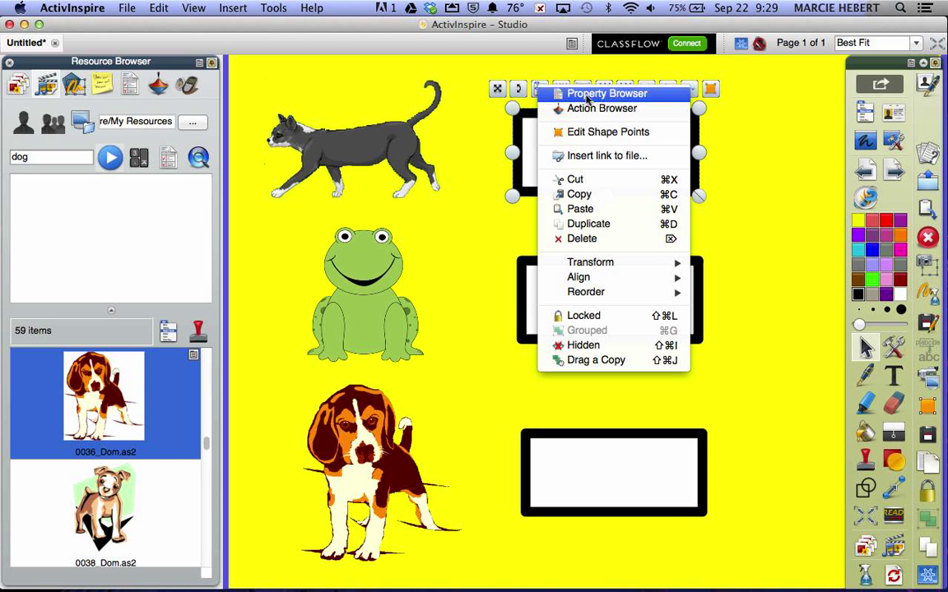
pyautogui.click(603, 315)
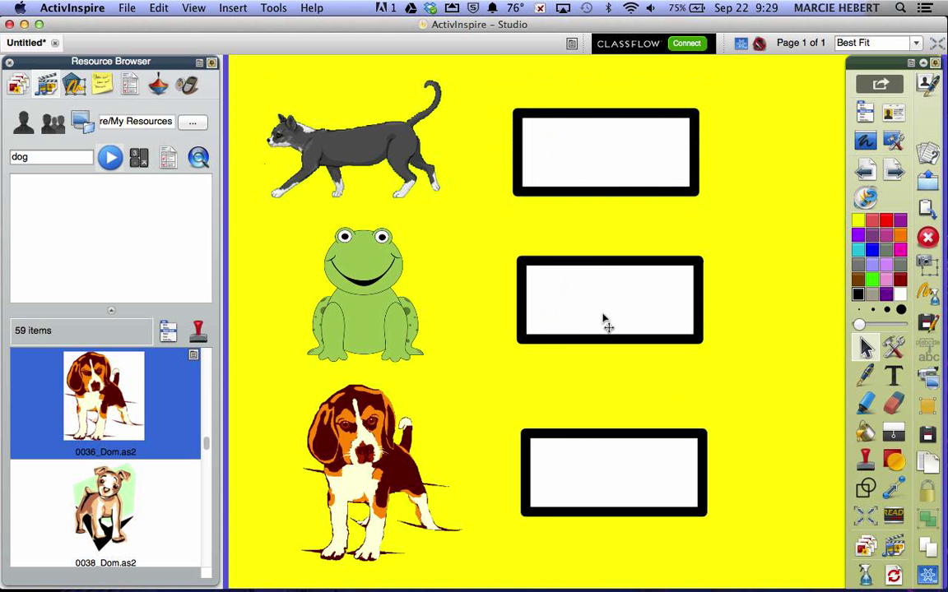
pyautogui.click(603, 321)
pyautogui.click(539, 235)
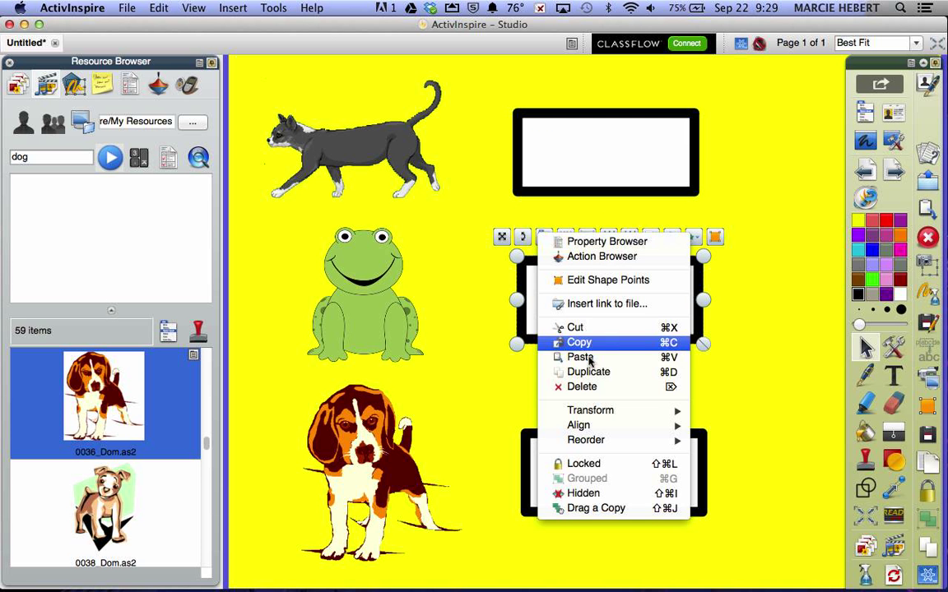
pyautogui.click(586, 465)
pyautogui.click(590, 473)
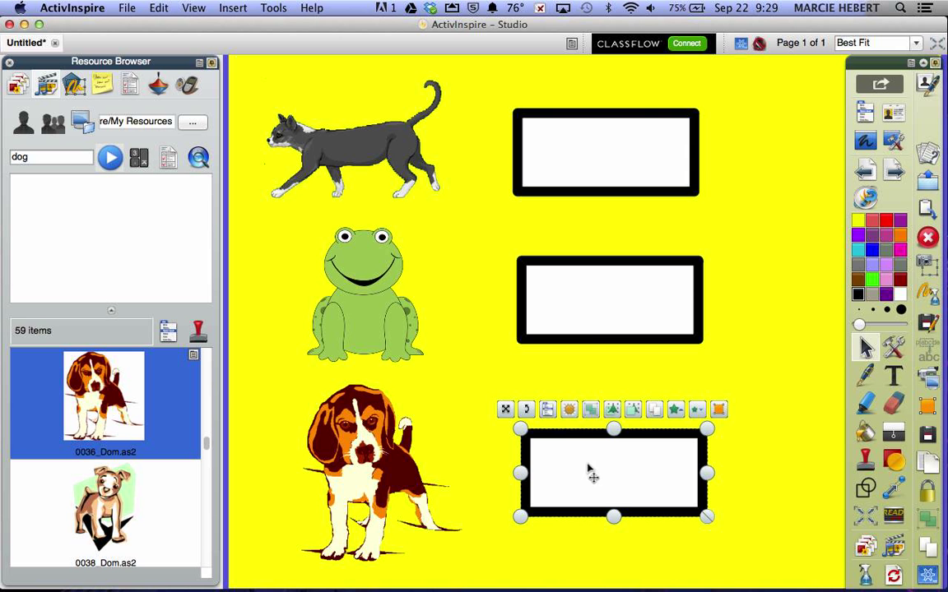
pyautogui.click(547, 409)
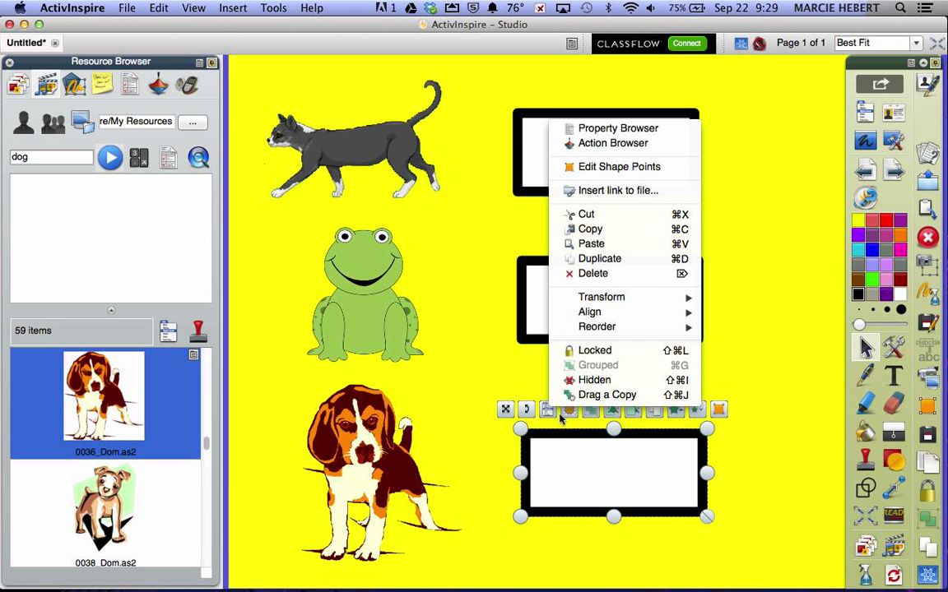
pyautogui.click(585, 350)
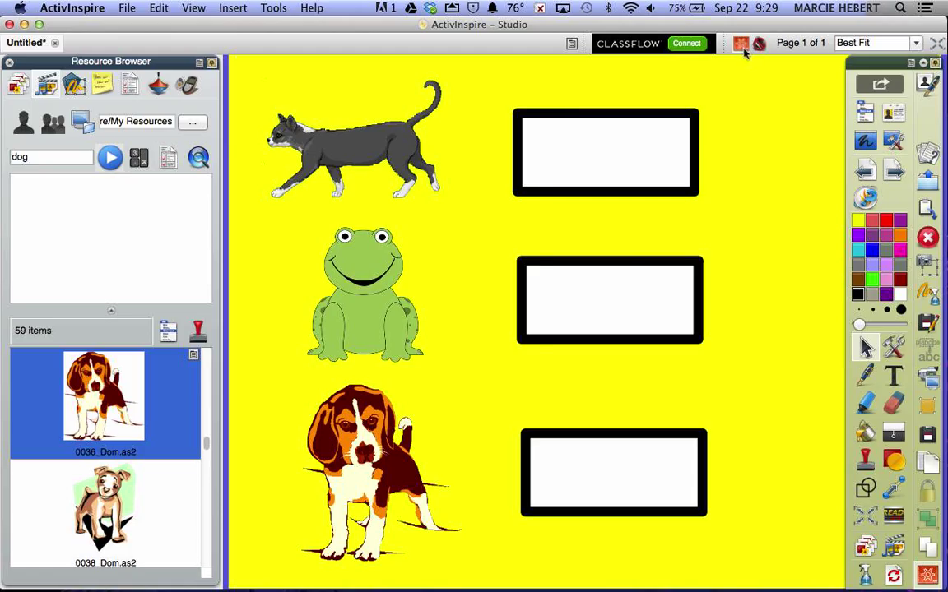
# Shift the three boxes slightly right into a neat column beside the animals
pyautogui.moveTo(614, 148); pyautogui.dragTo(632, 150)
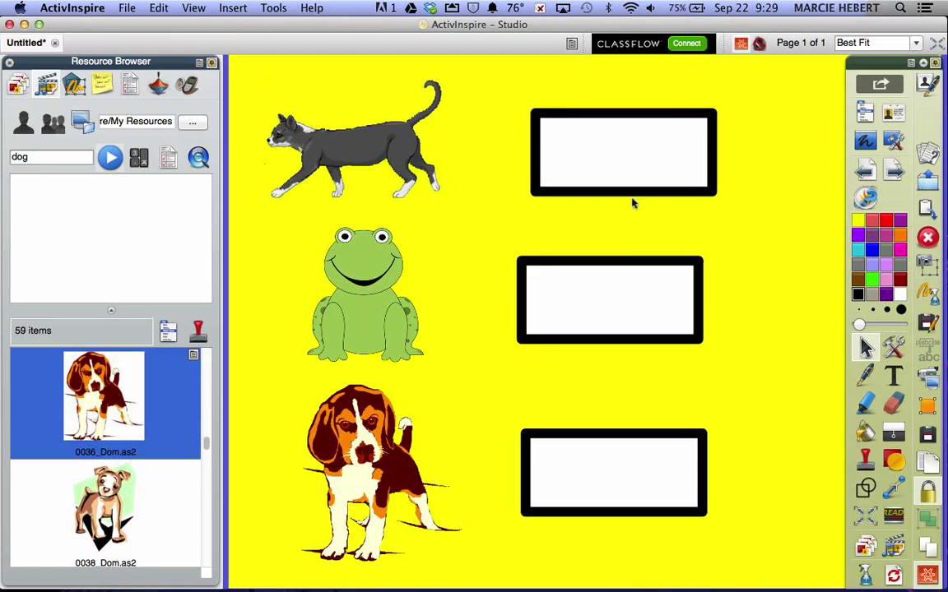
pyautogui.moveTo(616, 299); pyautogui.dragTo(634, 313)
pyautogui.moveTo(608, 459)
pyautogui.mouseDown()
pyautogui.moveTo(634, 470)
pyautogui.moveTo(625, 469)
pyautogui.mouseUp()
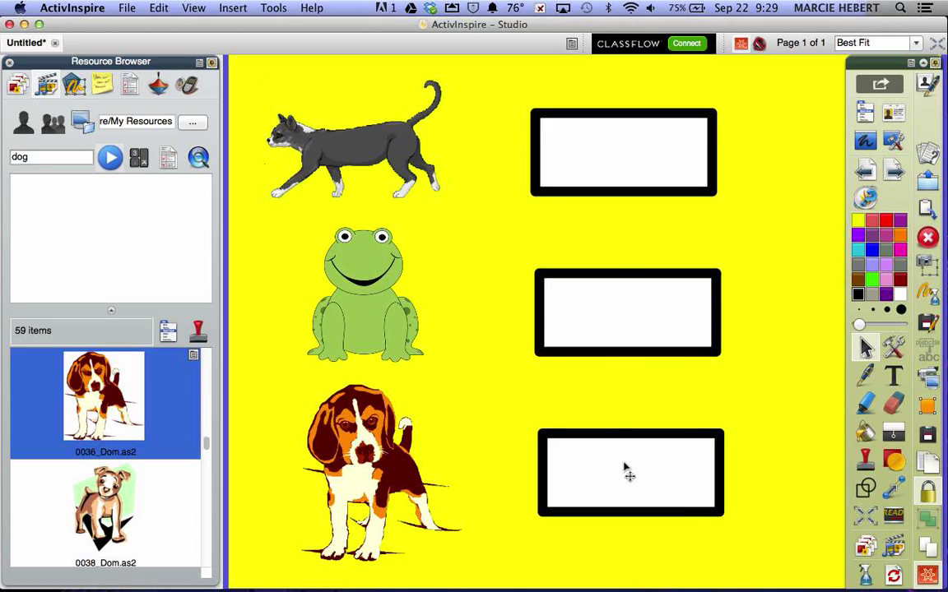
pyautogui.click(741, 46)
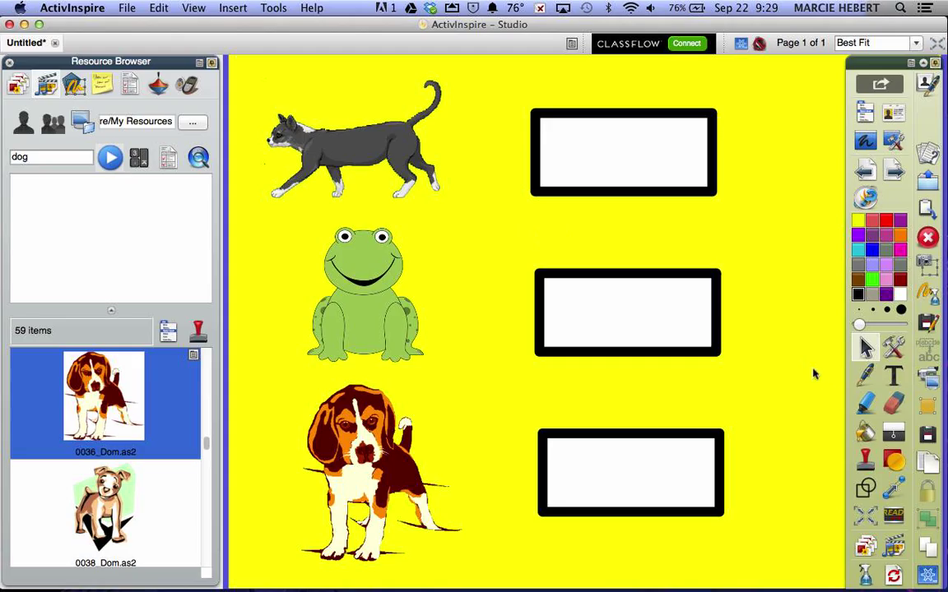
pyautogui.click(866, 376)
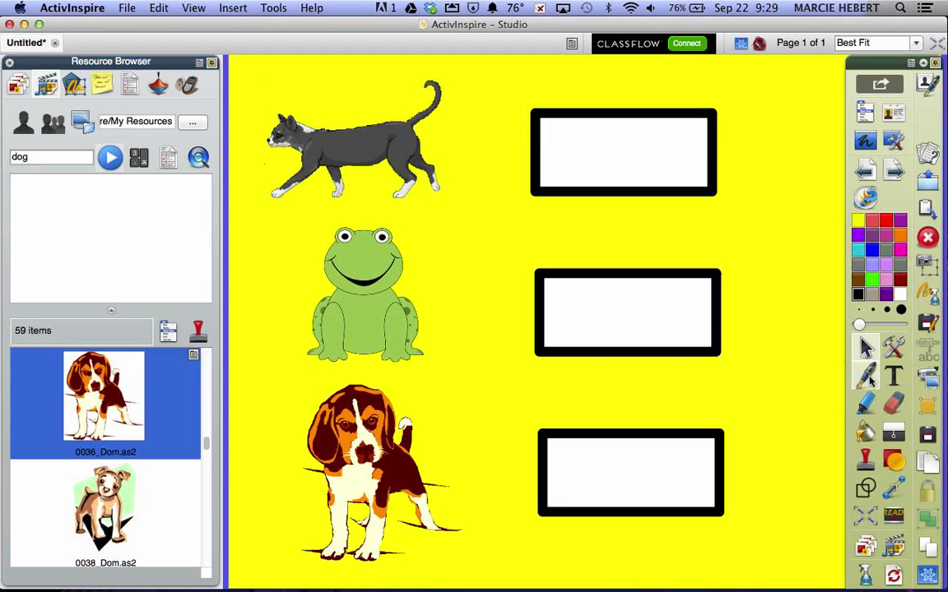
pyautogui.click(859, 294)
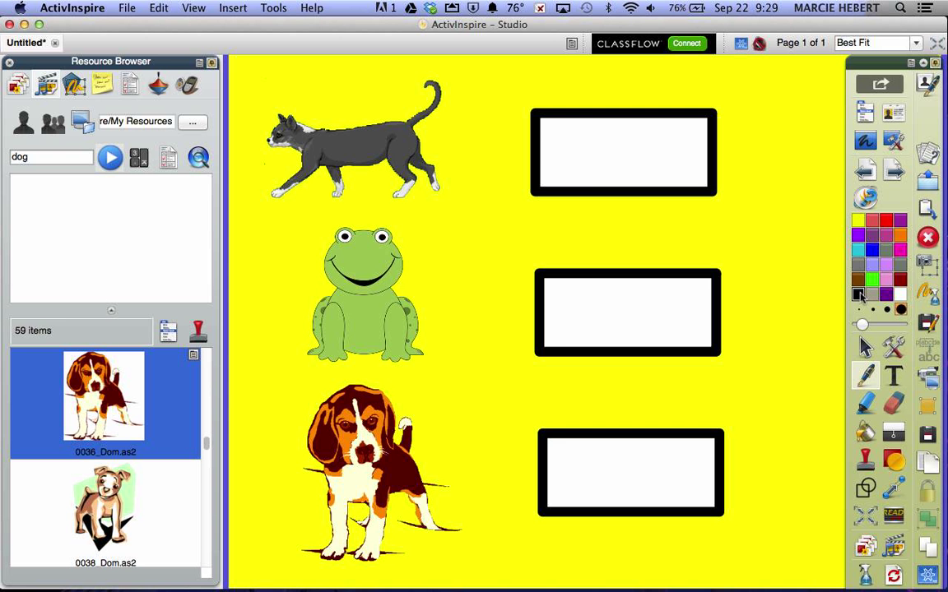
pyautogui.moveTo(578, 303)
pyautogui.mouseDown()
pyautogui.moveTo(562, 341)
pyautogui.moveTo(583, 313)
pyautogui.moveTo(593, 338)
pyautogui.moveTo(597, 317)
pyautogui.moveTo(627, 320)
pyautogui.moveTo(628, 336)
pyautogui.moveTo(646, 319)
pyautogui.moveTo(631, 317)
pyautogui.moveTo(674, 317)
pyautogui.moveTo(679, 329)
pyautogui.moveTo(687, 315)
pyautogui.moveTo(690, 376)
pyautogui.moveTo(669, 365)
pyautogui.mouseUp()
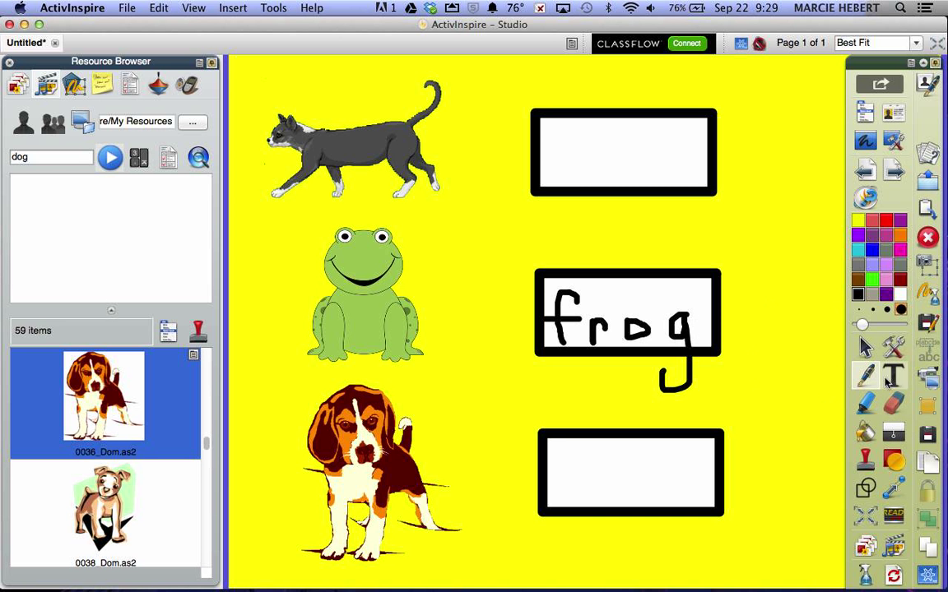
pyautogui.click(895, 405)
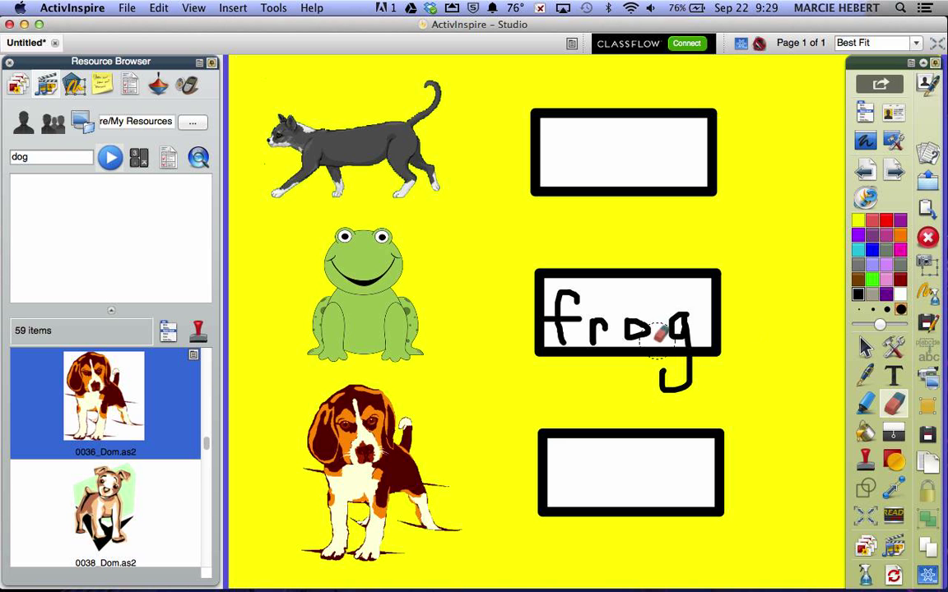
pyautogui.moveTo(635, 321)
pyautogui.mouseDown()
pyautogui.moveTo(674, 317)
pyautogui.moveTo(634, 360)
pyautogui.moveTo(572, 332)
pyautogui.moveTo(567, 299)
pyautogui.moveTo(675, 353)
pyautogui.mouseUp()
pyautogui.click(863, 348)
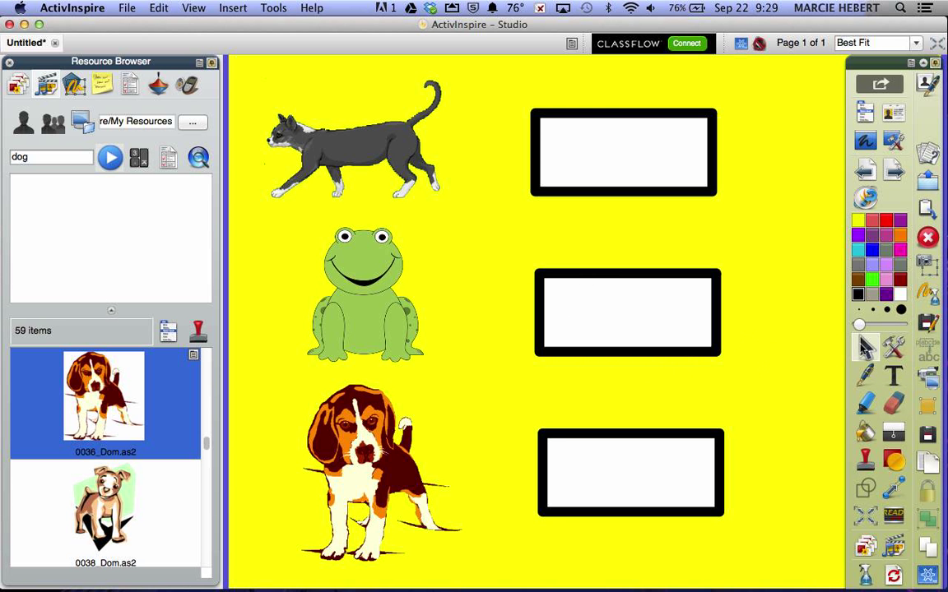
# Add a 48-point 'cat' text label to the right of the boxes
pyautogui.click(895, 378)
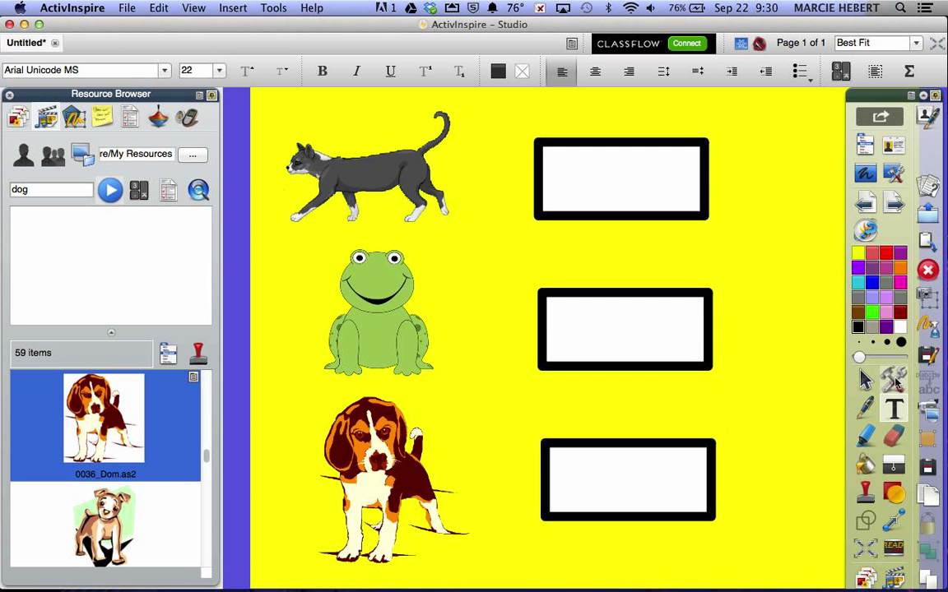
pyautogui.click(735, 253)
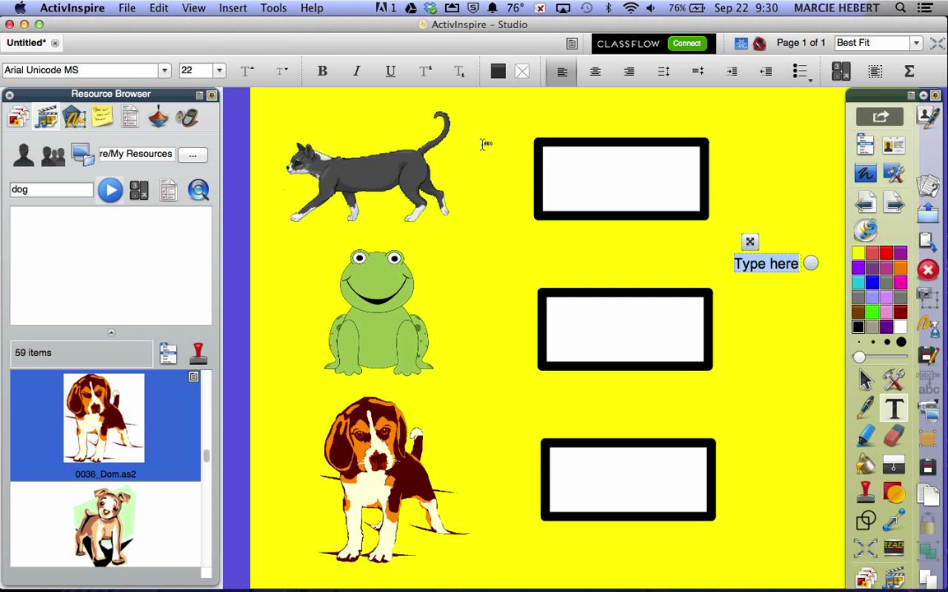
pyautogui.click(220, 70)
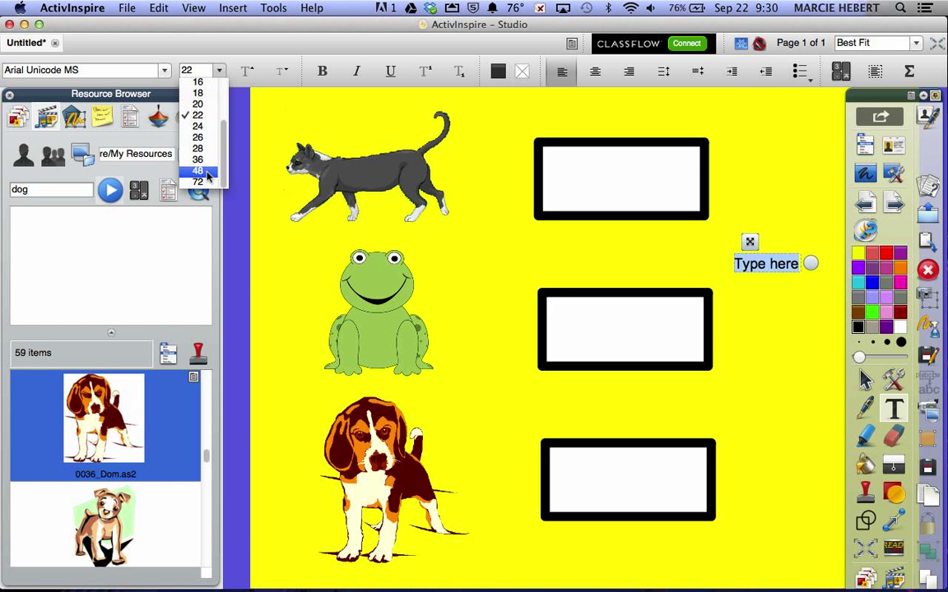
pyautogui.click(189, 158)
pyautogui.write('cat')
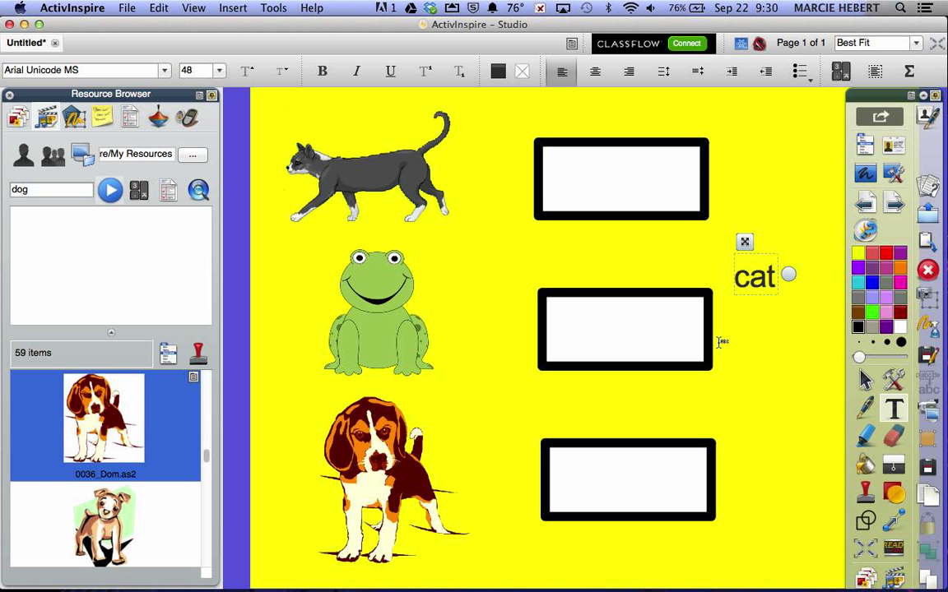
pyautogui.click(751, 351)
# Add 'dog' and 'frog' text labels below the cat label
pyautogui.click(755, 345)
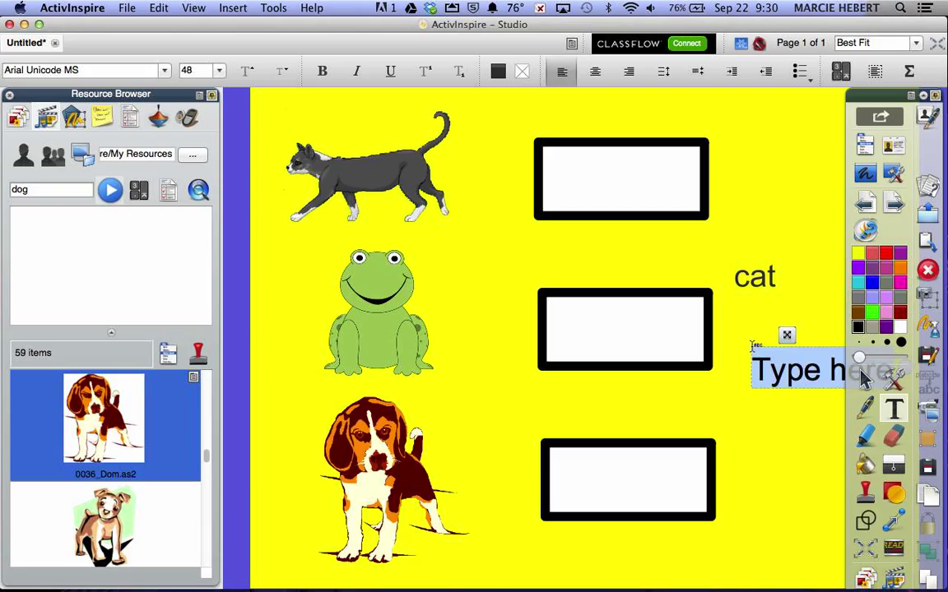
pyautogui.write('dog')
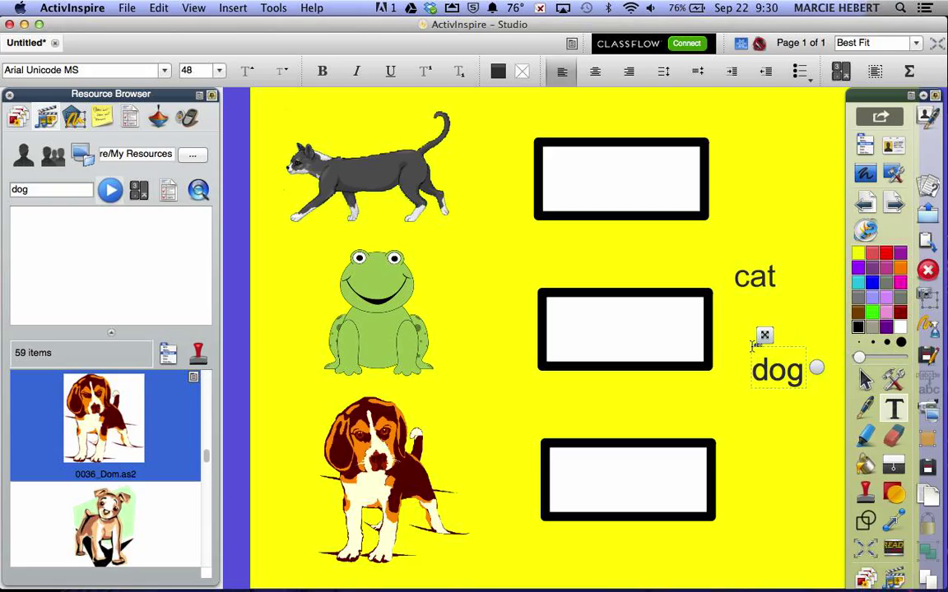
pyautogui.click(791, 487)
pyautogui.click(774, 471)
pyautogui.write('f')
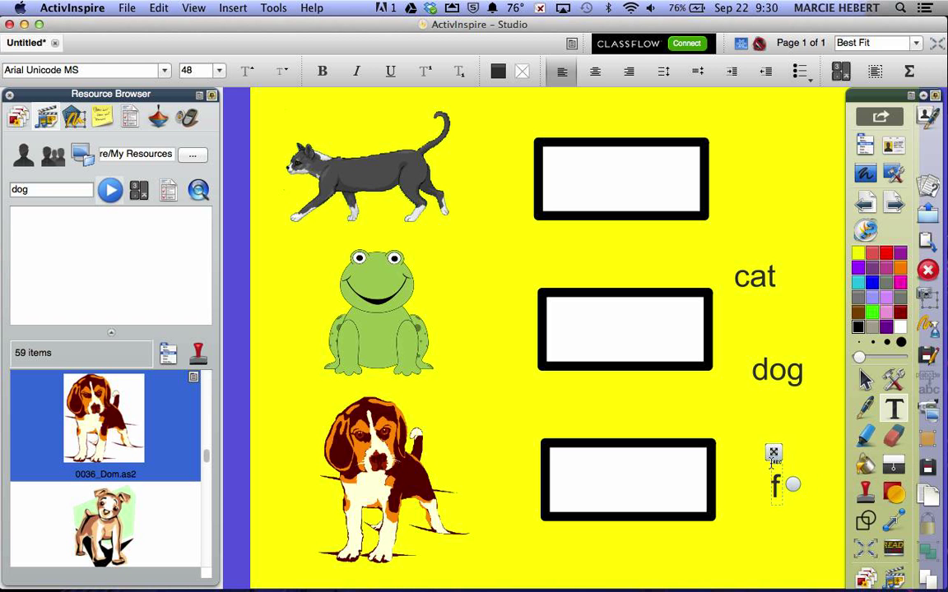
pyautogui.write('rog')
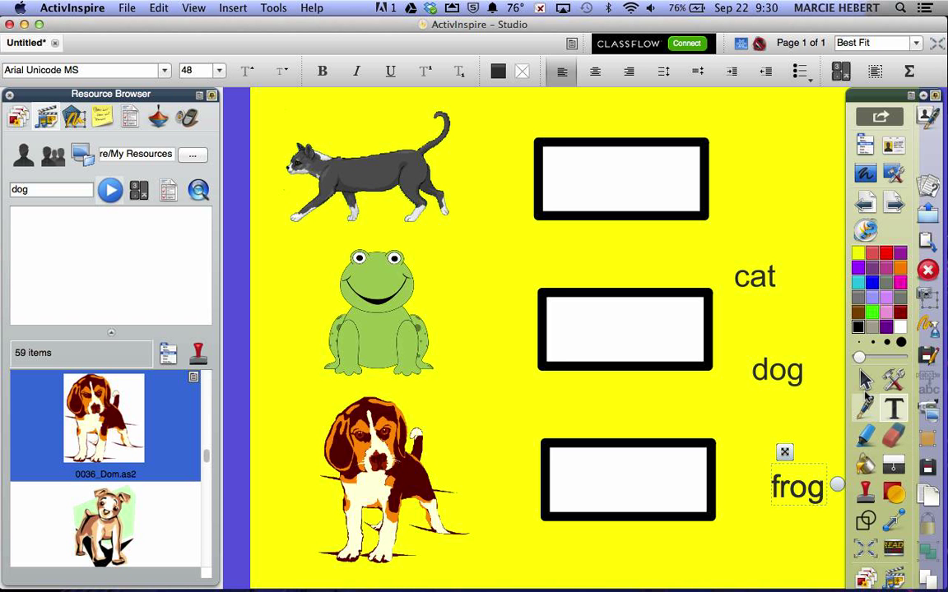
pyautogui.click(865, 379)
# Line up the frog, dog and cat labels along the bottom of the page
pyautogui.moveTo(800, 499); pyautogui.dragTo(473, 571)
pyautogui.moveTo(794, 363); pyautogui.dragTo(588, 566)
pyautogui.moveTo(778, 262); pyautogui.dragTo(712, 562)
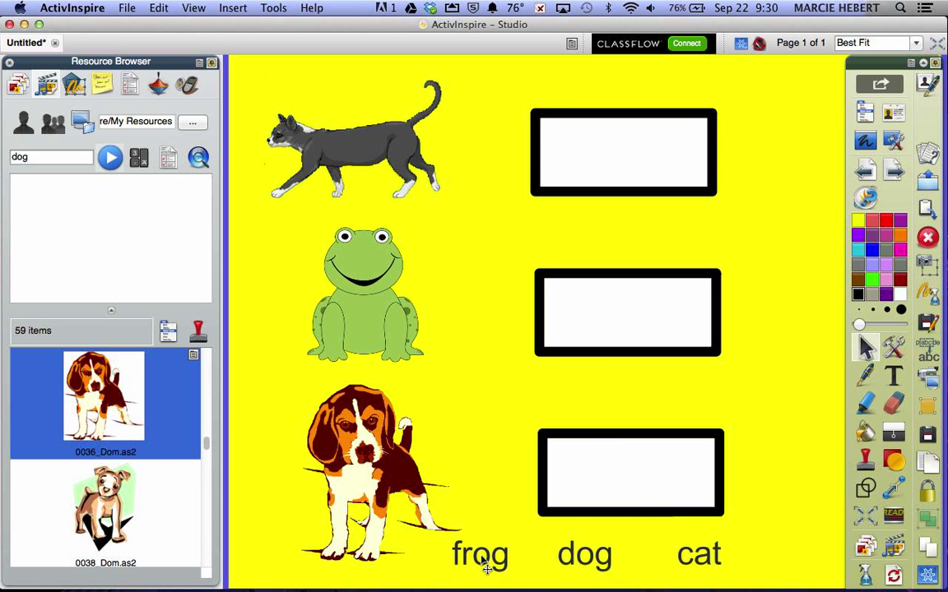
# Place the frog, dog and cat labels into their matching boxes
pyautogui.moveTo(485, 564); pyautogui.dragTo(628, 329)
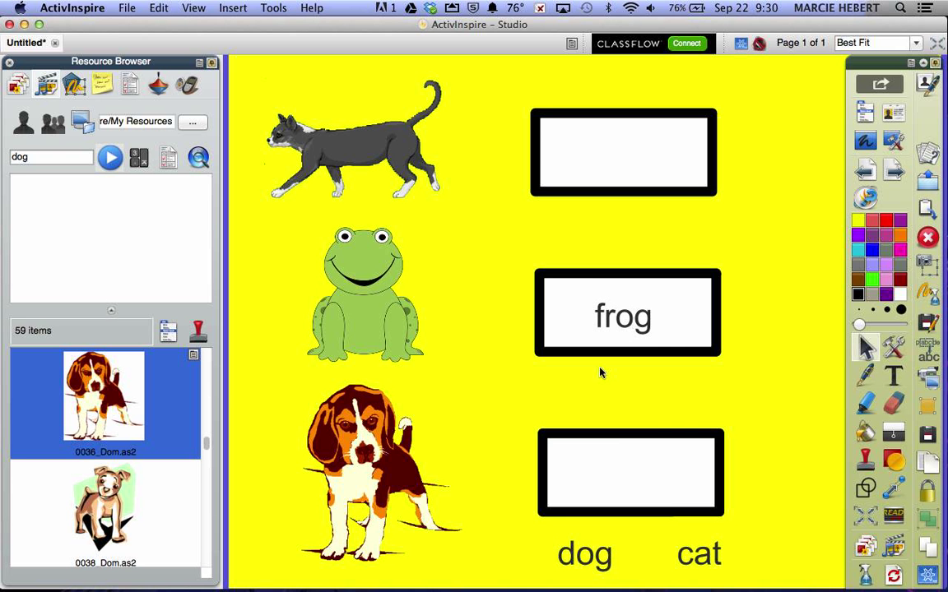
pyautogui.moveTo(588, 573); pyautogui.dragTo(626, 489)
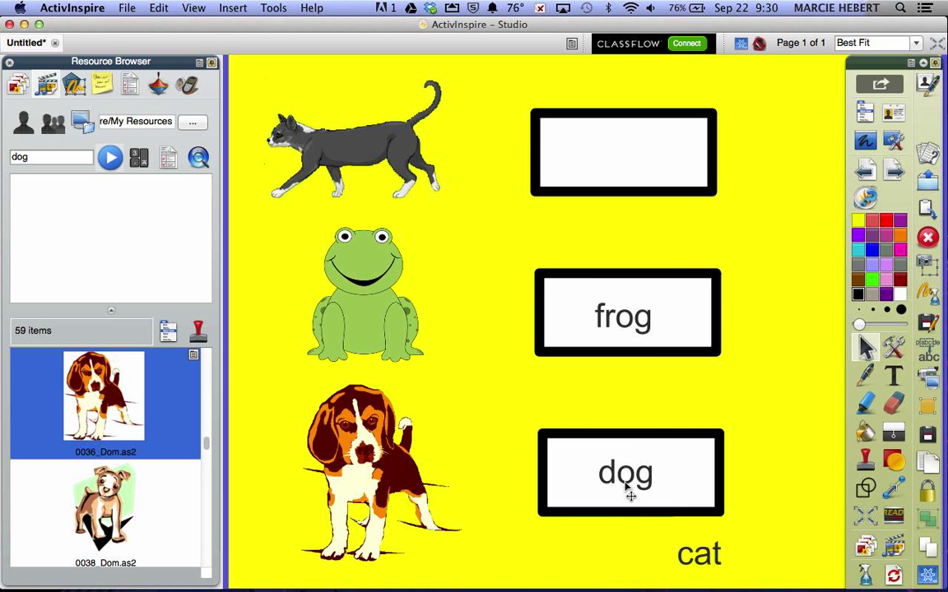
pyautogui.moveTo(697, 562); pyautogui.dragTo(625, 165)
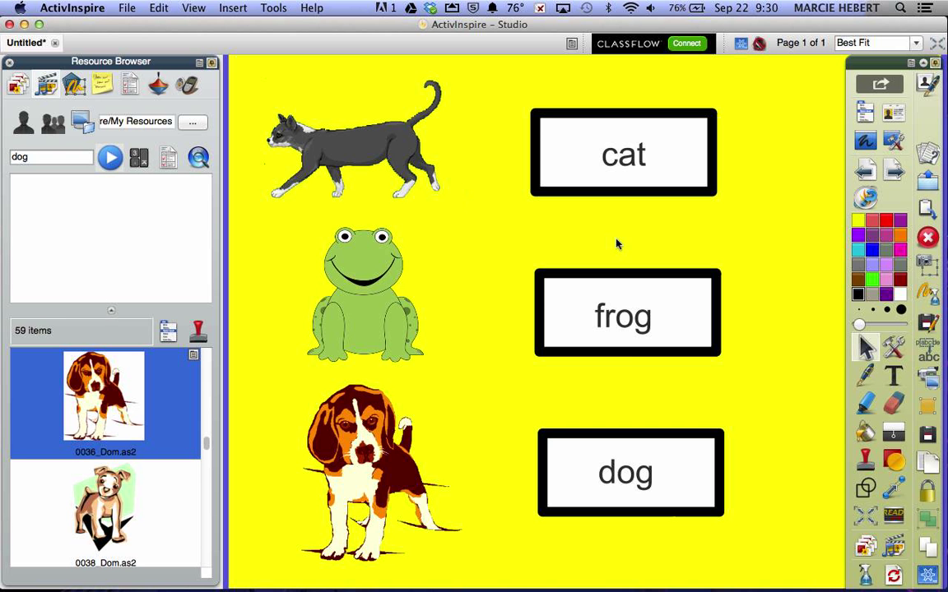
# Move the cat, frog and dog labels out to the right of the boxes
pyautogui.moveTo(633, 161); pyautogui.dragTo(793, 152)
pyautogui.moveTo(656, 332); pyautogui.dragTo(811, 334)
pyautogui.moveTo(618, 490); pyautogui.dragTo(780, 493)
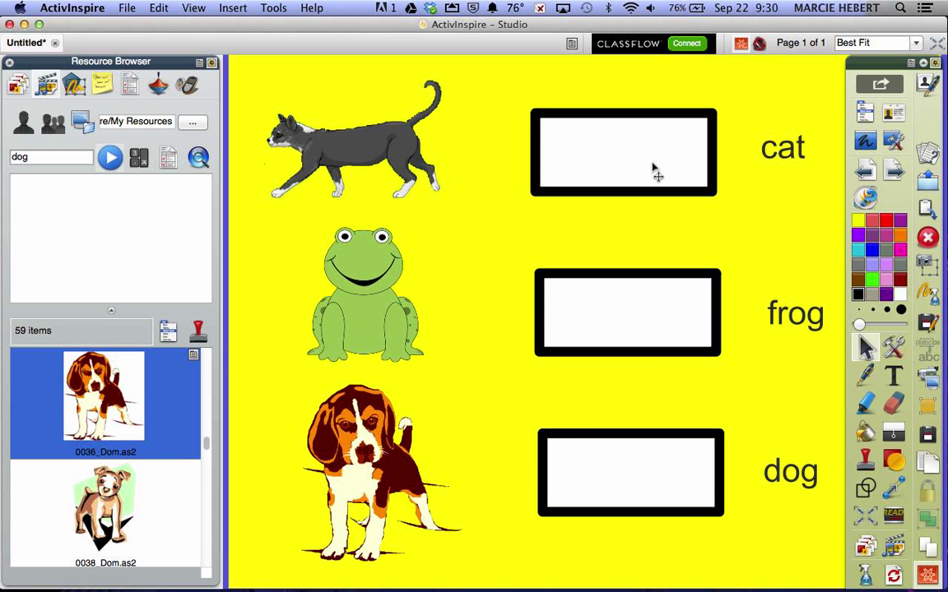
# Pile the cat, dog and frog empty boxes at the bottom of the page
pyautogui.moveTo(655, 172); pyautogui.dragTo(575, 590)
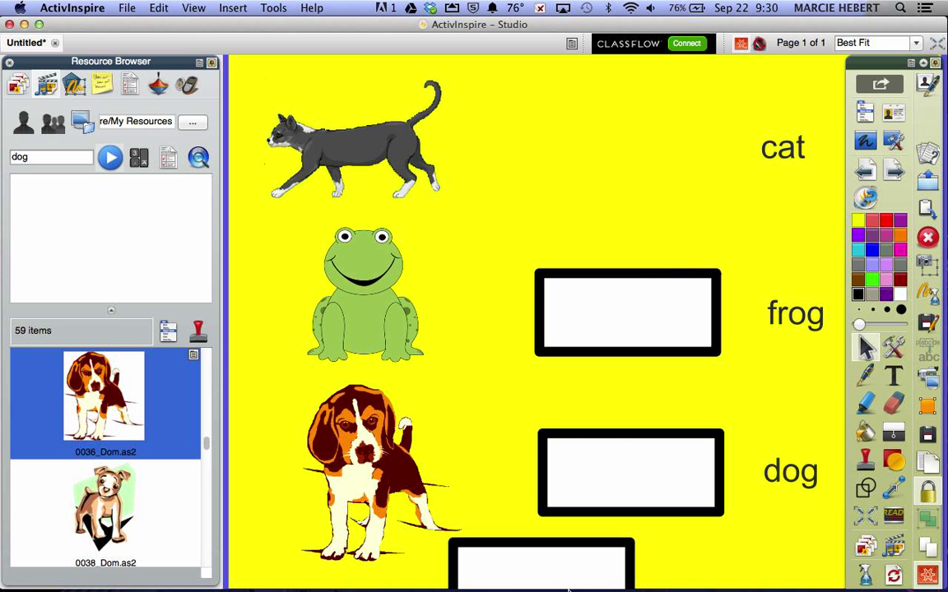
pyautogui.moveTo(629, 493); pyautogui.dragTo(600, 589)
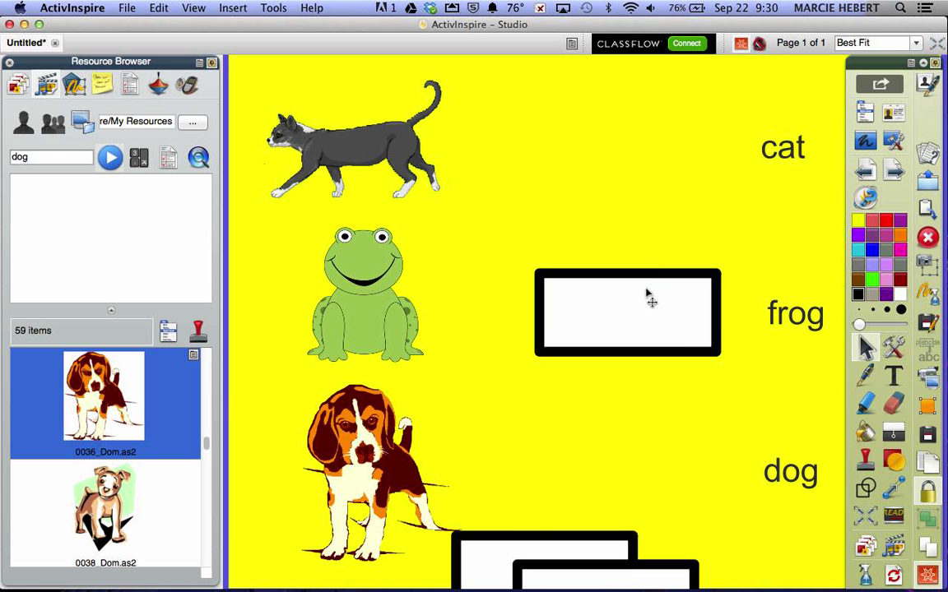
pyautogui.moveTo(649, 296); pyautogui.dragTo(631, 562)
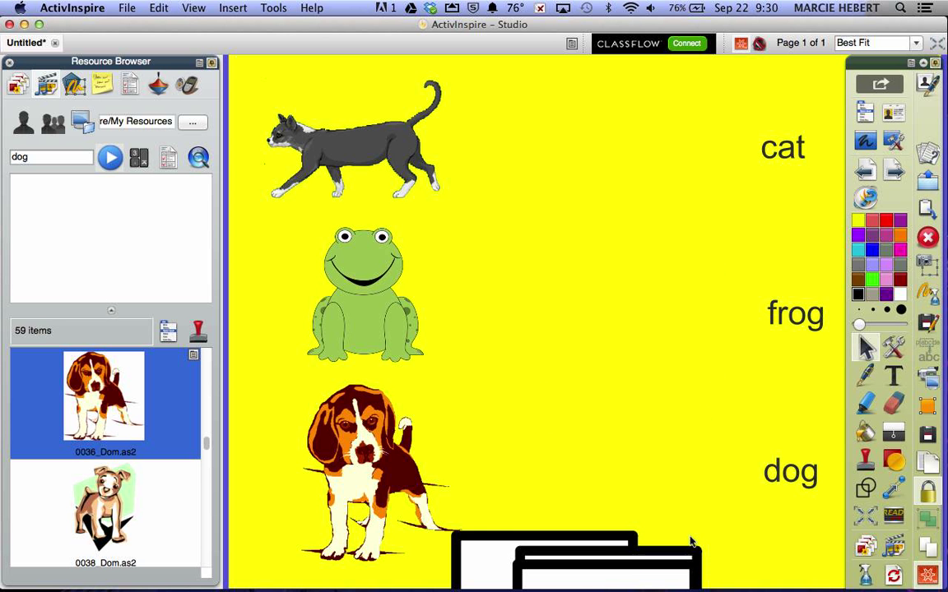
# Rearrange the labels down the right side in dog, cat, frog order
pyautogui.click(740, 43)
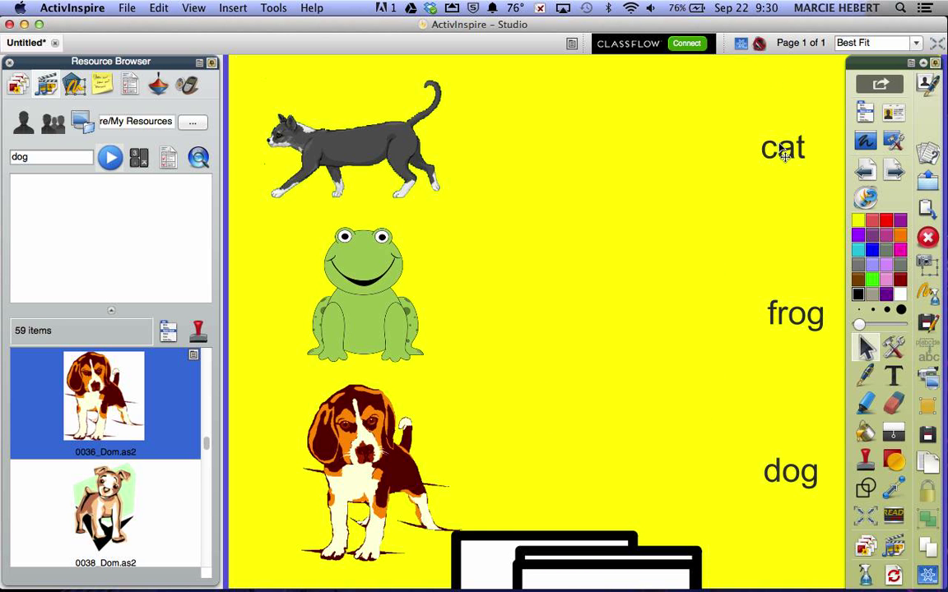
pyautogui.moveTo(785, 148); pyautogui.dragTo(756, 162)
pyautogui.moveTo(814, 315); pyautogui.dragTo(779, 312)
pyautogui.moveTo(800, 482); pyautogui.dragTo(683, 292)
pyautogui.moveTo(761, 155); pyautogui.dragTo(759, 281)
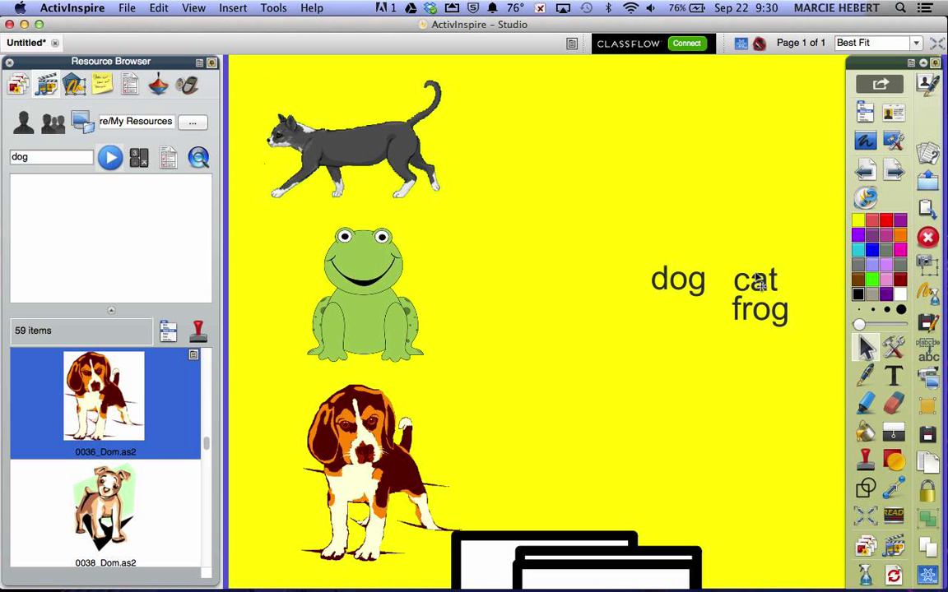
pyautogui.moveTo(759, 321); pyautogui.dragTo(757, 498)
pyautogui.moveTo(756, 298); pyautogui.dragTo(757, 311)
pyautogui.moveTo(691, 290); pyautogui.dragTo(783, 146)
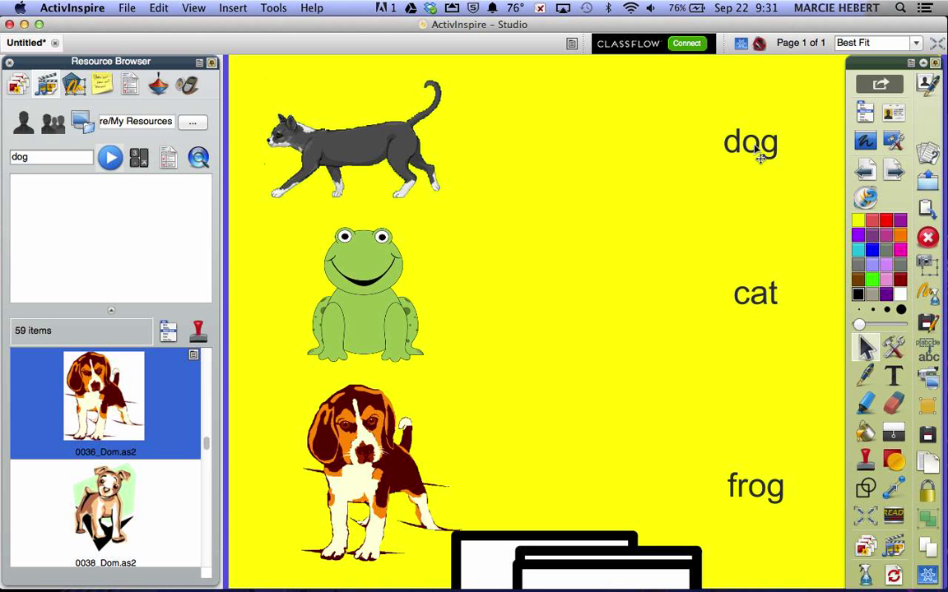
# Lock the dog label in place from its object options
pyautogui.click(747, 155)
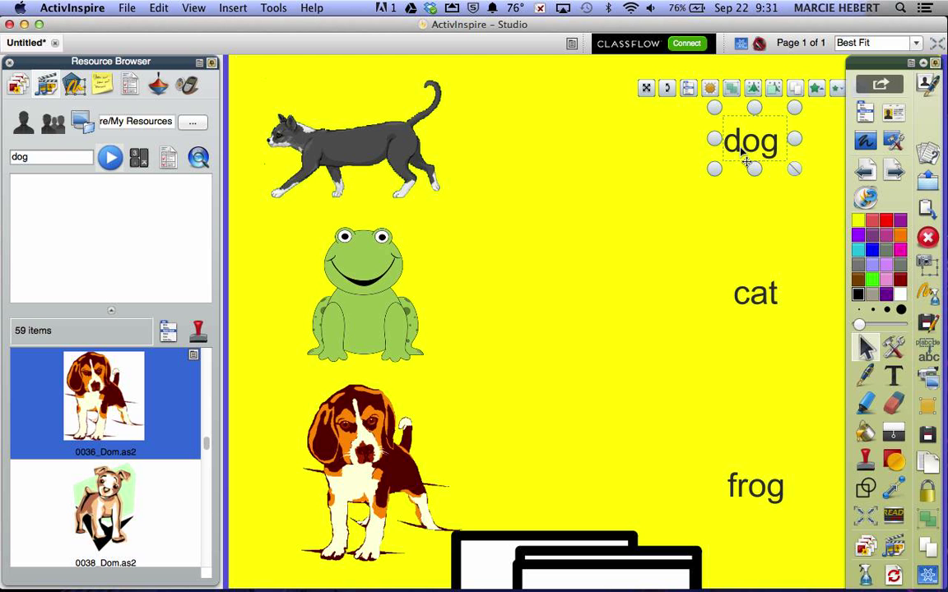
pyautogui.click(688, 88)
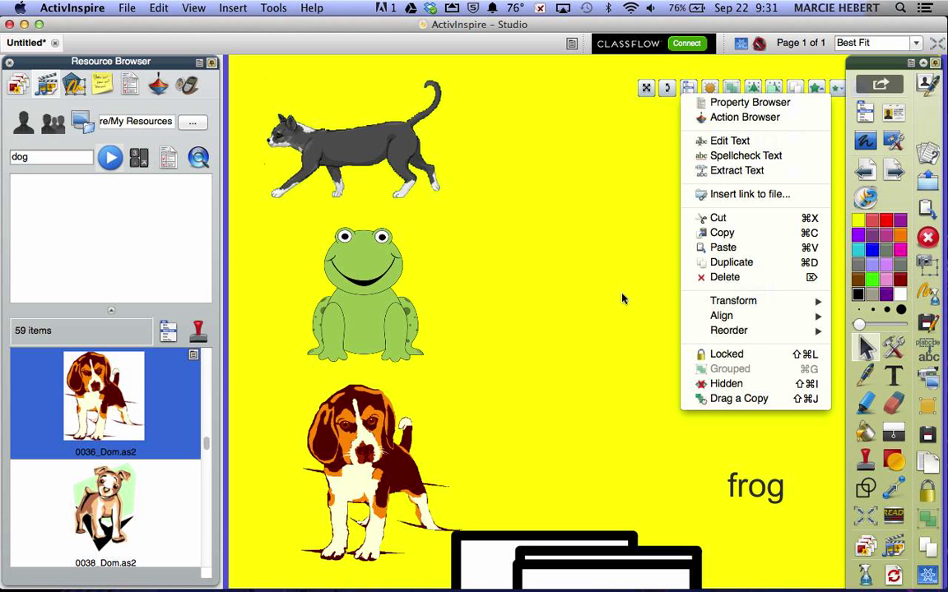
pyautogui.click(728, 354)
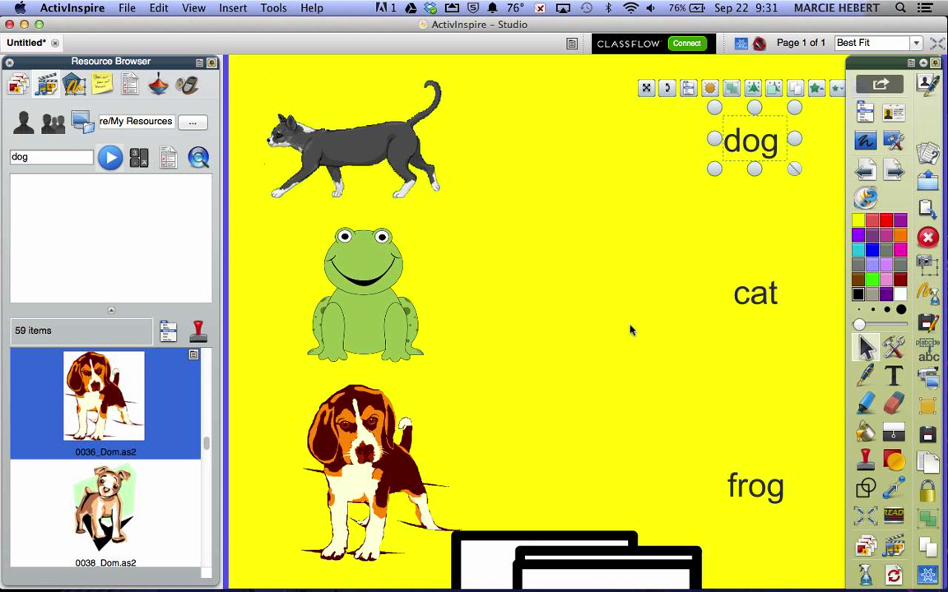
pyautogui.click(716, 261)
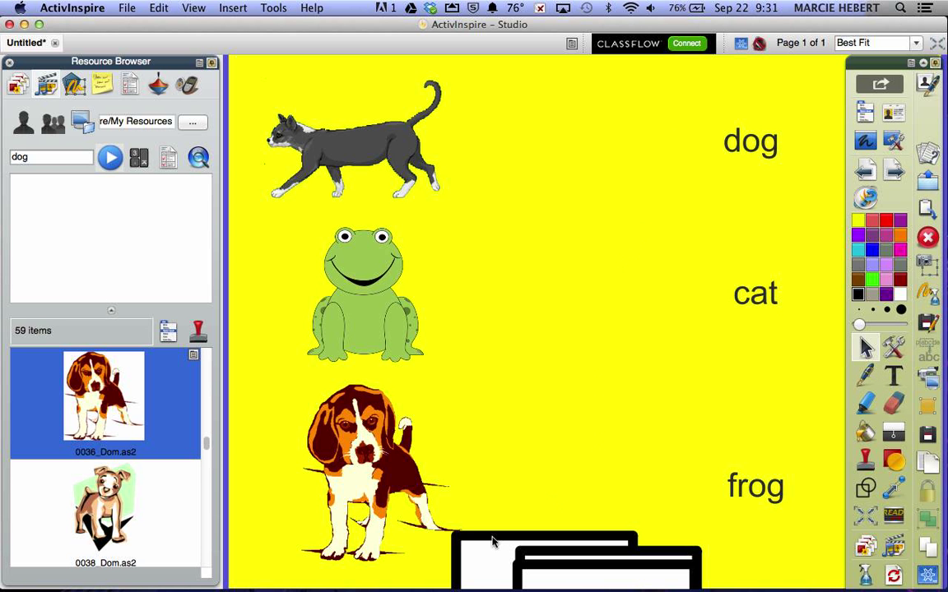
# Try pulling boxes up from the pile, accidentally opening the Title II Budget spreadsheet
pyautogui.moveTo(491, 570); pyautogui.dragTo(527, 204)
pyautogui.moveTo(482, 567); pyautogui.dragTo(512, 286)
pyautogui.click(576, 580)
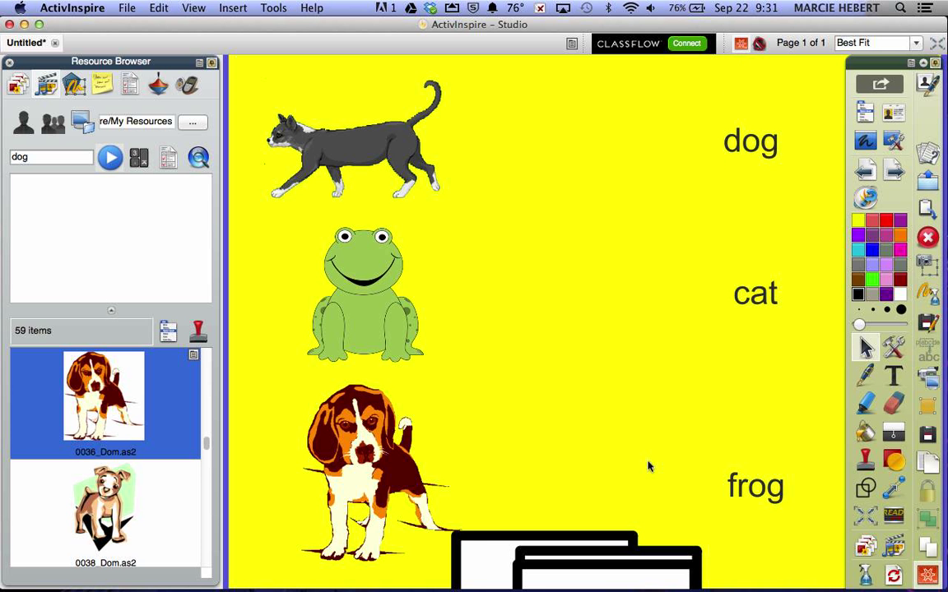
pyautogui.click(595, 573)
pyautogui.click(585, 481)
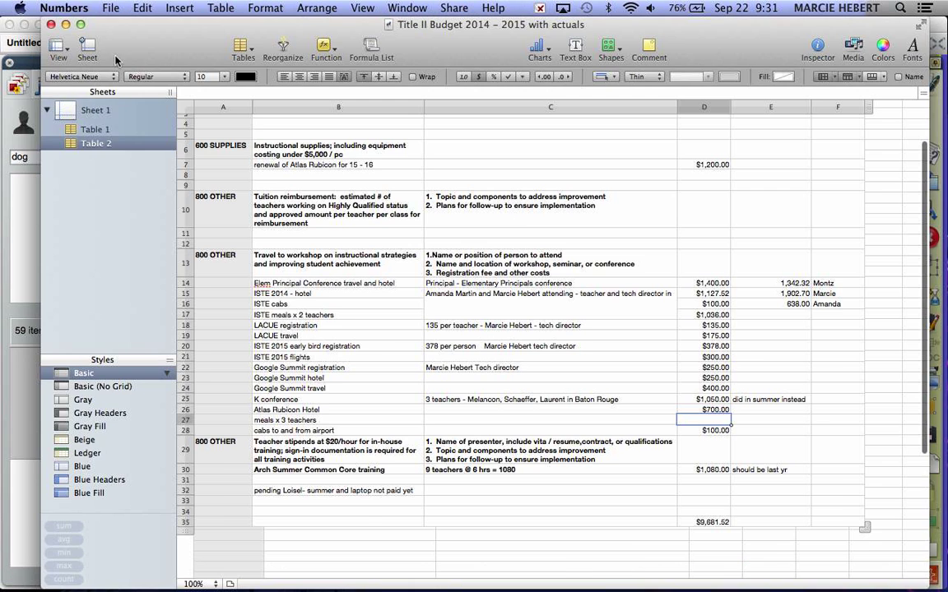
# Minimize the spreadsheet and move the three boxes up beside dog, cat and frog
pyautogui.click(65, 24)
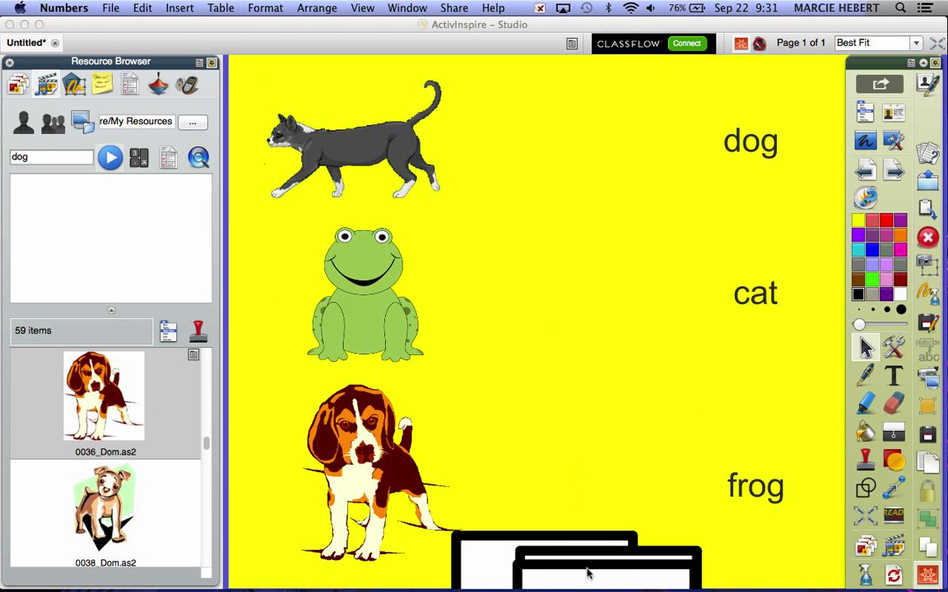
pyautogui.moveTo(587, 573); pyautogui.dragTo(557, 170)
pyautogui.moveTo(630, 575); pyautogui.dragTo(598, 323)
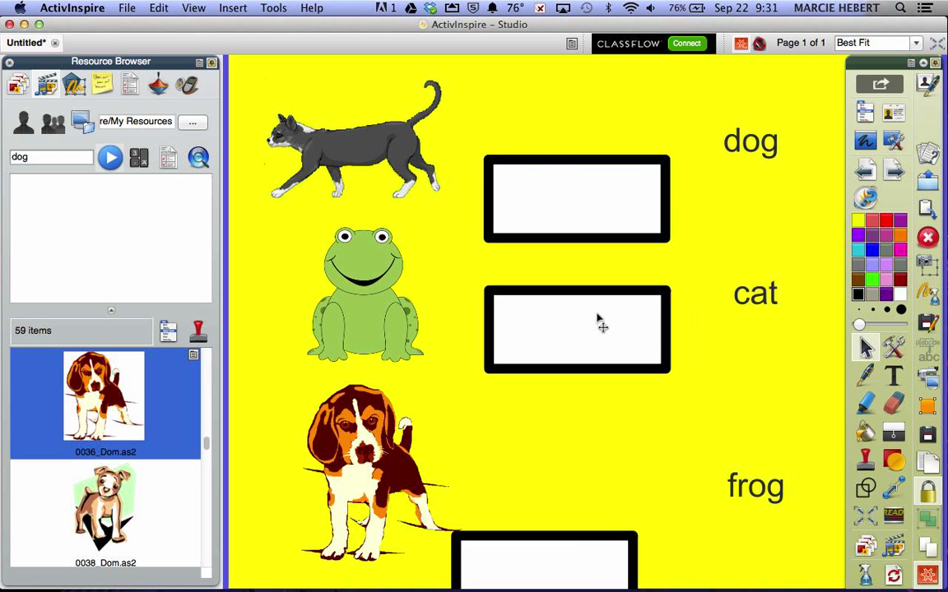
pyautogui.moveTo(575, 560); pyautogui.dragTo(597, 448)
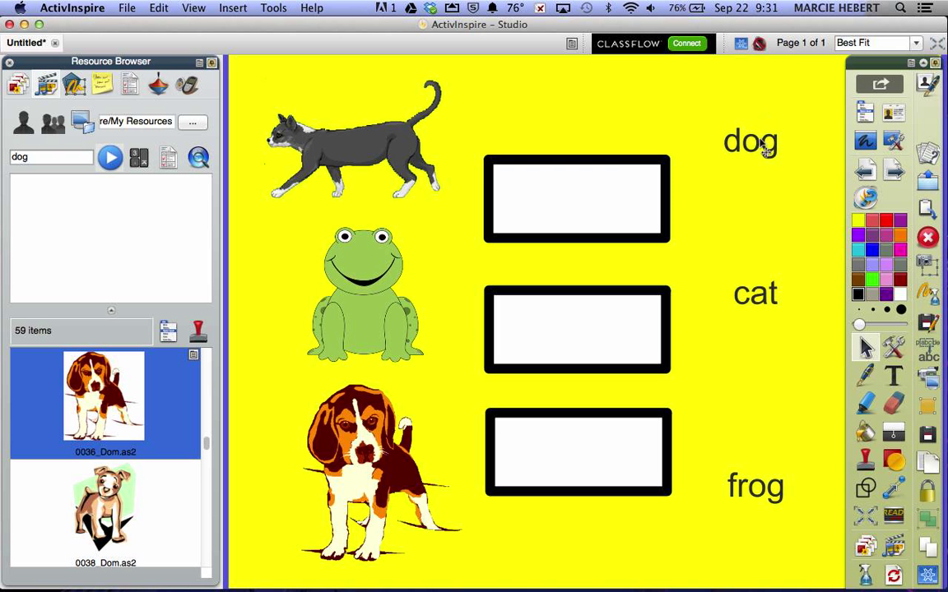
# Try the dog label in the top box, then return it beside the box
pyautogui.moveTo(768, 151); pyautogui.dragTo(589, 209)
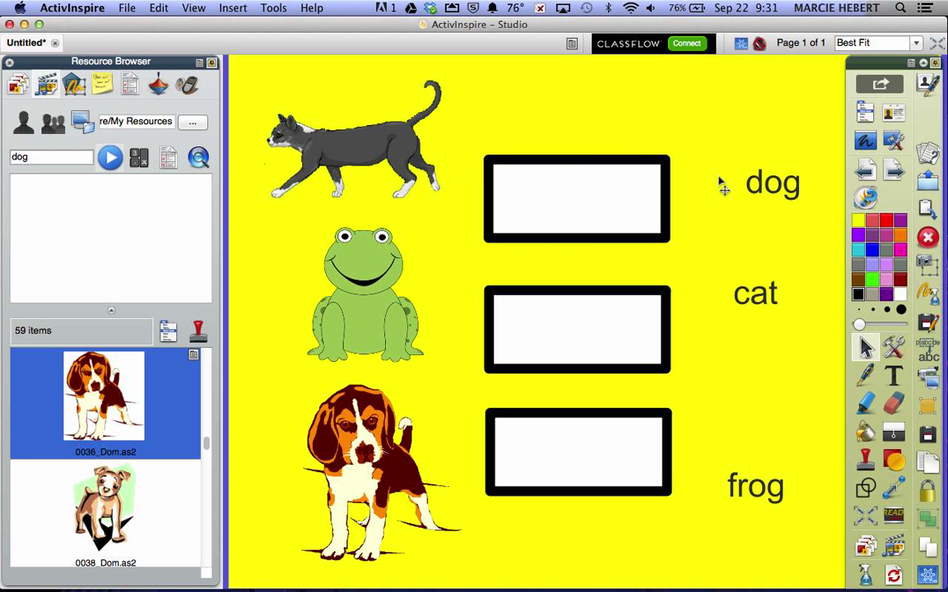
pyautogui.moveTo(745, 184); pyautogui.dragTo(758, 200)
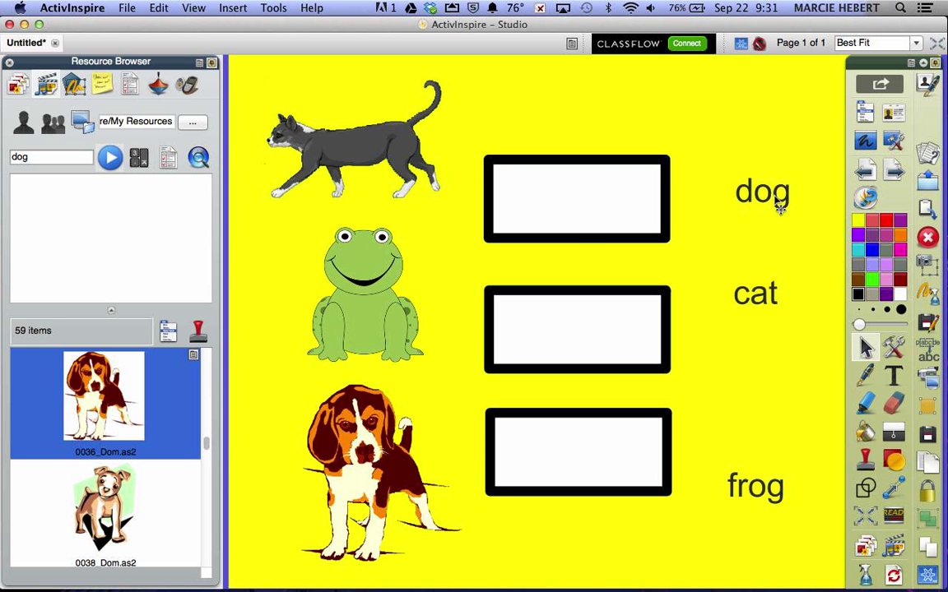
pyautogui.click(769, 198)
# Send the dog label one layer backward
pyautogui.click(700, 140)
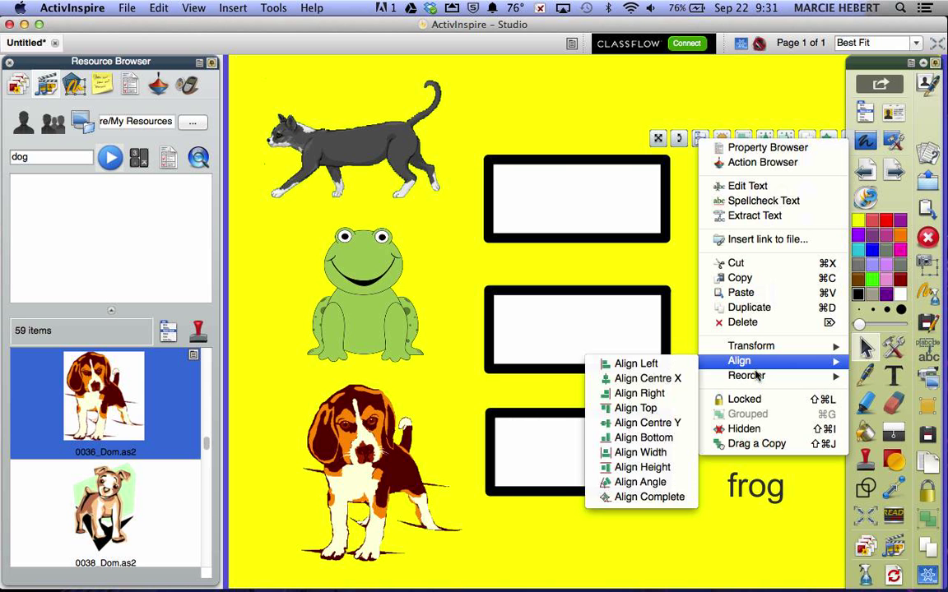
pyautogui.moveTo(757, 376)
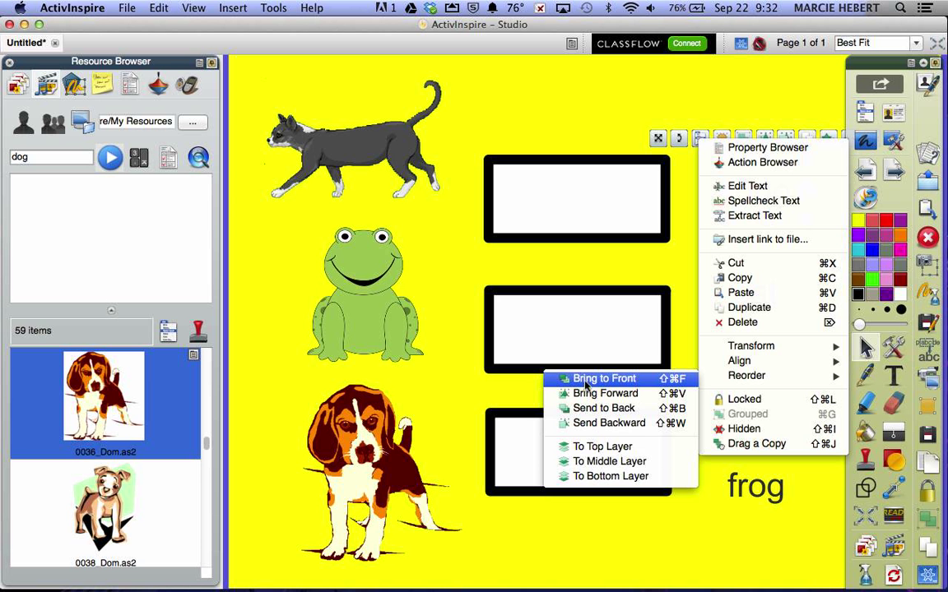
pyautogui.click(630, 425)
pyautogui.click(461, 319)
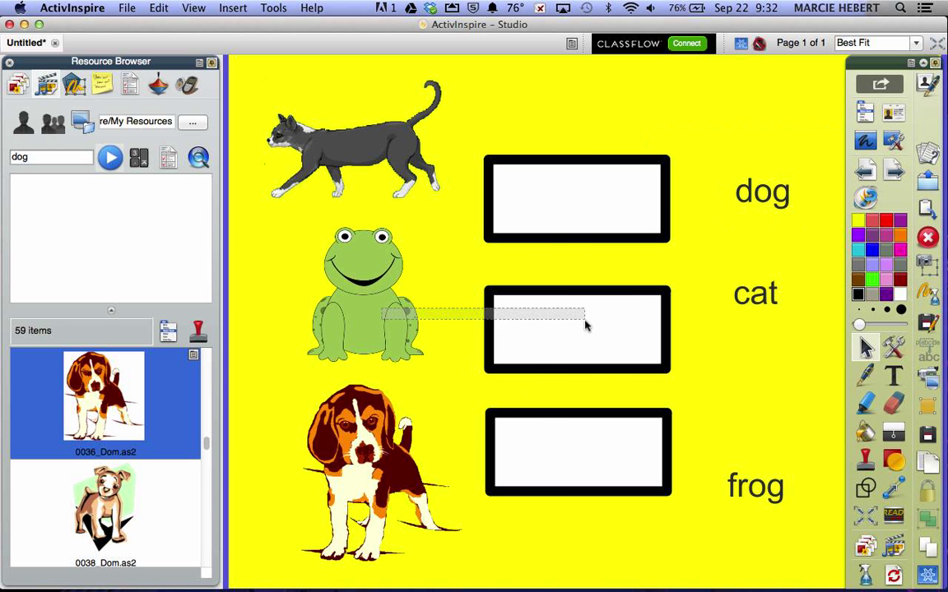
pyautogui.click(739, 44)
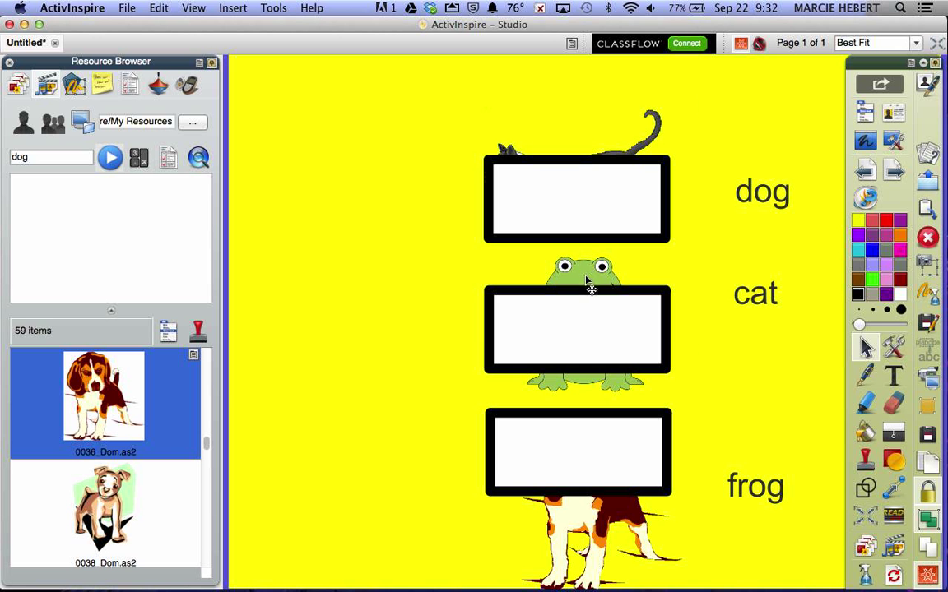
# Bring the frog picture in front of the boxes
pyautogui.click(590, 284)
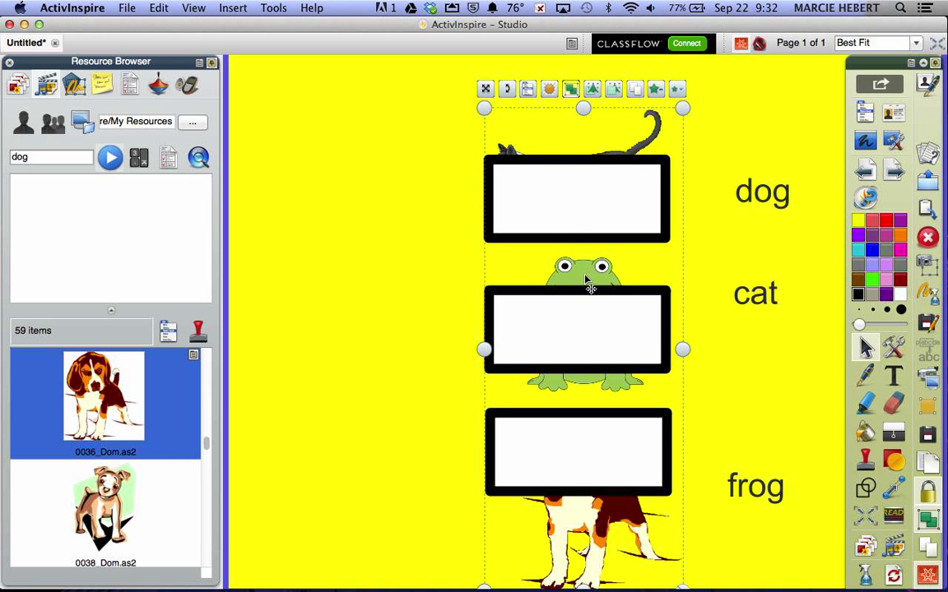
pyautogui.click(573, 93)
pyautogui.click(586, 178)
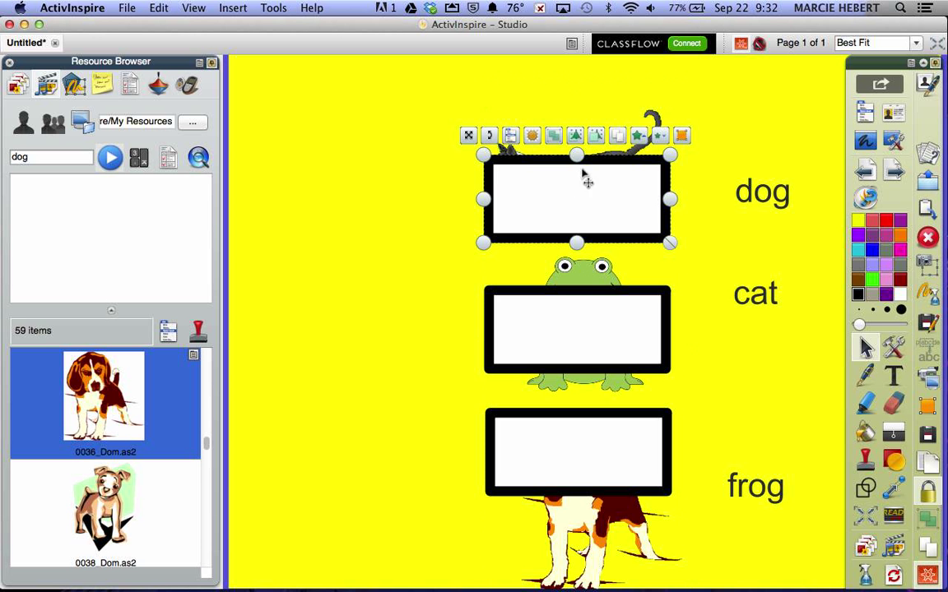
pyautogui.click(580, 284)
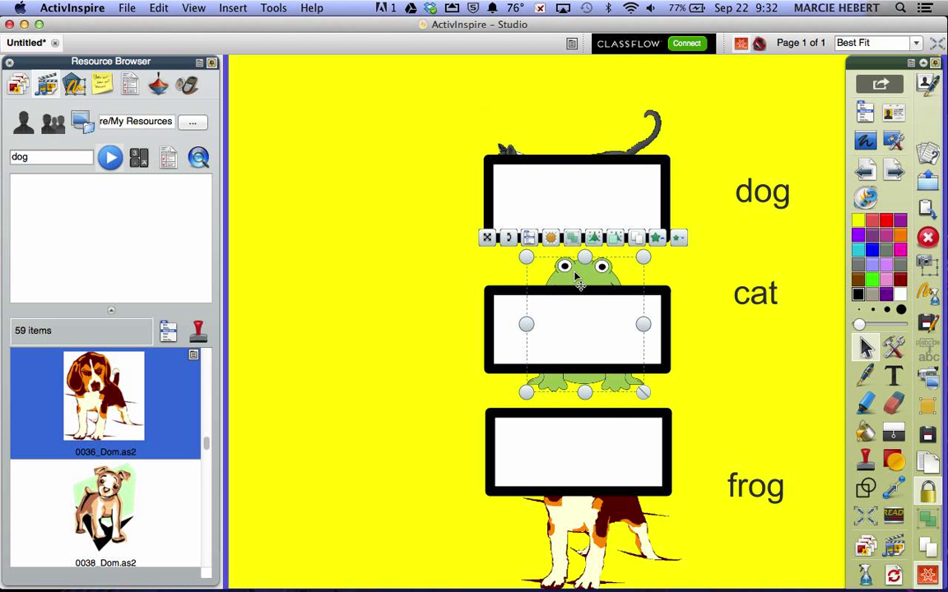
pyautogui.click(535, 238)
pyautogui.moveTo(598, 418)
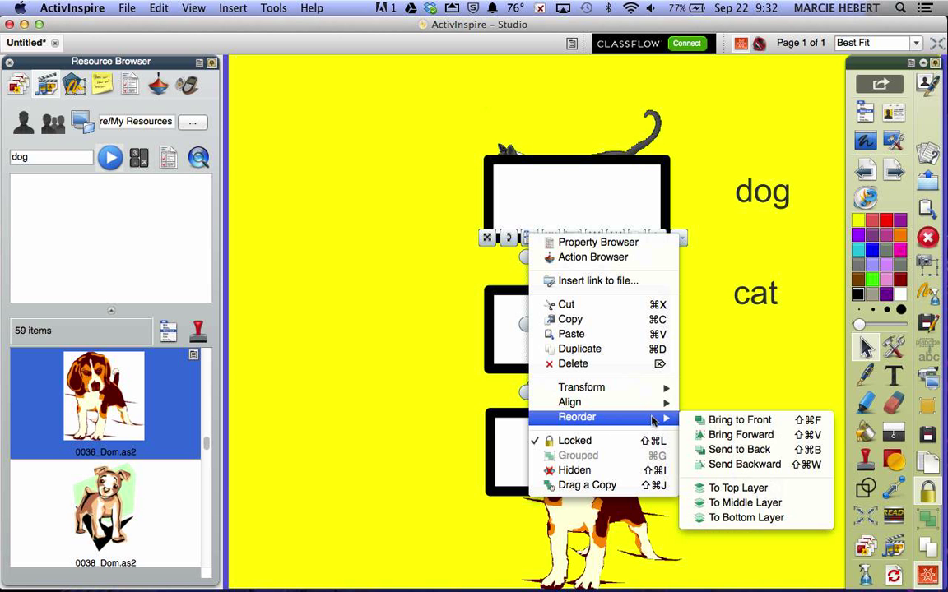
pyautogui.click(729, 421)
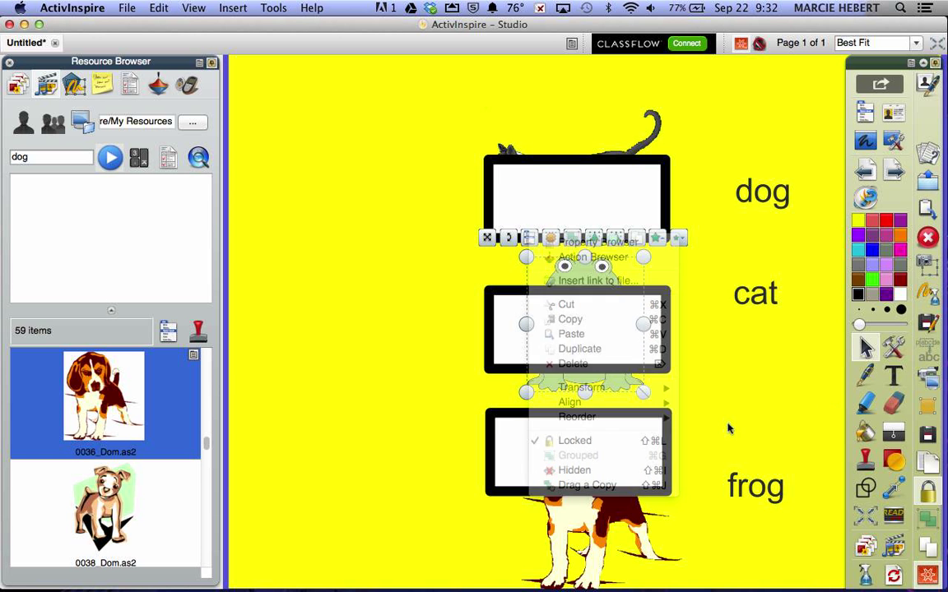
# Move the frog picture to the left of the middle box
pyautogui.moveTo(599, 343); pyautogui.dragTo(618, 332)
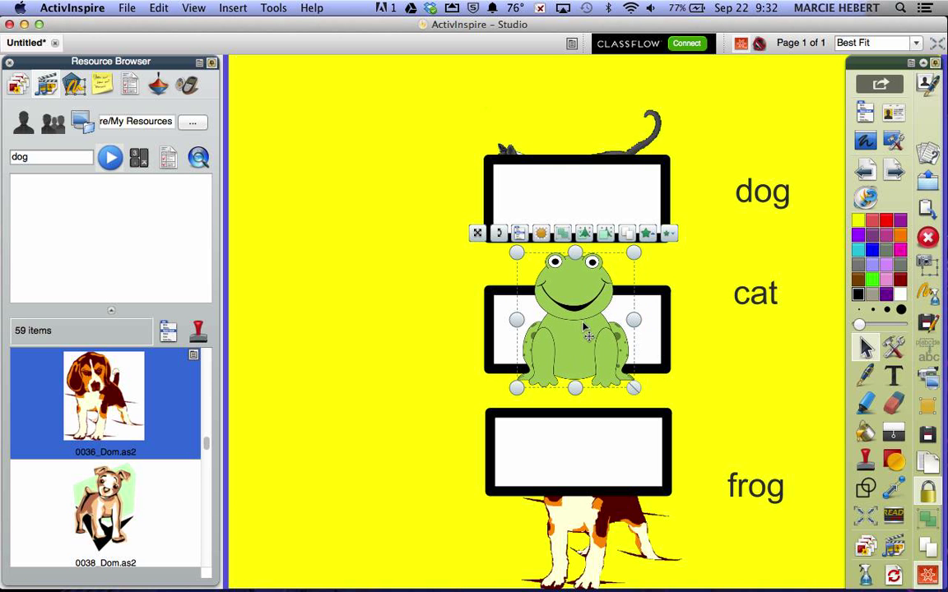
pyautogui.click(472, 220)
pyautogui.moveTo(566, 311); pyautogui.dragTo(382, 303)
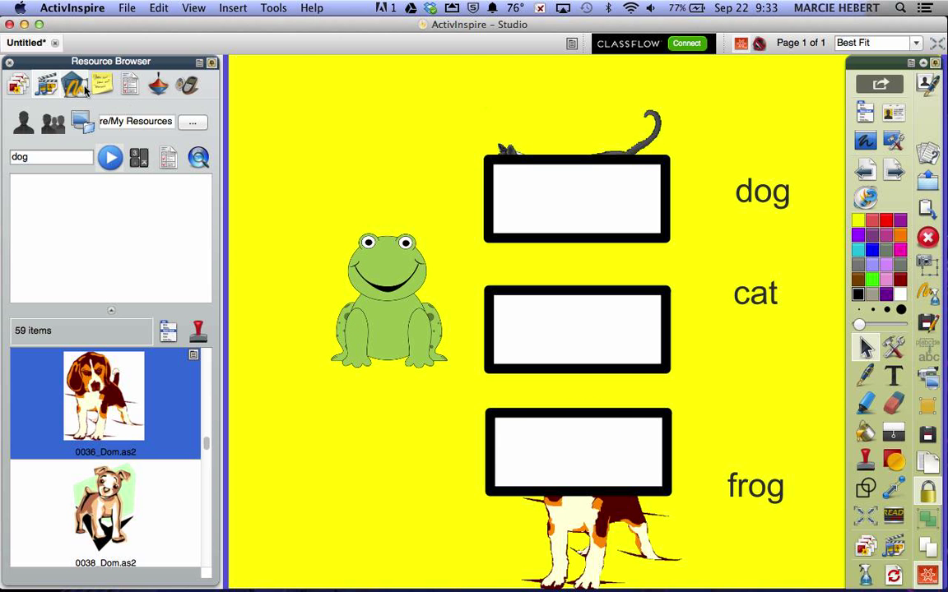
# In the Object Browser, select Image4, make the Top Layer active, and choose the Pen
pyautogui.click(74, 85)
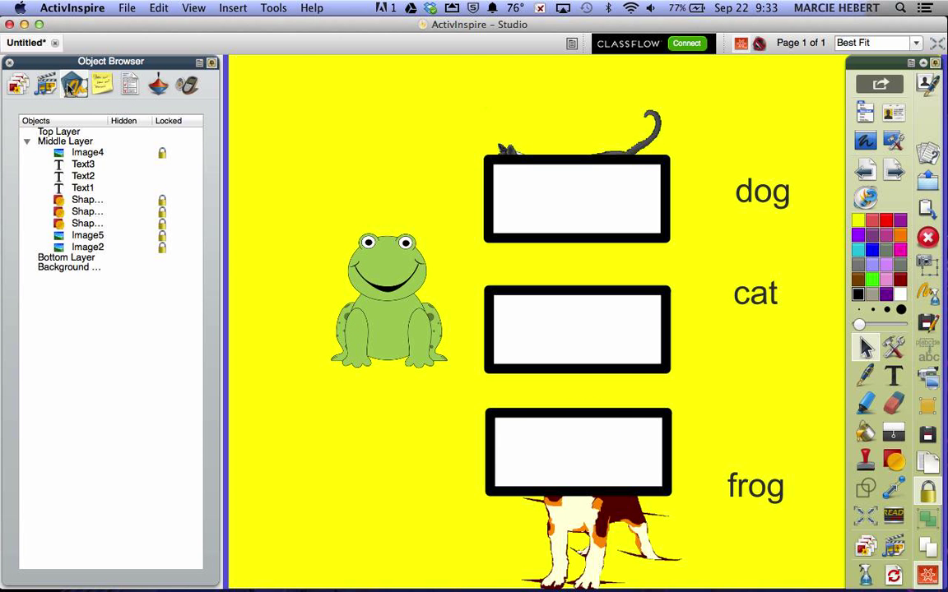
pyautogui.click(89, 155)
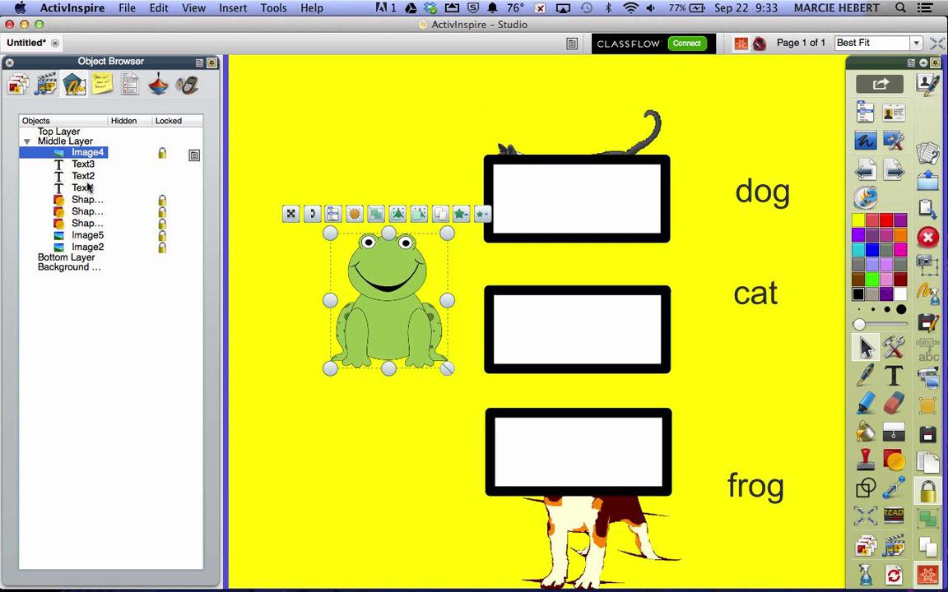
pyautogui.click(70, 133)
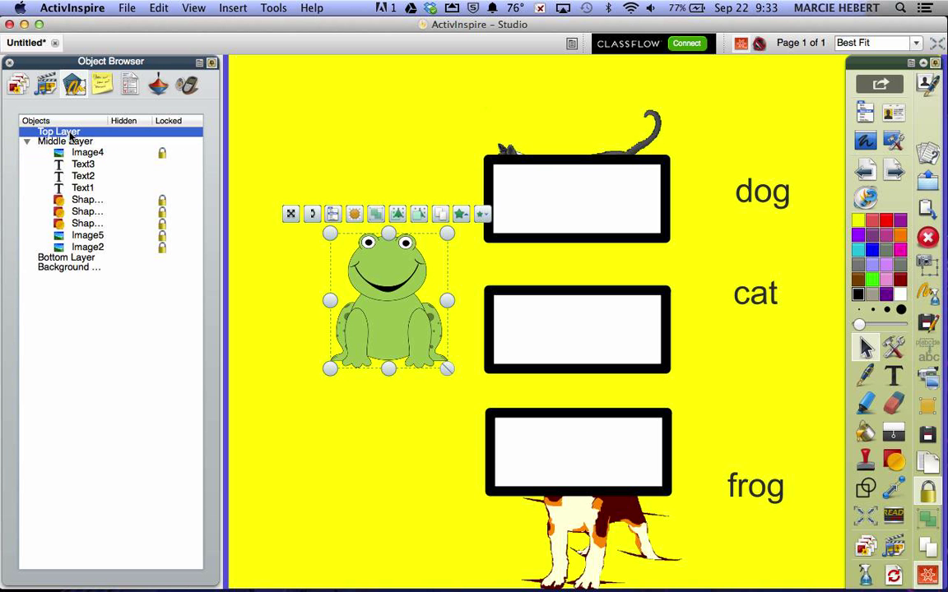
pyautogui.click(872, 378)
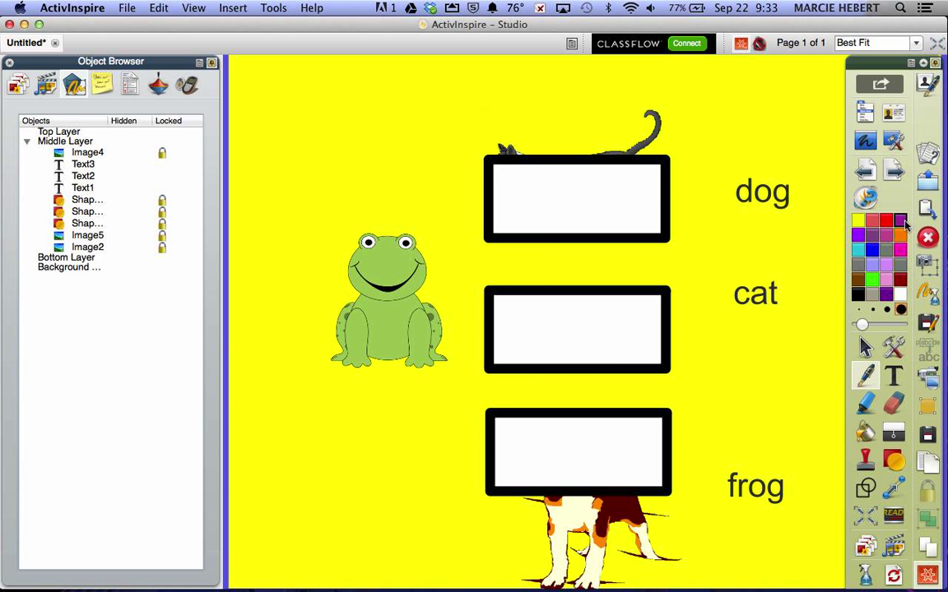
# Scribble purple loops over the boxes, then select and delete the Pen6 scribble
pyautogui.moveTo(737, 371)
pyautogui.mouseDown()
pyautogui.moveTo(594, 352)
pyautogui.moveTo(594, 251)
pyautogui.moveTo(514, 455)
pyautogui.moveTo(825, 370)
pyautogui.mouseUp()
pyautogui.moveTo(814, 278)
pyautogui.mouseDown()
pyautogui.moveTo(785, 317)
pyautogui.moveTo(682, 288)
pyautogui.moveTo(530, 329)
pyautogui.mouseUp()
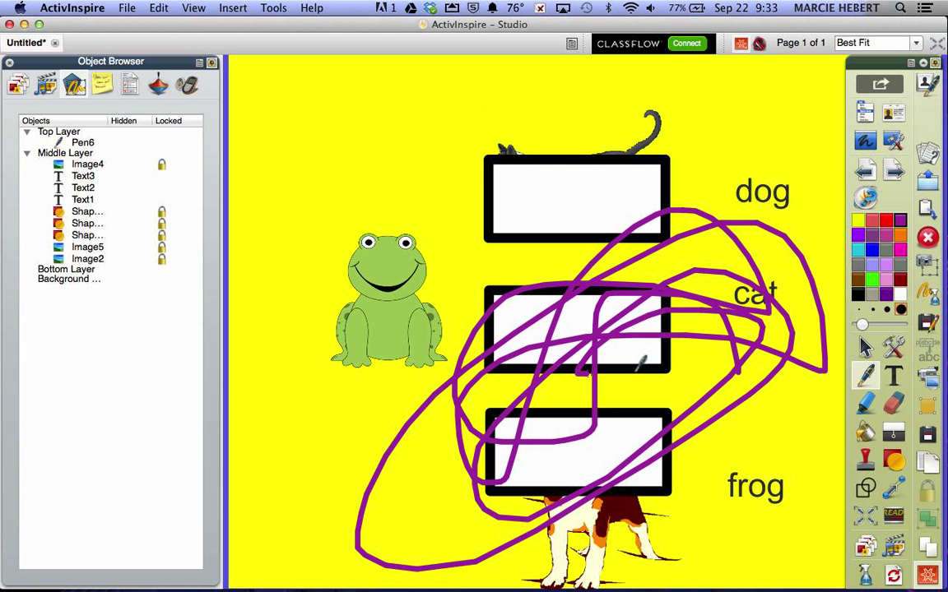
pyautogui.click(865, 347)
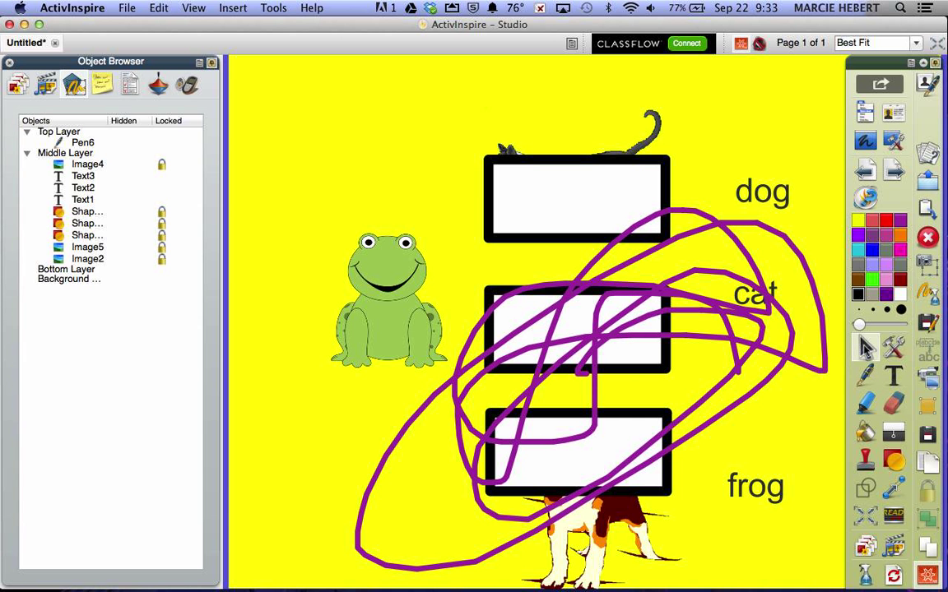
pyautogui.click(82, 144)
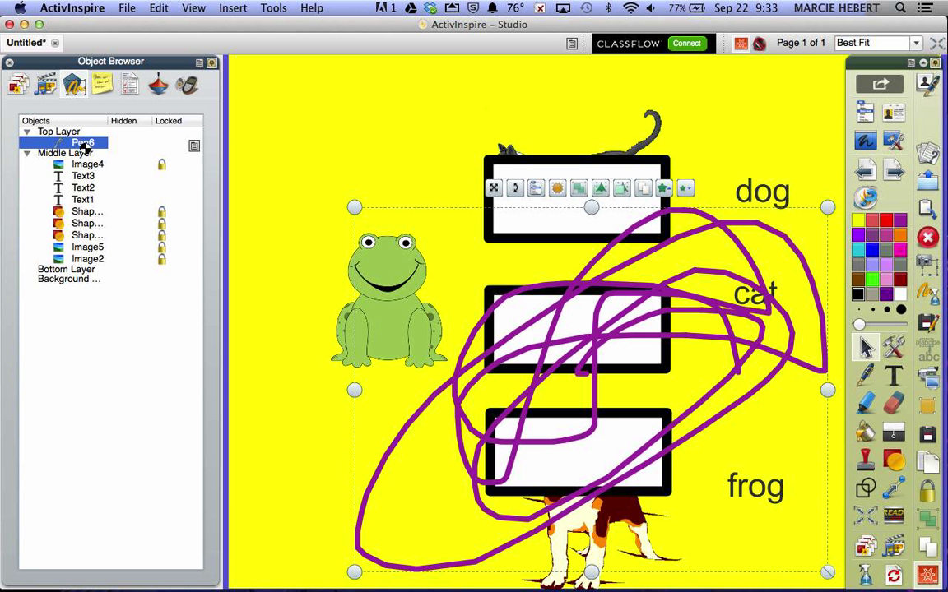
pyautogui.press('Delete')
# Raise beagle Image5 and cat Image2 above the shapes in the Middle Layer order
pyautogui.click(96, 156)
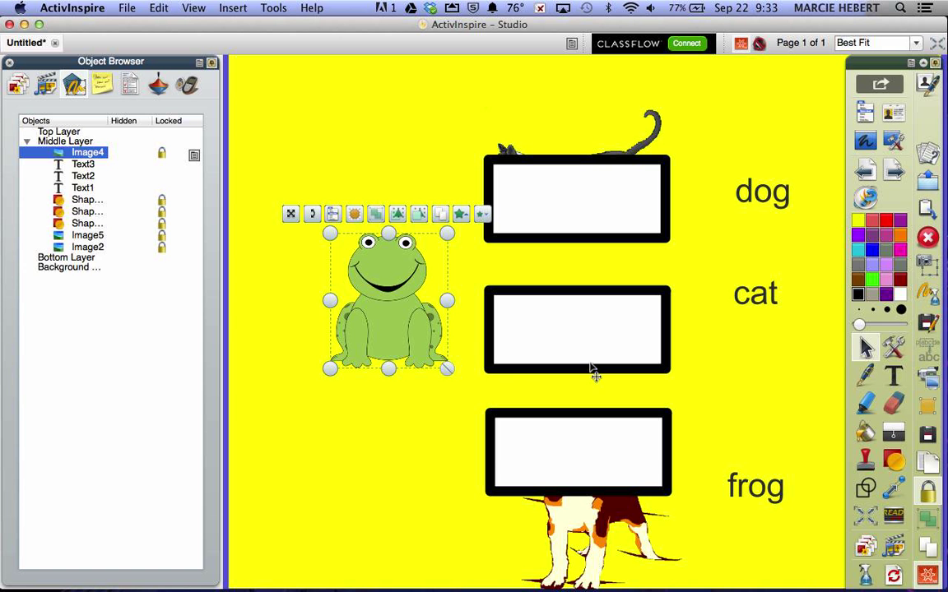
pyautogui.click(333, 214)
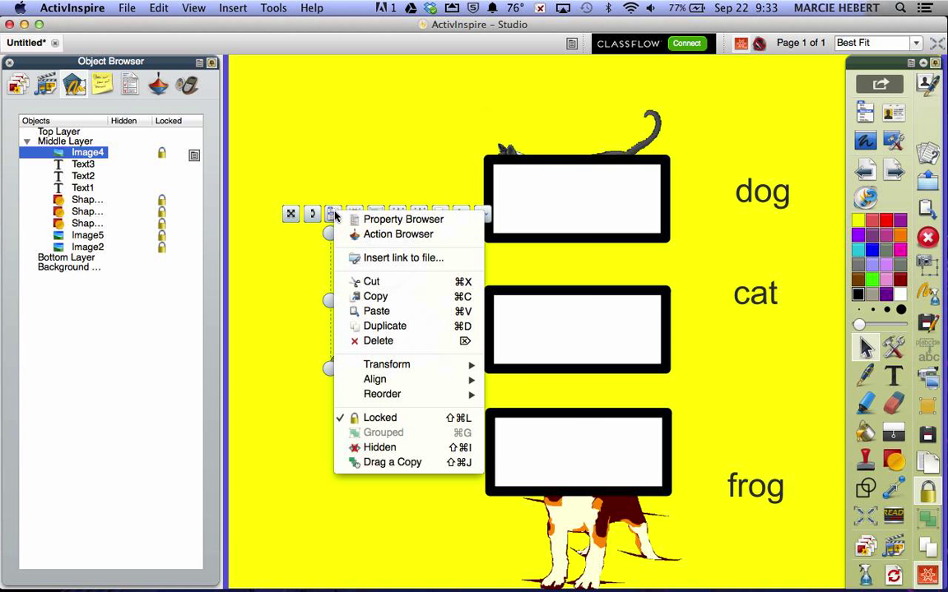
pyautogui.click(377, 123)
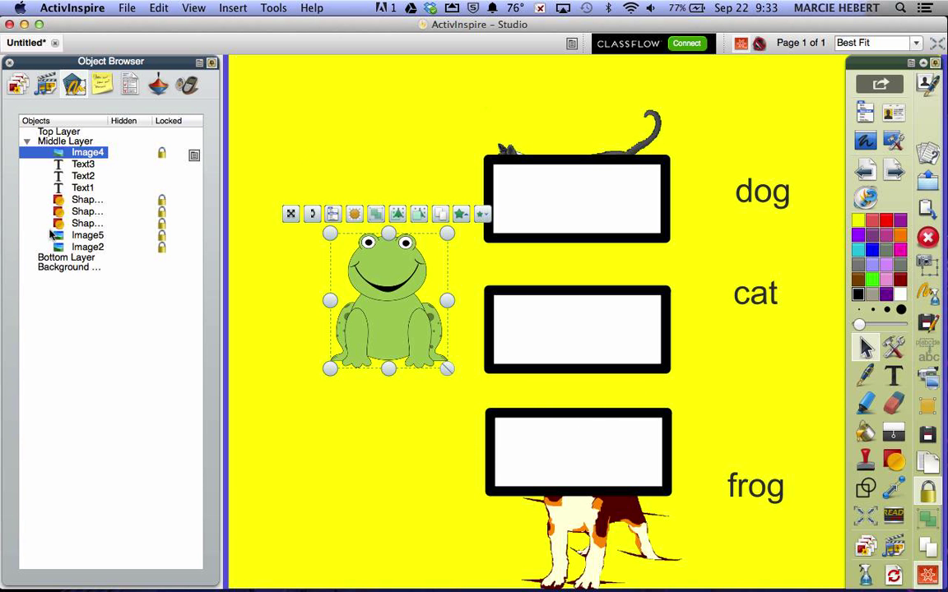
pyautogui.moveTo(82, 235); pyautogui.dragTo(85, 162)
pyautogui.moveTo(82, 247); pyautogui.dragTo(84, 173)
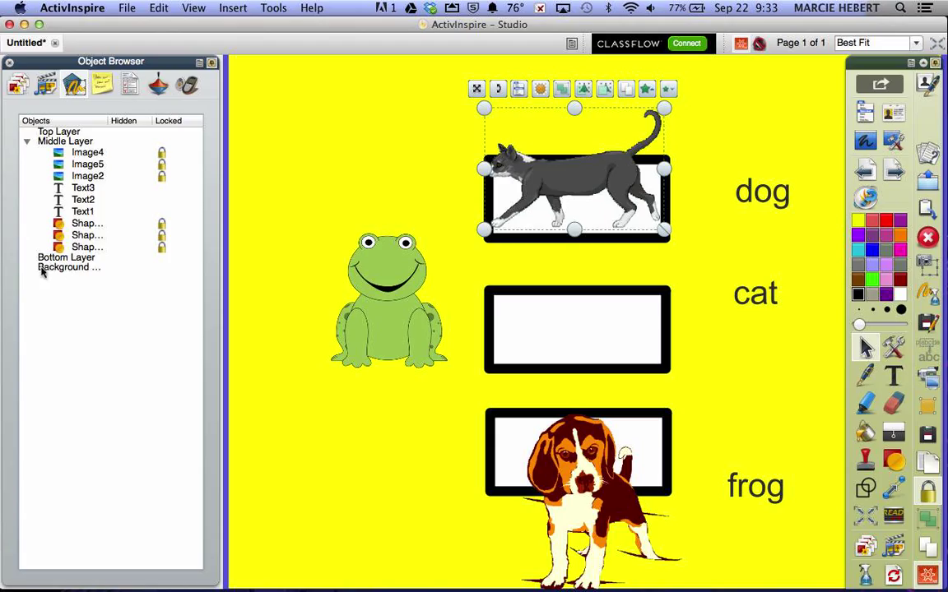
pyautogui.click(83, 259)
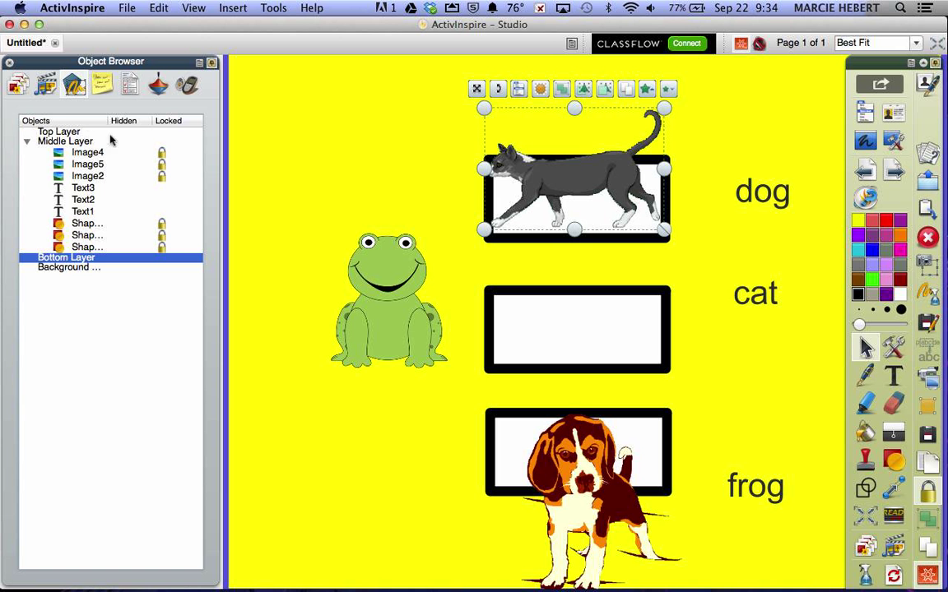
# Set the frog picture Image4 to Unlocked in the Object Browser
pyautogui.click(161, 154)
pyautogui.click(161, 156)
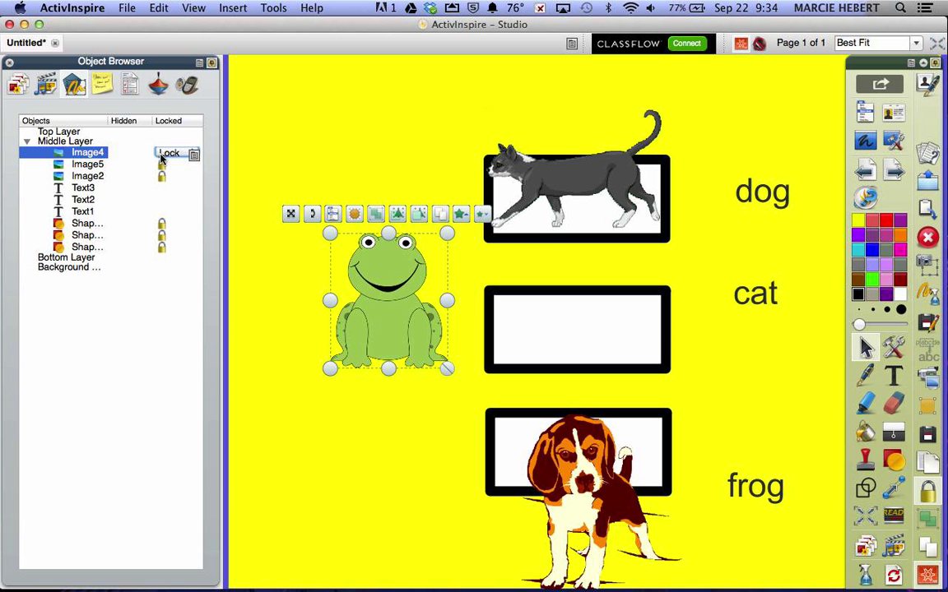
pyautogui.click(166, 153)
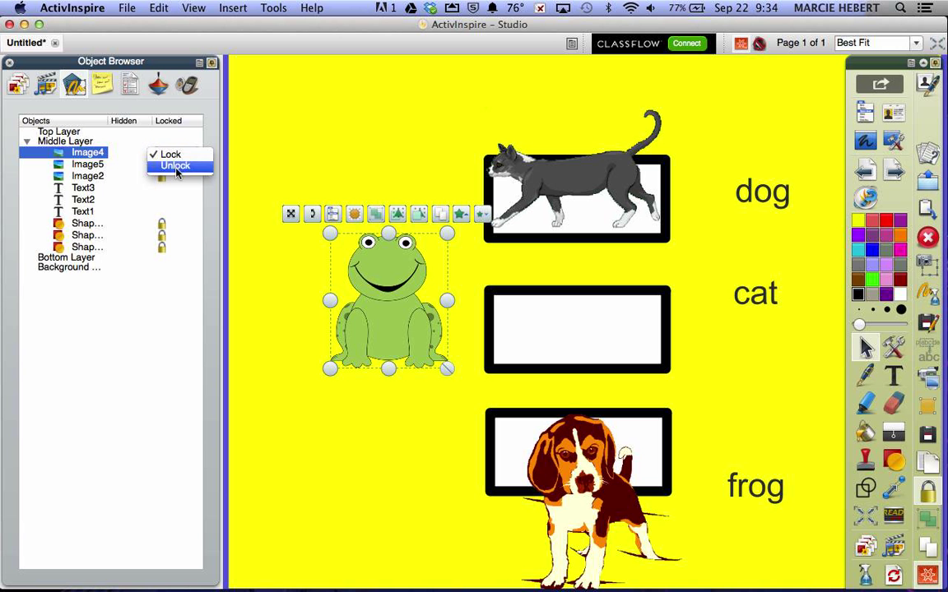
pyautogui.click(175, 167)
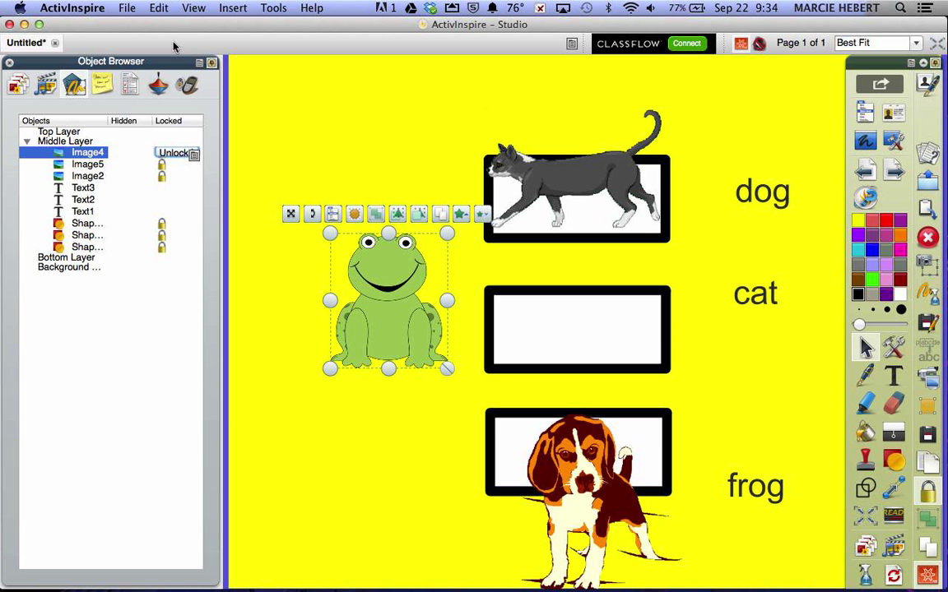
# Open and close the options for the frog and beagle Image5 without changes
pyautogui.rightClick(197, 162)
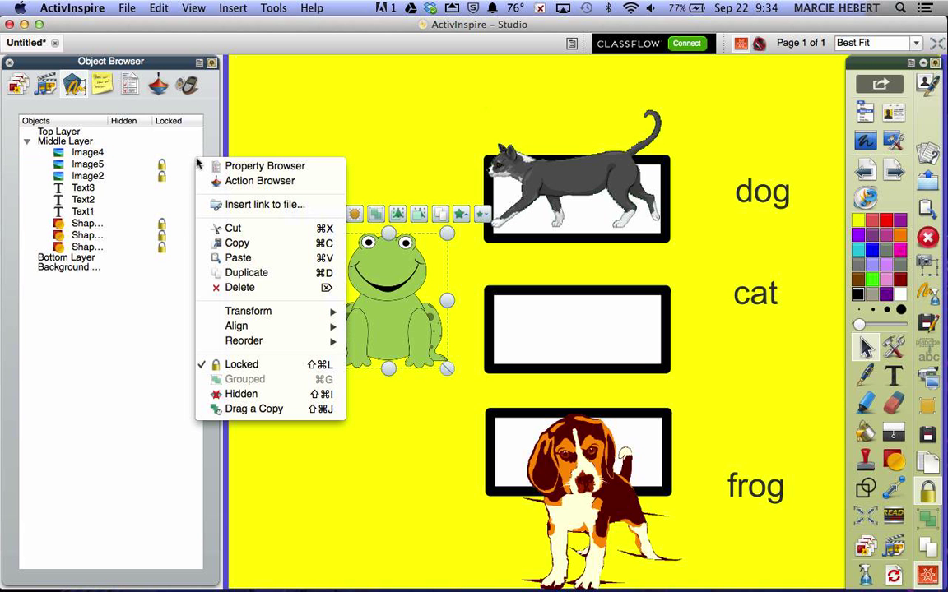
pyautogui.click(125, 149)
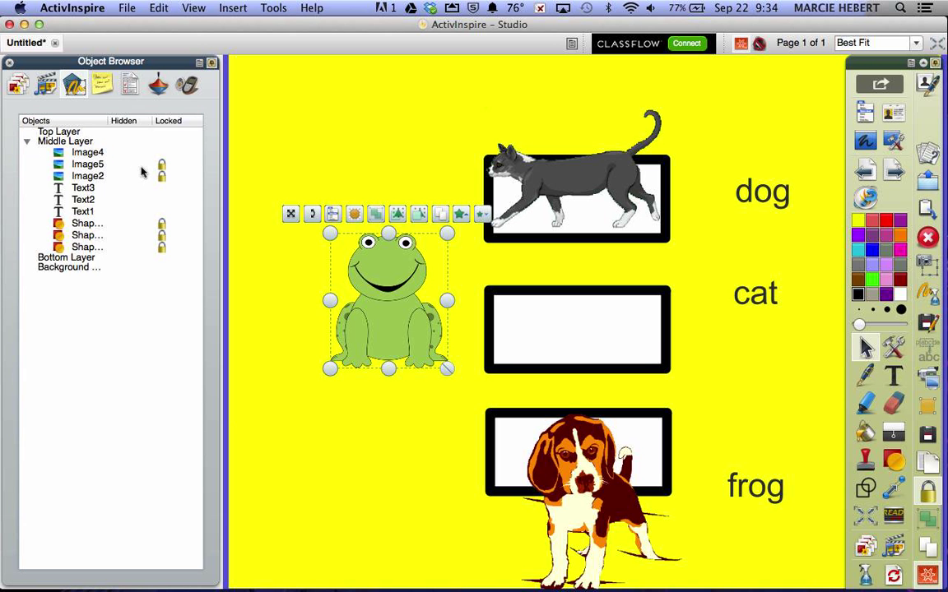
pyautogui.click(92, 164)
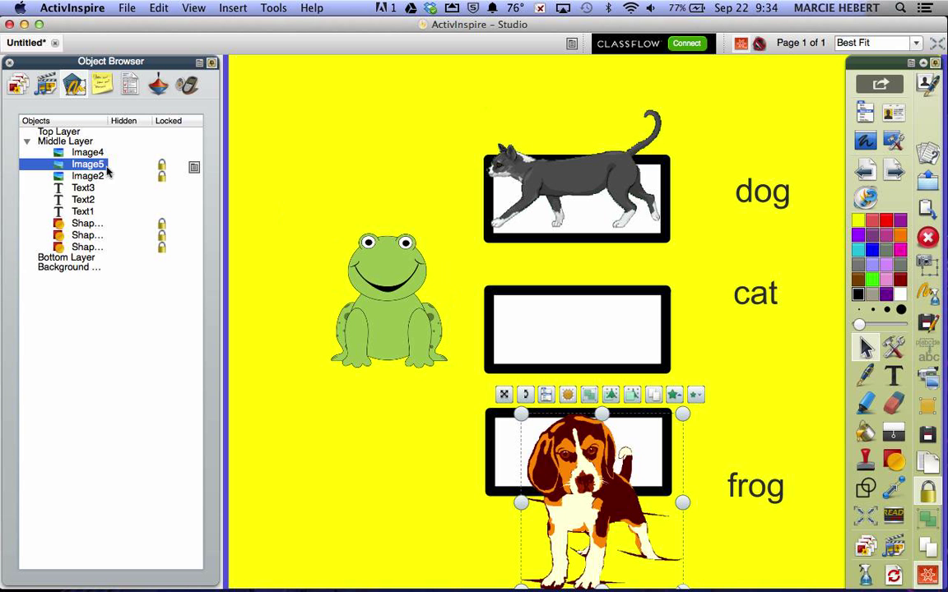
pyautogui.click(196, 169)
pyautogui.moveTo(263, 352)
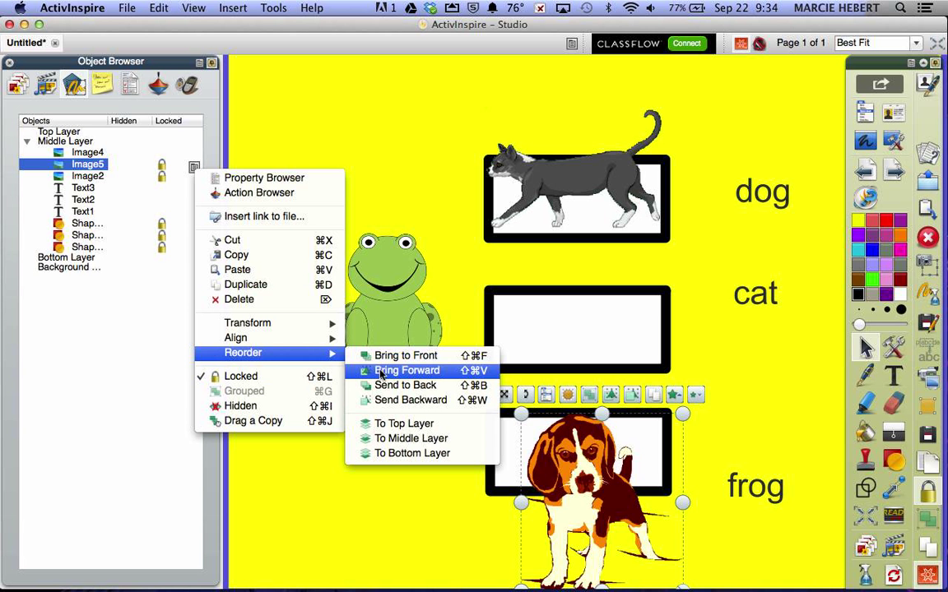
pyautogui.click(172, 316)
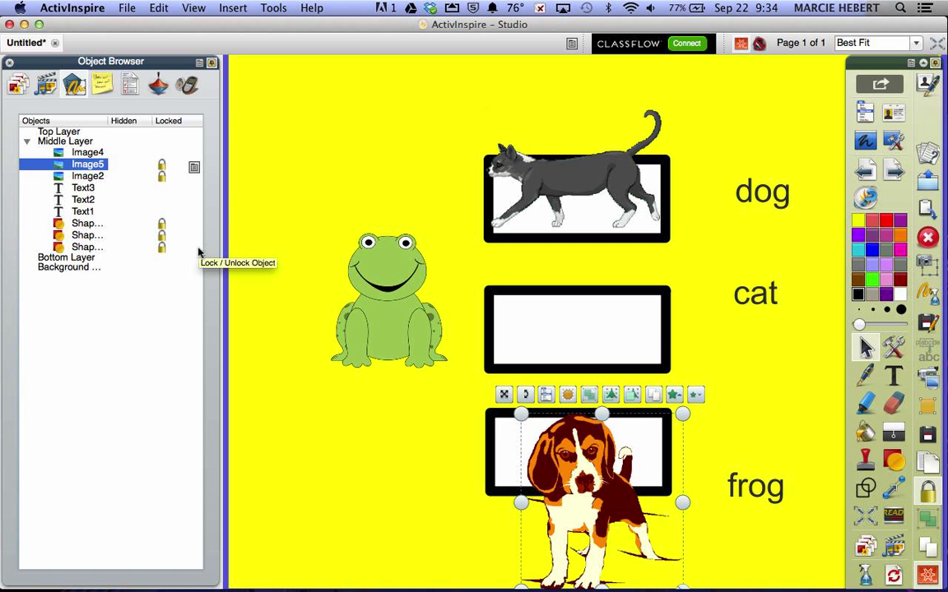
# Add blank Page 2, check page 1, return to Page 2, and reopen the Resource Browser
pyautogui.click(20, 86)
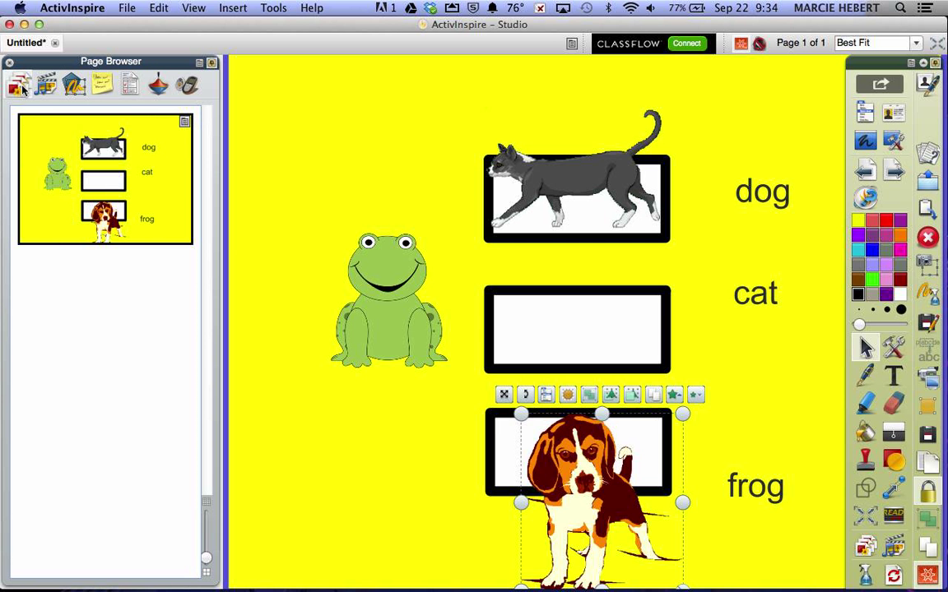
pyautogui.click(895, 170)
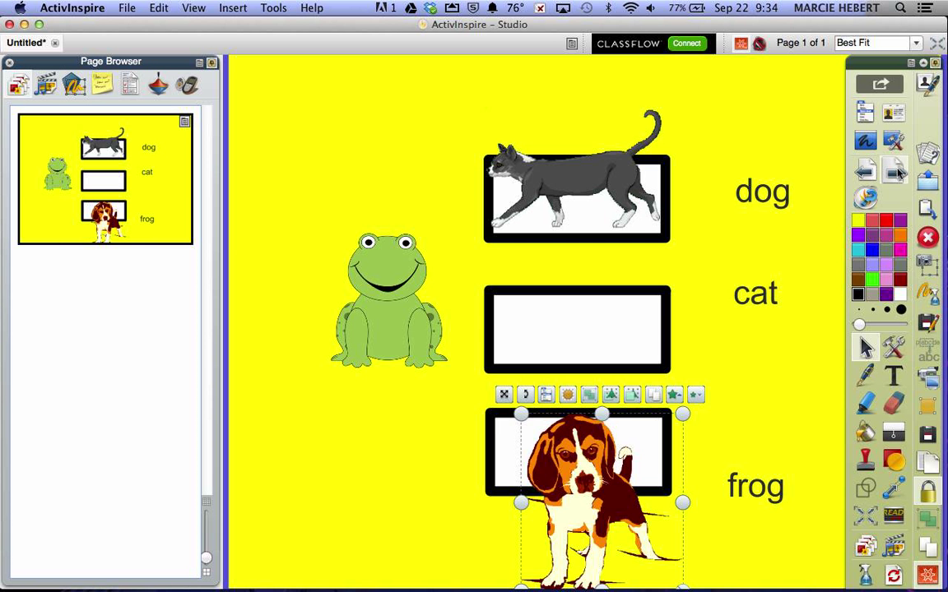
pyautogui.click(178, 207)
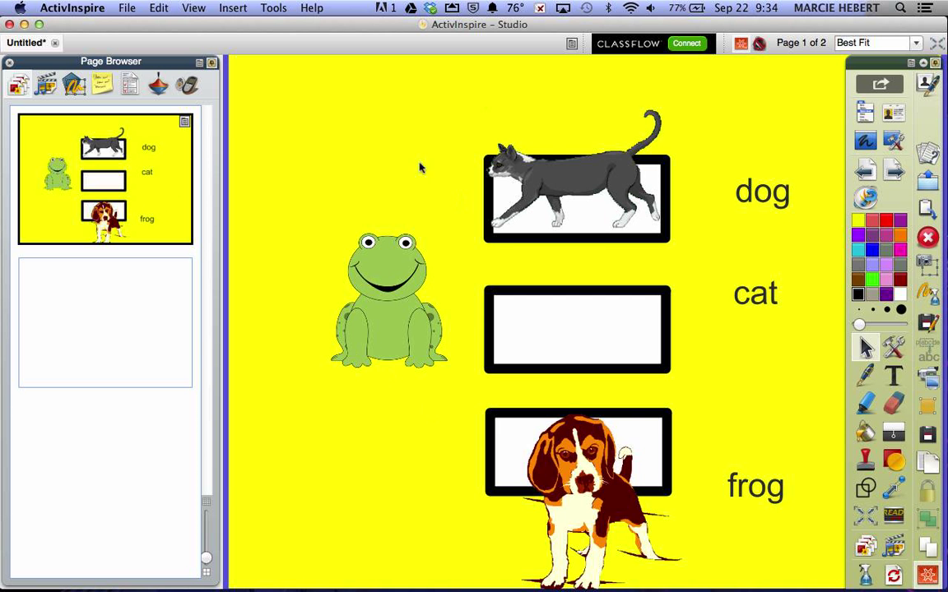
pyautogui.click(47, 333)
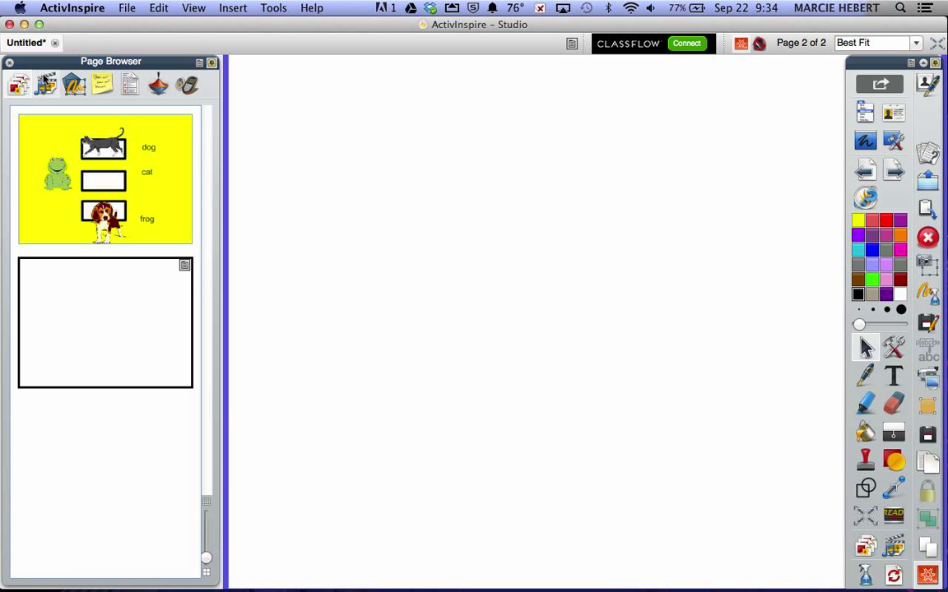
pyautogui.click(45, 83)
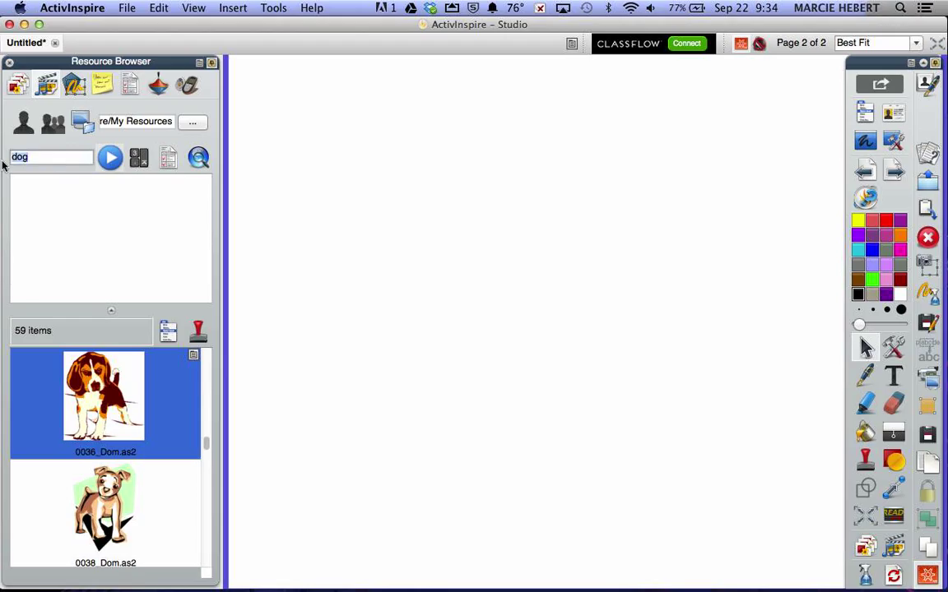
# Search the Resource Browser for 'money', which returns 0 items
pyautogui.press('BackSpace')
pyautogui.press('BackSpace')
pyautogui.press('BackSpace')
pyautogui.write('m')
pyautogui.click(110, 157)
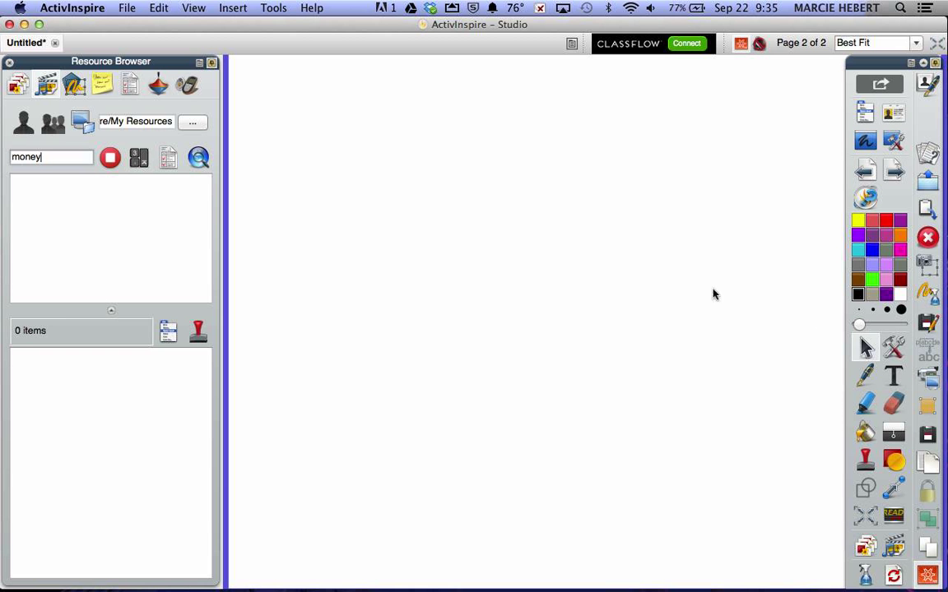
# Fill the blank page 2 background pink, then return to the Select tool
pyautogui.click(872, 436)
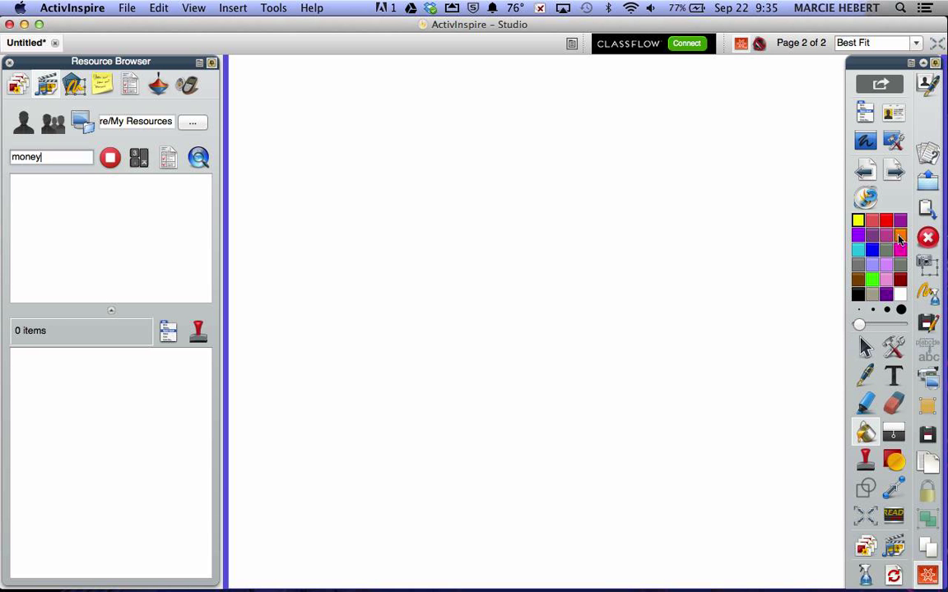
pyautogui.click(901, 237)
pyautogui.click(886, 279)
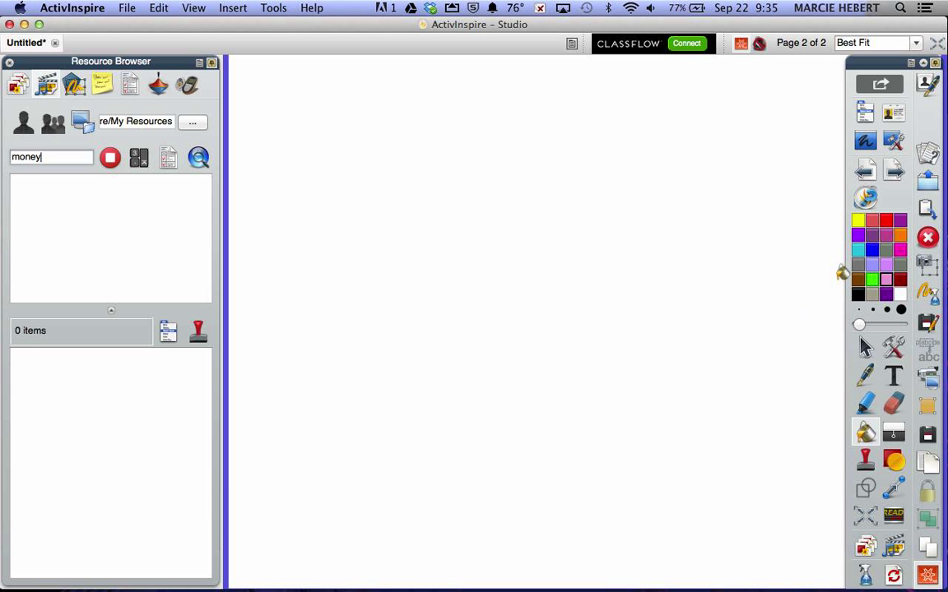
pyautogui.click(605, 302)
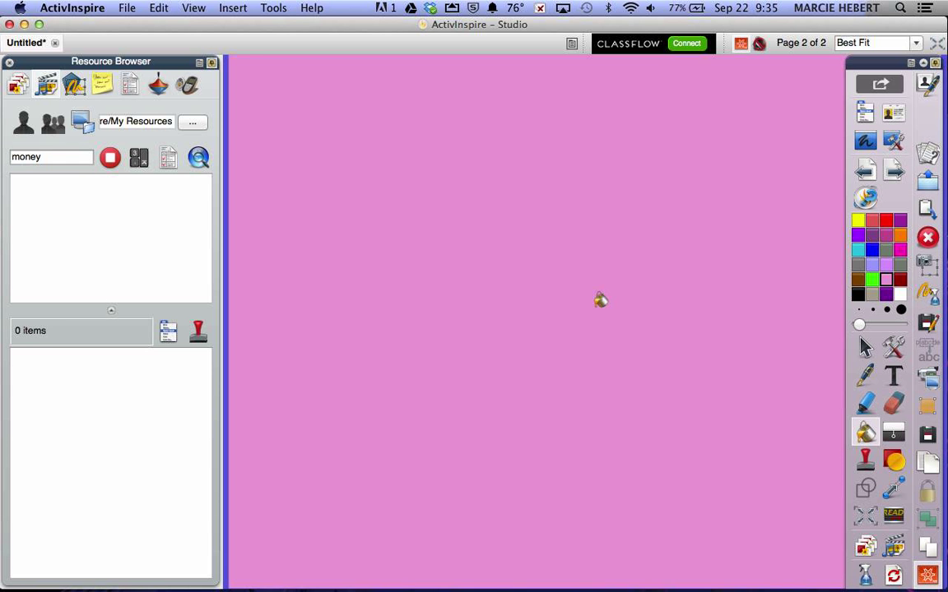
pyautogui.click(864, 346)
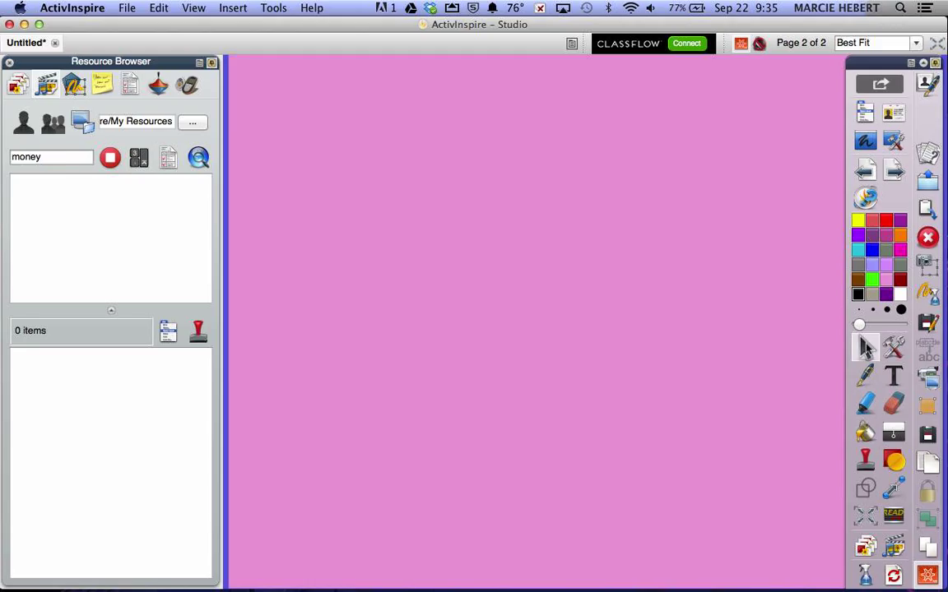
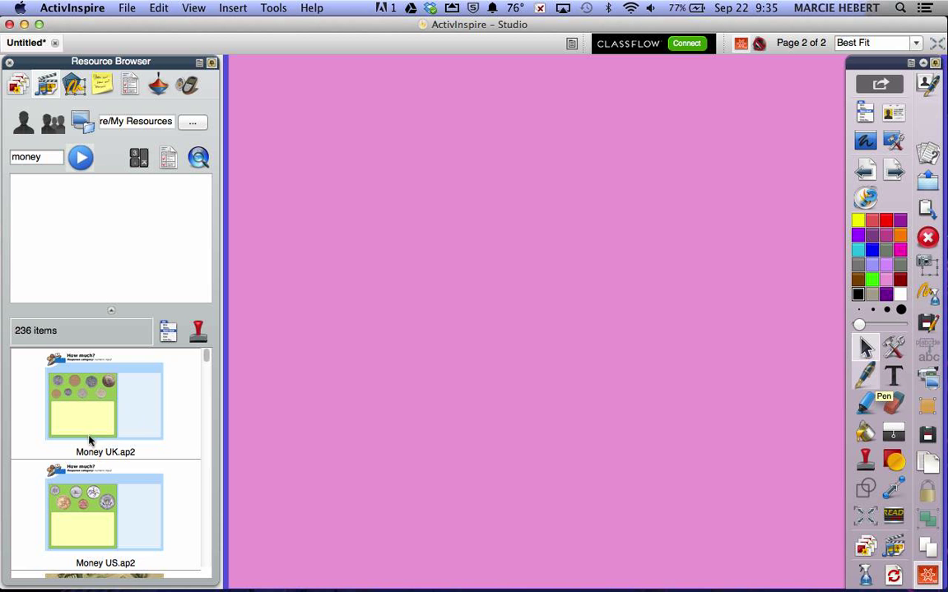
# Place the dime head and tail images and the dollar coin images on the page
pyautogui.scroll(-1, 174, 403)
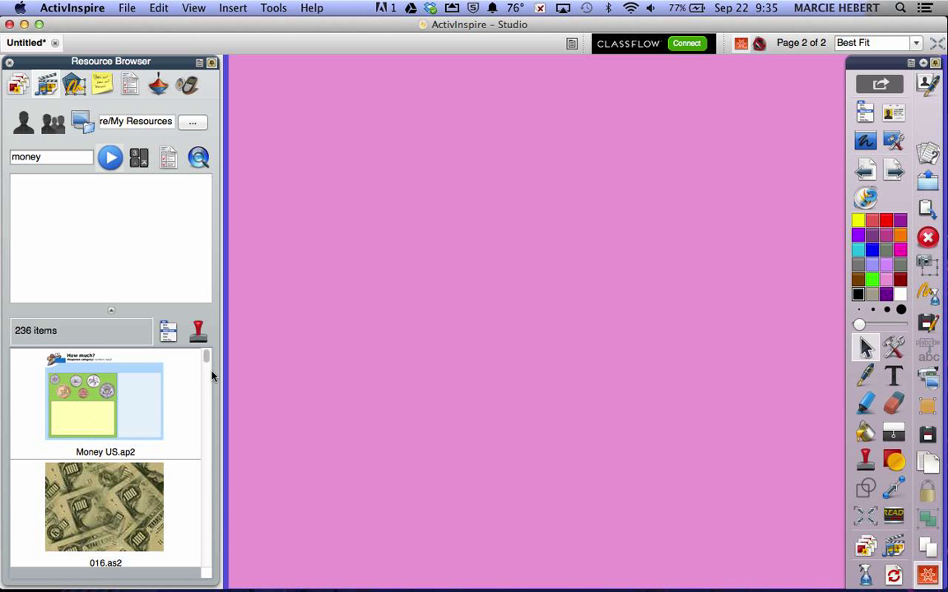
pyautogui.moveTo(210, 359); pyautogui.dragTo(227, 485)
pyautogui.doubleClick(131, 471)
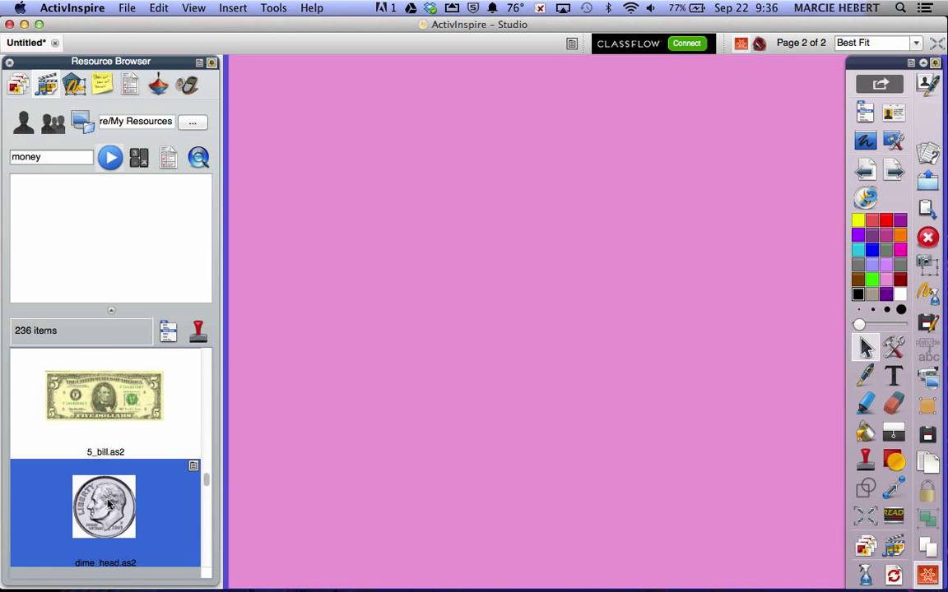
pyautogui.moveTo(105, 506); pyautogui.dragTo(426, 325)
pyautogui.scroll(-2, 159, 500)
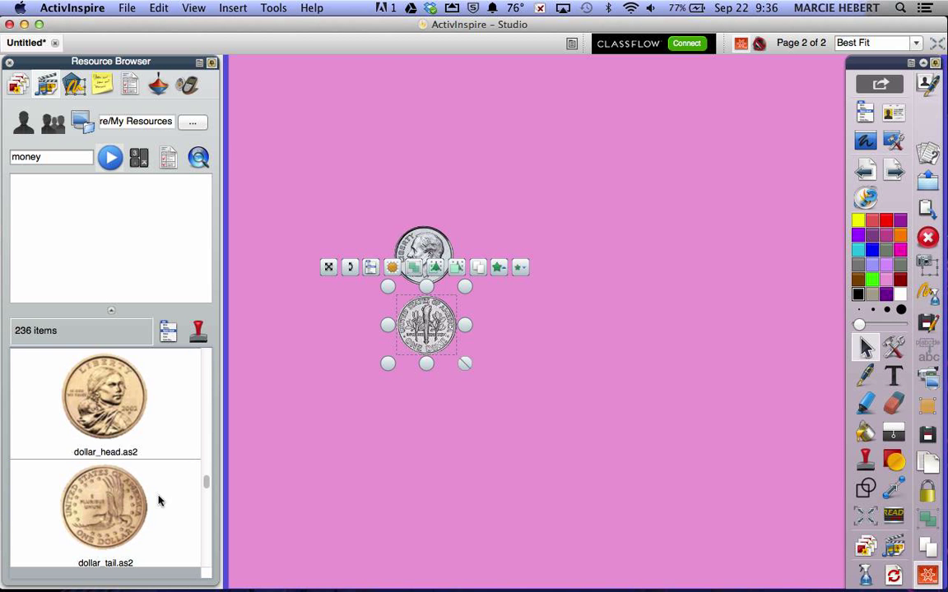
pyautogui.moveTo(93, 370); pyautogui.dragTo(358, 124)
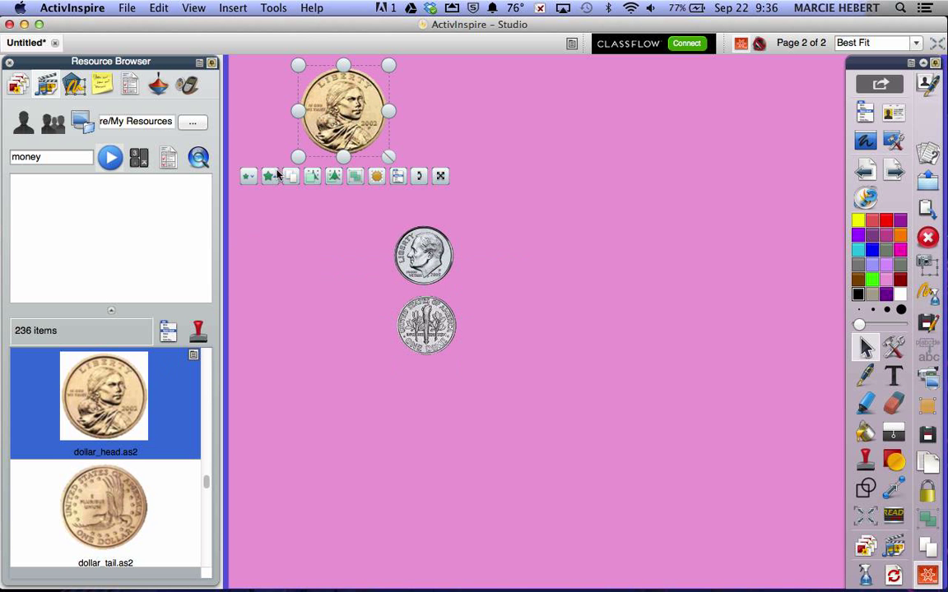
pyautogui.moveTo(103, 506); pyautogui.dragTo(444, 111)
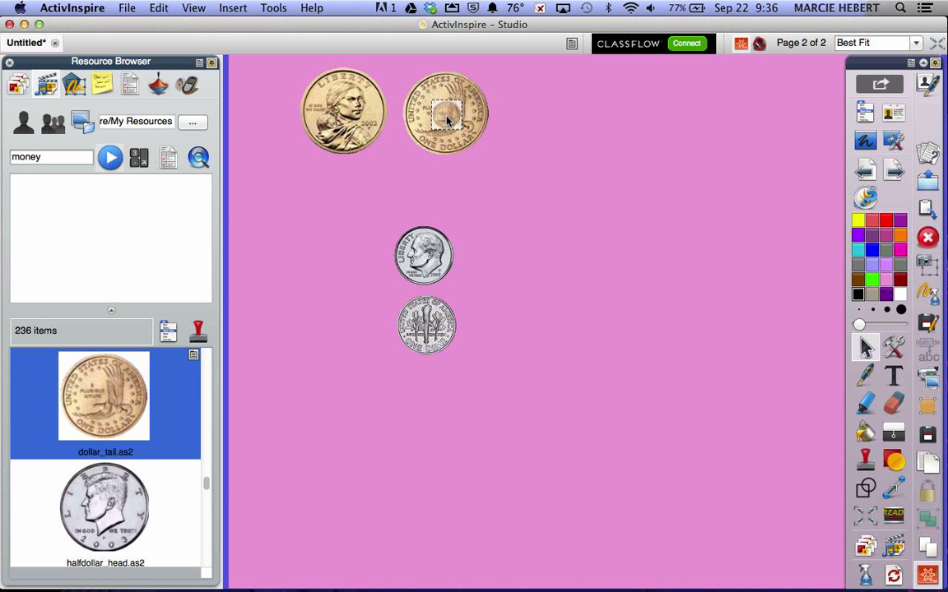
# Add the nickel and penny head and tail images side by side at the lower left
pyautogui.scroll(-2, 112, 487)
pyautogui.scroll(-1, 112, 488)
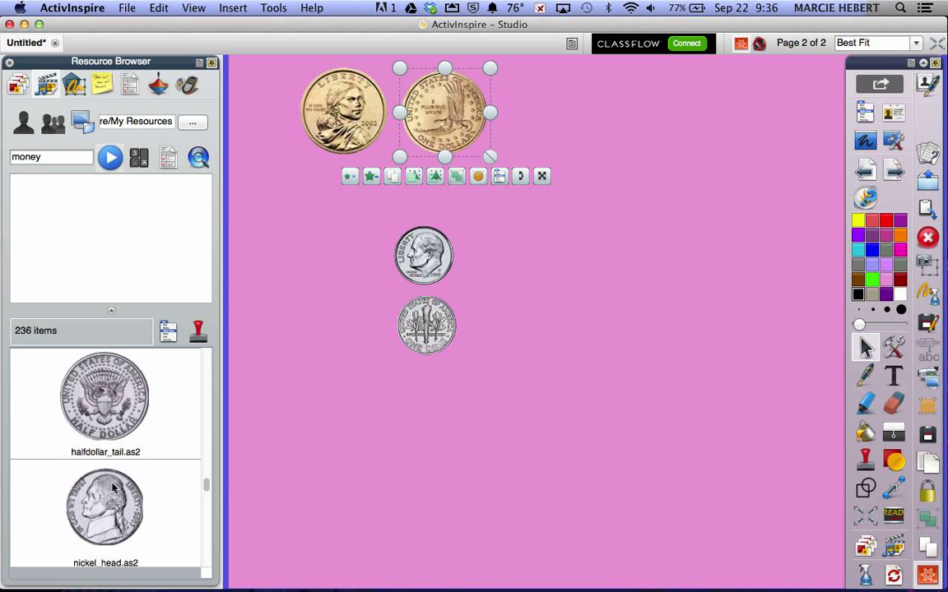
pyautogui.moveTo(104, 454); pyautogui.dragTo(346, 452)
pyautogui.scroll(-1, 107, 494)
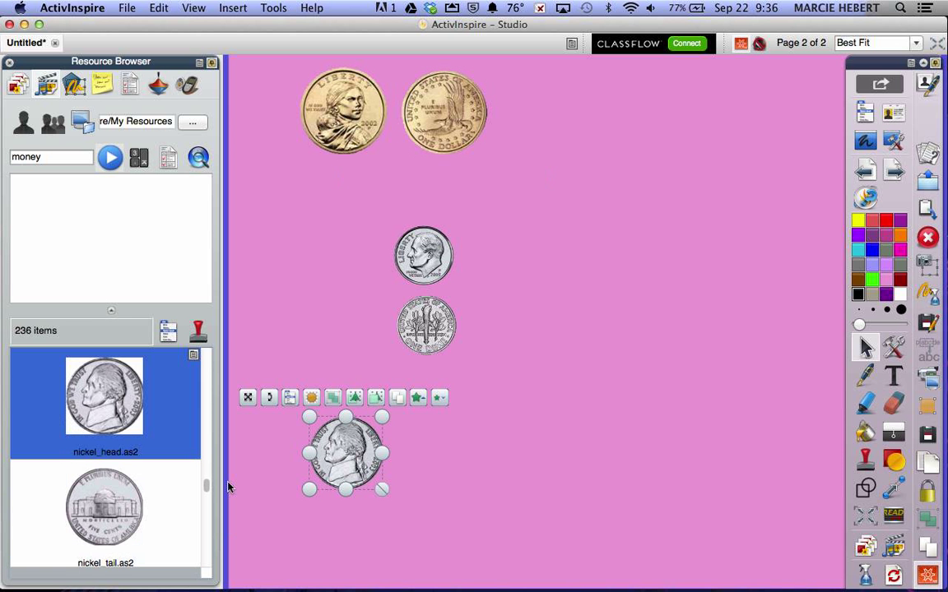
pyautogui.moveTo(84, 512); pyautogui.dragTo(433, 434)
pyautogui.scroll(-1, 206, 435)
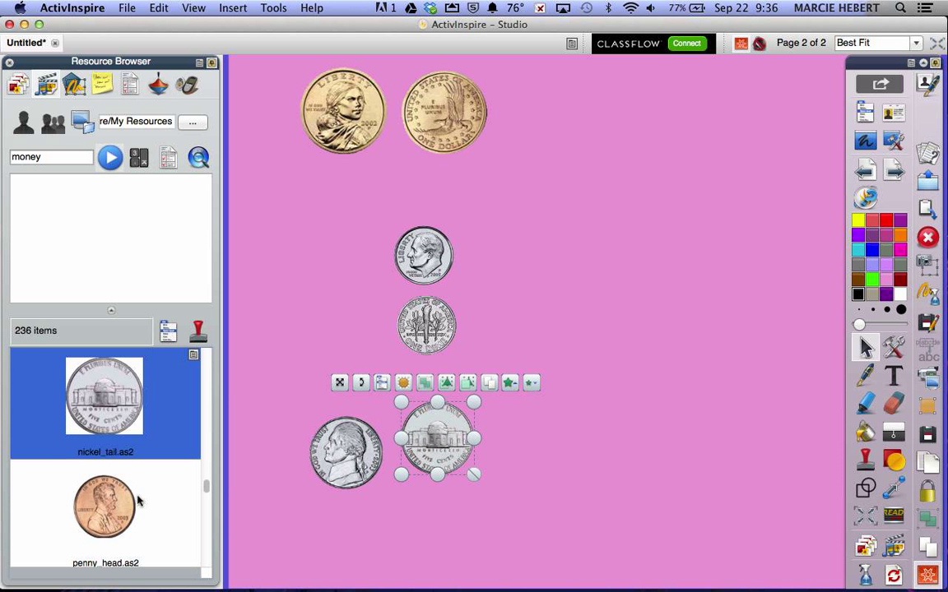
pyautogui.moveTo(115, 497); pyautogui.dragTo(356, 525)
pyautogui.click(349, 526)
pyautogui.moveTo(95, 493); pyautogui.dragTo(436, 527)
# Add the quarter head and tail images and move them up together at the top right
pyautogui.moveTo(159, 515); pyautogui.dragTo(592, 312)
pyautogui.scroll(-1, 107, 493)
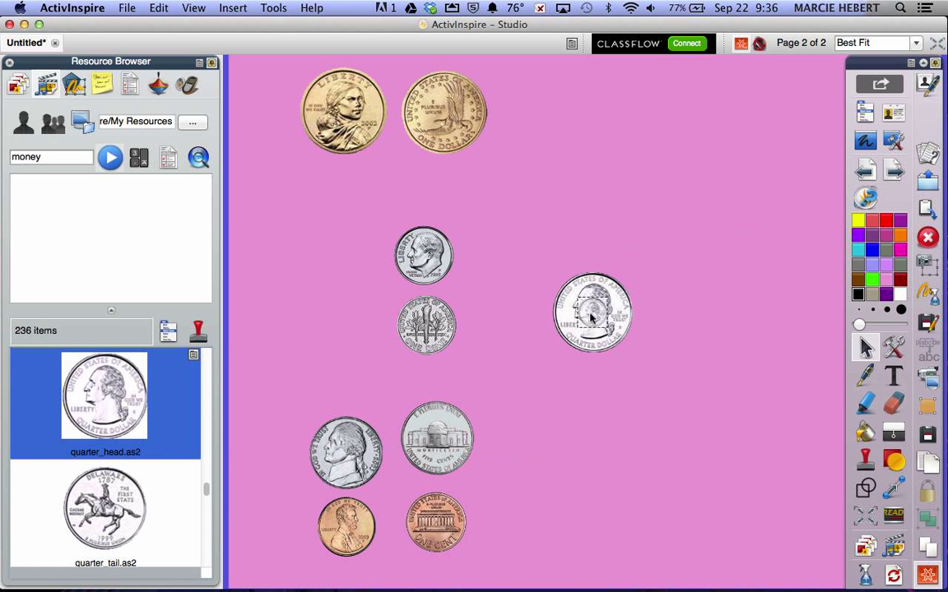
pyautogui.moveTo(92, 491); pyautogui.dragTo(687, 324)
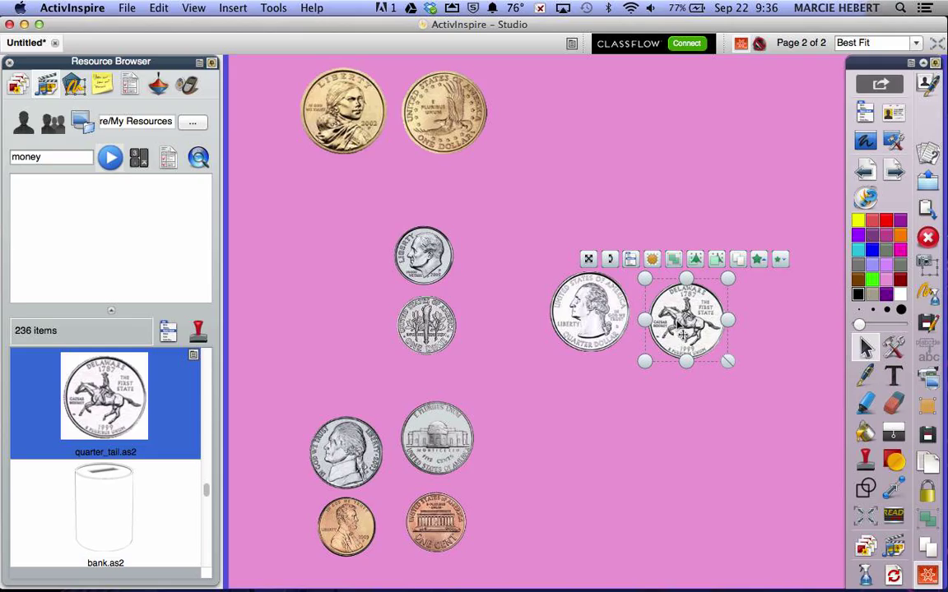
pyautogui.moveTo(586, 321); pyautogui.dragTo(593, 190)
pyautogui.moveTo(694, 340); pyautogui.dragTo(689, 207)
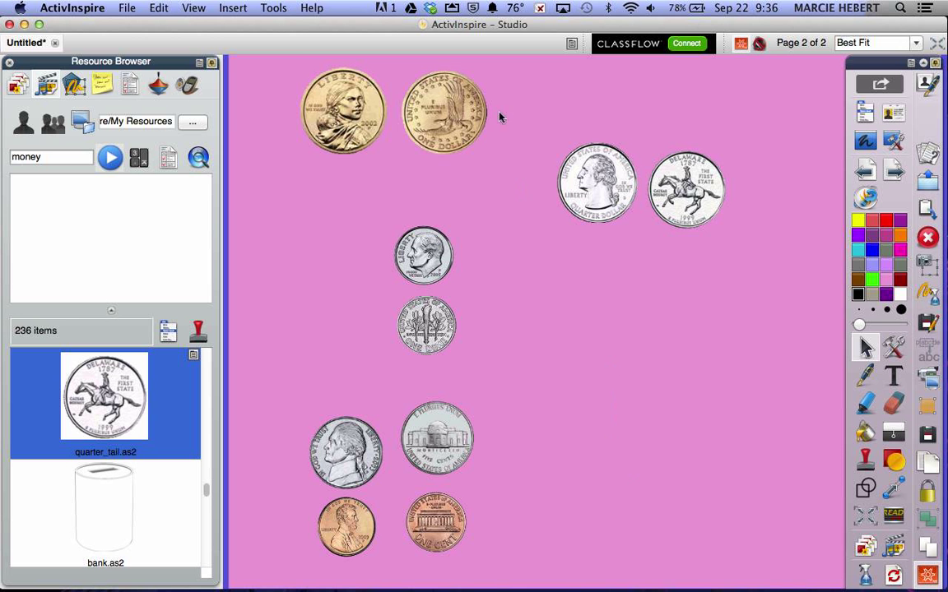
# Create a 'quarter' text label and move it to the page's lower right
pyautogui.click(894, 376)
pyautogui.click(618, 378)
pyautogui.write('qu')
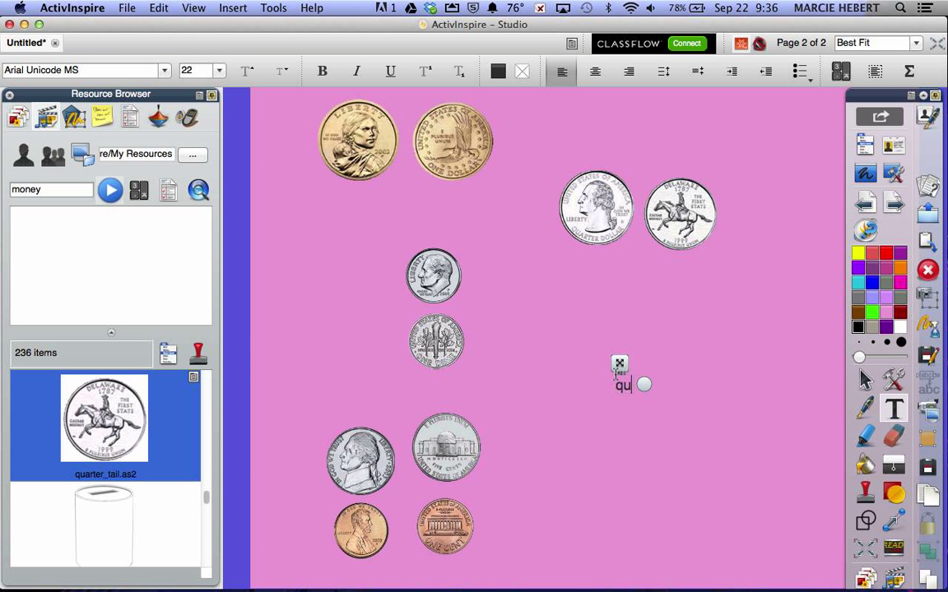
pyautogui.write('arter\\')
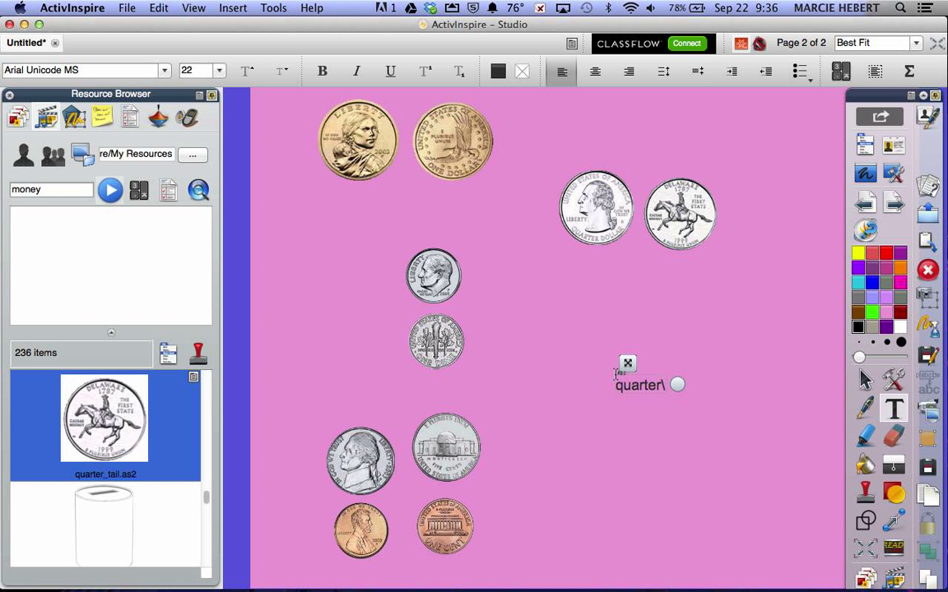
pyautogui.press('BackSpace')
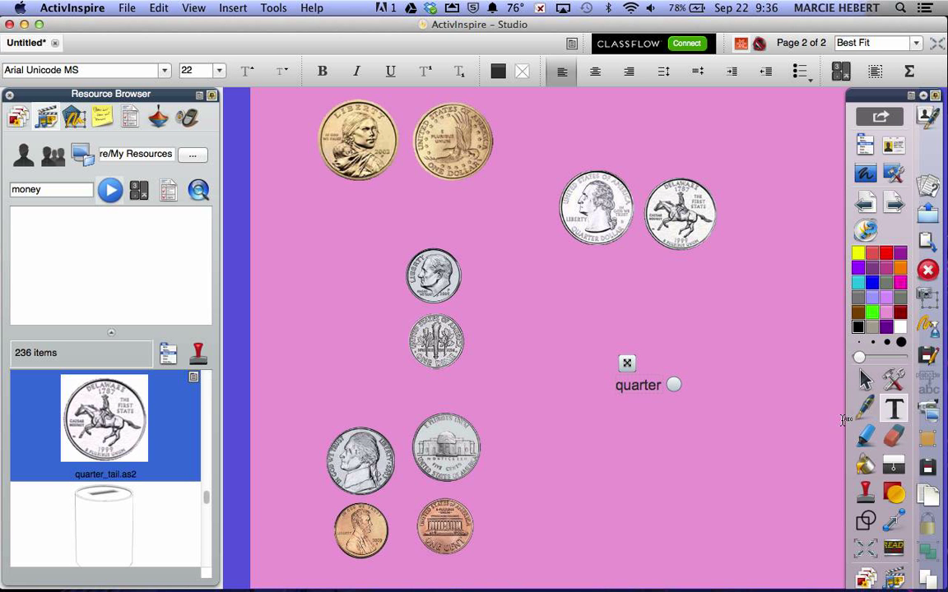
pyautogui.click(864, 379)
pyautogui.click(665, 386)
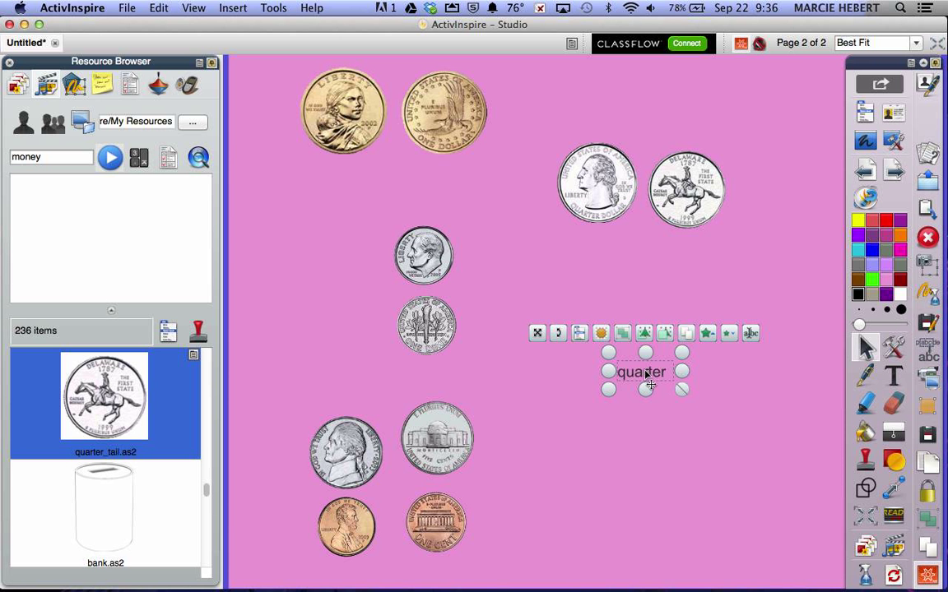
pyautogui.moveTo(650, 377); pyautogui.dragTo(697, 518)
pyautogui.click(689, 463)
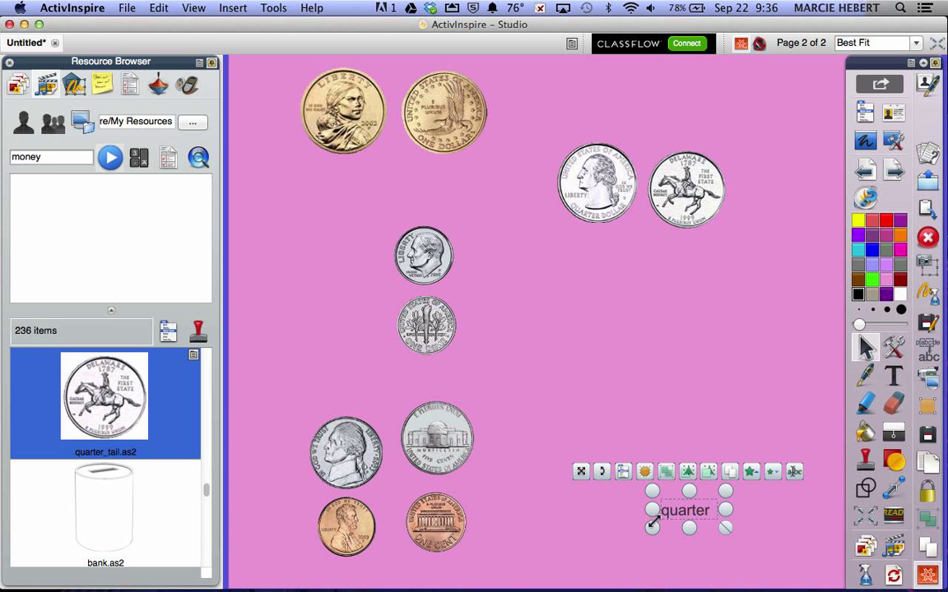
pyautogui.click(623, 472)
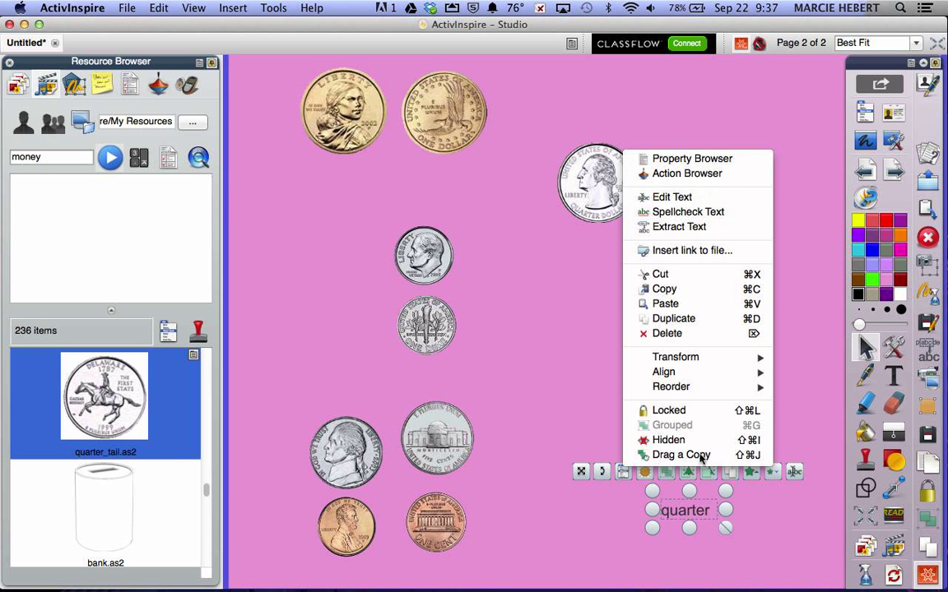
# Set the quarter label to Drag a Copy and pull out the first copies
pyautogui.click(701, 455)
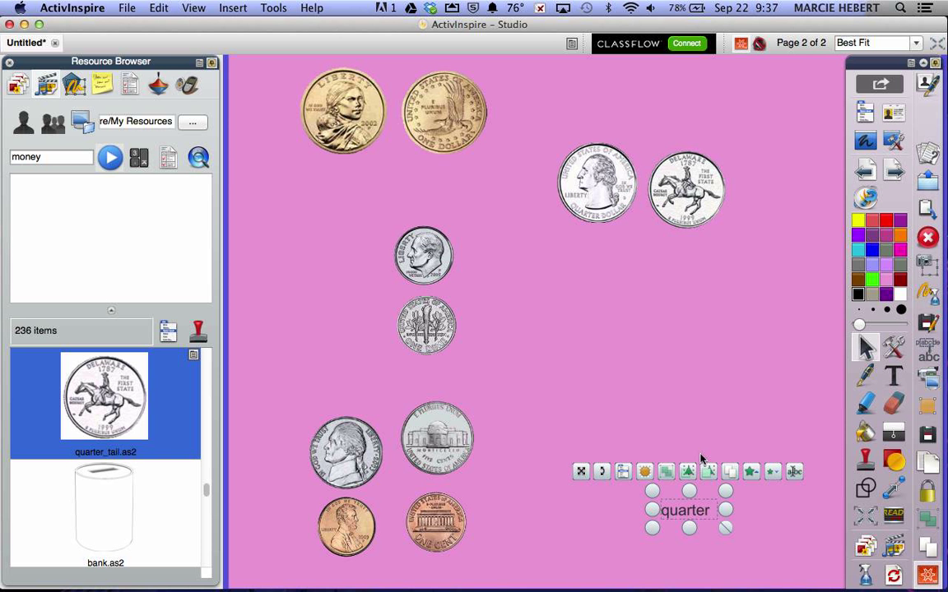
pyautogui.click(701, 451)
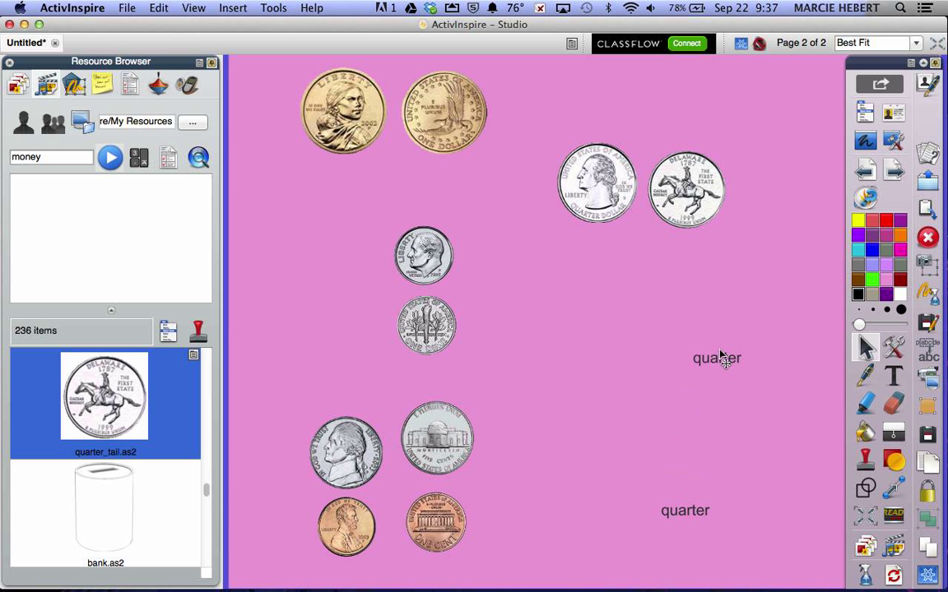
pyautogui.moveTo(720, 355); pyautogui.dragTo(723, 350)
pyautogui.moveTo(679, 510); pyautogui.dragTo(652, 362)
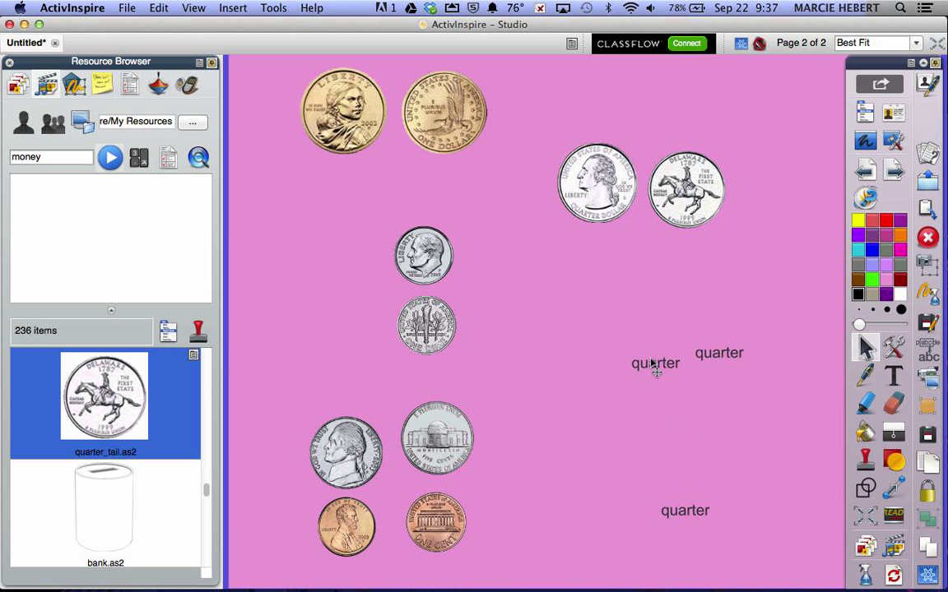
# Place label copies by the quarter, nickel, dime and dollar coins, moving the original lower
pyautogui.moveTo(684, 513); pyautogui.dragTo(614, 272)
pyautogui.moveTo(697, 515); pyautogui.dragTo(445, 492)
pyautogui.moveTo(698, 517); pyautogui.dragTo(439, 377)
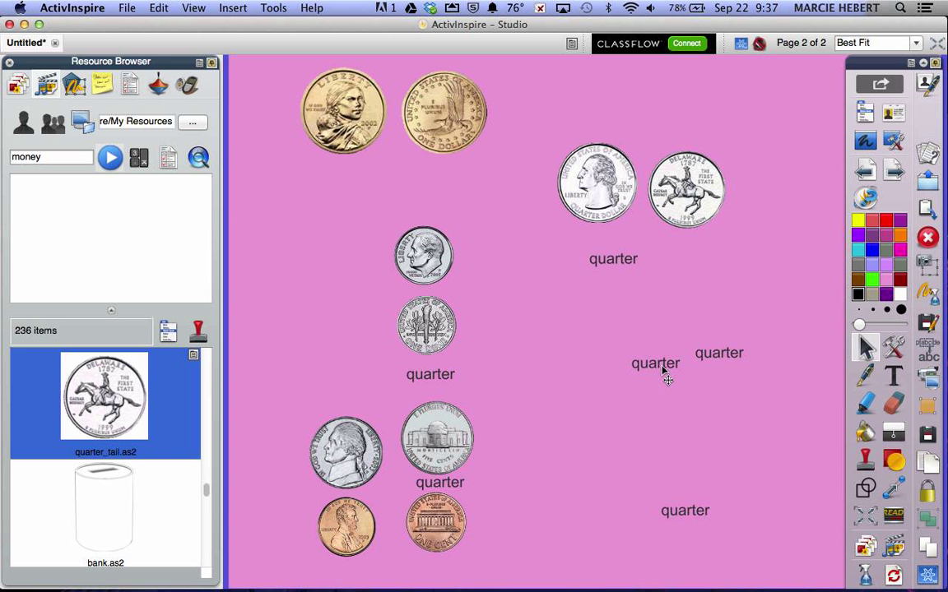
pyautogui.moveTo(666, 375); pyautogui.dragTo(442, 303)
pyautogui.moveTo(717, 362); pyautogui.dragTo(444, 189)
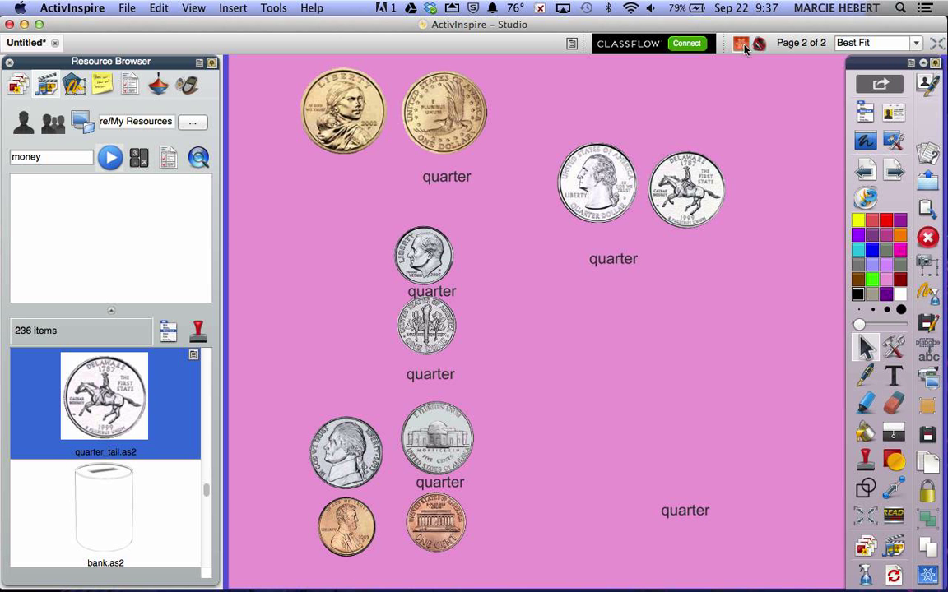
pyautogui.moveTo(689, 531); pyautogui.dragTo(748, 563)
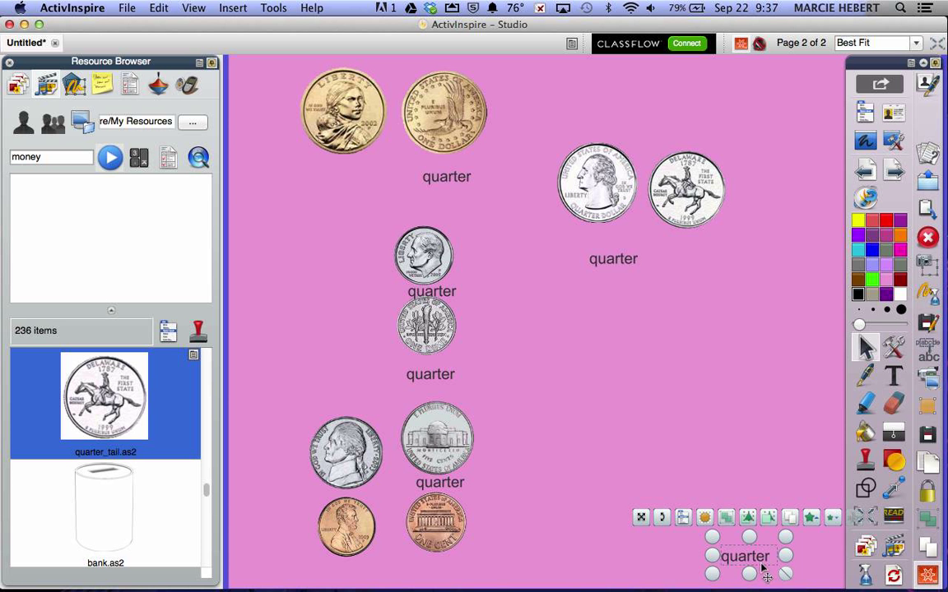
# Enlarge the bottom 'quarter' label to size 48 and widen it to one line
pyautogui.click(772, 560)
pyautogui.doubleClick(758, 560)
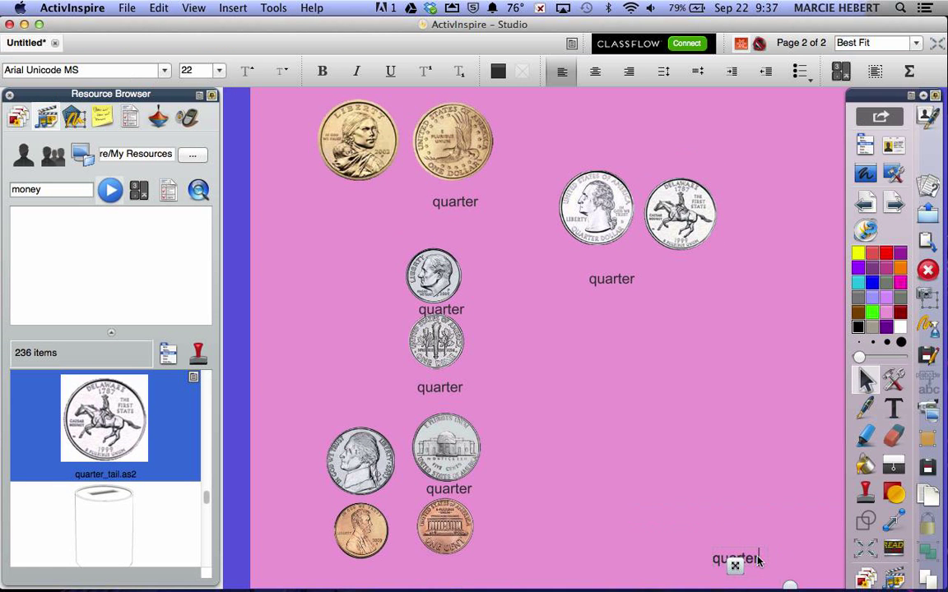
pyautogui.moveTo(762, 558); pyautogui.dragTo(700, 559)
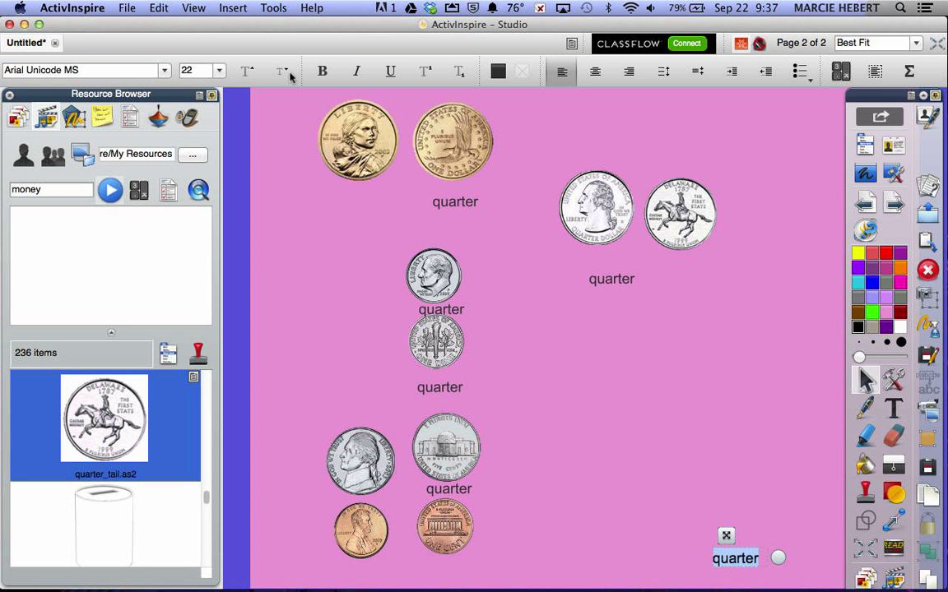
pyautogui.click(218, 71)
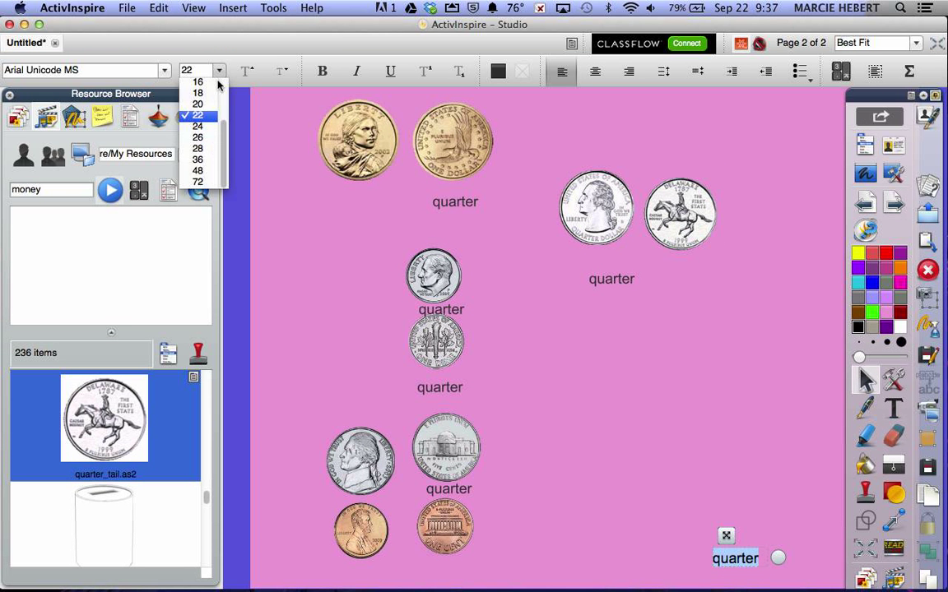
pyautogui.click(198, 170)
pyautogui.moveTo(727, 533); pyautogui.dragTo(607, 461)
pyautogui.moveTo(663, 514); pyautogui.dragTo(759, 507)
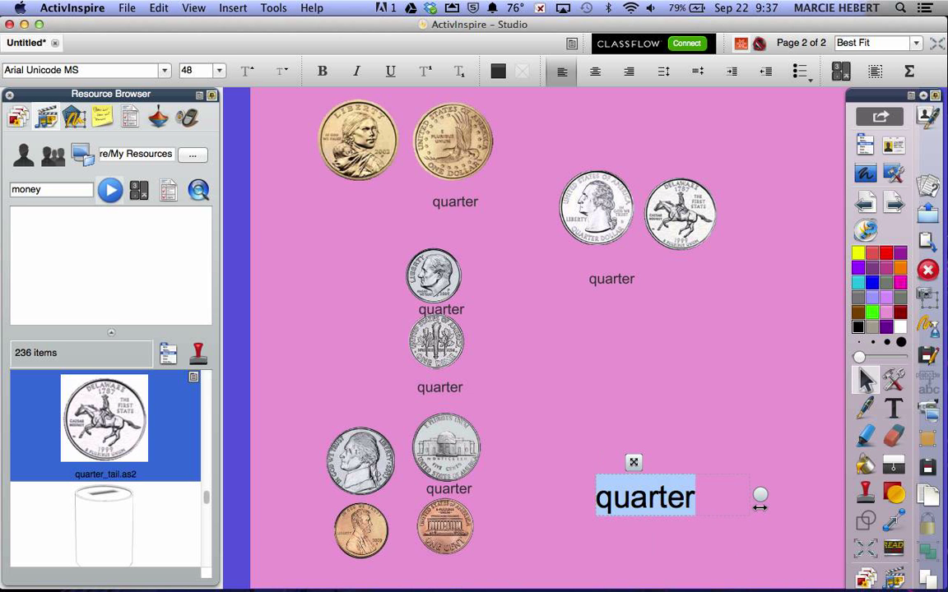
pyautogui.moveTo(633, 463); pyautogui.dragTo(676, 508)
# Drag two copies of the large 'quarter' label up beside the quarter coins
pyautogui.click(719, 434)
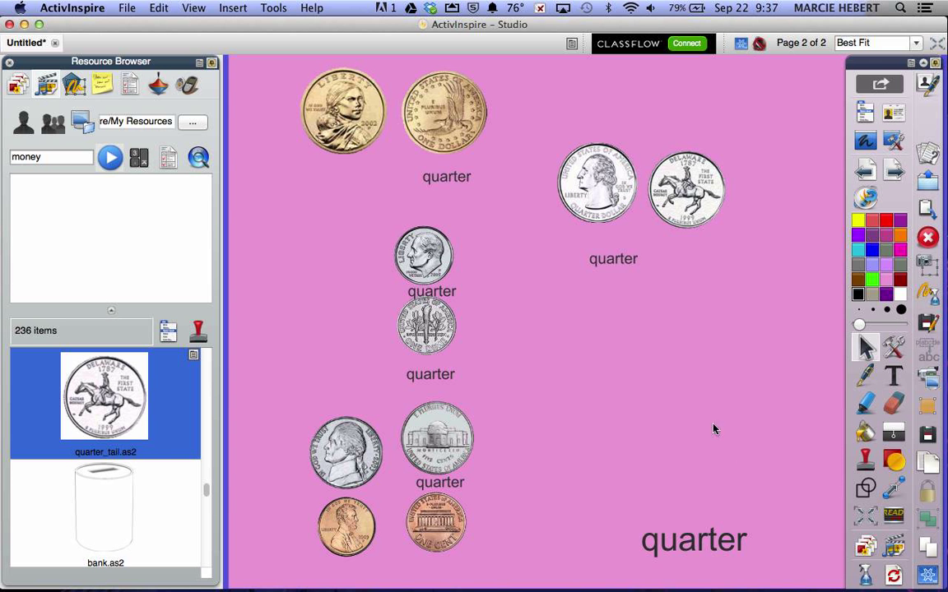
pyautogui.moveTo(703, 550); pyautogui.dragTo(681, 264)
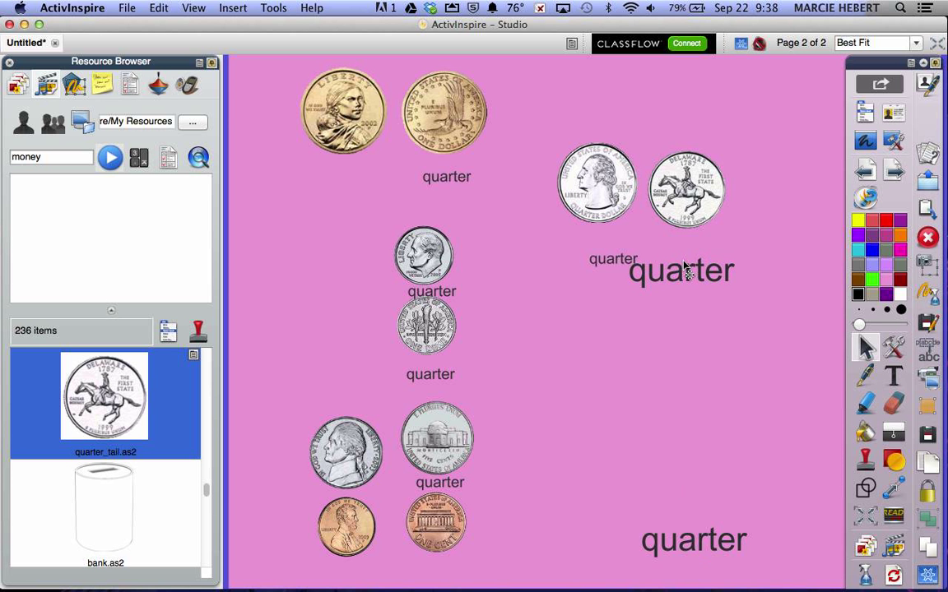
pyautogui.moveTo(708, 549); pyautogui.dragTo(696, 325)
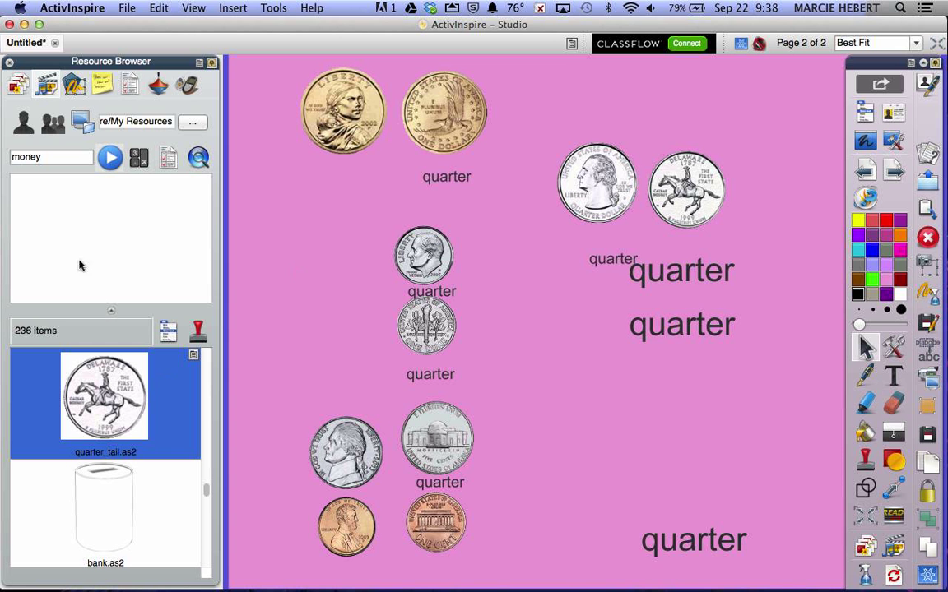
# Add page 3 and place the dime, nickel head and tail, and half dollar images
pyautogui.click(895, 172)
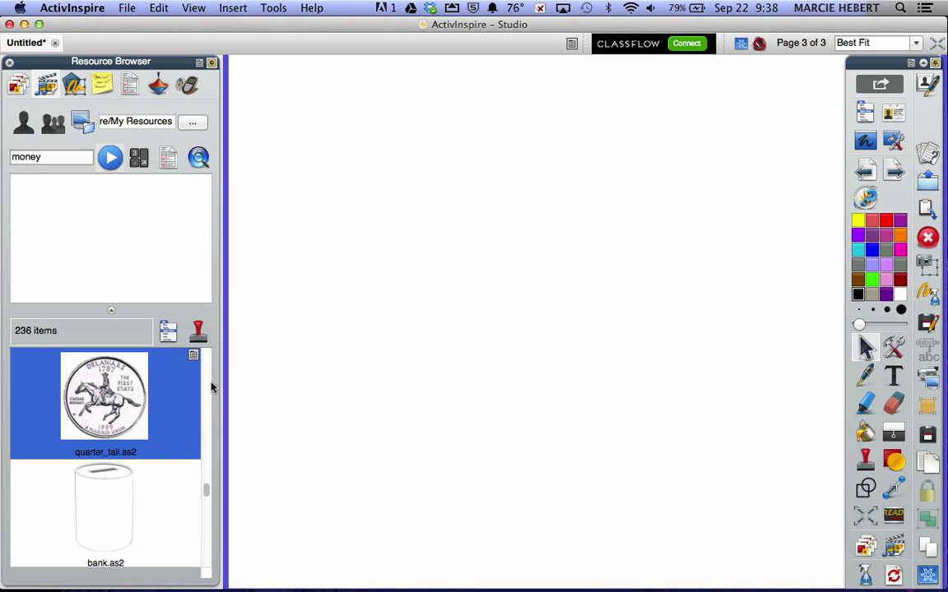
pyautogui.scroll(10, 207, 485)
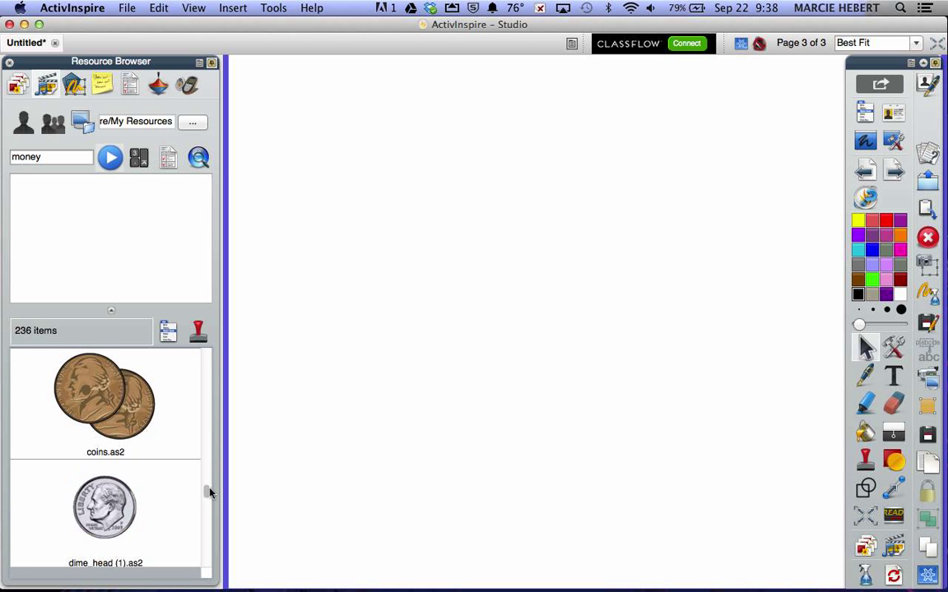
pyautogui.moveTo(118, 529); pyautogui.dragTo(277, 208)
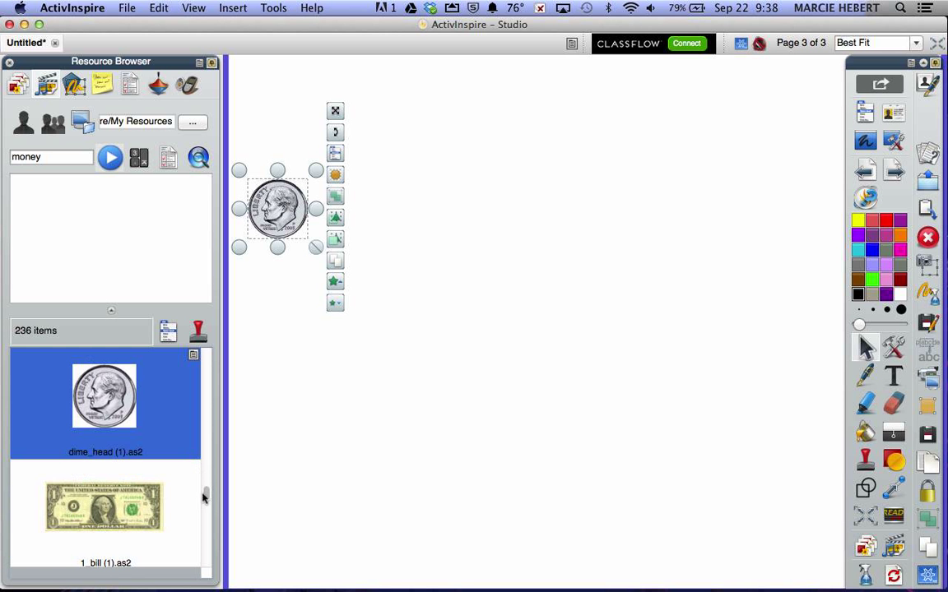
pyautogui.moveTo(207, 498); pyautogui.dragTo(210, 541)
pyautogui.moveTo(109, 380); pyautogui.dragTo(369, 291)
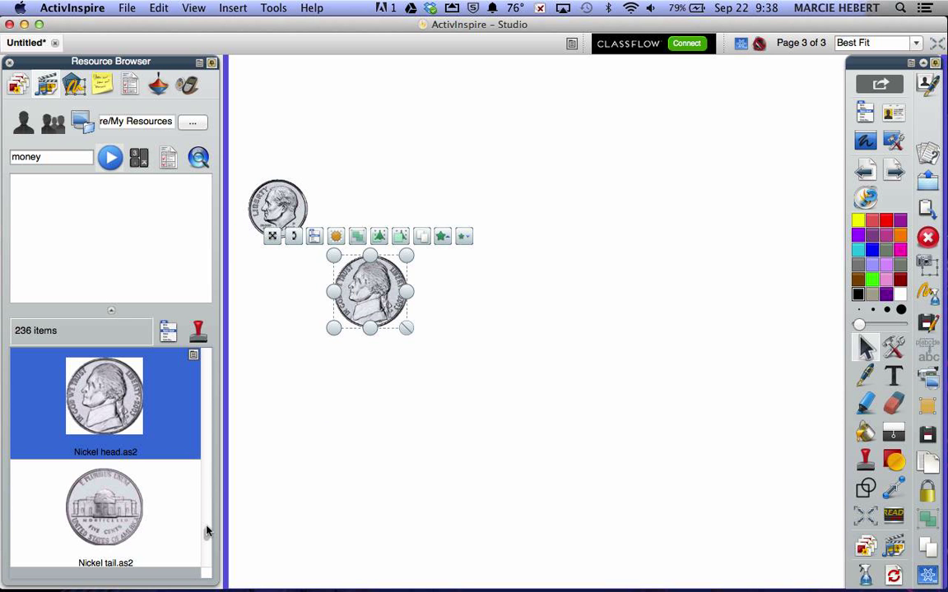
pyautogui.moveTo(104, 503); pyautogui.dragTo(384, 386)
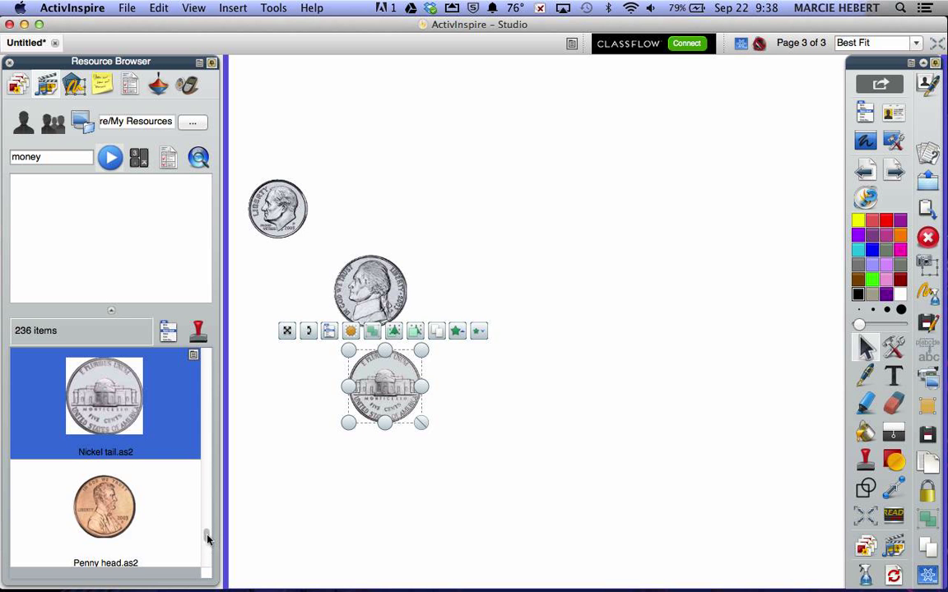
pyautogui.scroll(3, 207, 536)
pyautogui.moveTo(99, 403); pyautogui.dragTo(428, 200)
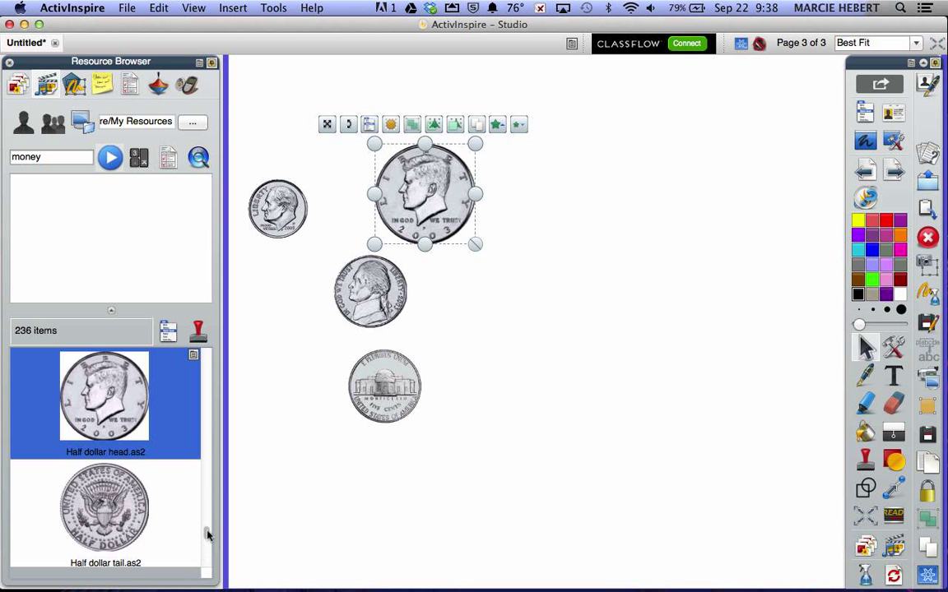
# Add the quarter image and shrink the half dollar to coin size
pyautogui.scroll(-4, 206, 532)
pyautogui.scroll(2, 206, 532)
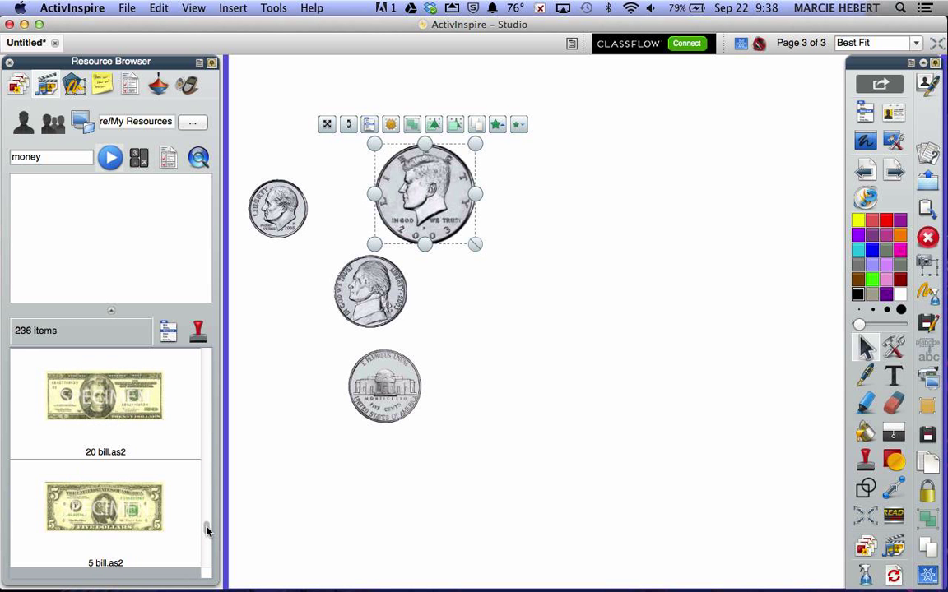
pyautogui.scroll(-6, 206, 532)
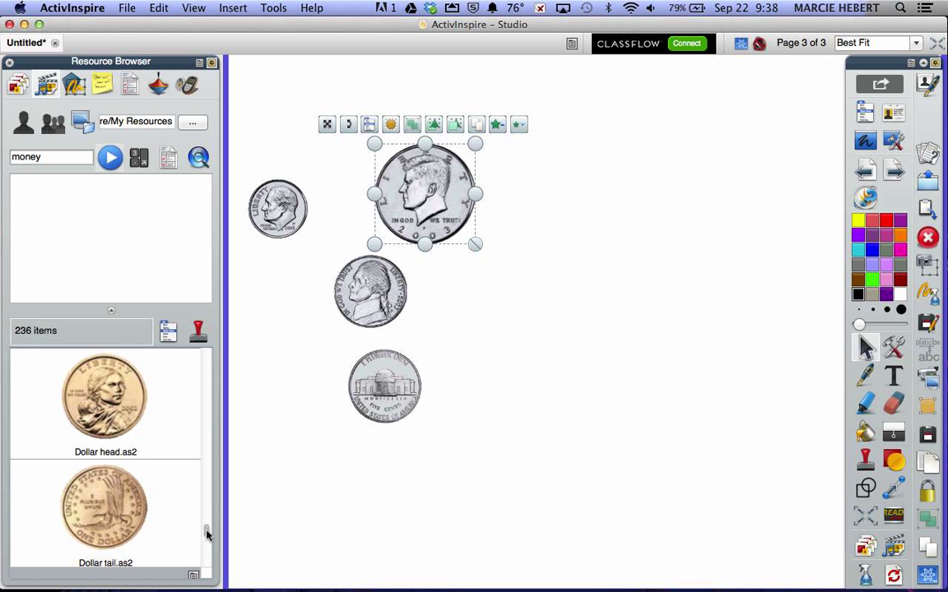
pyautogui.scroll(1, 207, 534)
pyautogui.scroll(-4, 165, 516)
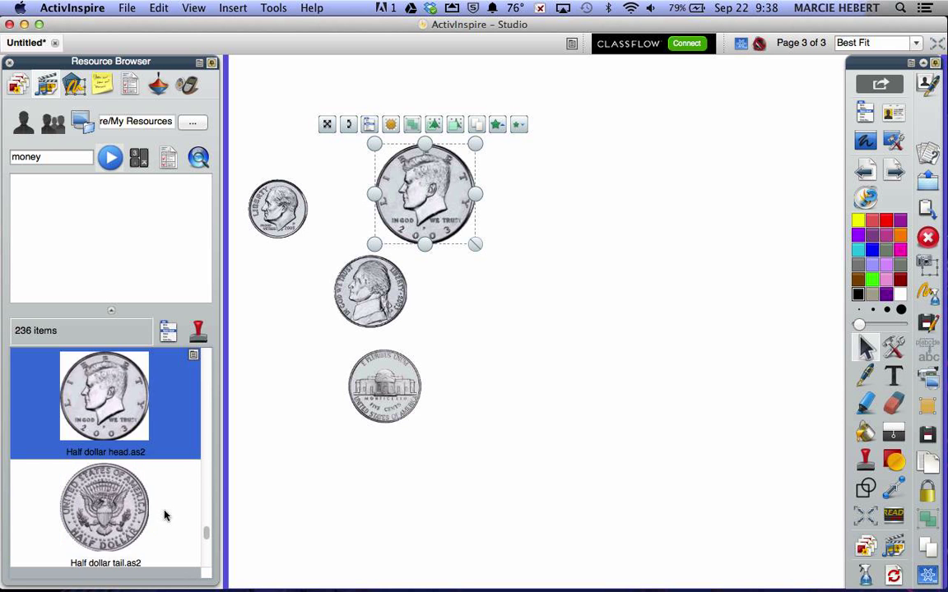
pyautogui.scroll(-3, 165, 515)
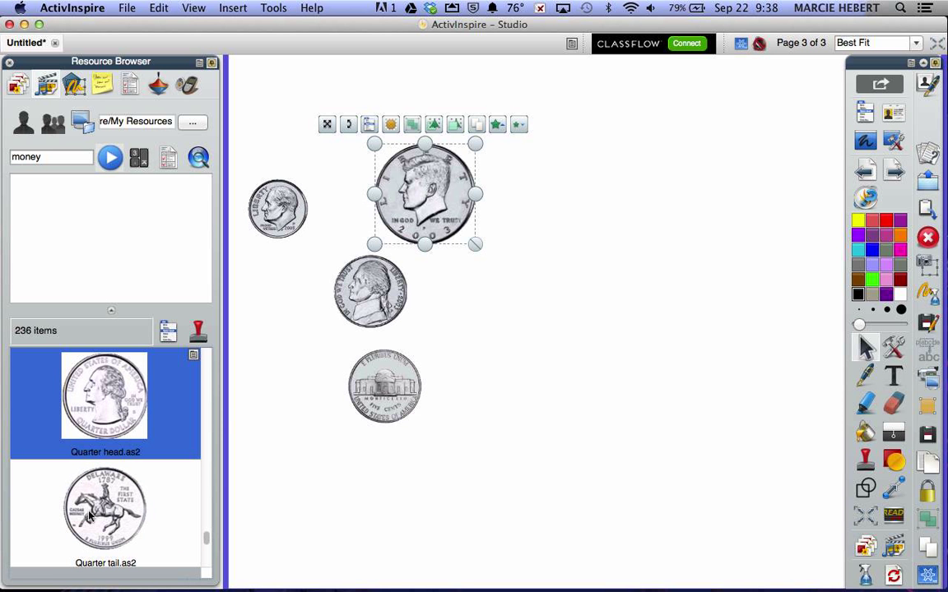
pyautogui.moveTo(97, 421); pyautogui.dragTo(532, 338)
pyautogui.moveTo(411, 215); pyautogui.dragTo(326, 148)
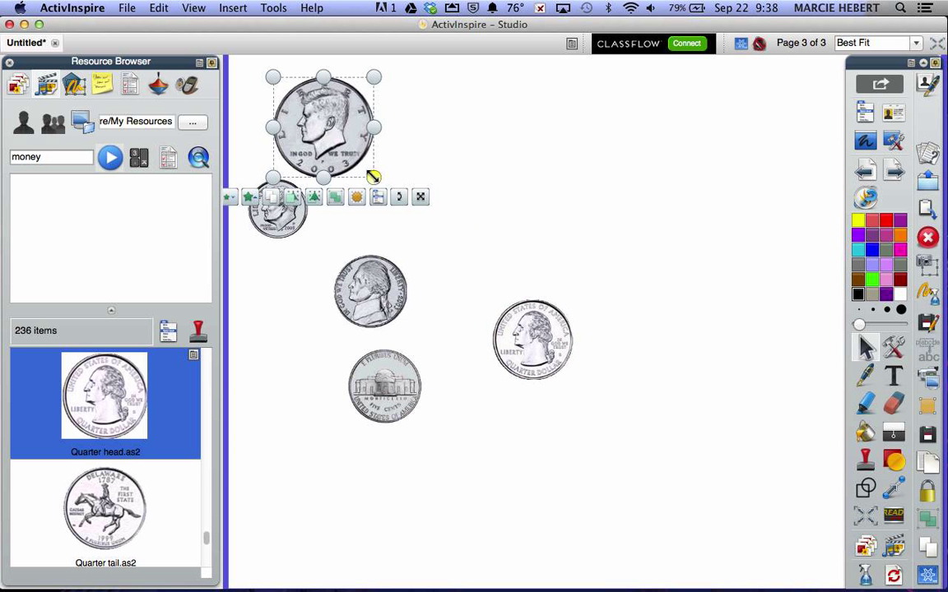
pyautogui.moveTo(372, 176); pyautogui.dragTo(345, 152)
# Line up dime, both nickels, quarter and half dollar in a row along the bottom
pyautogui.moveTo(294, 231); pyautogui.dragTo(362, 205)
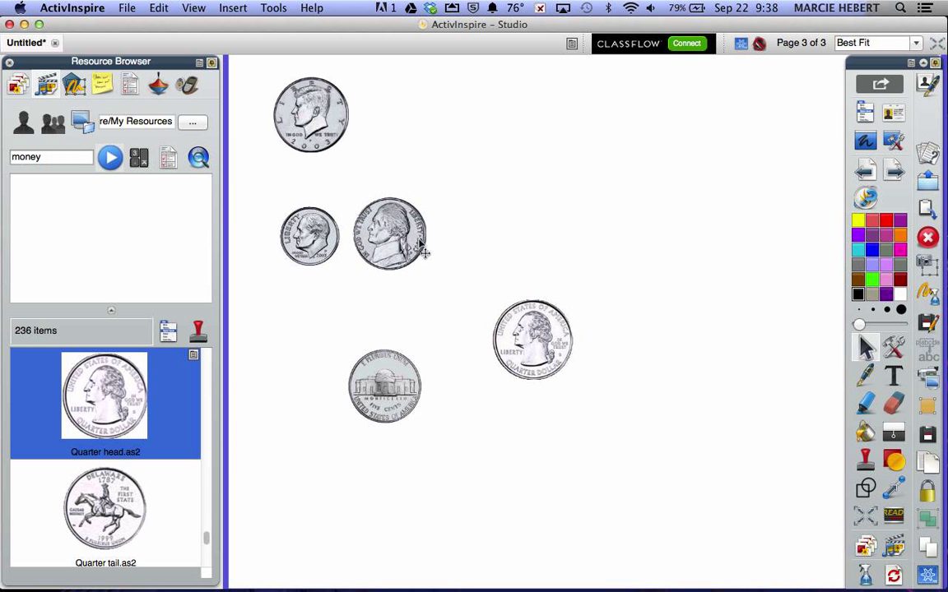
pyautogui.moveTo(488, 322); pyautogui.dragTo(438, 221)
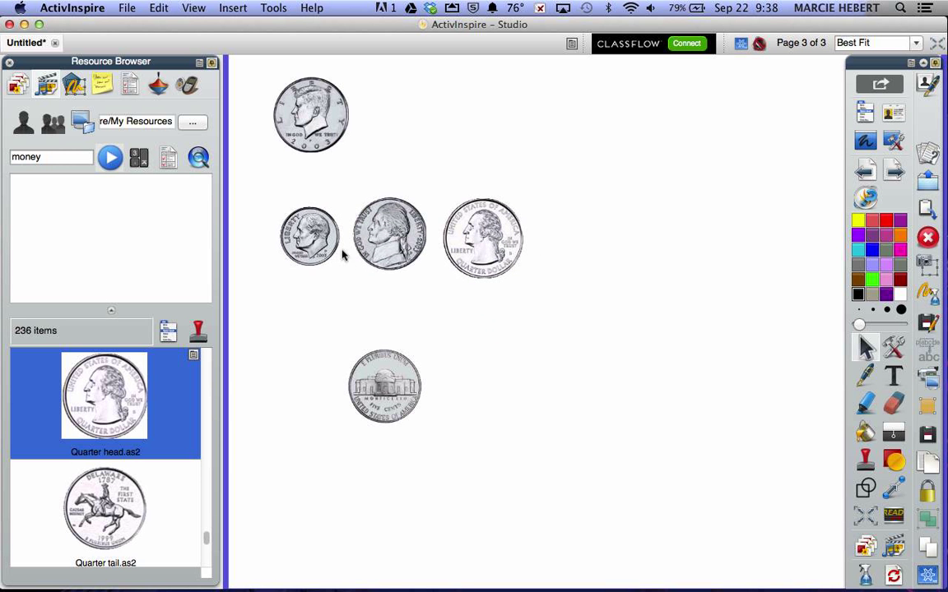
pyautogui.moveTo(322, 247); pyautogui.dragTo(302, 560)
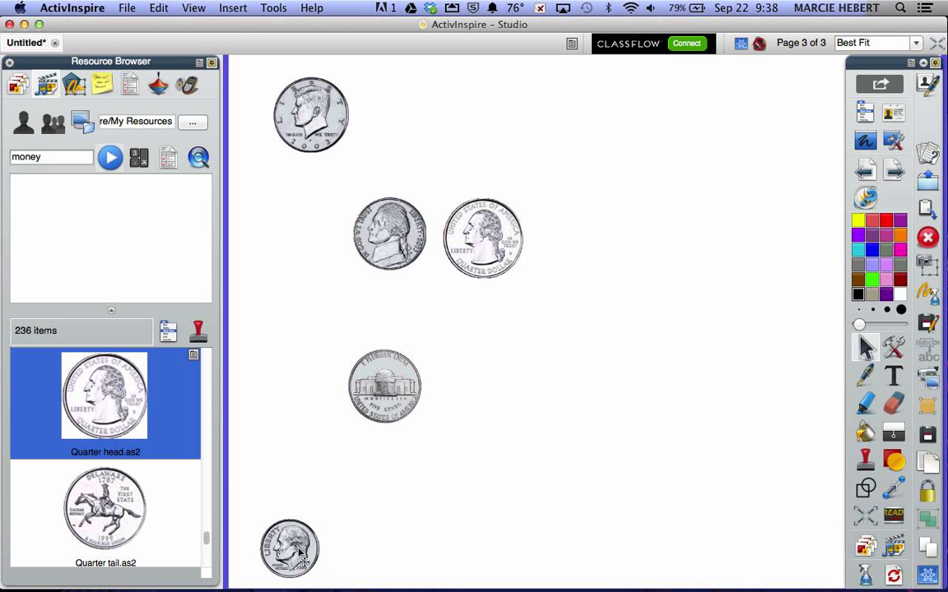
pyautogui.moveTo(378, 390); pyautogui.dragTo(356, 547)
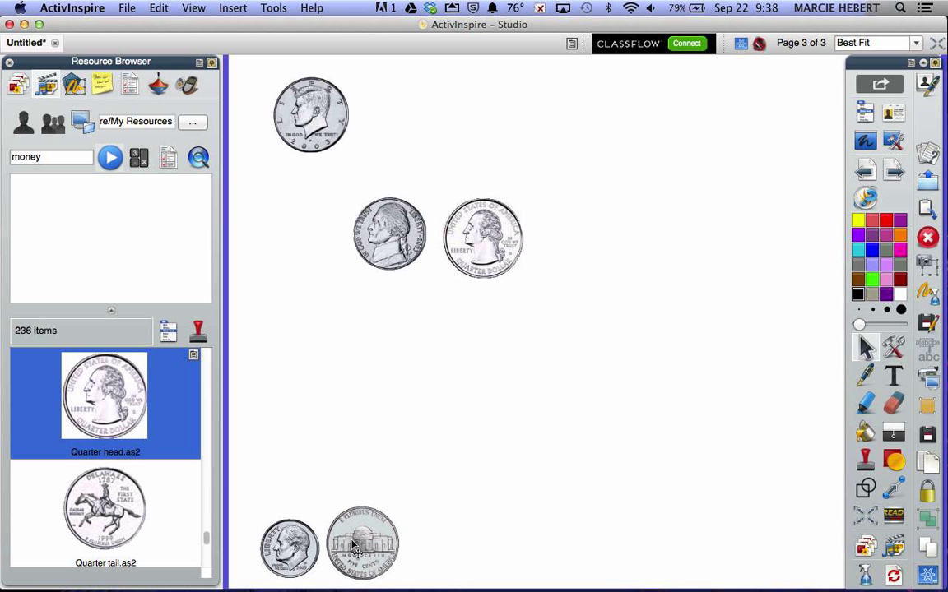
pyautogui.moveTo(392, 228); pyautogui.dragTo(444, 540)
pyautogui.moveTo(473, 272); pyautogui.dragTo(527, 545)
pyautogui.moveTo(311, 123); pyautogui.dragTo(624, 546)
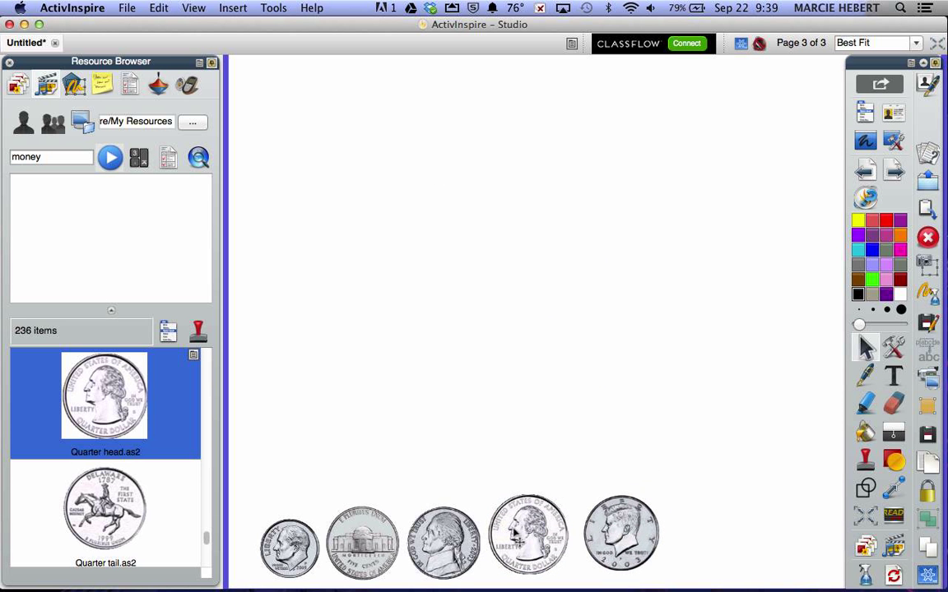
pyautogui.moveTo(514, 533)
pyautogui.mouseDown()
pyautogui.moveTo(527, 543)
pyautogui.moveTo(519, 538)
pyautogui.mouseUp()
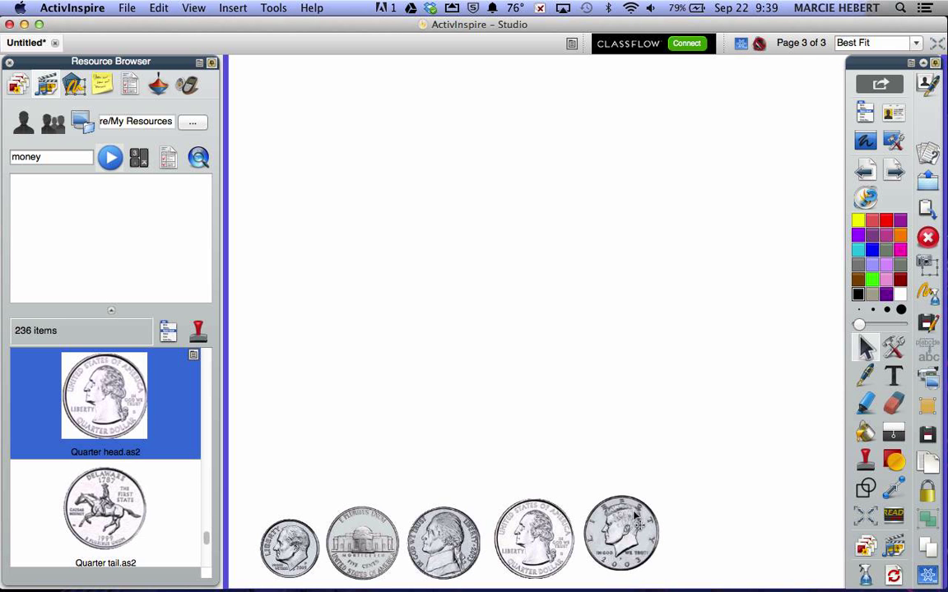
pyautogui.moveTo(635, 524)
pyautogui.mouseDown()
pyautogui.moveTo(655, 533)
pyautogui.moveTo(621, 536)
pyautogui.mouseUp()
# Set the half dollar, quarter and Jefferson nickel to Drag a Copy
pyautogui.click(567, 478)
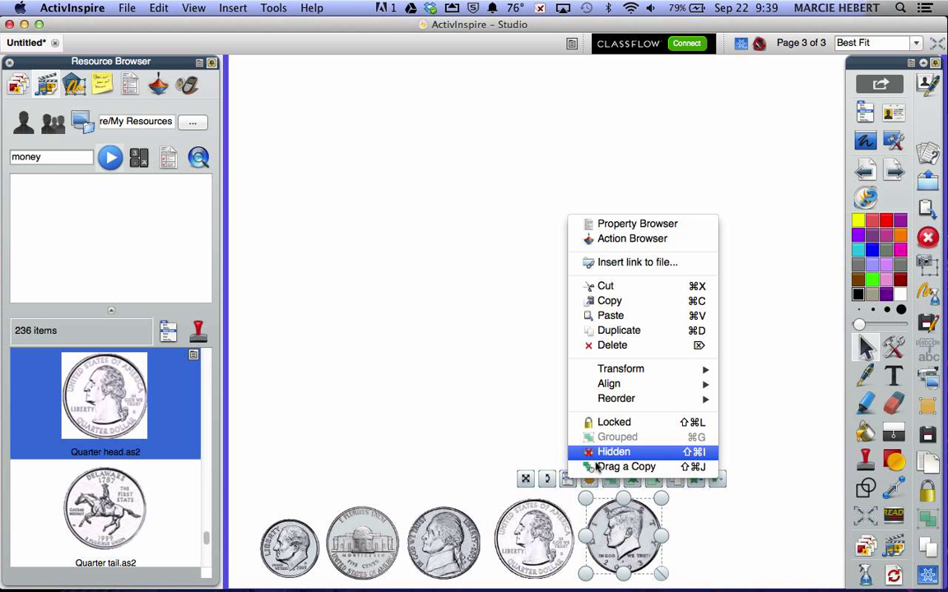
pyautogui.click(600, 467)
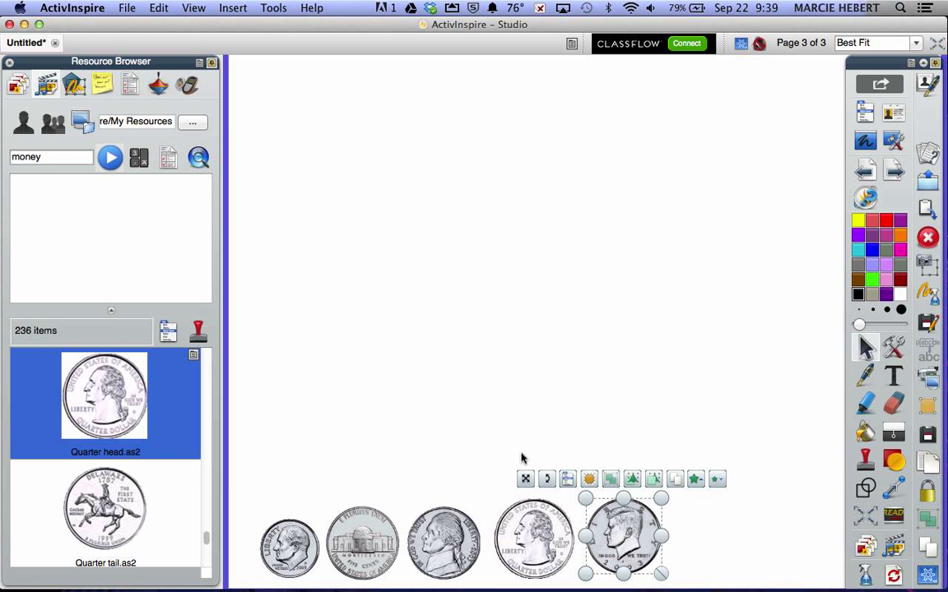
pyautogui.click(529, 503)
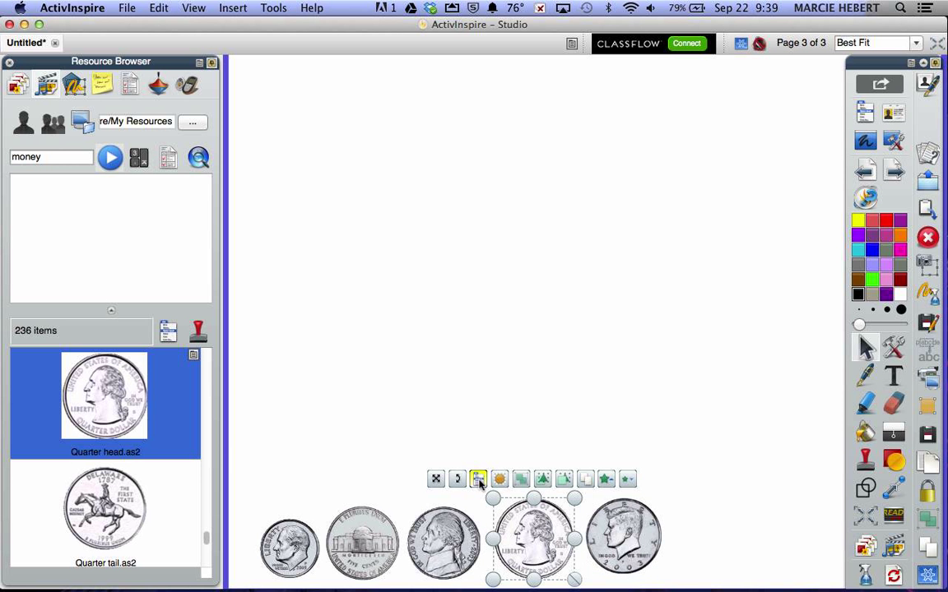
pyautogui.click(478, 479)
pyautogui.click(501, 450)
pyautogui.click(444, 539)
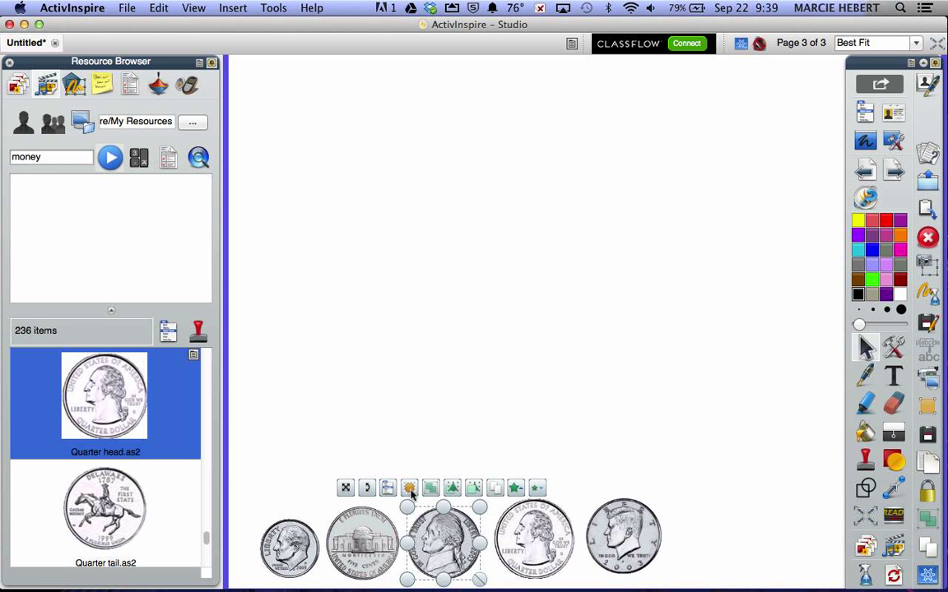
pyautogui.click(409, 488)
pyautogui.click(448, 479)
# Set the Monticello nickel and the dime to Drag a Copy, then deselect
pyautogui.click(351, 512)
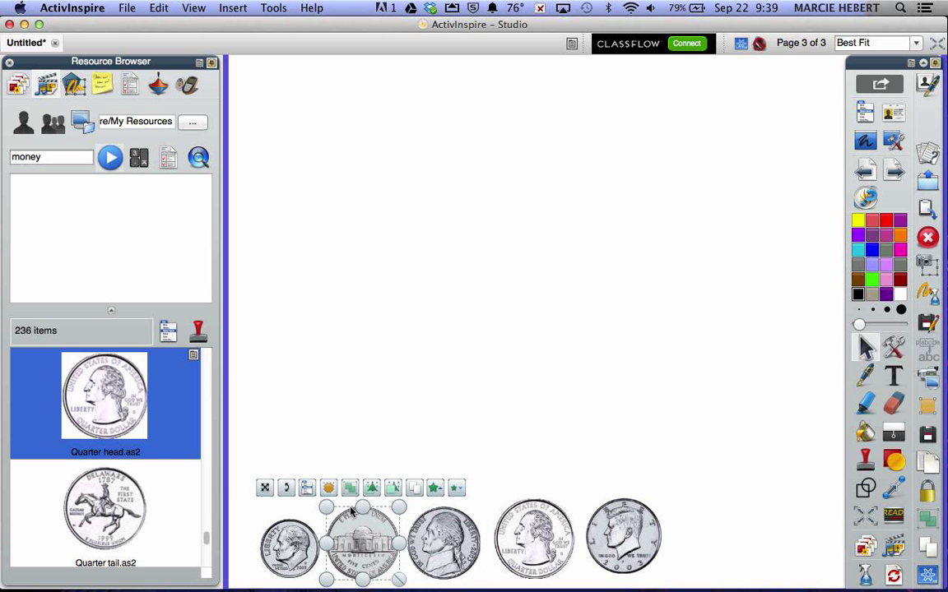
pyautogui.click(328, 488)
pyautogui.click(345, 468)
pyautogui.click(252, 481)
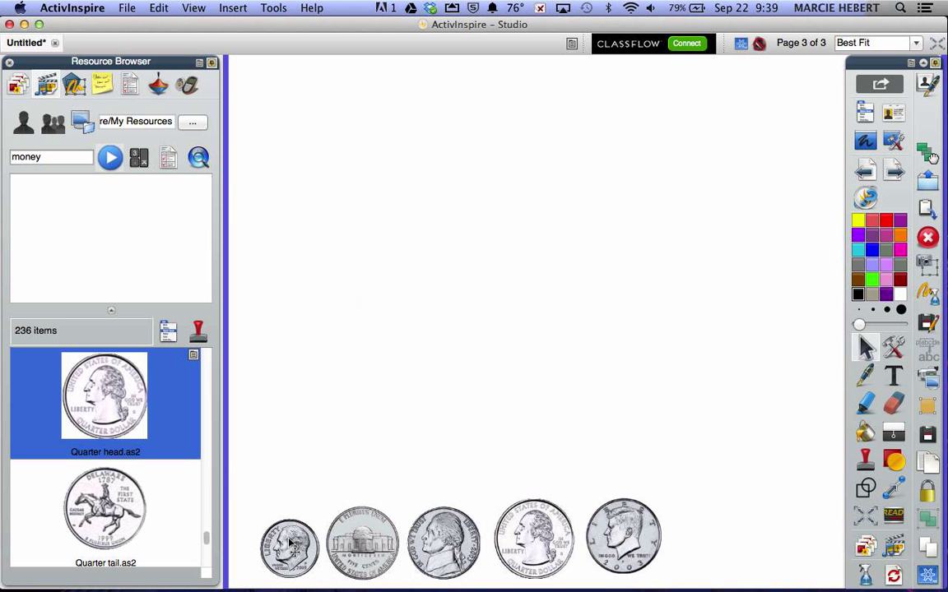
pyautogui.click(290, 548)
pyautogui.click(236, 491)
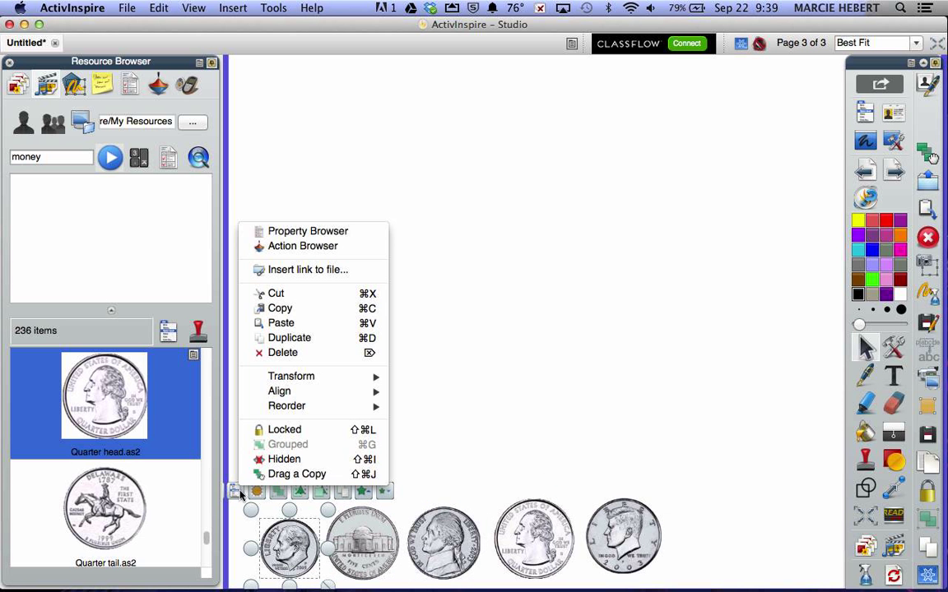
pyautogui.click(295, 475)
pyautogui.click(664, 431)
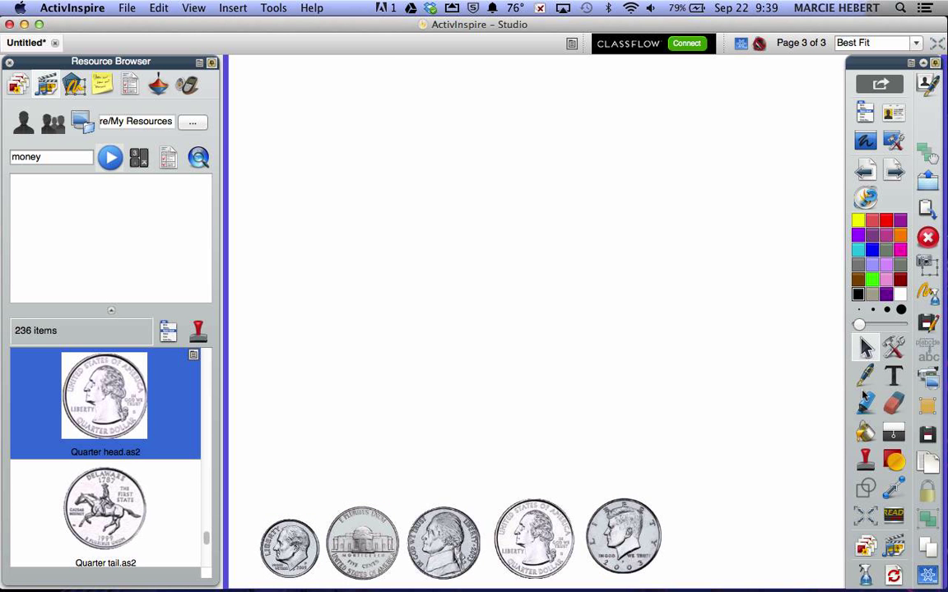
# Write '$1.05' in size 72 text and move it to the upper centre of page 3
pyautogui.click(894, 377)
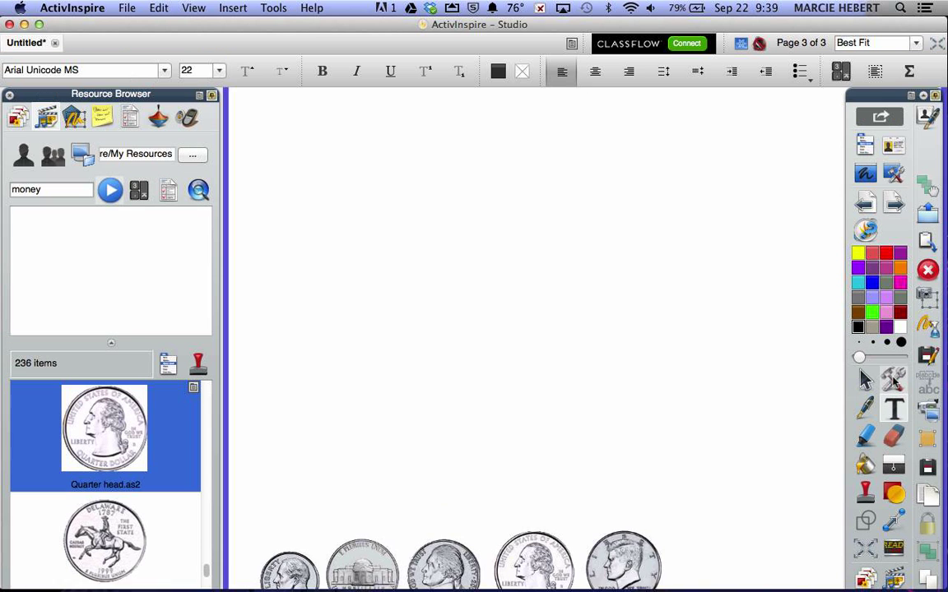
pyautogui.click(288, 149)
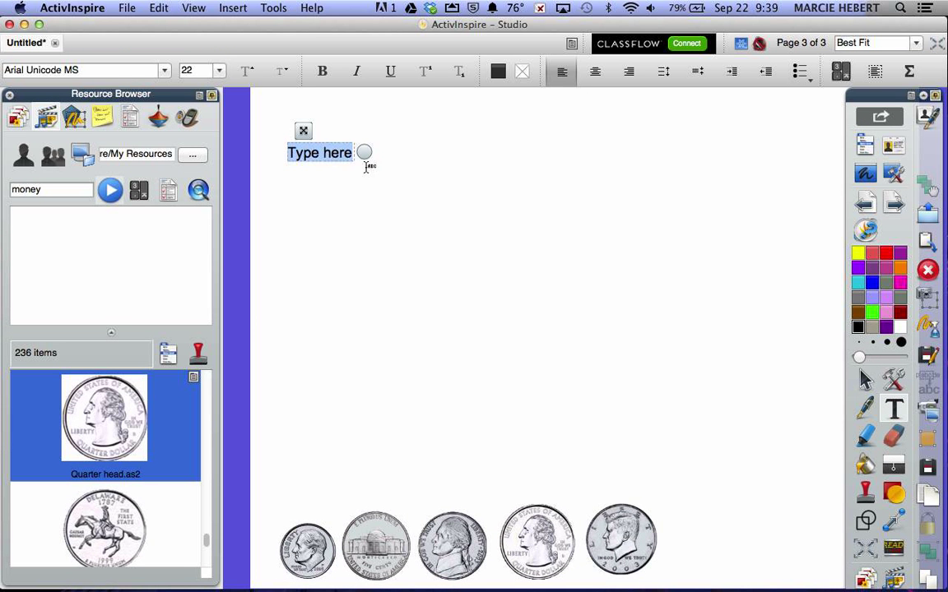
pyautogui.click(220, 72)
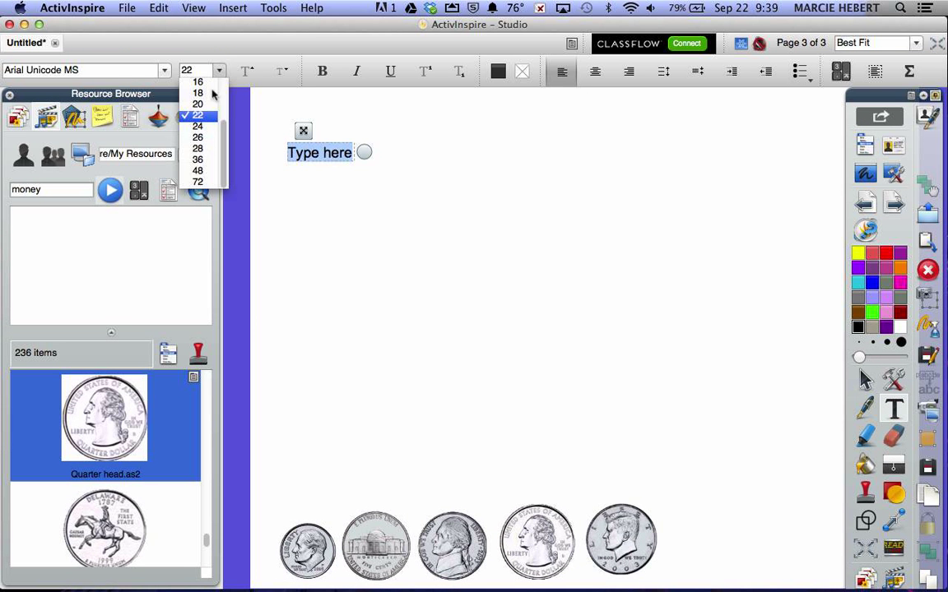
pyautogui.click(199, 181)
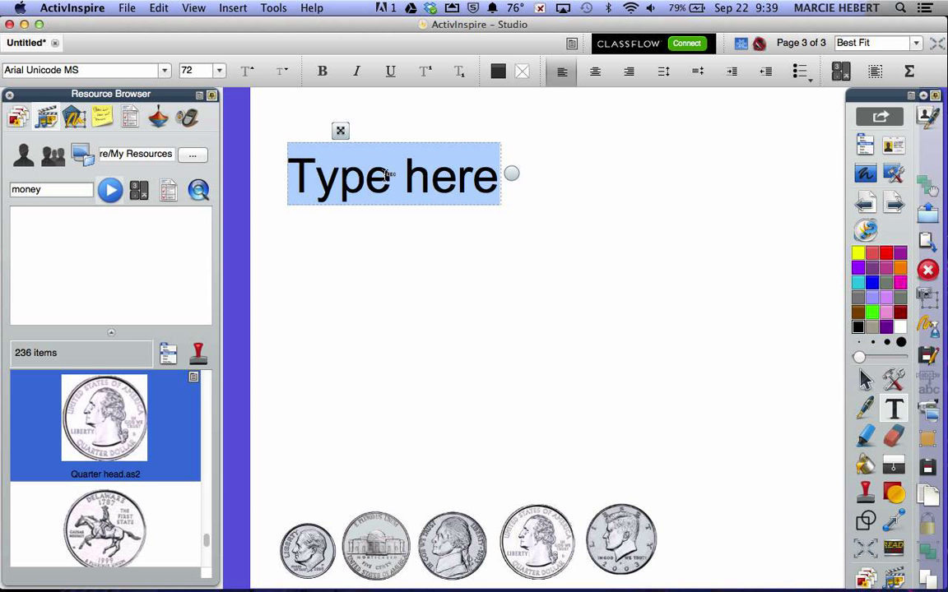
pyautogui.write('$')
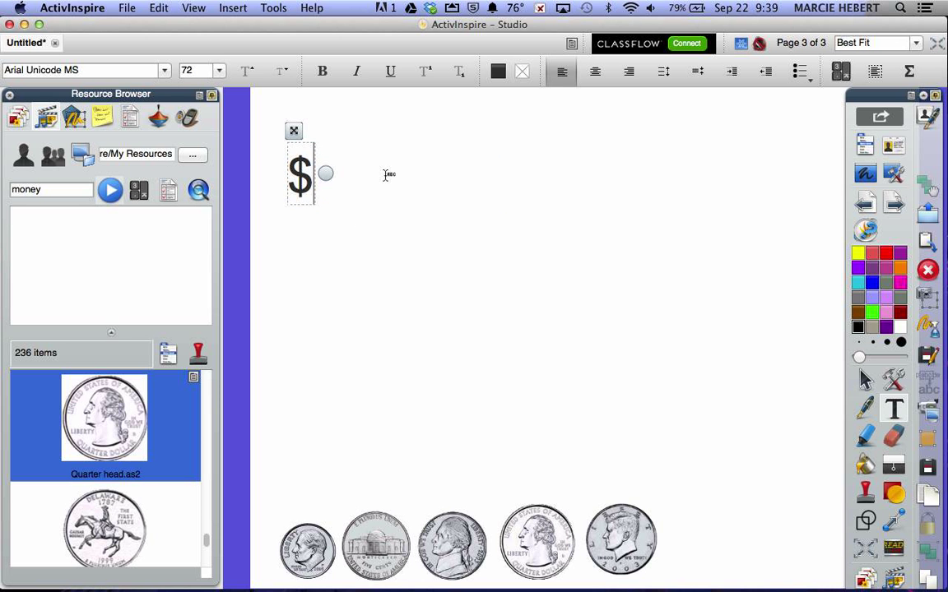
pyautogui.write('1.0')
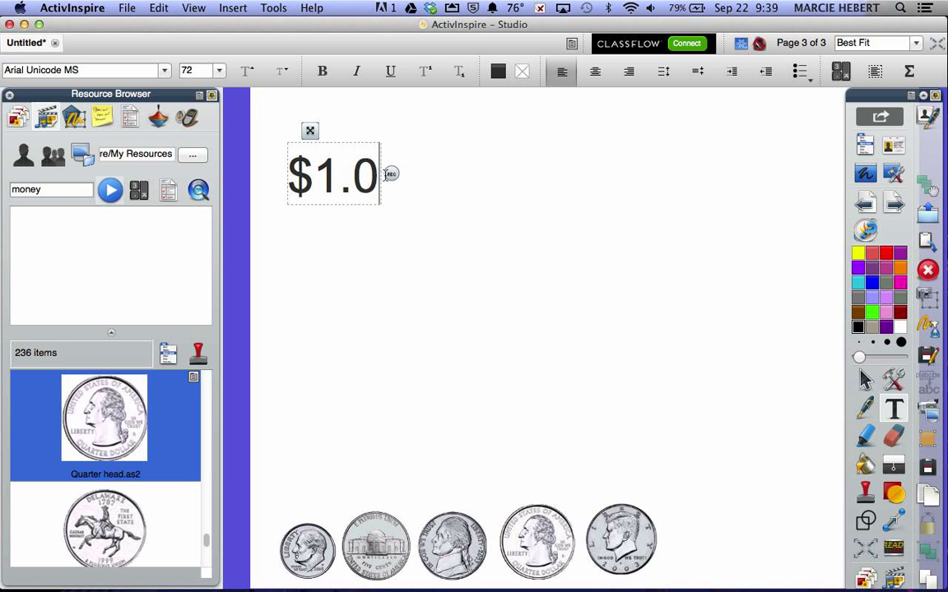
pyautogui.write('5')
pyautogui.click(362, 307)
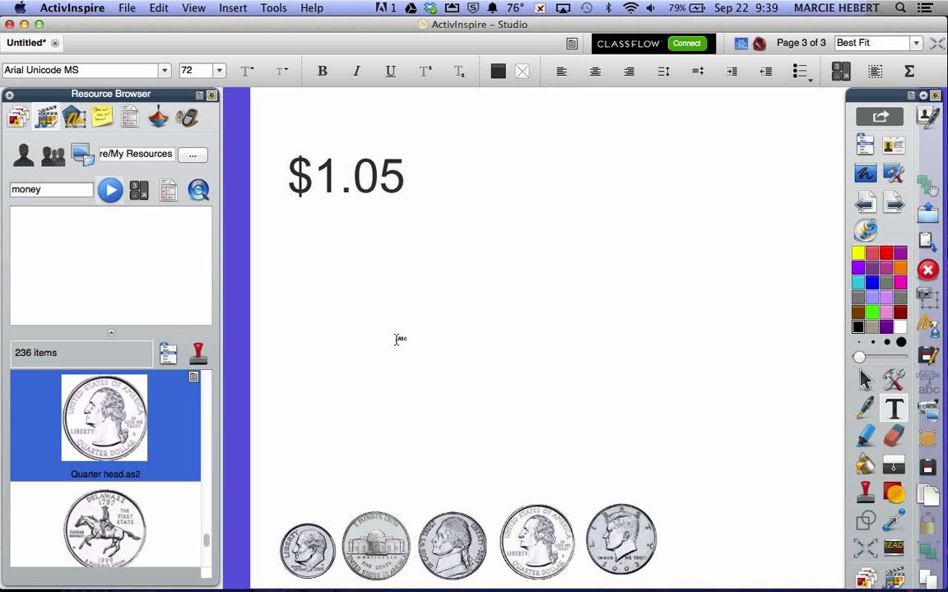
pyautogui.click(366, 194)
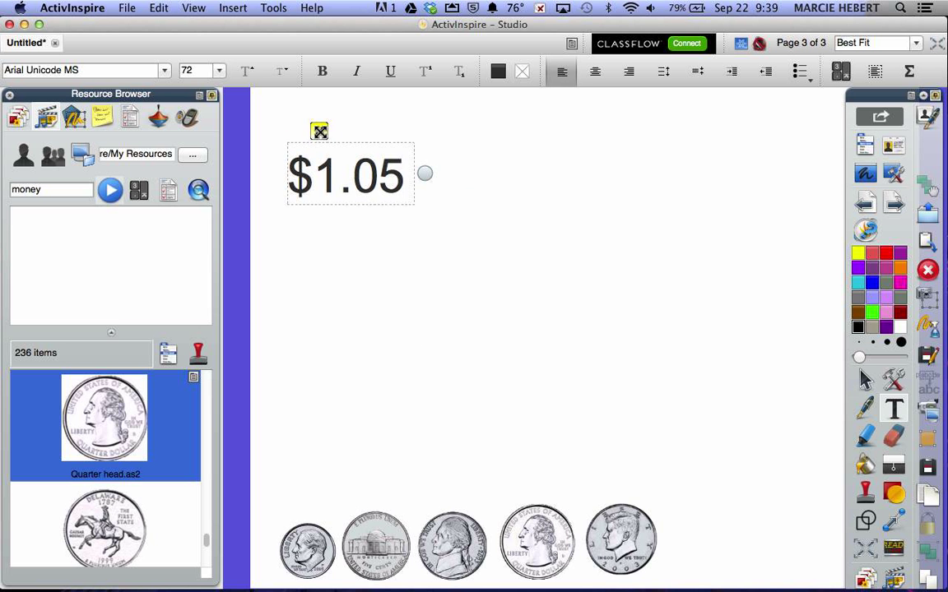
pyautogui.moveTo(318, 131); pyautogui.dragTo(519, 142)
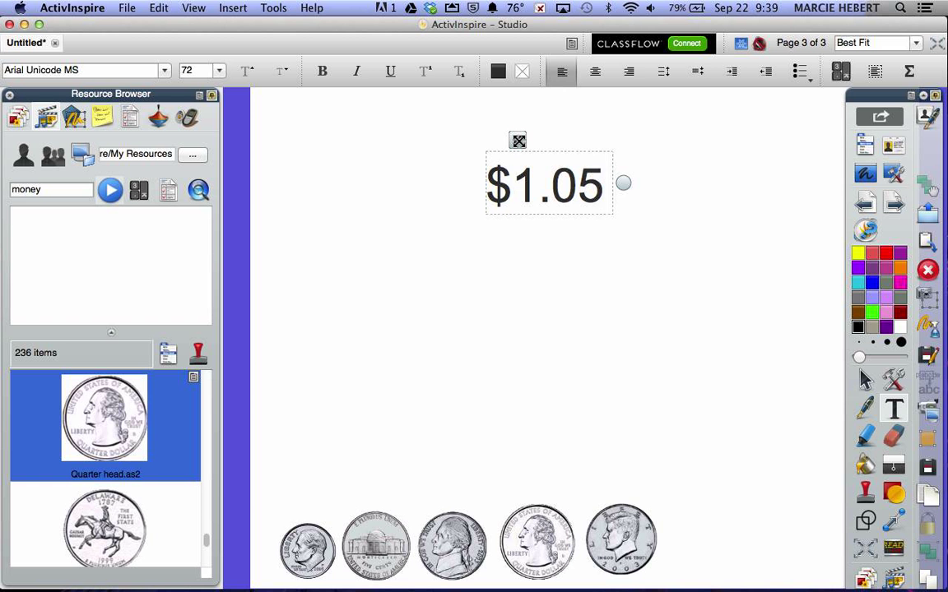
pyautogui.click(679, 192)
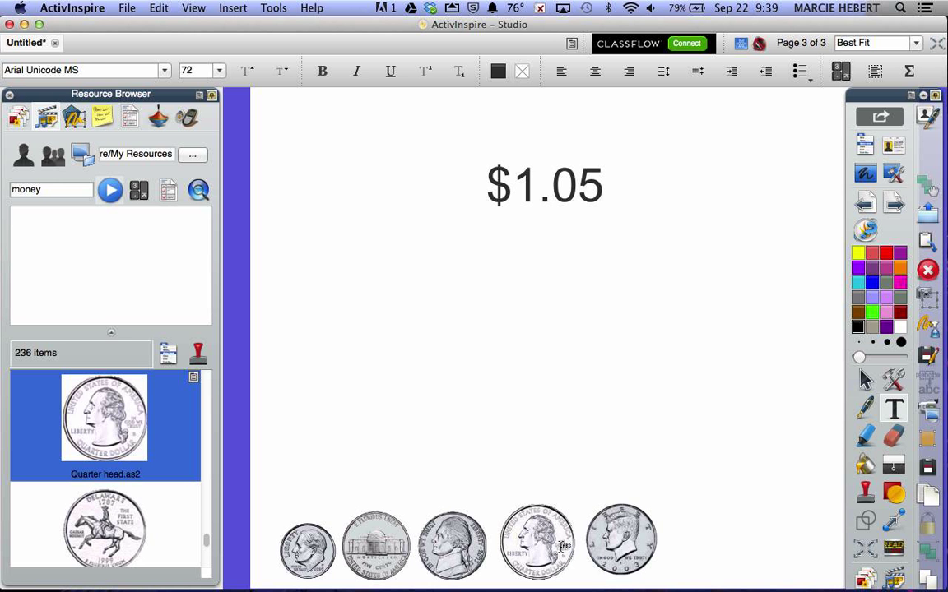
# Draw a thick black rectangle around the coin row and lock it
pyautogui.click(893, 493)
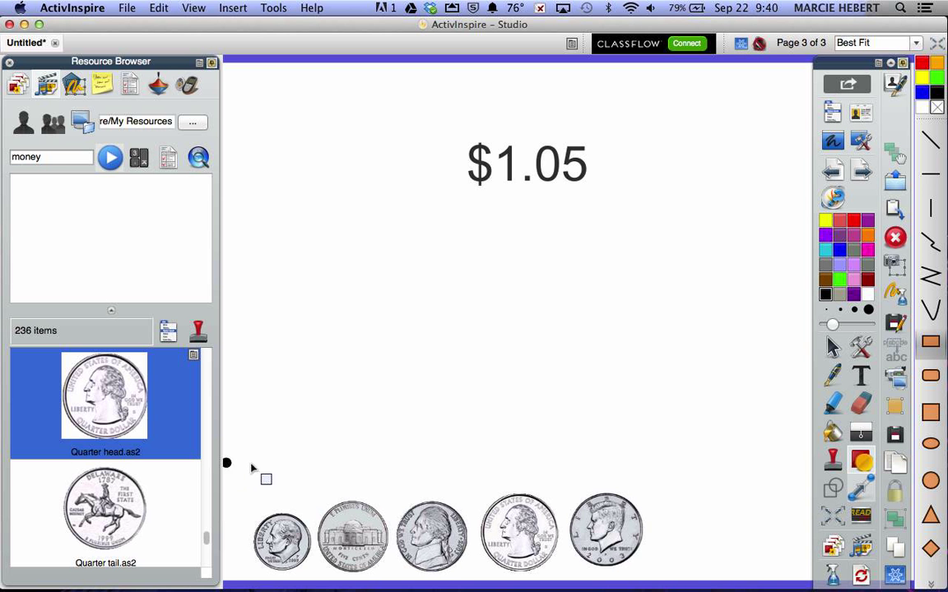
pyautogui.moveTo(226, 464); pyautogui.dragTo(696, 586)
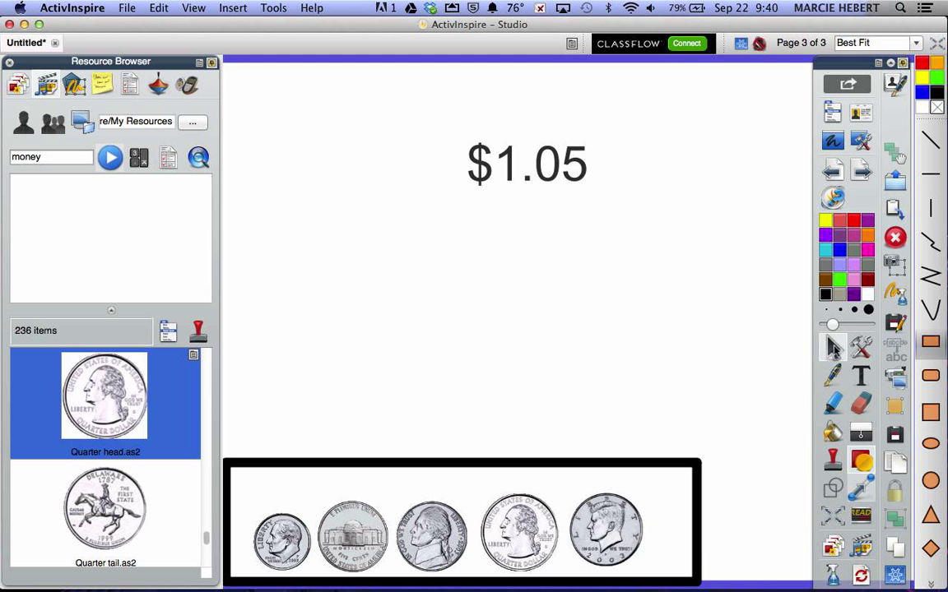
pyautogui.click(692, 468)
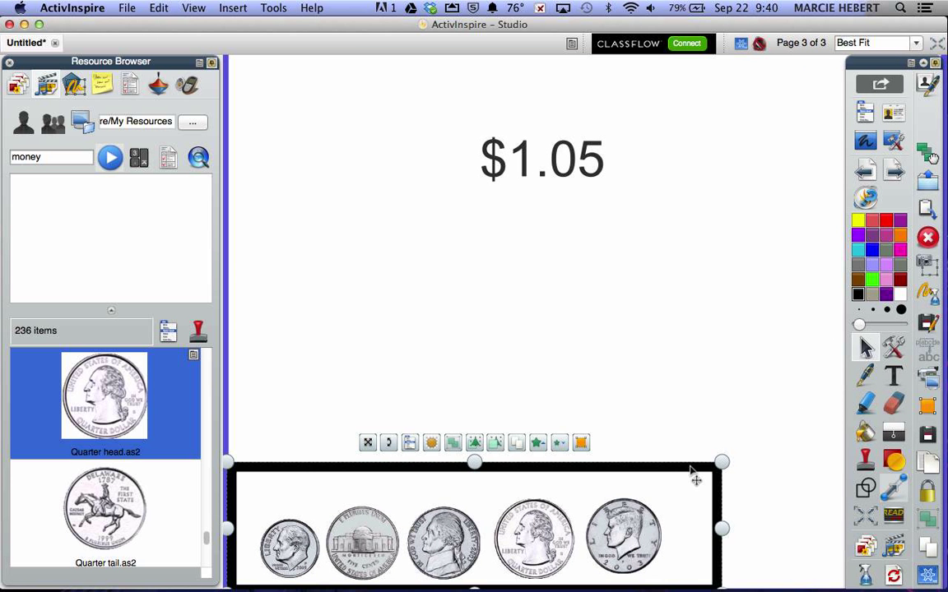
pyautogui.click(409, 442)
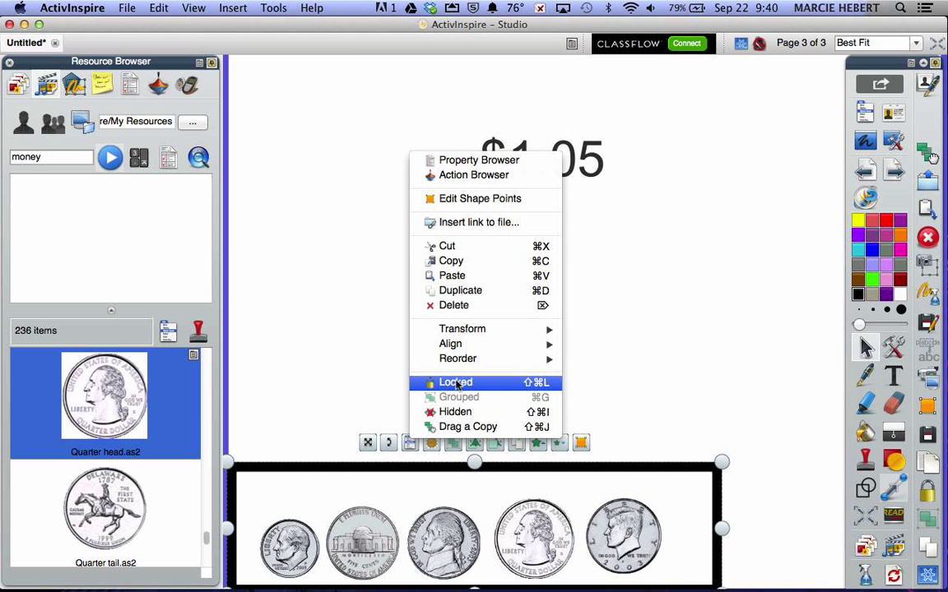
pyautogui.click(456, 384)
pyautogui.click(458, 385)
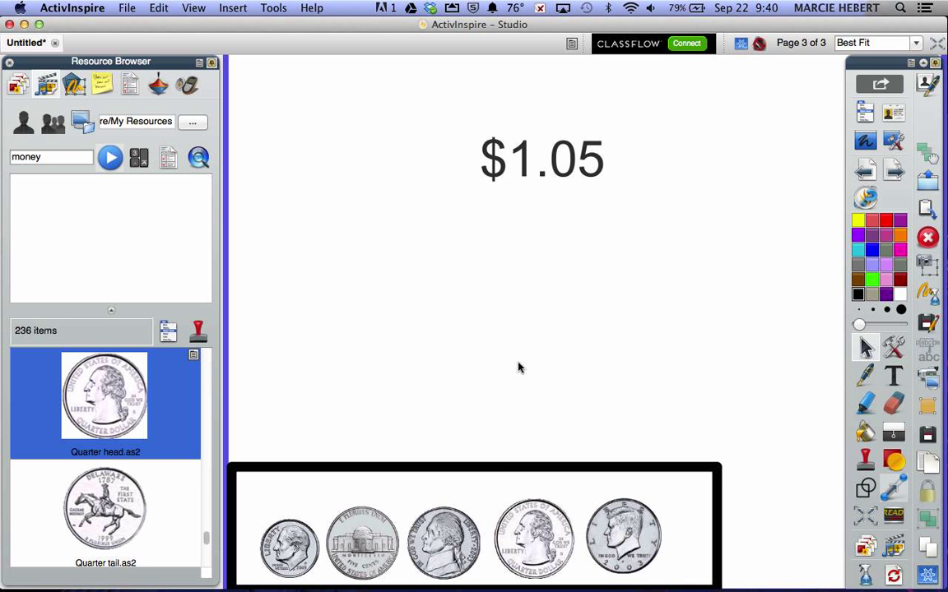
# Drag out half dollar, quarter, two nickel and dime copies under $1.05
pyautogui.moveTo(542, 541); pyautogui.dragTo(569, 336)
pyautogui.moveTo(623, 536); pyautogui.dragTo(639, 339)
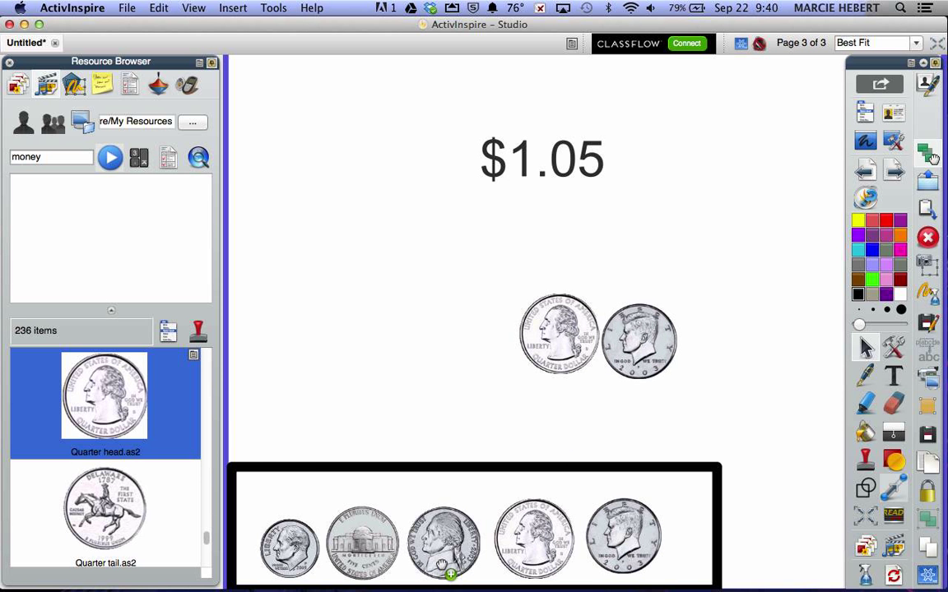
pyautogui.moveTo(446, 547); pyautogui.dragTo(485, 465)
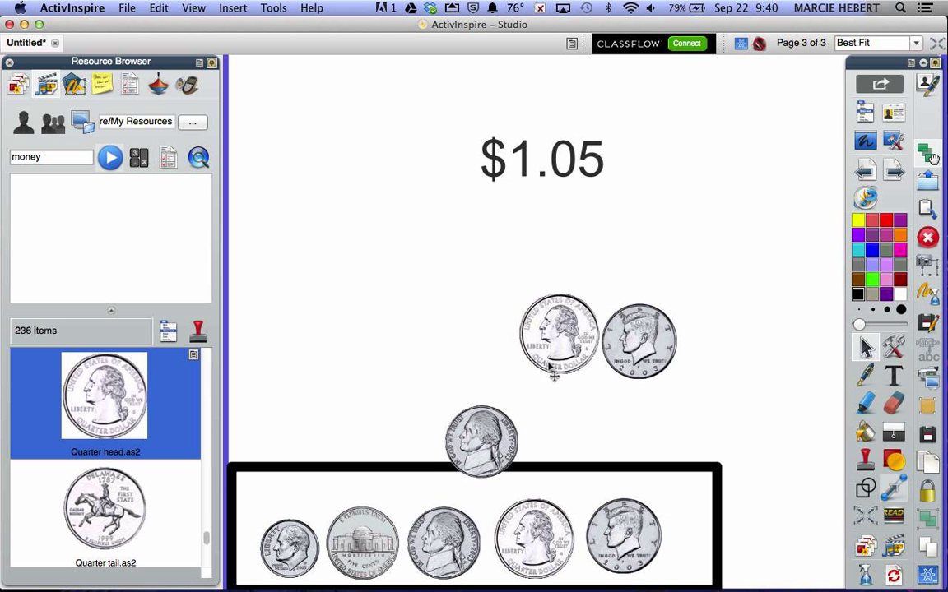
pyautogui.moveTo(524, 336); pyautogui.dragTo(470, 230)
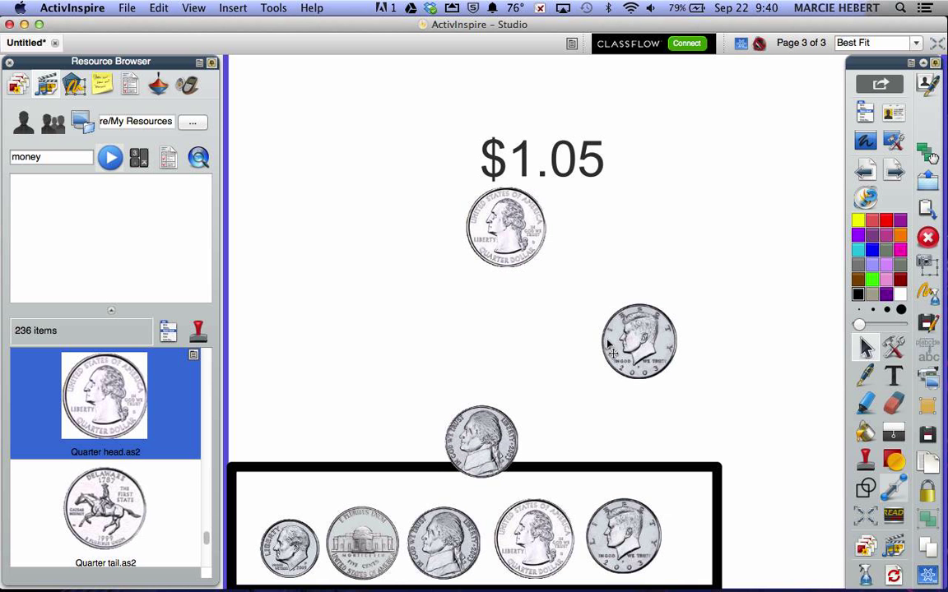
pyautogui.moveTo(647, 352); pyautogui.dragTo(410, 234)
pyautogui.moveTo(522, 233); pyautogui.dragTo(512, 234)
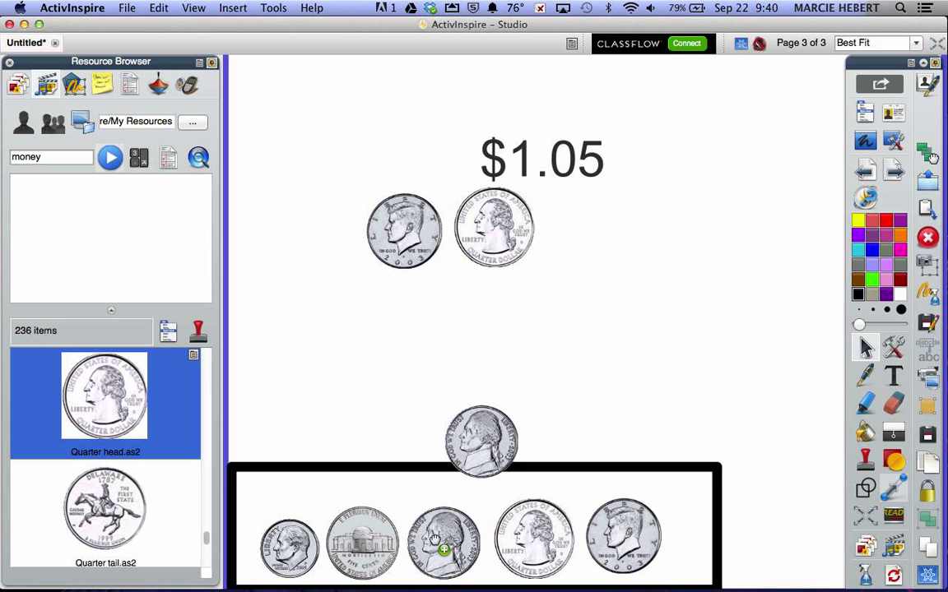
pyautogui.moveTo(444, 547); pyautogui.dragTo(576, 239)
pyautogui.moveTo(477, 436); pyautogui.dragTo(448, 294)
pyautogui.moveTo(280, 566); pyautogui.dragTo(536, 323)
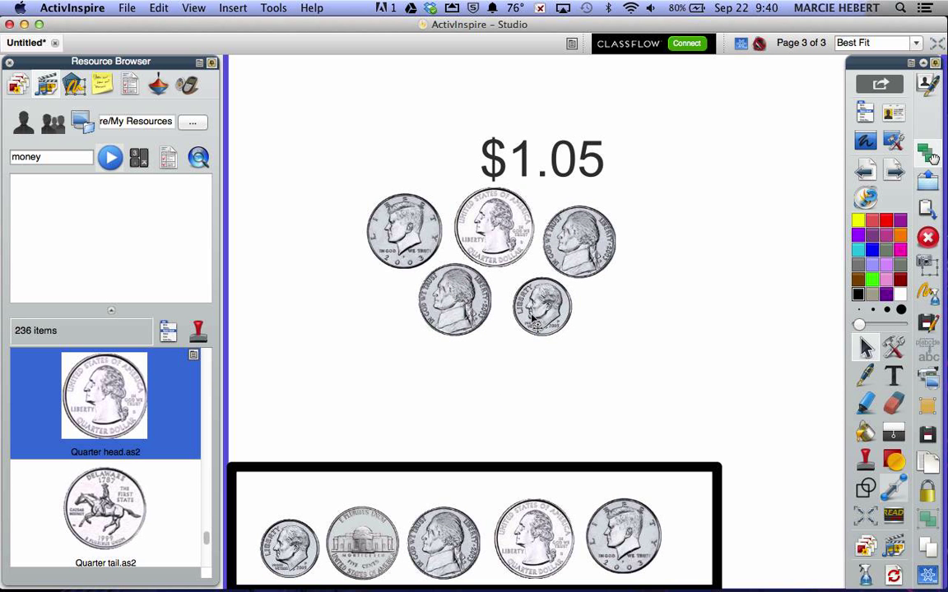
# Delete the five sample coin copies and the $1.05 text
pyautogui.click(545, 321)
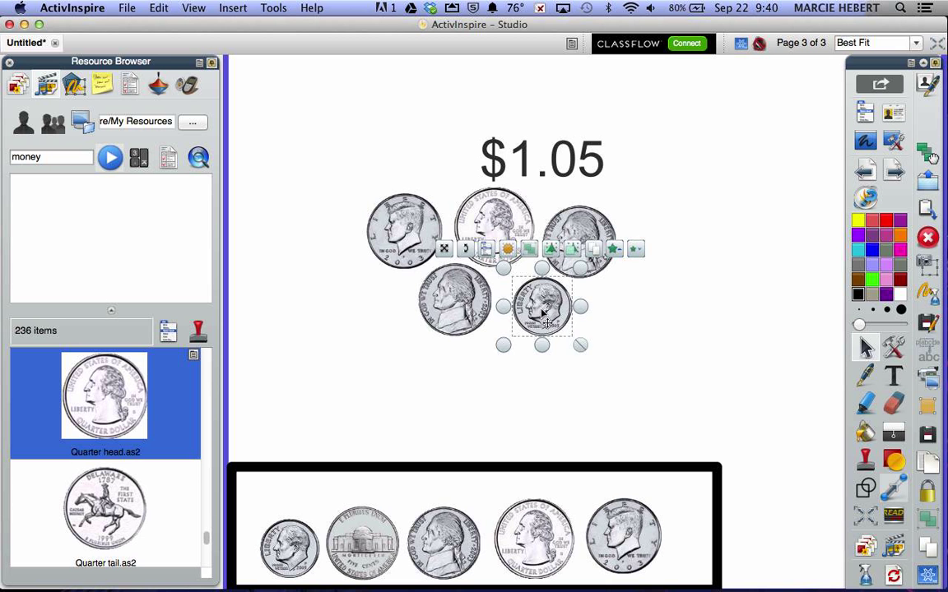
pyautogui.press('Delete')
pyautogui.click(457, 298)
pyautogui.press('Delete')
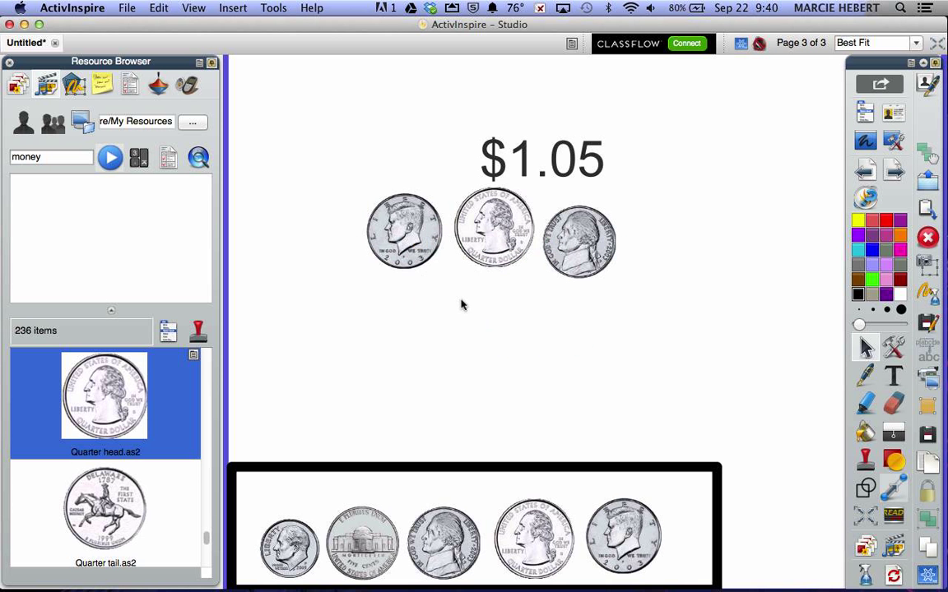
pyautogui.click(394, 234)
pyautogui.press('Delete')
pyautogui.click(493, 237)
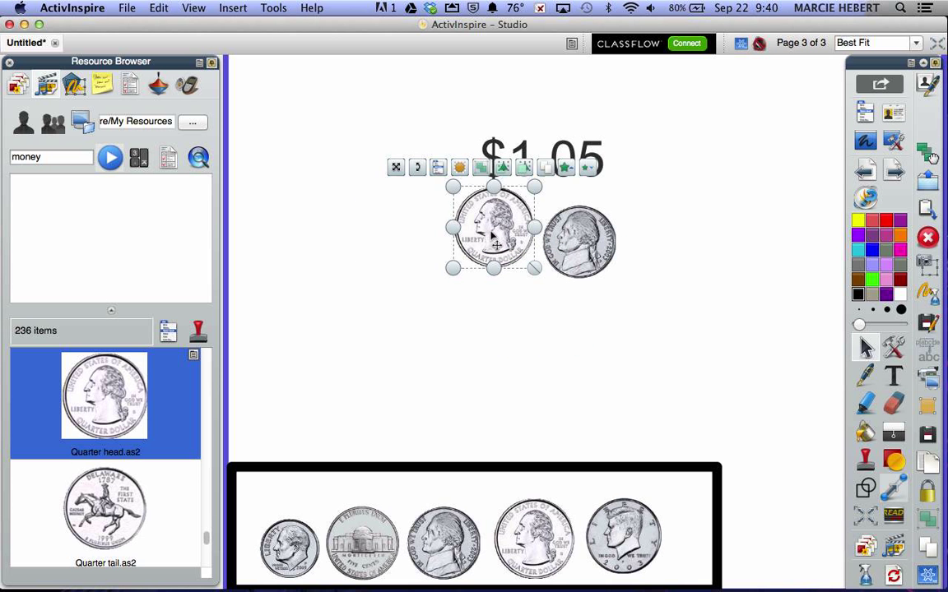
pyautogui.press('Delete')
pyautogui.click(581, 250)
pyautogui.press('Delete')
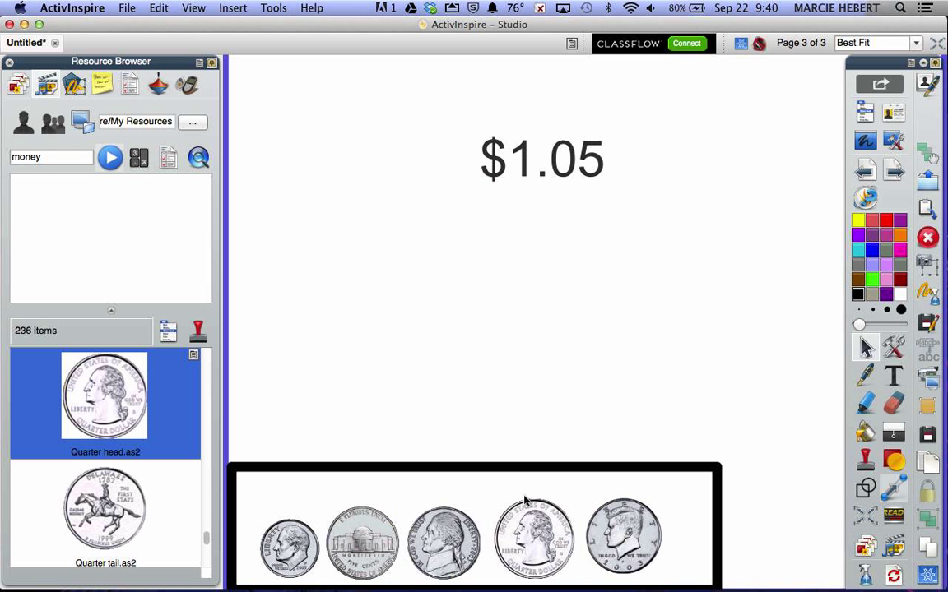
pyautogui.click(556, 171)
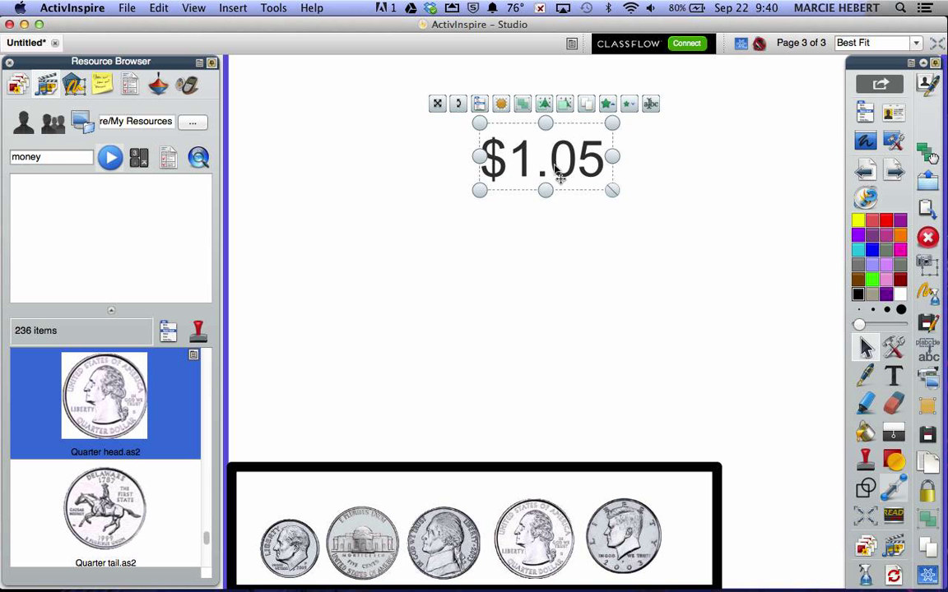
pyautogui.press('Delete')
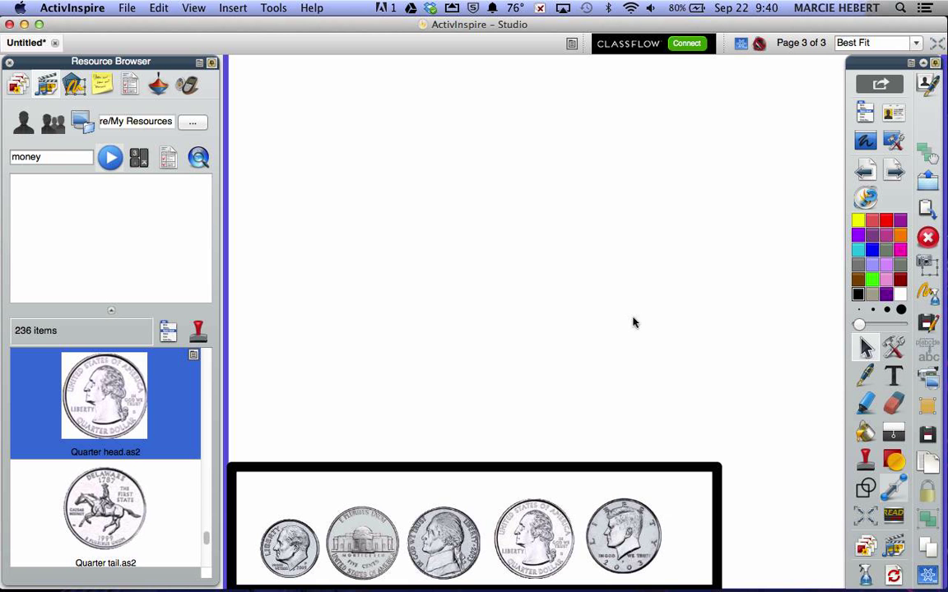
# Duplicate page 3 from the Page Browser and check pages 3 and 4
pyautogui.click(18, 85)
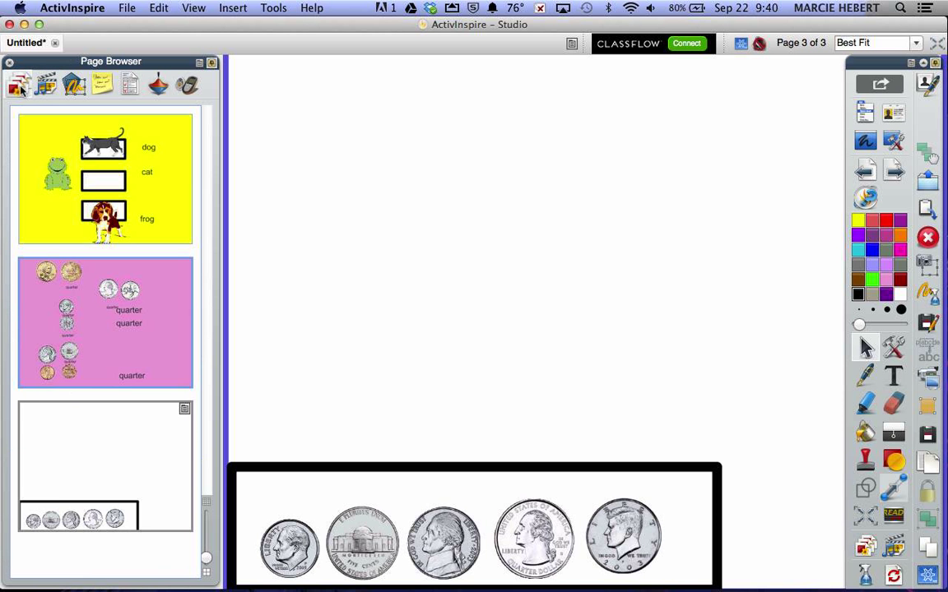
pyautogui.click(185, 408)
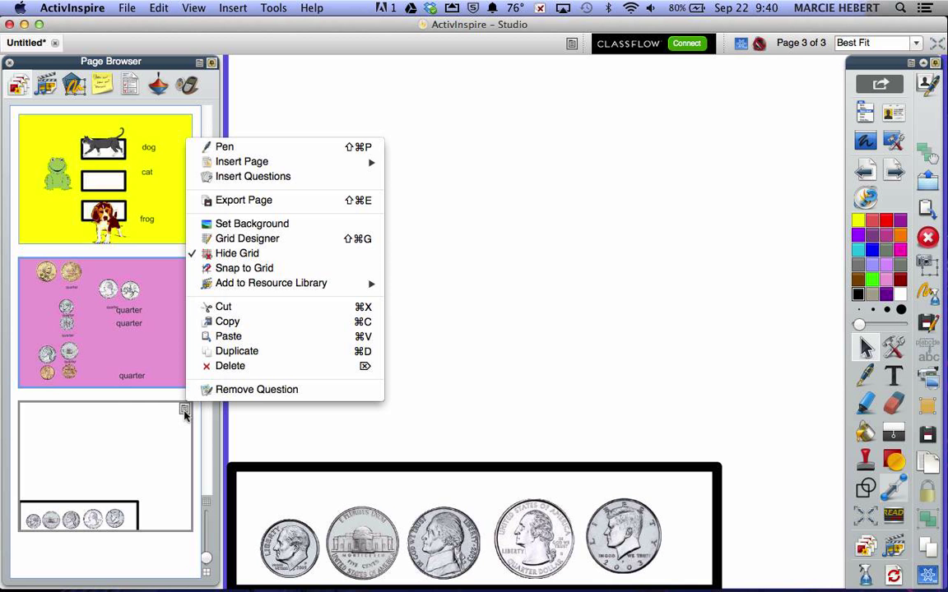
pyautogui.click(241, 352)
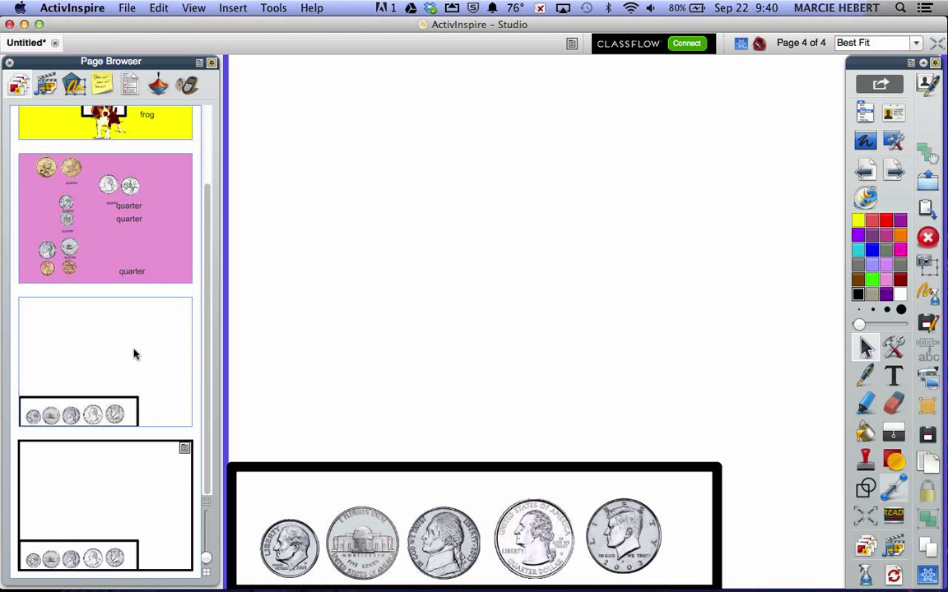
pyautogui.click(133, 349)
pyautogui.click(127, 461)
pyautogui.click(149, 371)
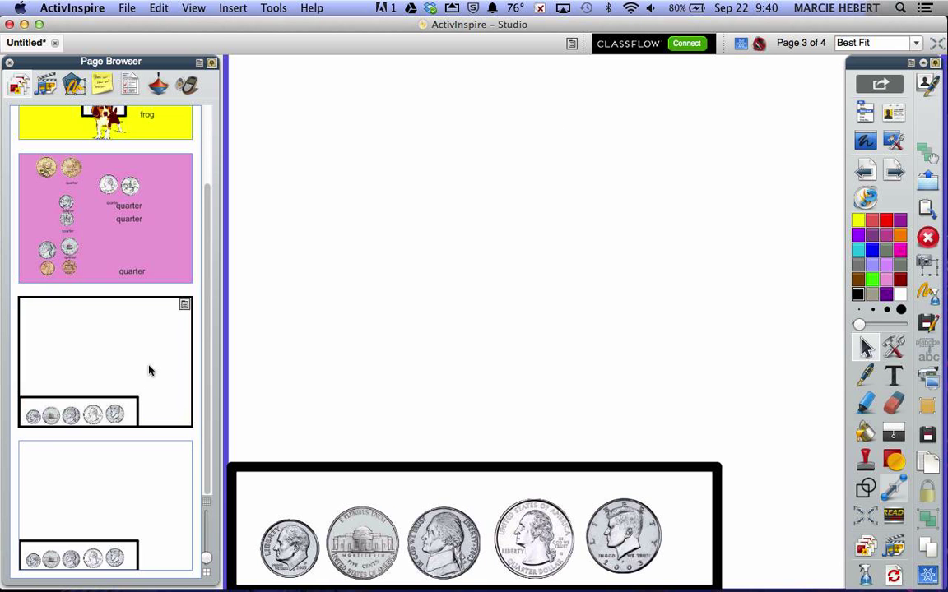
# Start a text box on page 3, then add a new blank page 5 after page 4
pyautogui.click(894, 376)
pyautogui.click(441, 127)
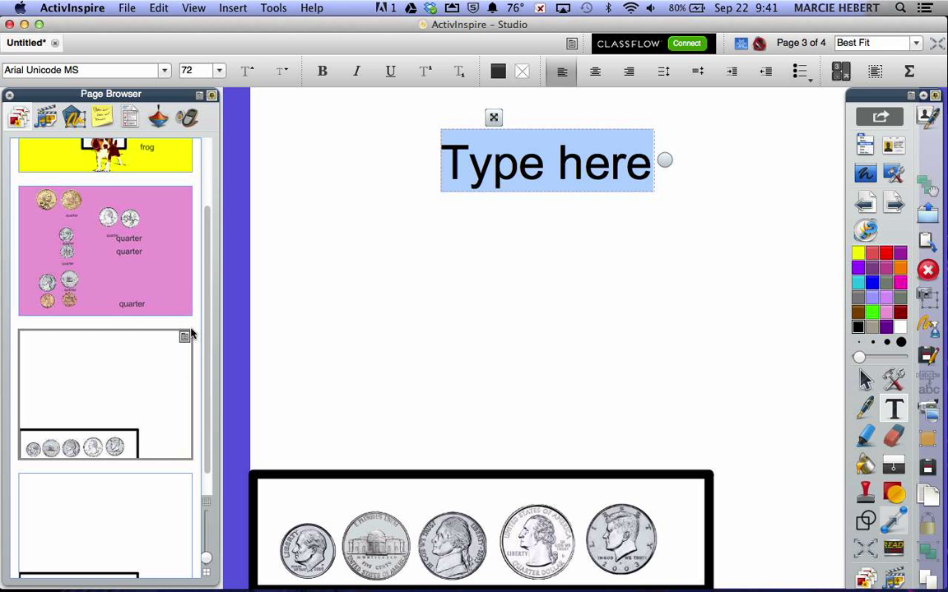
pyautogui.scroll(-2, 208, 363)
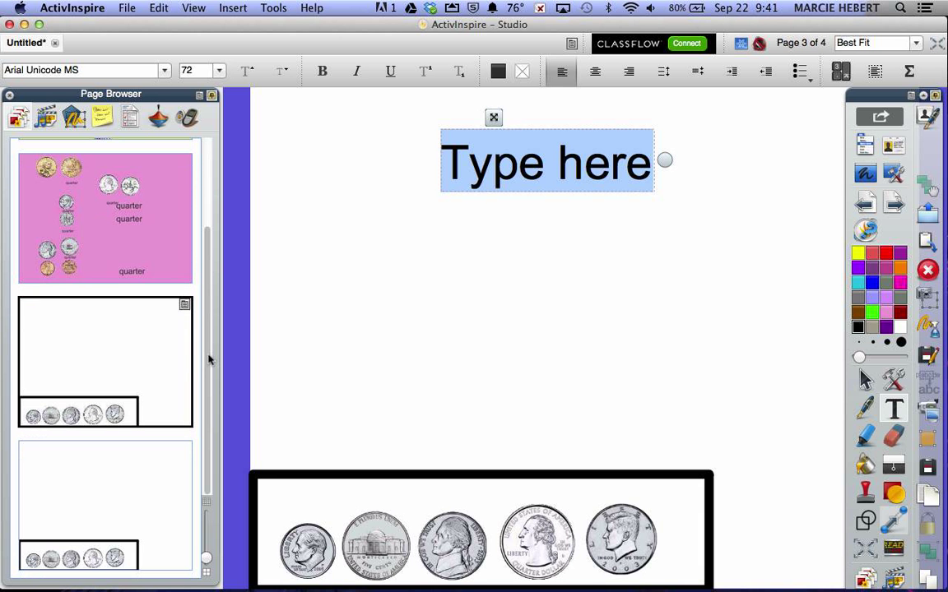
pyautogui.click(150, 489)
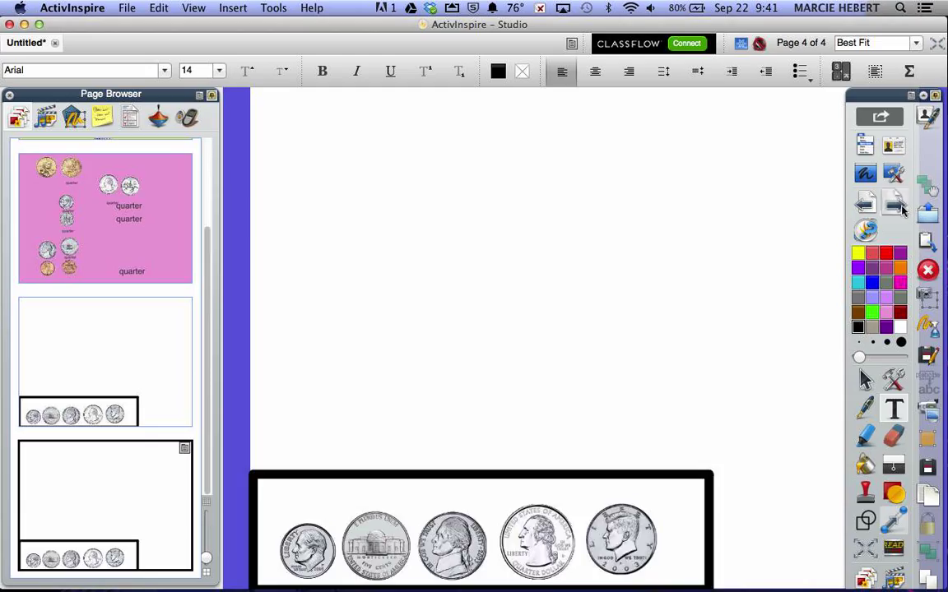
pyautogui.press('pagedown')
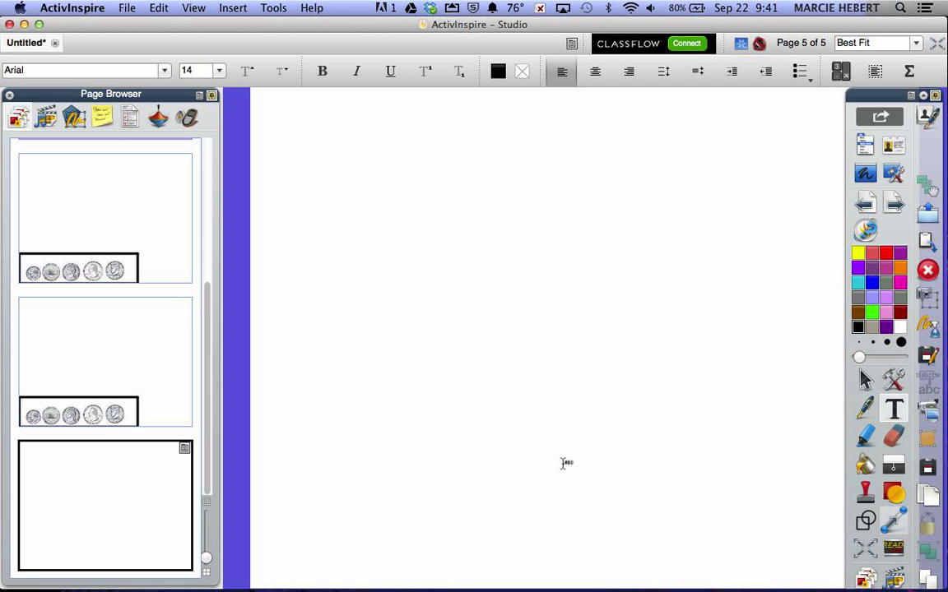
# Open the resource library, discarding an accidental 'place' entry as the font name
pyautogui.click(47, 117)
pyautogui.doubleClick(59, 70)
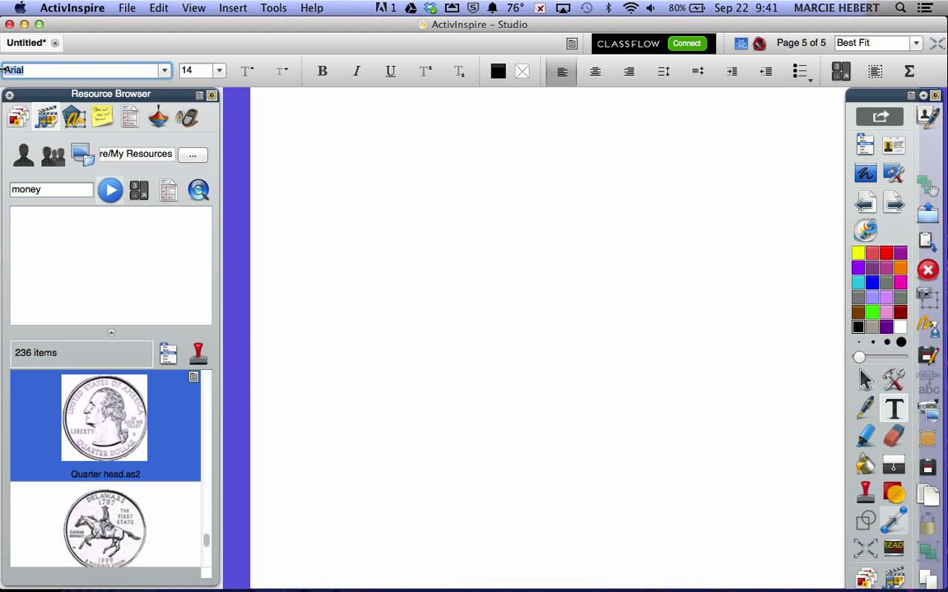
pyautogui.write('place value chart')
pyautogui.press('Return')
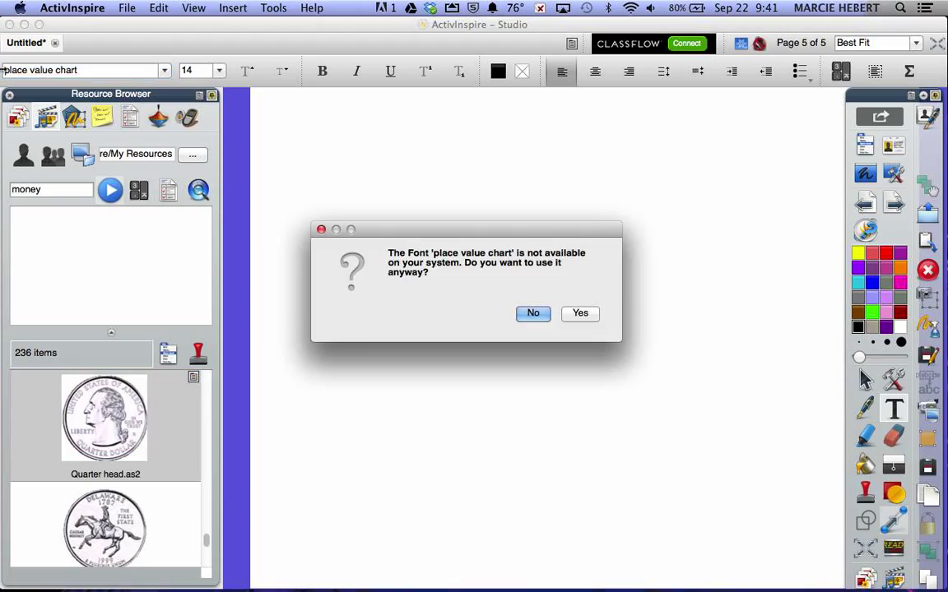
pyautogui.click(539, 314)
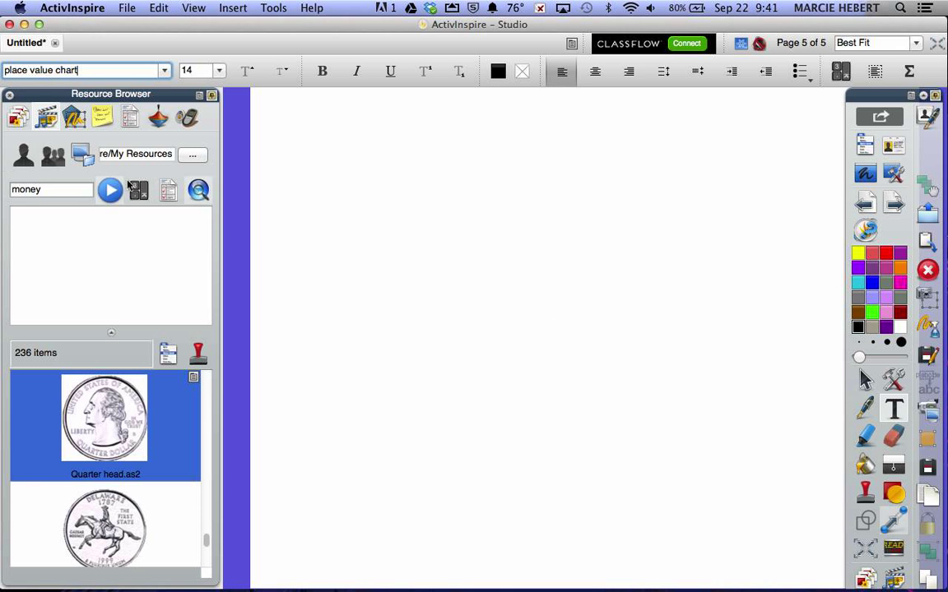
# Replace the old 'money' search with 'place value chart' and browse the results
pyautogui.moveTo(61, 187); pyautogui.dragTo(4, 189)
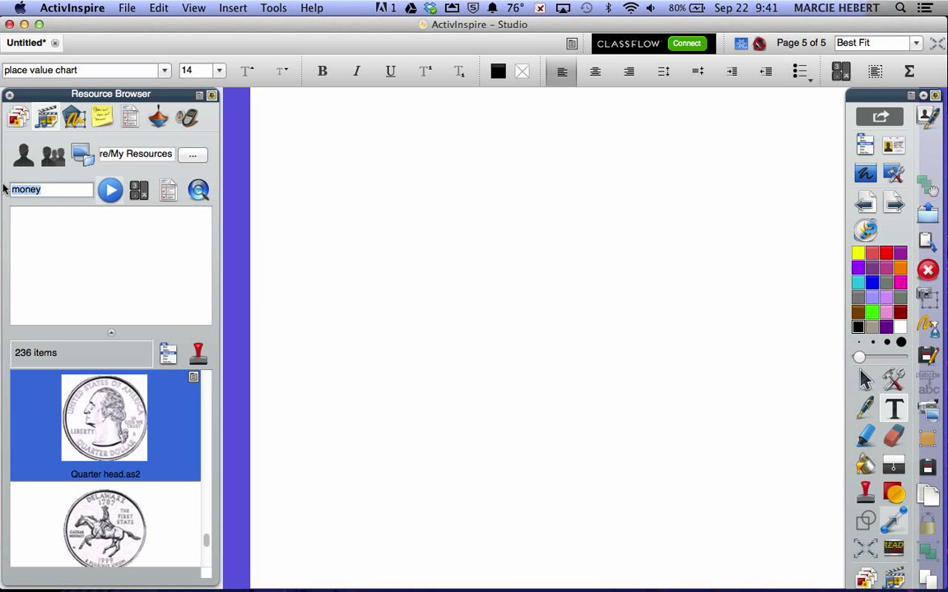
pyautogui.write('place value chart')
pyautogui.click(107, 186)
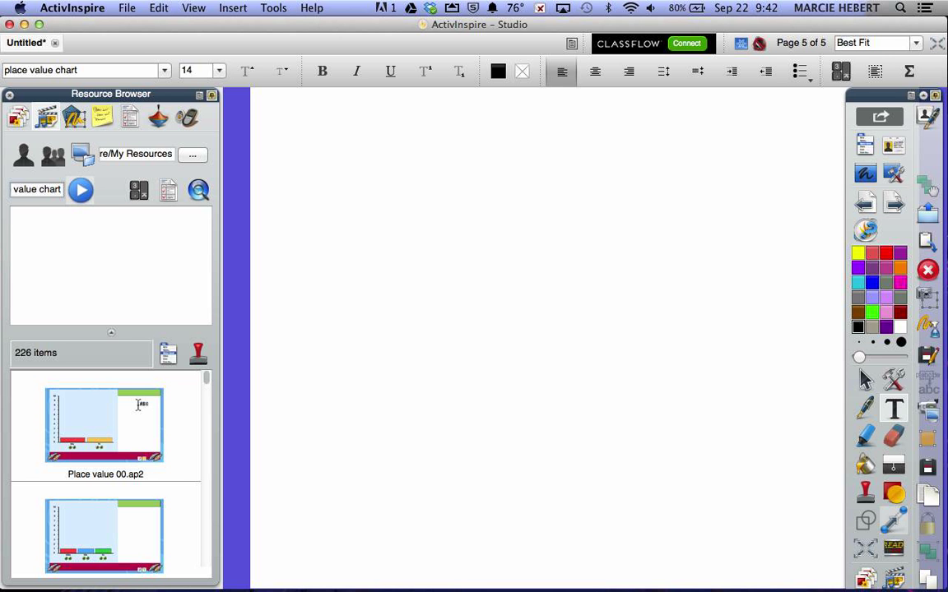
pyautogui.scroll(-3, 136, 435)
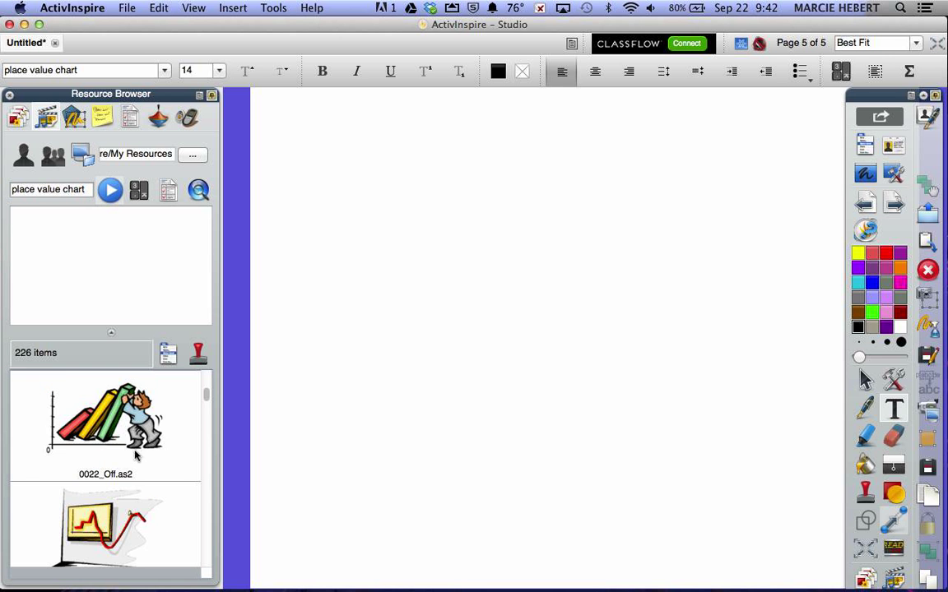
pyautogui.scroll(-10, 151, 475)
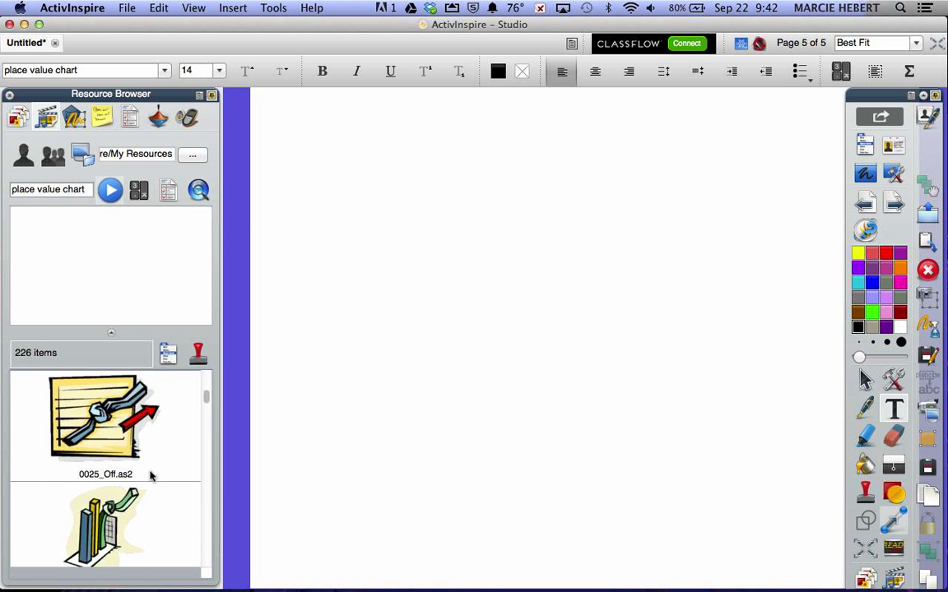
pyautogui.scroll(-10, 151, 475)
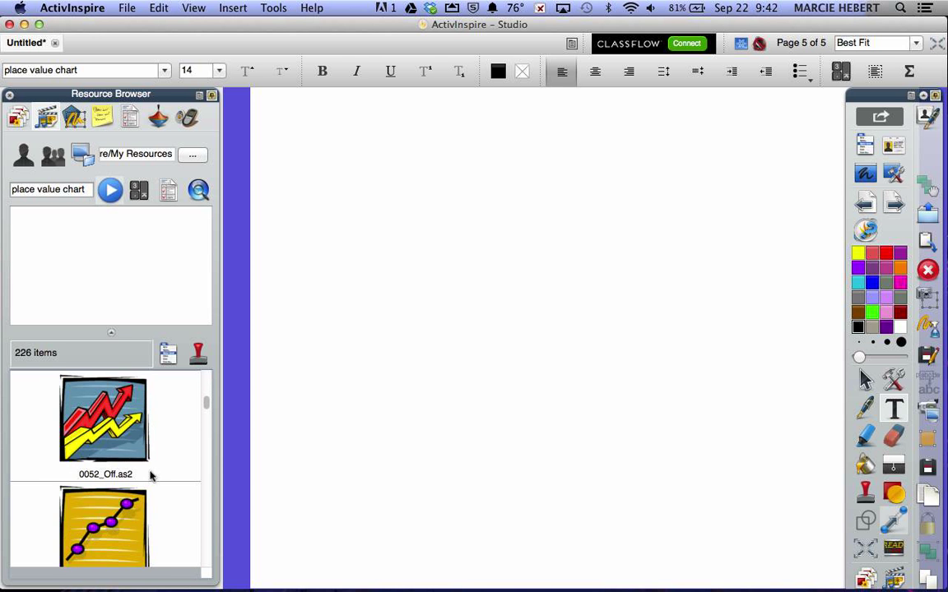
pyautogui.scroll(-10, 151, 474)
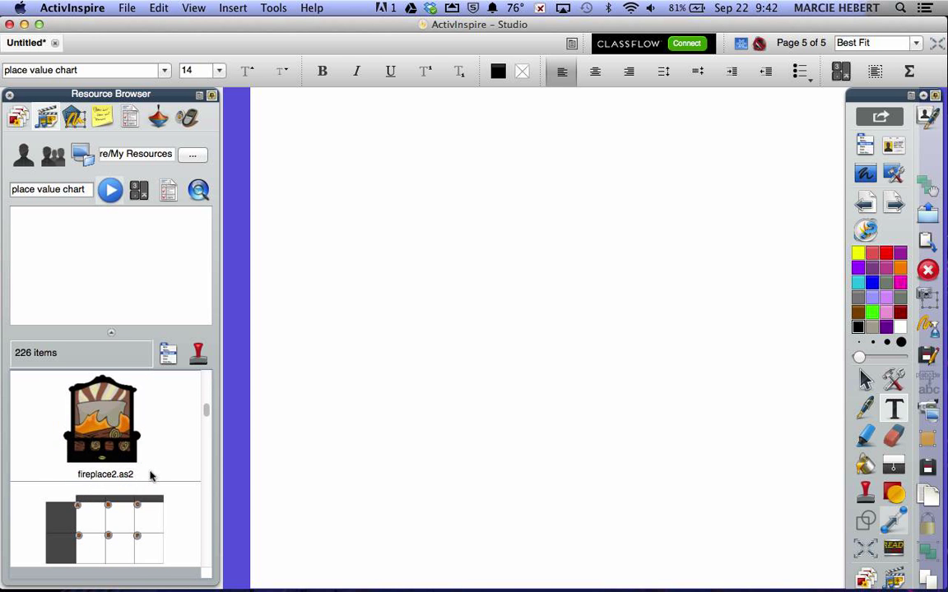
pyautogui.scroll(-5, 150, 474)
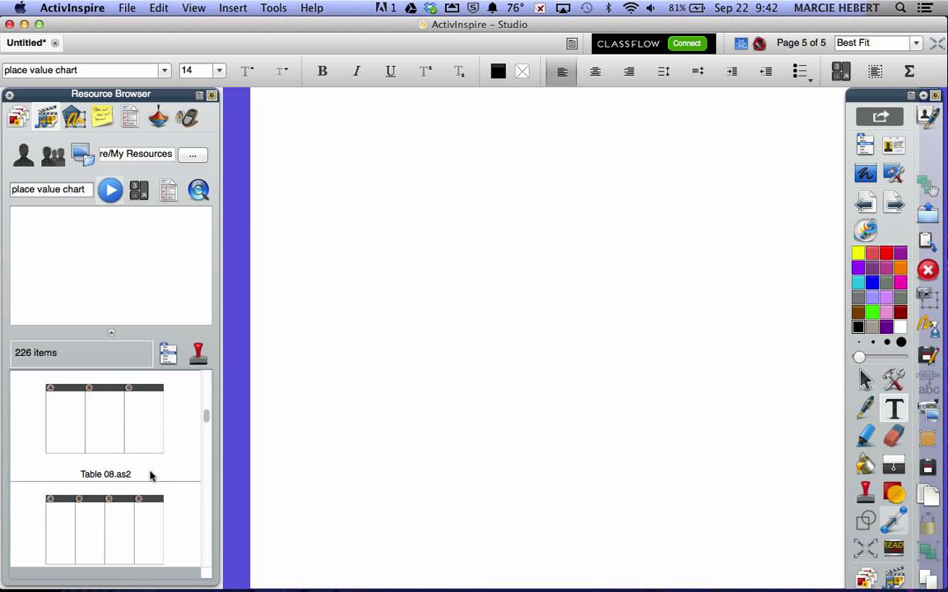
pyautogui.scroll(-8, 150, 475)
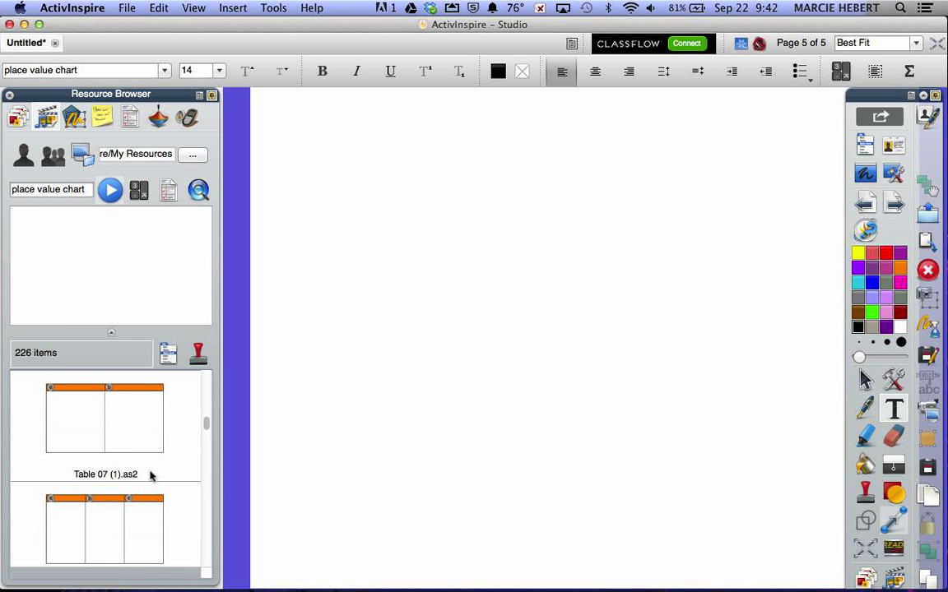
pyautogui.scroll(-6, 150, 475)
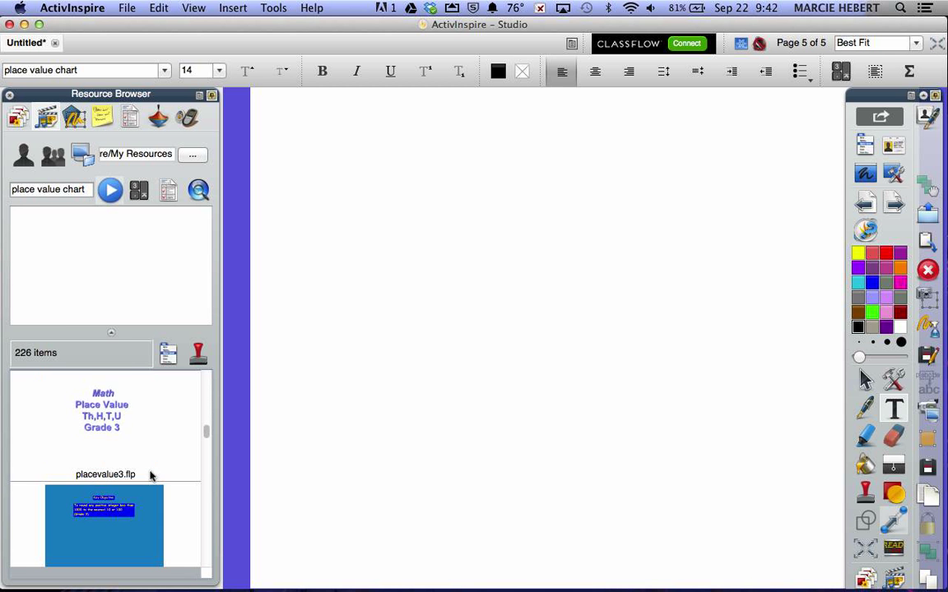
pyautogui.scroll(-6, 151, 475)
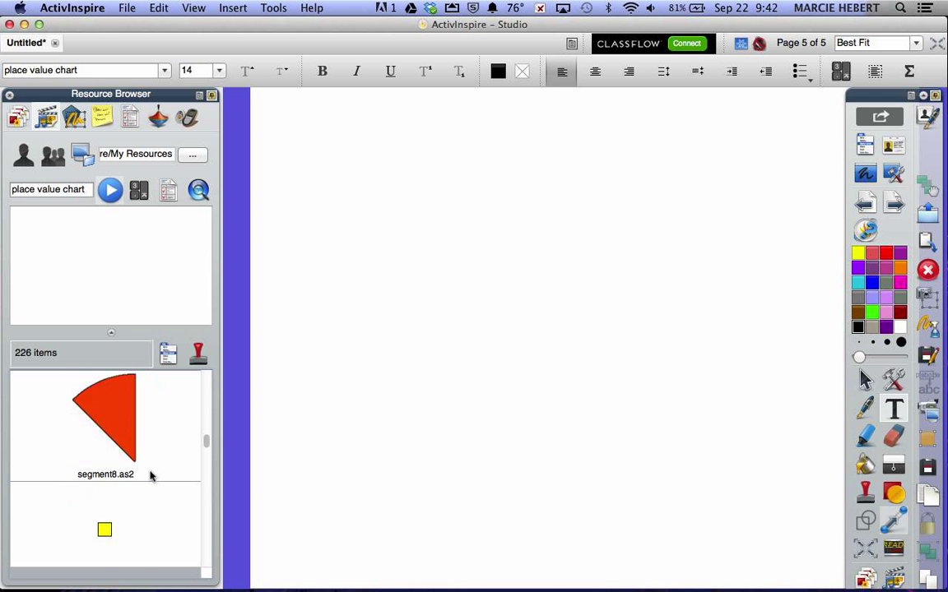
pyautogui.scroll(-8, 151, 475)
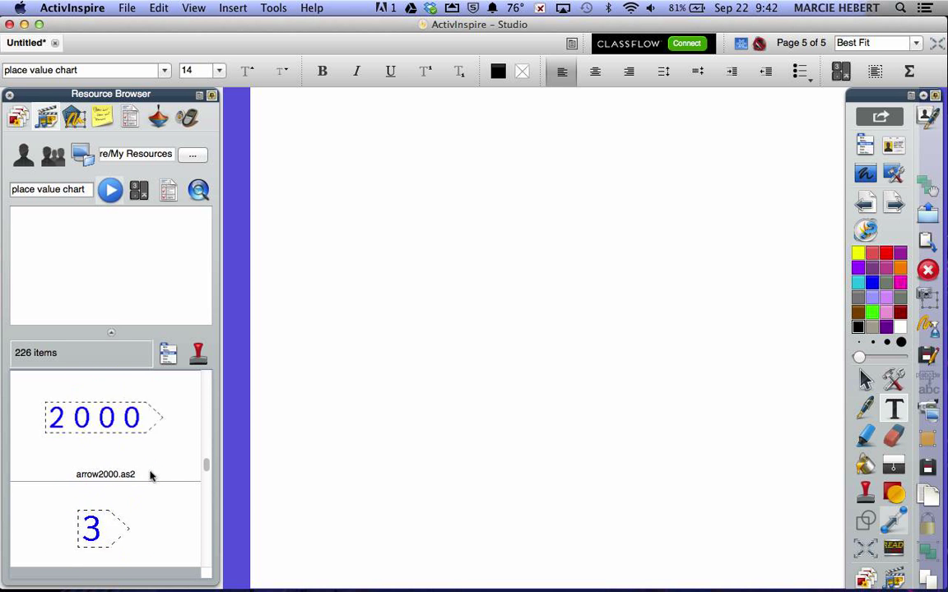
pyautogui.scroll(-8, 151, 477)
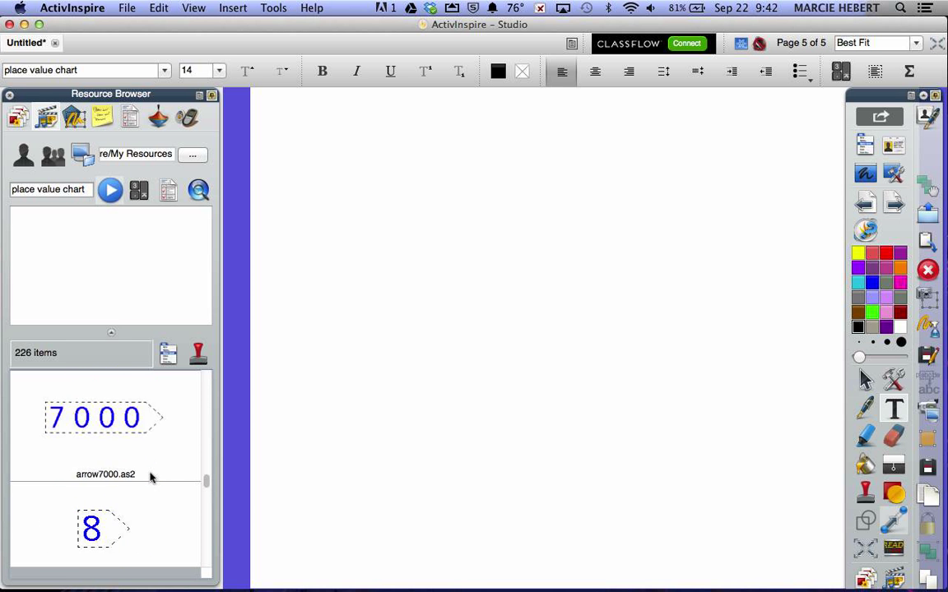
pyautogui.scroll(-4, 151, 475)
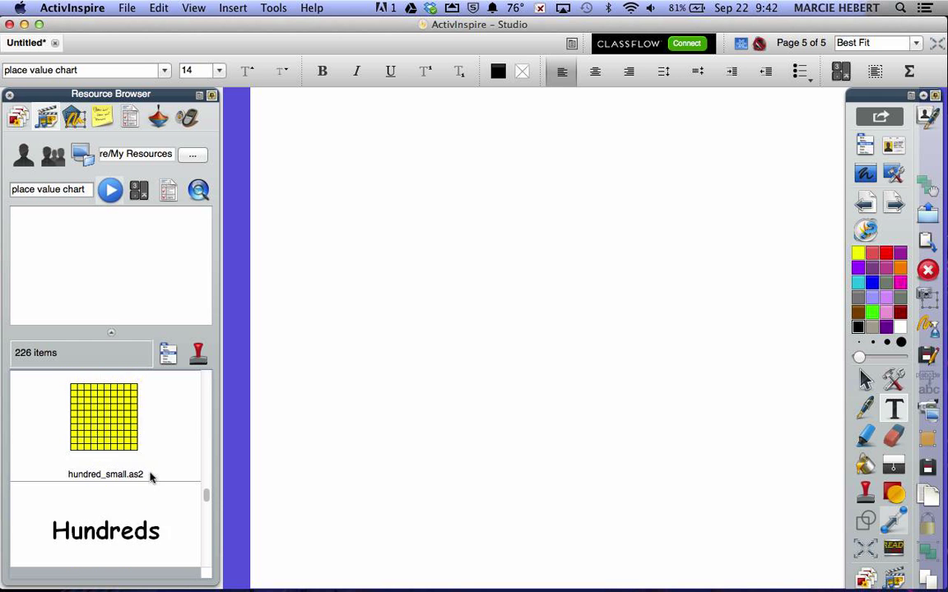
# Place Place Value Grid 1 on page 5 and move it to the top of the page
pyautogui.moveTo(99, 411); pyautogui.dragTo(554, 406)
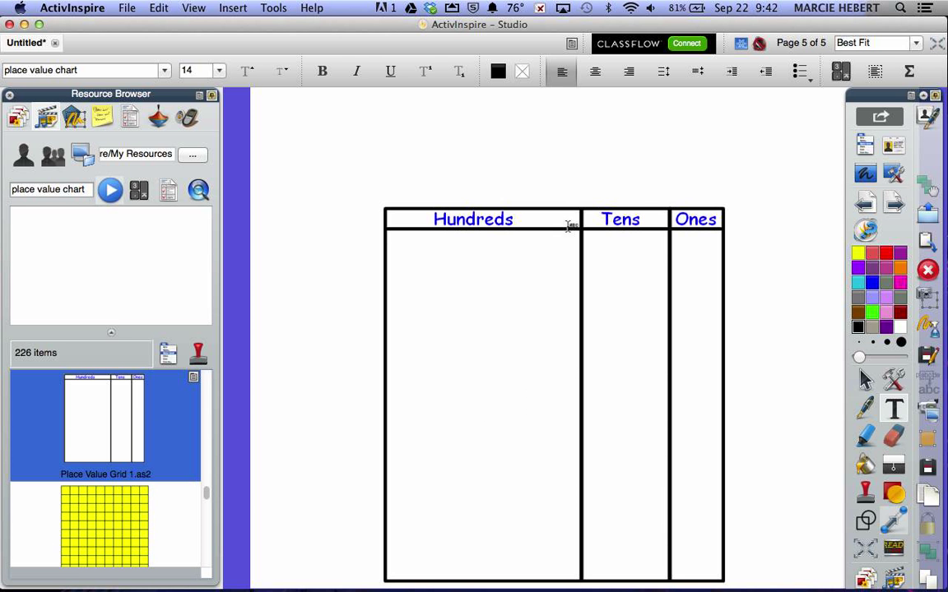
pyautogui.click(591, 147)
pyautogui.press('Escape')
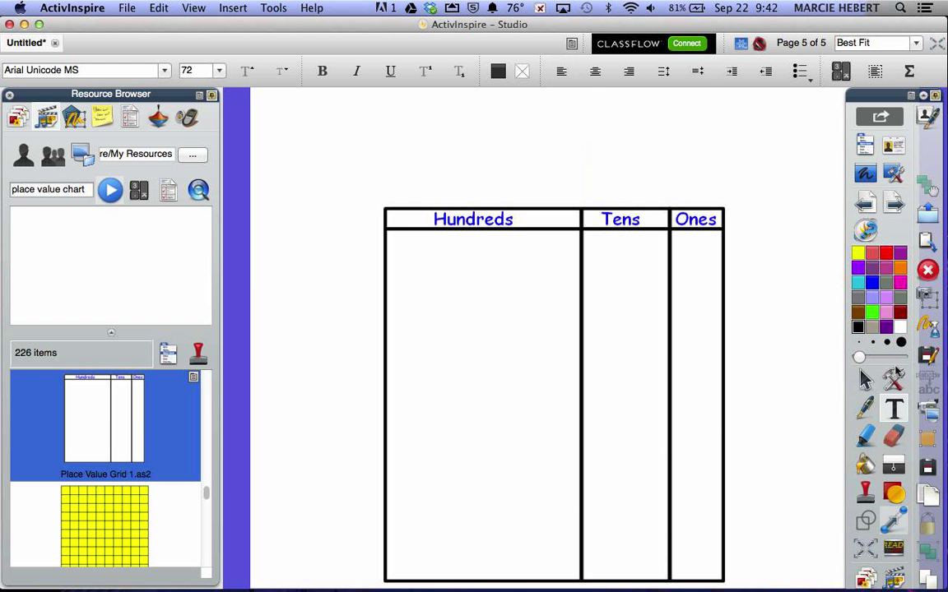
pyautogui.click(861, 378)
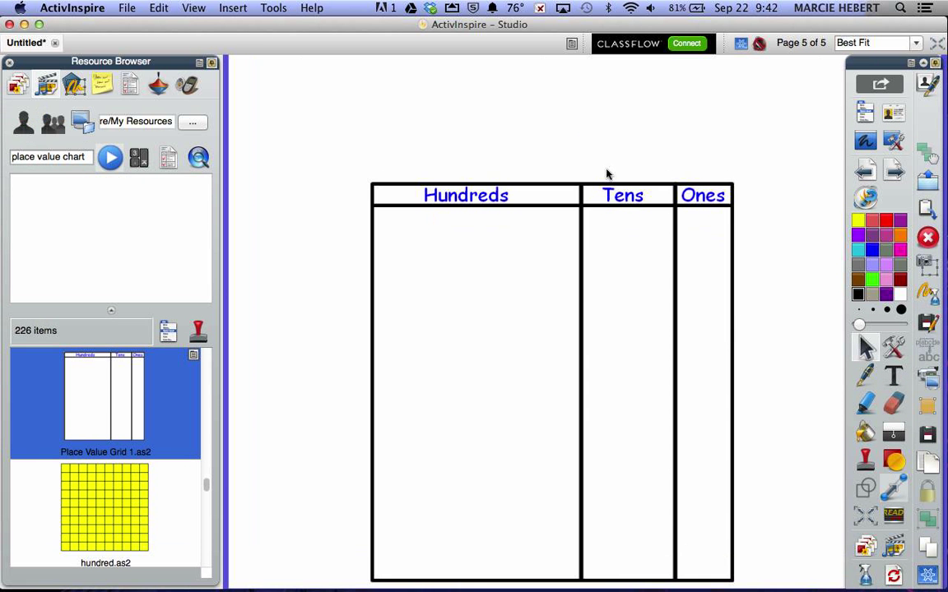
pyautogui.moveTo(609, 205); pyautogui.dragTo(501, 89)
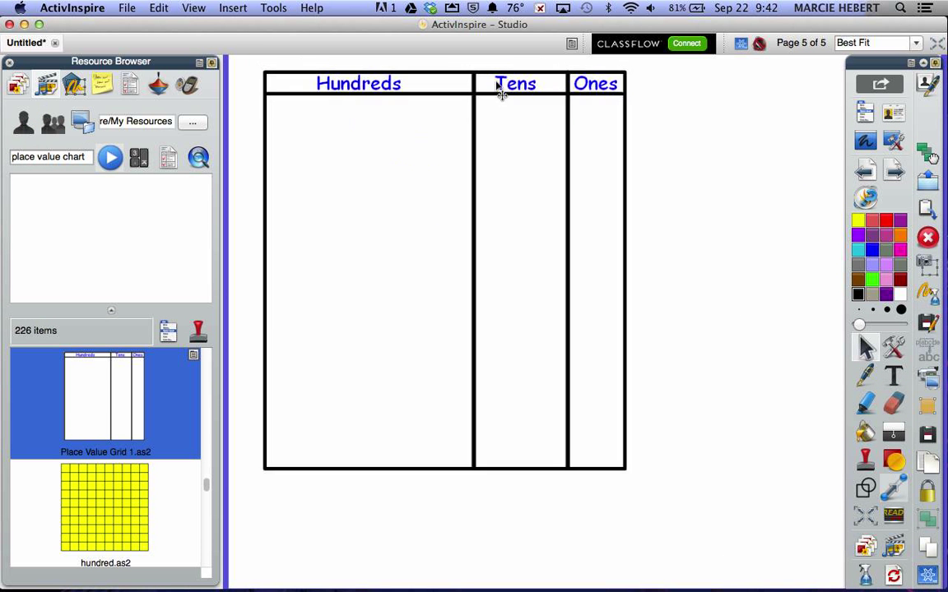
# Enlarge the place value grid, lock it in place, and bring up the shape choices
pyautogui.click(624, 479)
pyautogui.moveTo(622, 474); pyautogui.dragTo(668, 409)
pyautogui.click(738, 419)
pyautogui.click(532, 416)
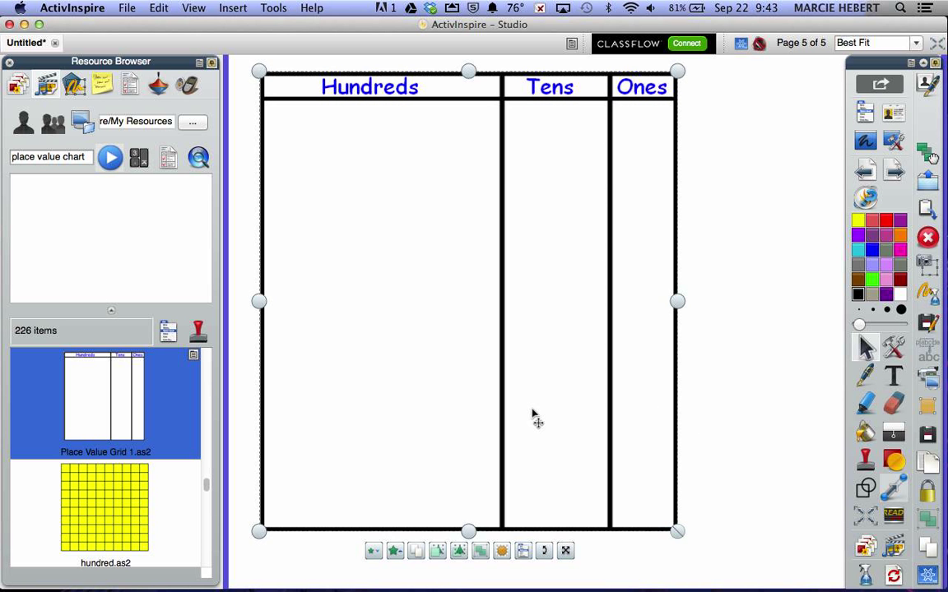
pyautogui.click(524, 551)
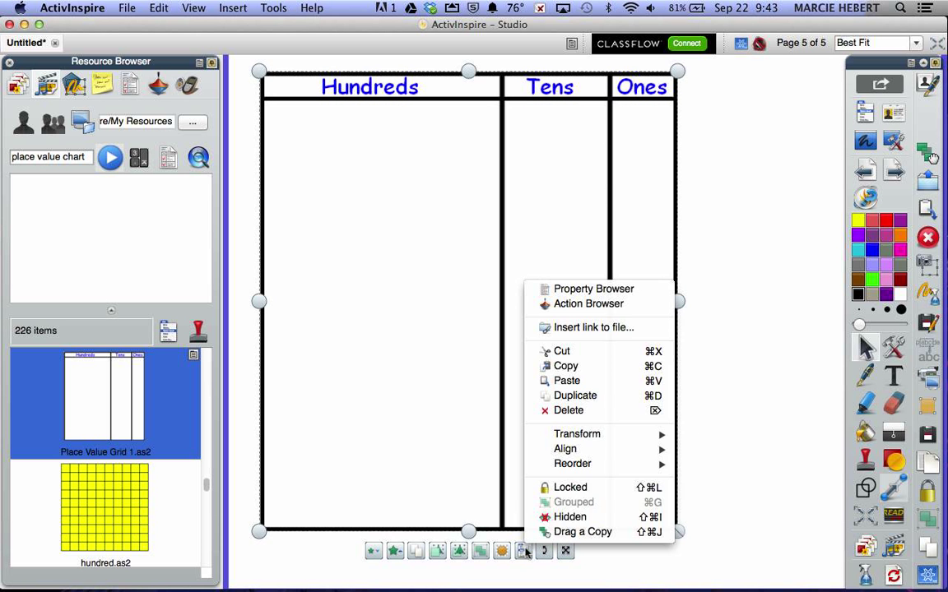
pyautogui.click(568, 488)
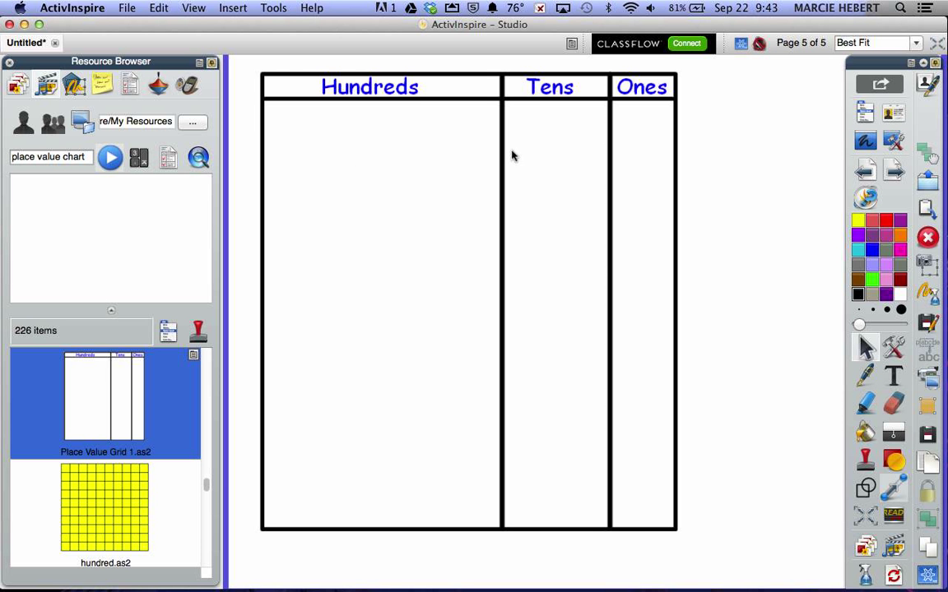
pyautogui.click(896, 465)
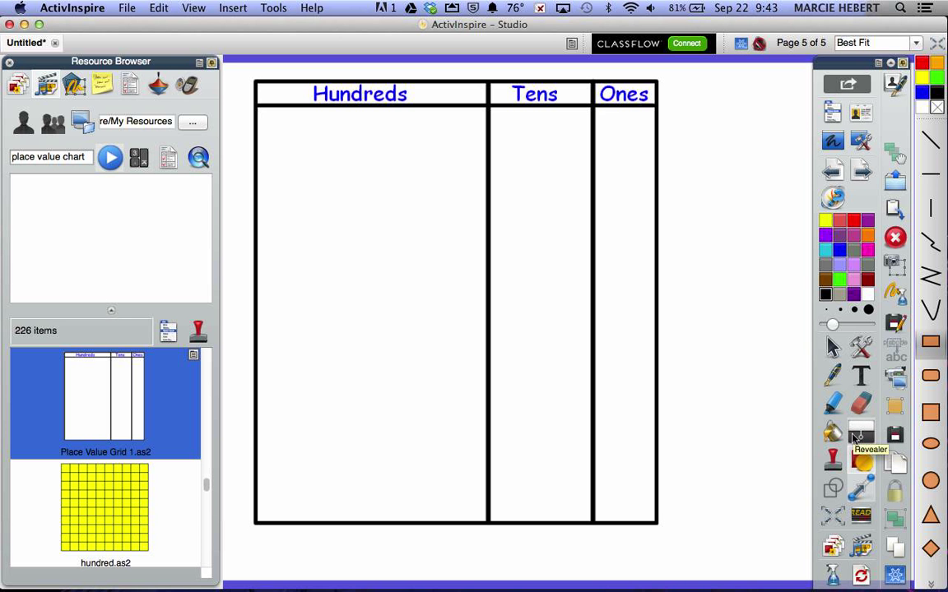
# Draw a thick line under the header and two thinnest-width row lines across the chart
pyautogui.click(931, 176)
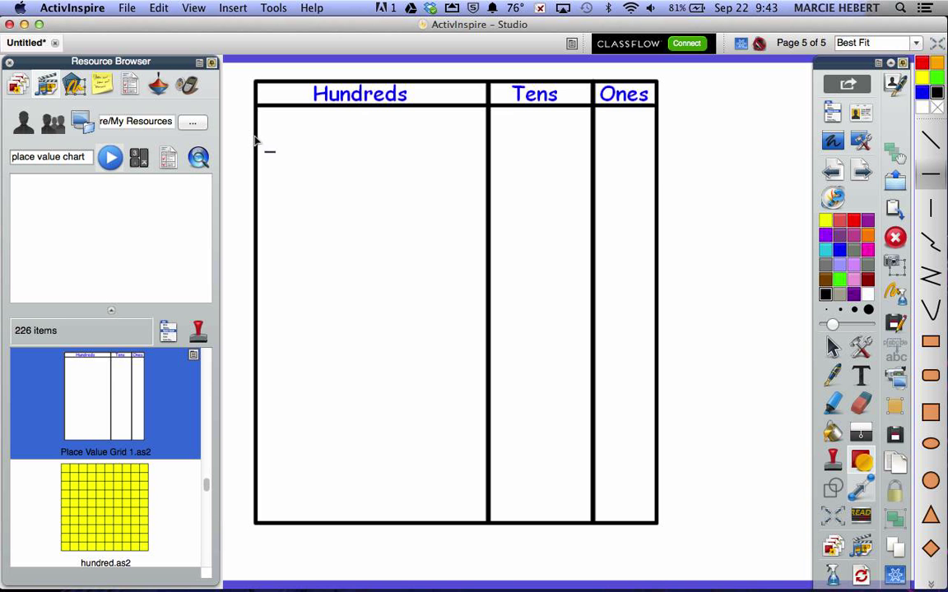
pyautogui.moveTo(255, 142); pyautogui.dragTo(656, 165)
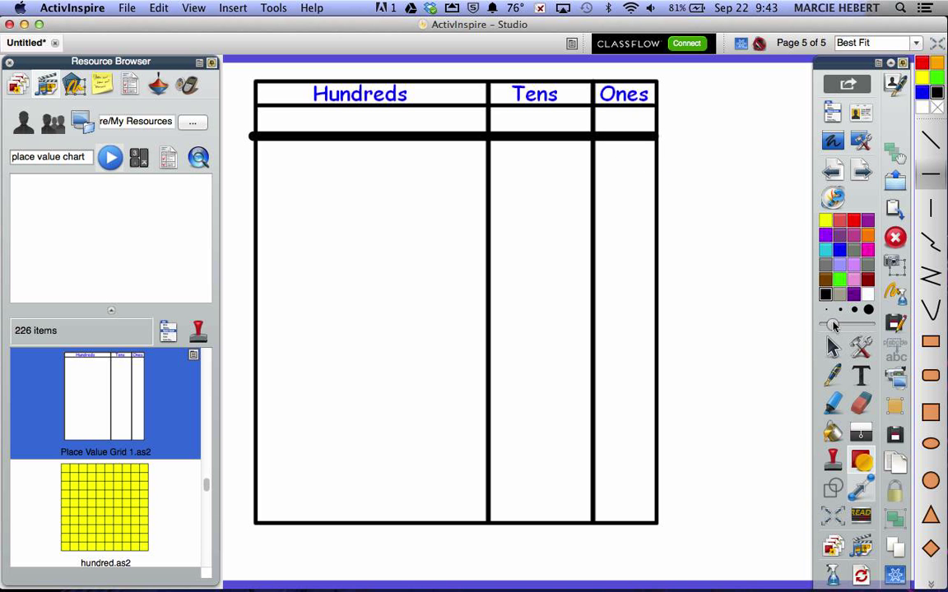
pyautogui.moveTo(834, 325); pyautogui.dragTo(826, 326)
pyautogui.moveTo(258, 181); pyautogui.dragTo(656, 200)
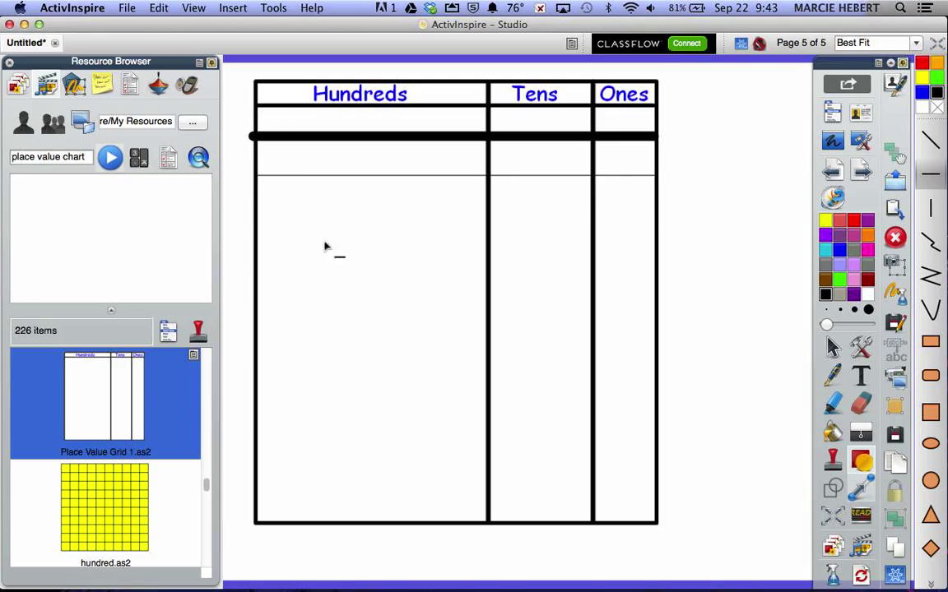
pyautogui.moveTo(265, 239); pyautogui.dragTo(666, 248)
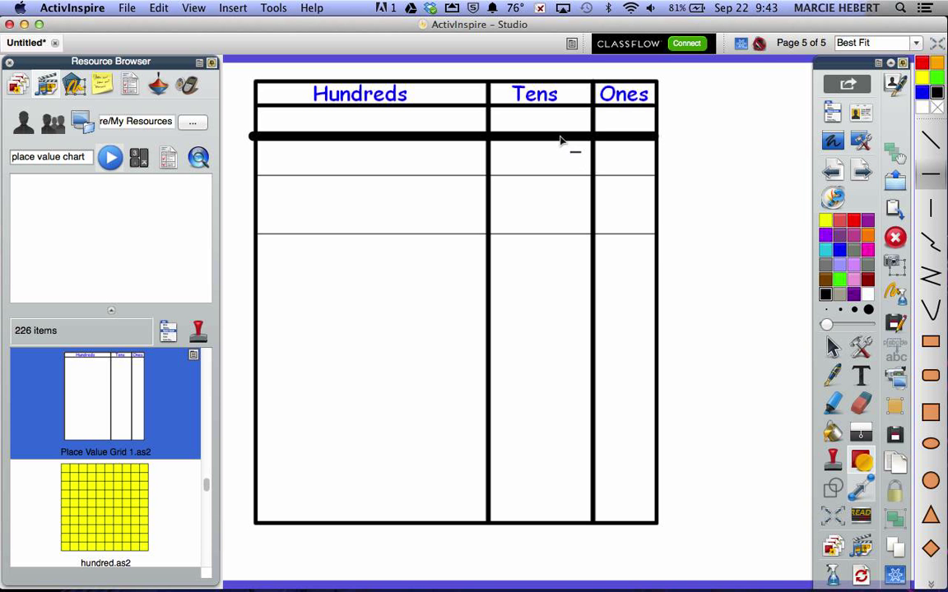
pyautogui.click(833, 348)
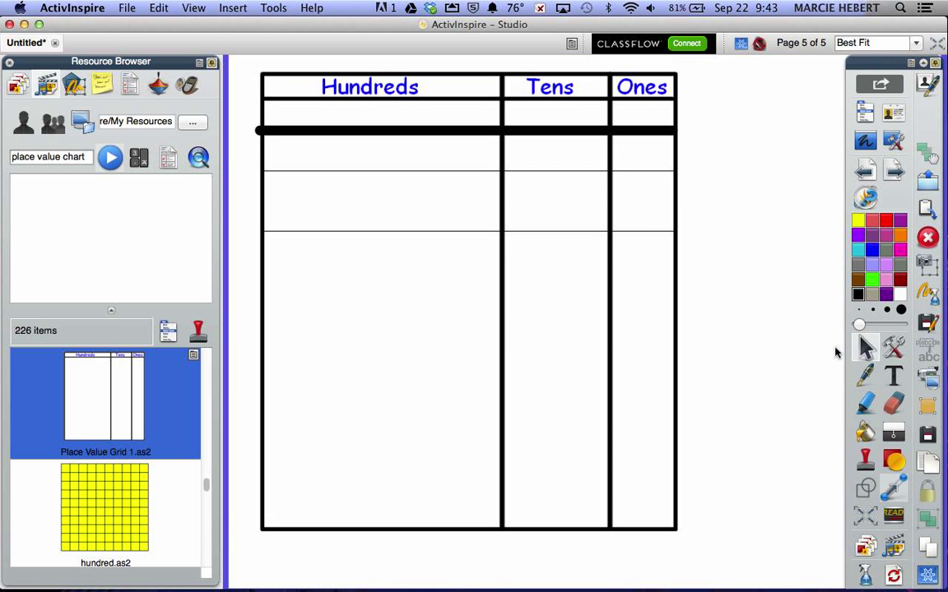
# Allow editing of locked objects, move the chart up, and delete the thick black line
pyautogui.click(582, 177)
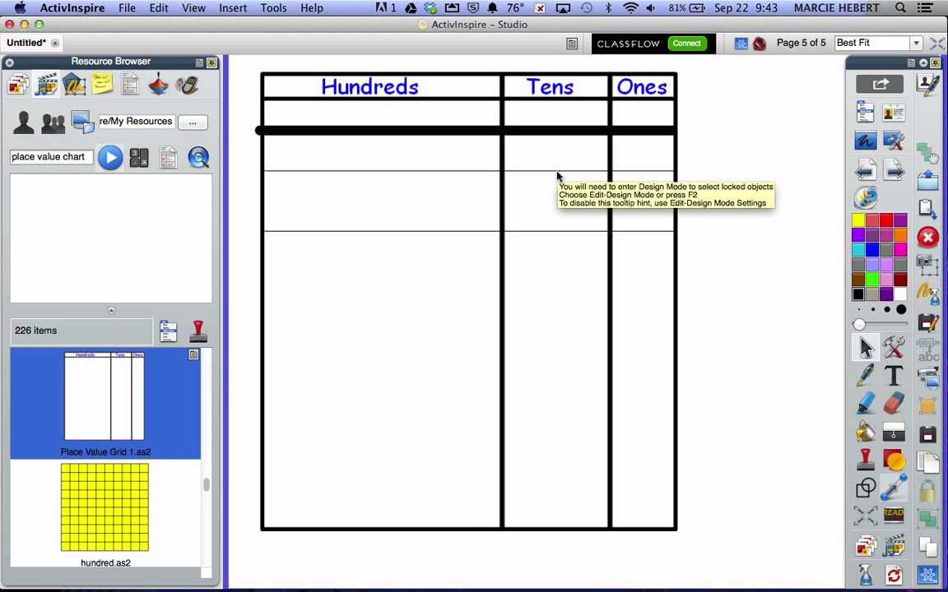
pyautogui.click(742, 44)
pyautogui.click(656, 181)
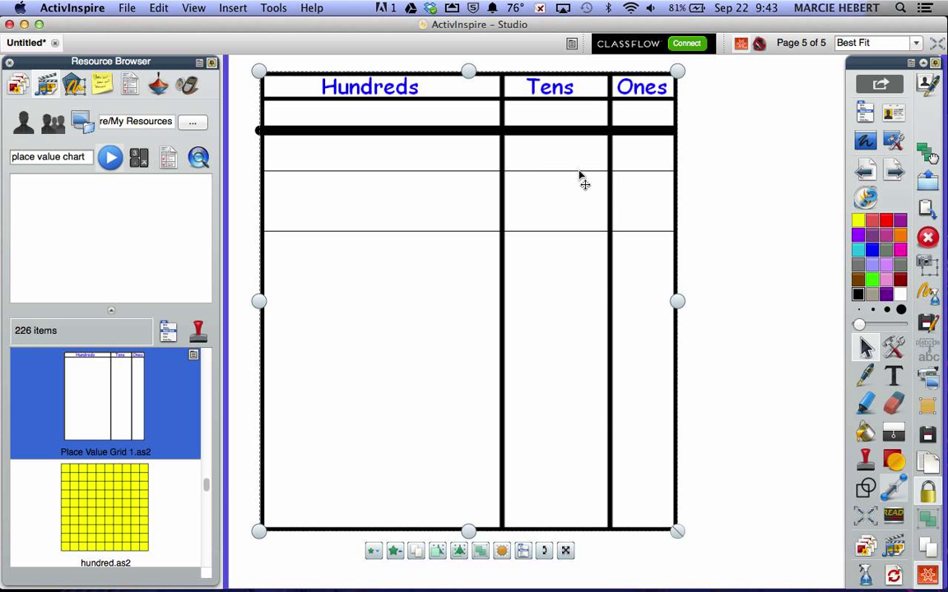
pyautogui.moveTo(536, 182); pyautogui.dragTo(538, 157)
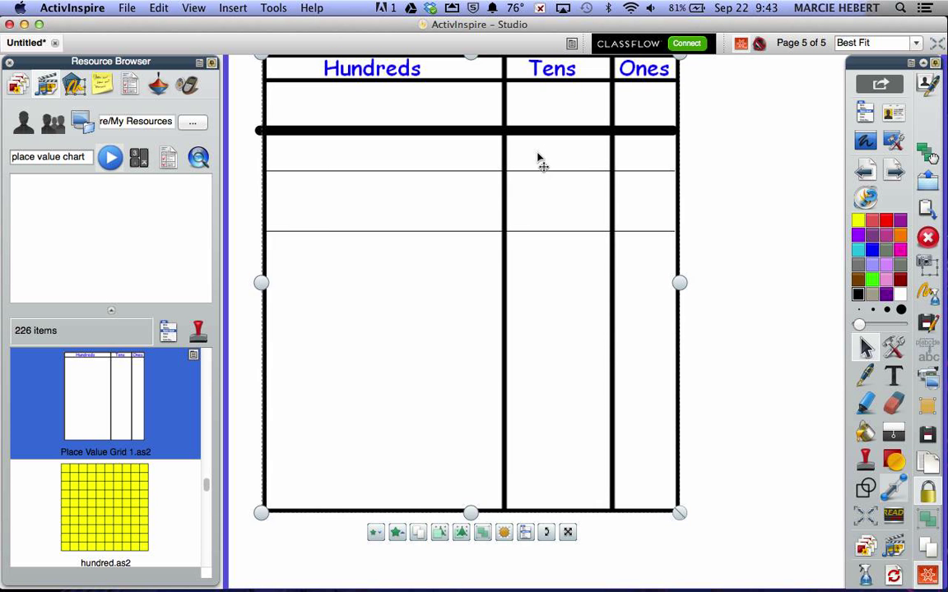
pyautogui.click(533, 131)
pyautogui.press('Delete')
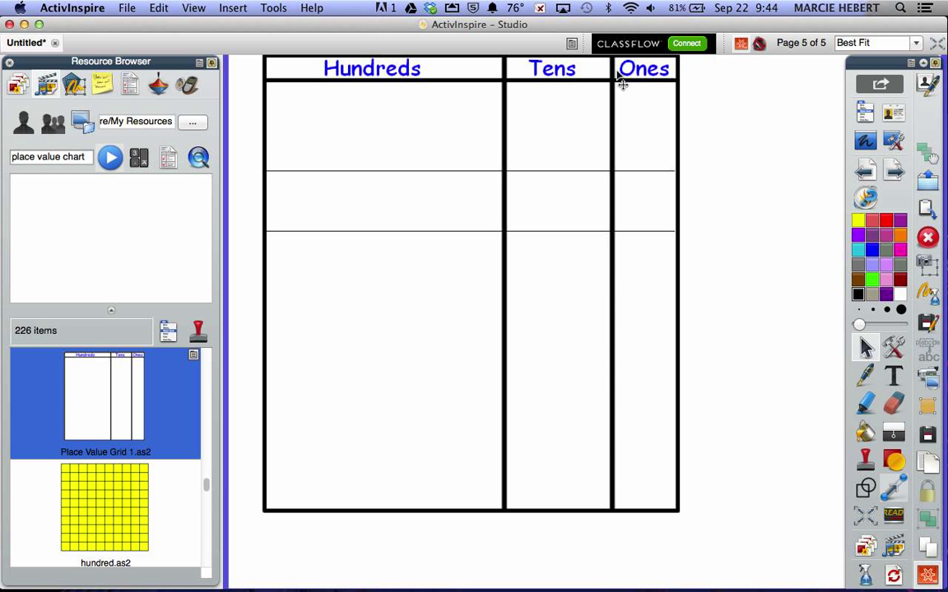
# Reposition the chart and group it with its two thin row lines
pyautogui.moveTo(621, 80)
pyautogui.mouseDown()
pyautogui.moveTo(637, 183)
pyautogui.moveTo(620, 83)
pyautogui.mouseUp()
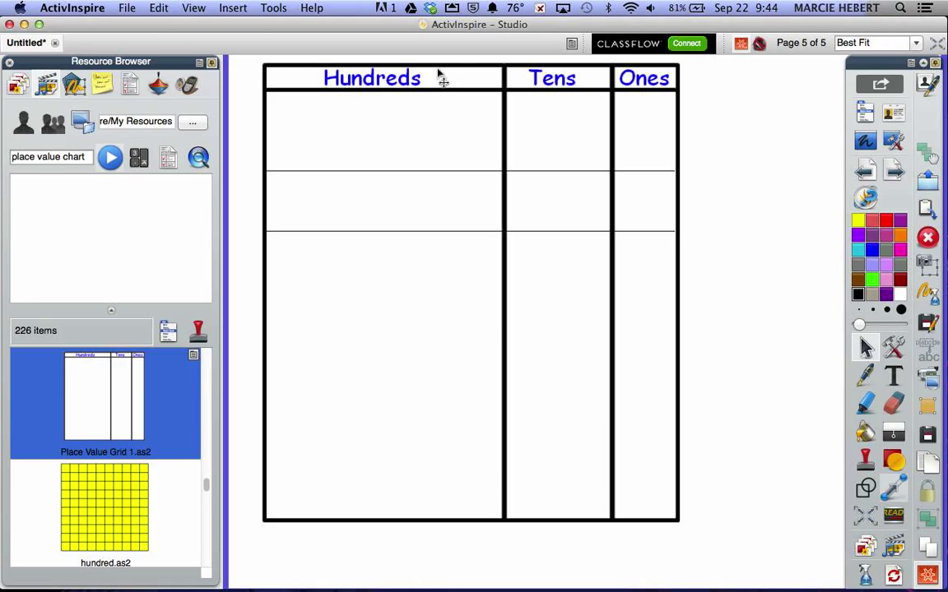
pyautogui.moveTo(451, 78); pyautogui.dragTo(450, 77)
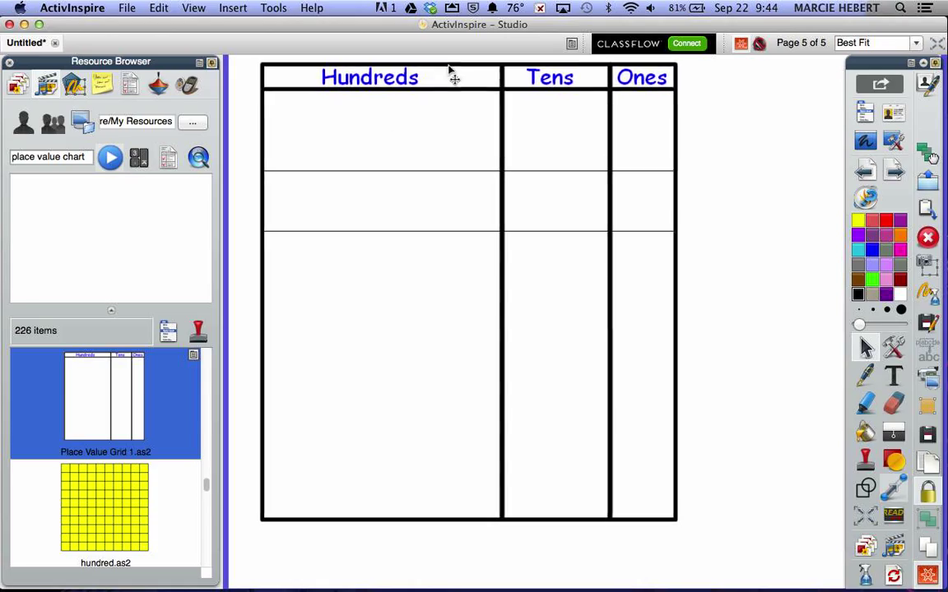
pyautogui.moveTo(250, 62); pyautogui.dragTo(740, 573)
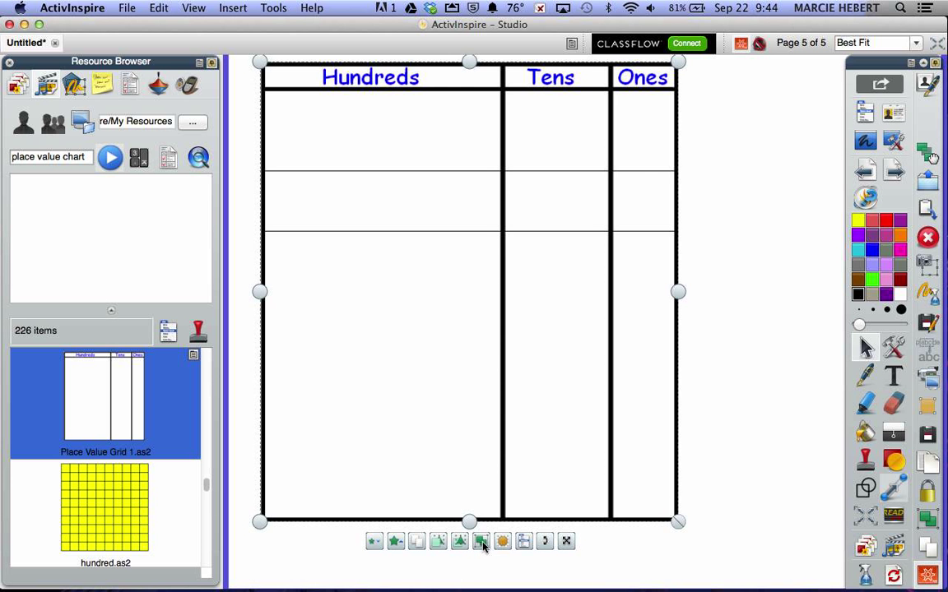
pyautogui.click(481, 541)
pyautogui.click(753, 462)
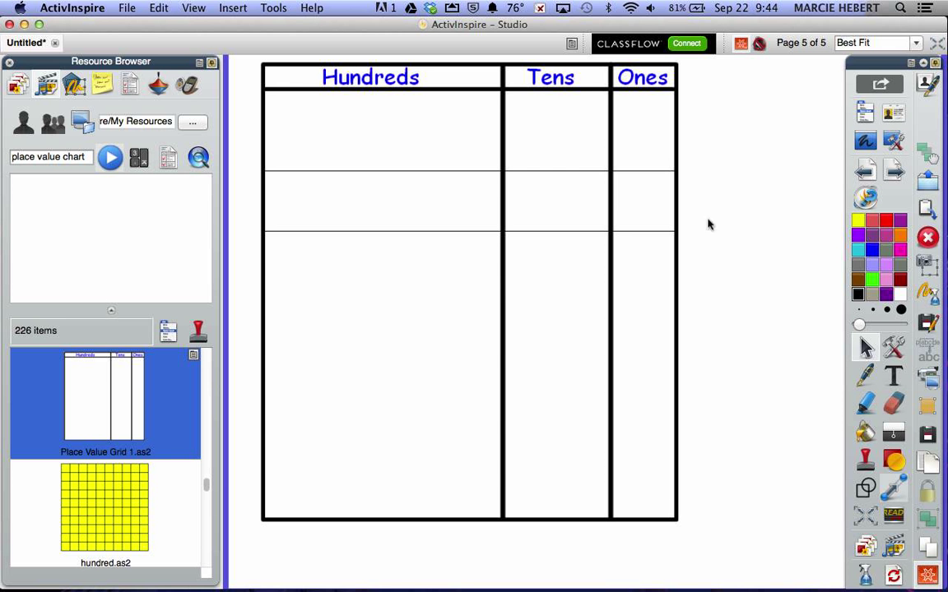
pyautogui.click(613, 80)
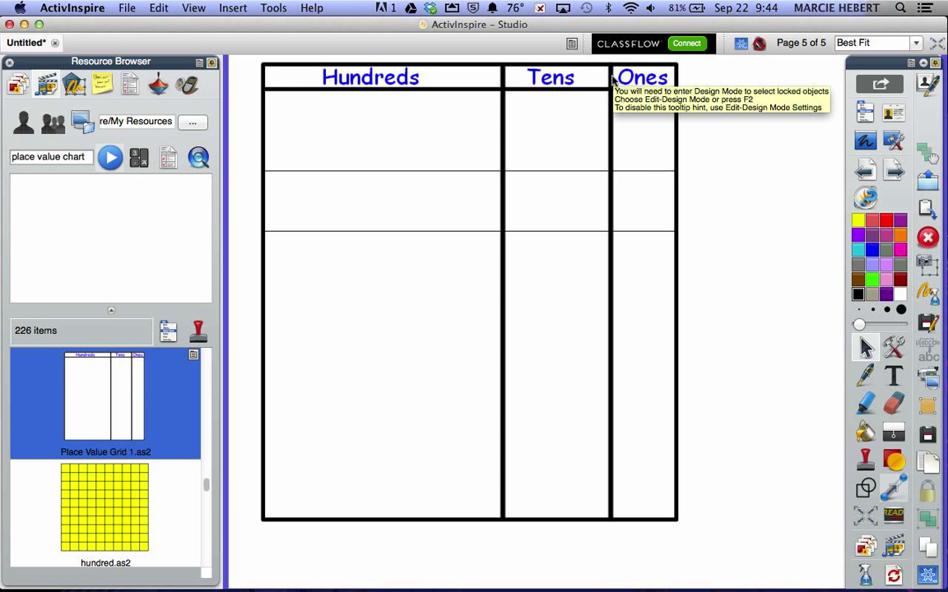
pyautogui.click(619, 179)
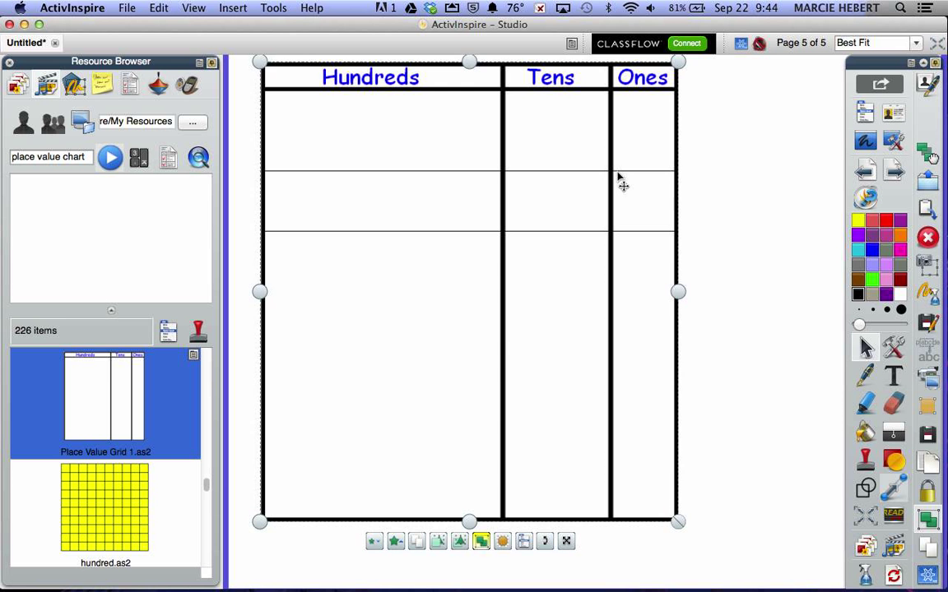
pyautogui.click(730, 184)
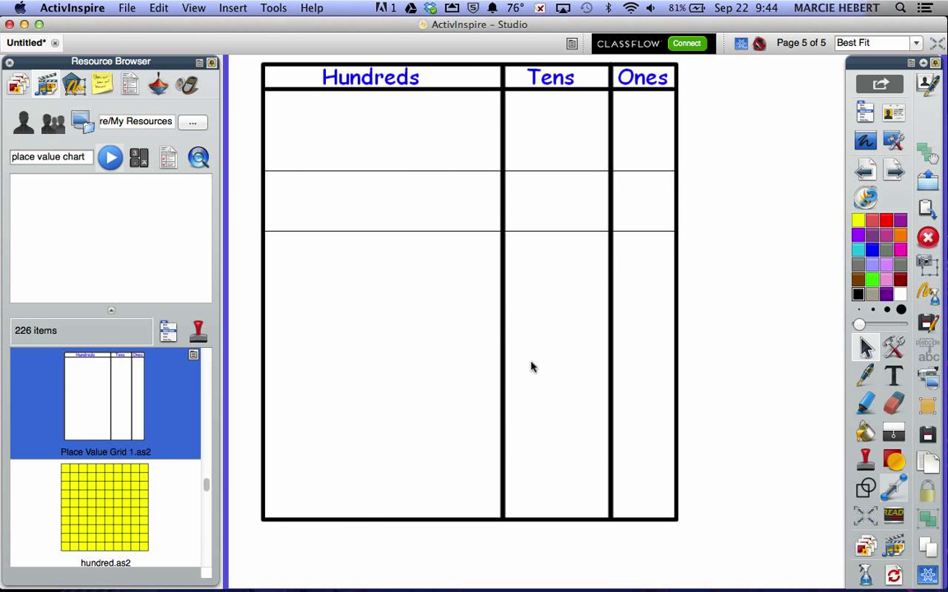
pyautogui.click(895, 376)
# Create three separate text boxes containing 0, 1 and 2 beside the chart
pyautogui.click(719, 208)
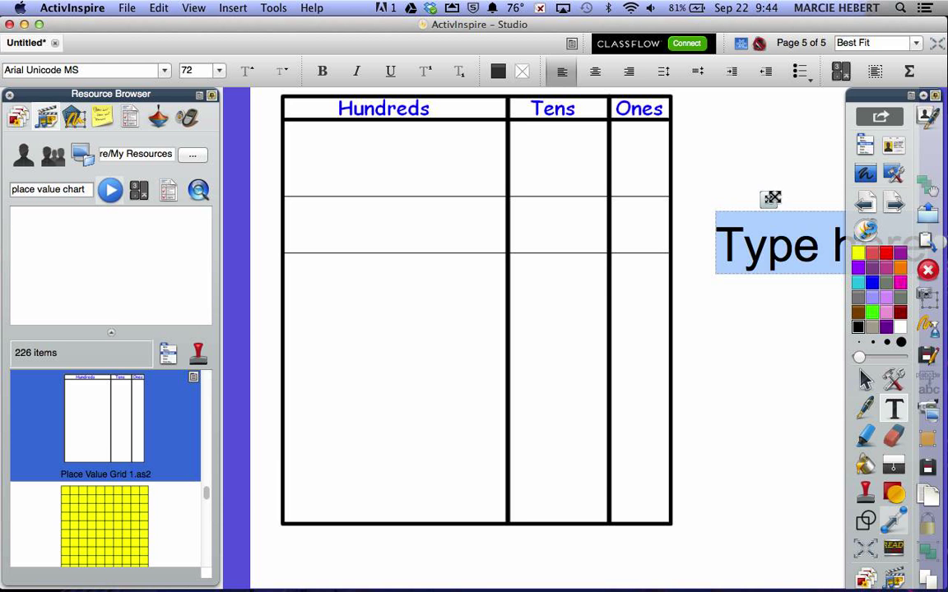
pyautogui.moveTo(771, 197); pyautogui.dragTo(753, 198)
pyautogui.write('0')
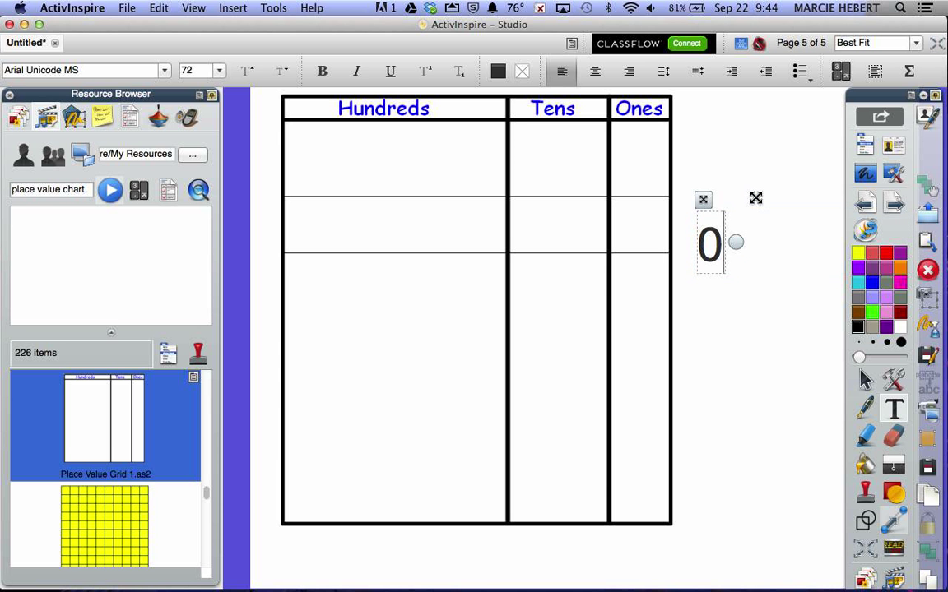
pyautogui.click(750, 328)
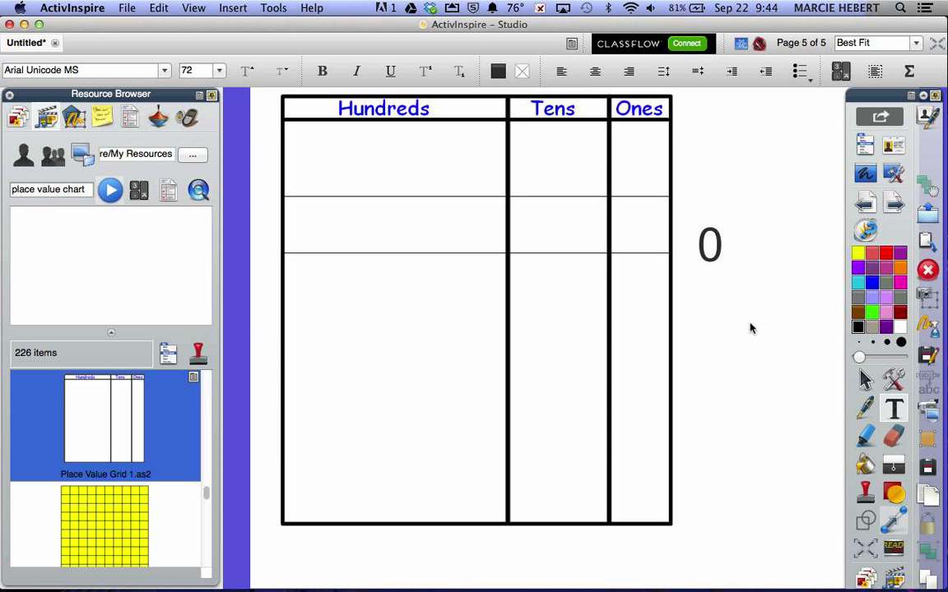
pyautogui.click(711, 302)
pyautogui.write('1')
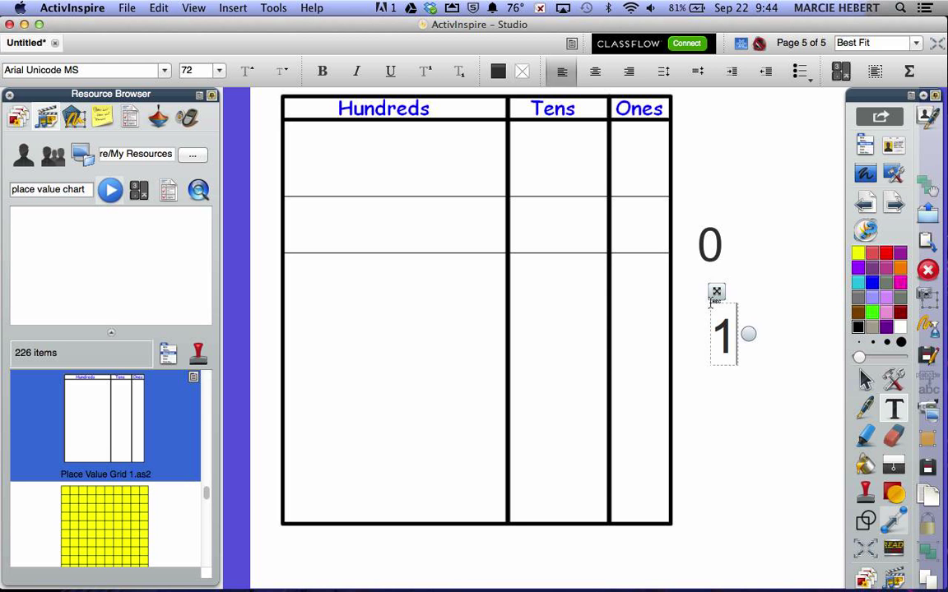
pyautogui.click(772, 296)
pyautogui.click(772, 296)
pyautogui.write('2')
pyautogui.click(721, 245)
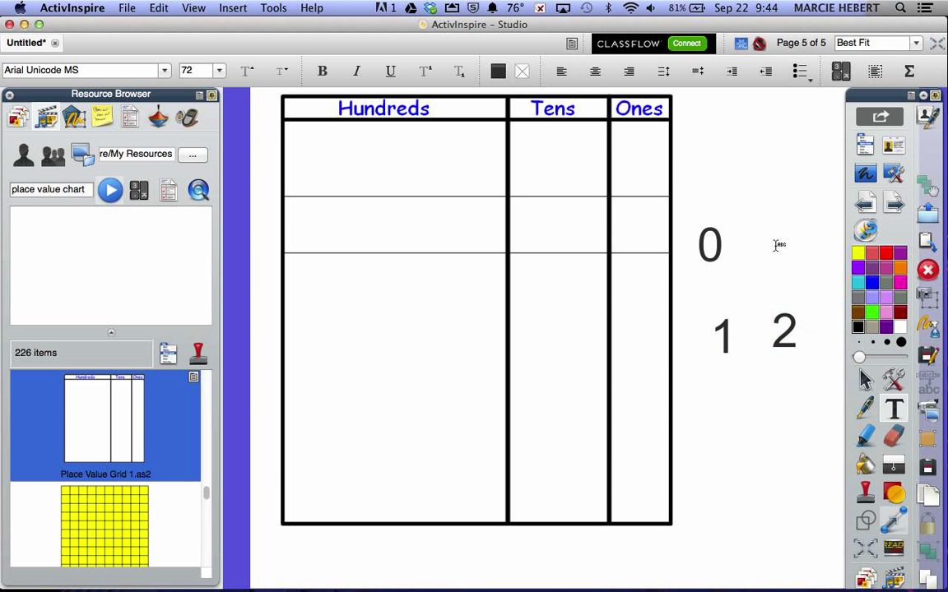
# Line up the 0, 1 and 2 in a row beneath the place value chart
pyautogui.click(865, 380)
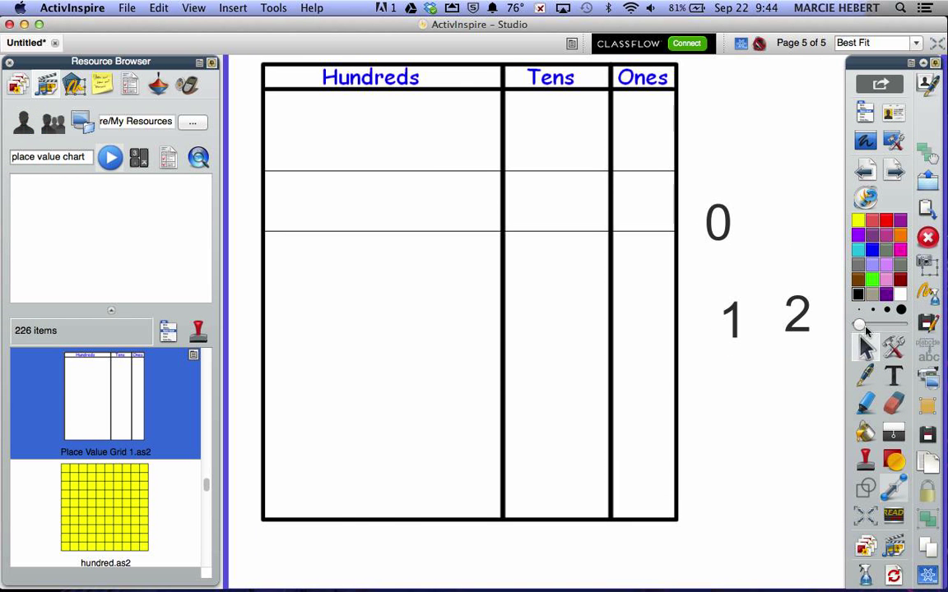
pyautogui.moveTo(727, 224); pyautogui.dragTo(274, 559)
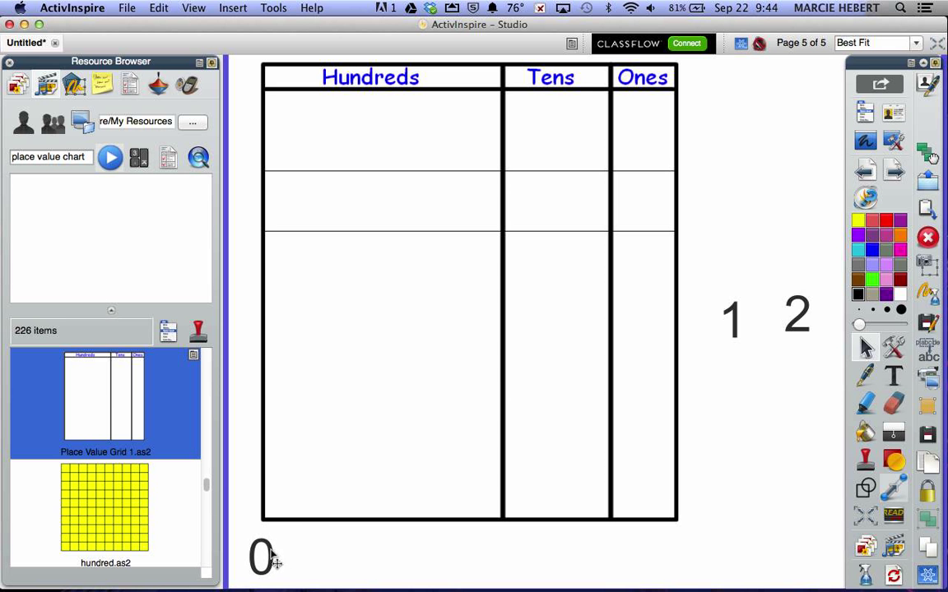
pyautogui.moveTo(739, 317); pyautogui.dragTo(315, 556)
pyautogui.moveTo(802, 319); pyautogui.dragTo(352, 570)
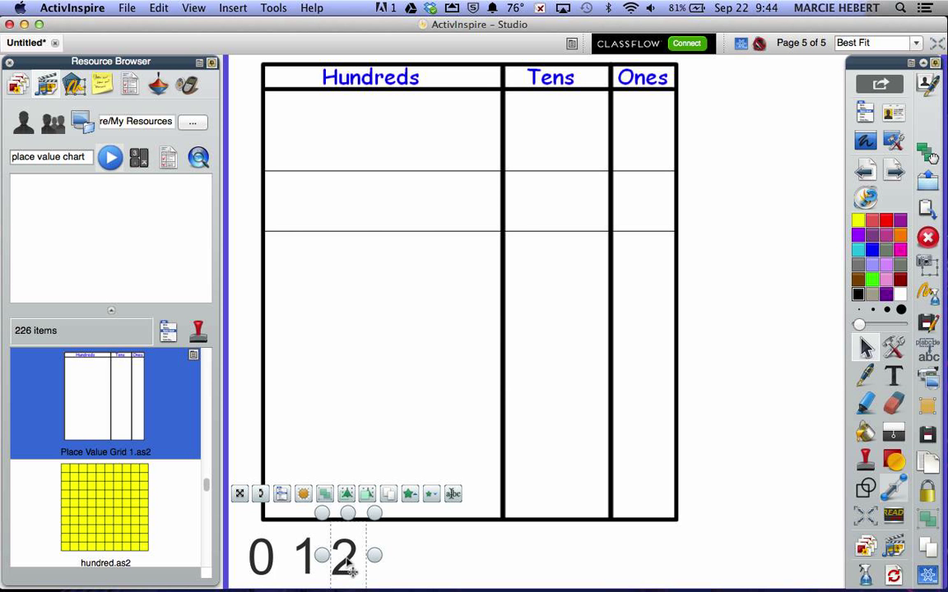
# Set the digits 0, 1 and 2 to Drag a Copy, hiding the resource library
pyautogui.click(281, 493)
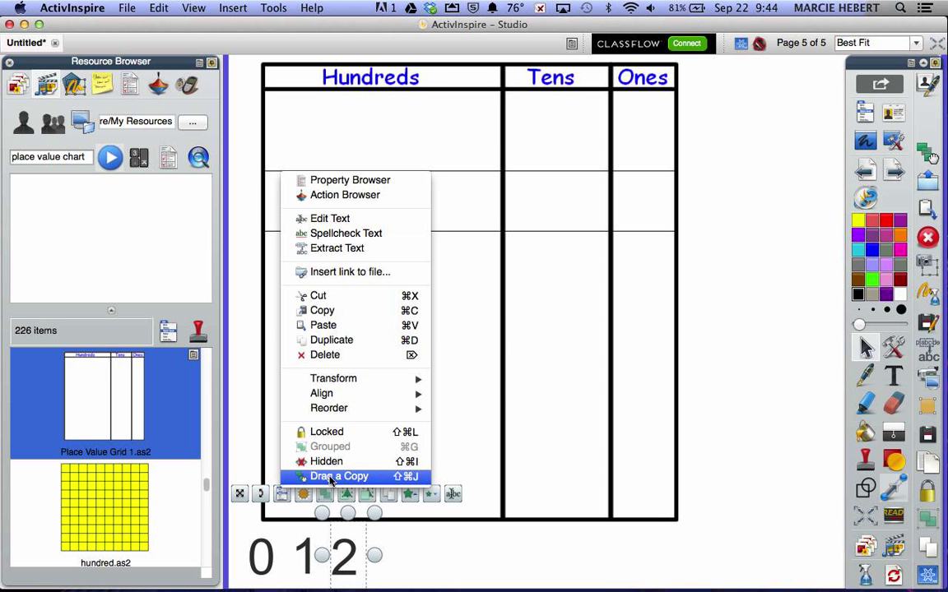
pyautogui.click(331, 477)
pyautogui.click(302, 553)
pyautogui.click(243, 494)
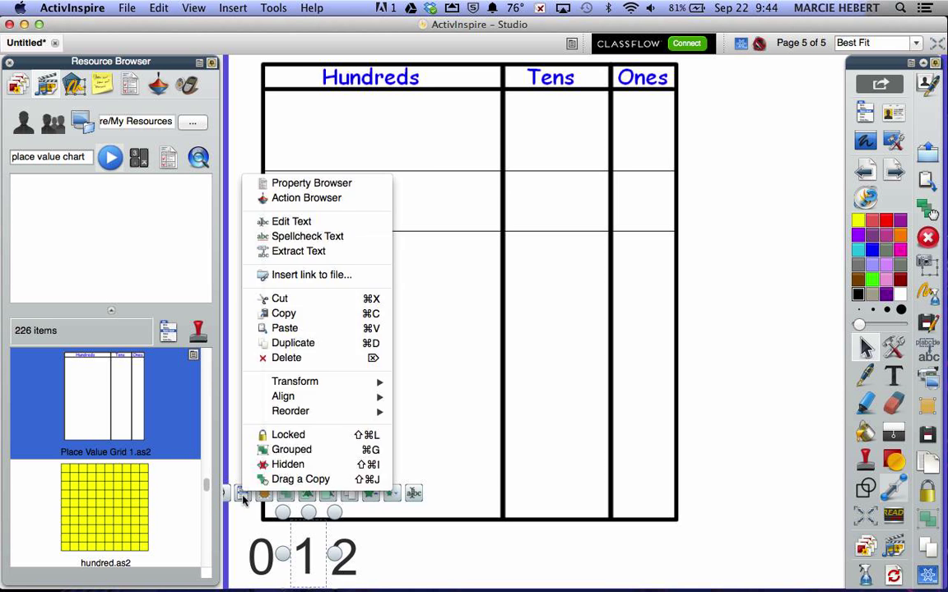
pyautogui.click(301, 479)
pyautogui.click(261, 557)
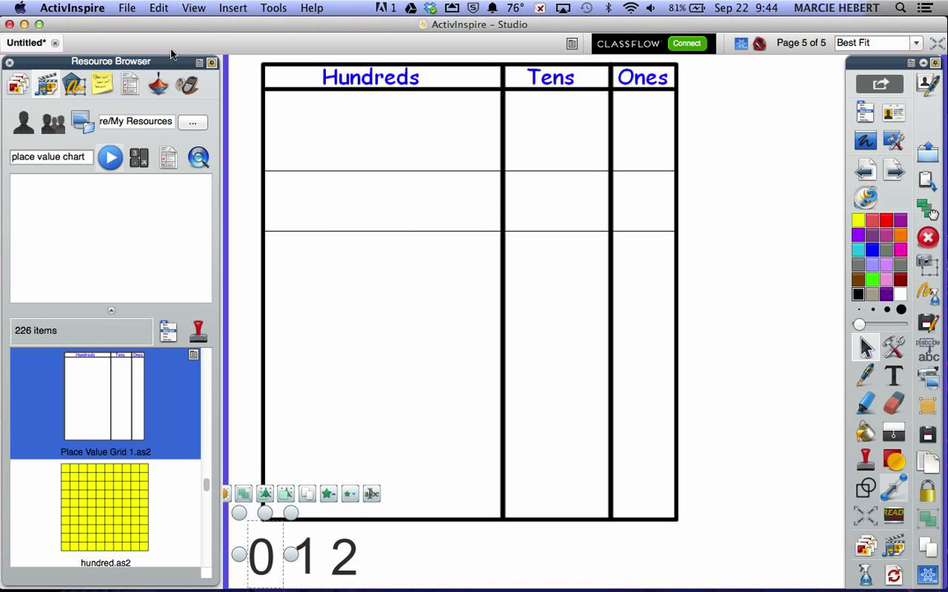
pyautogui.click(196, 63)
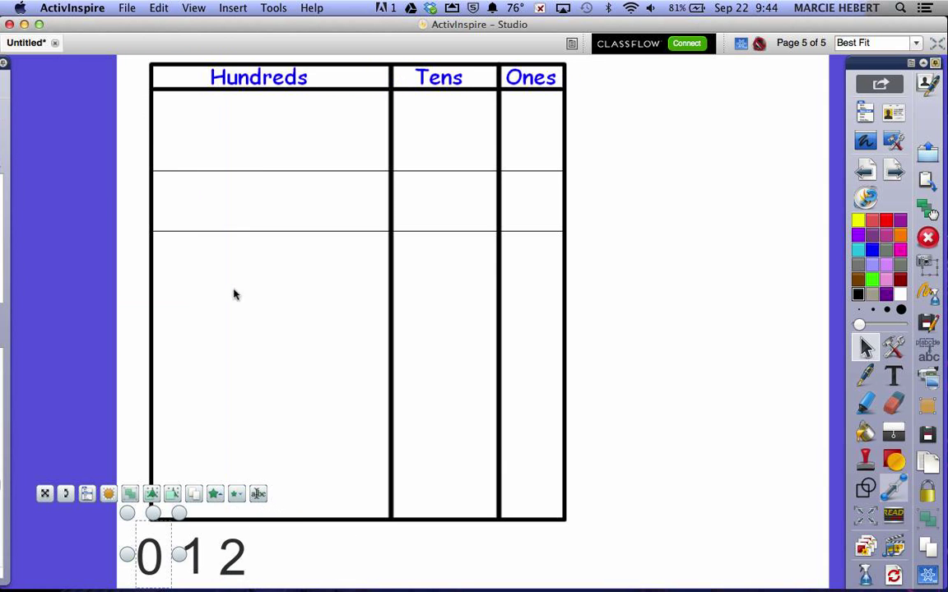
pyautogui.click(85, 496)
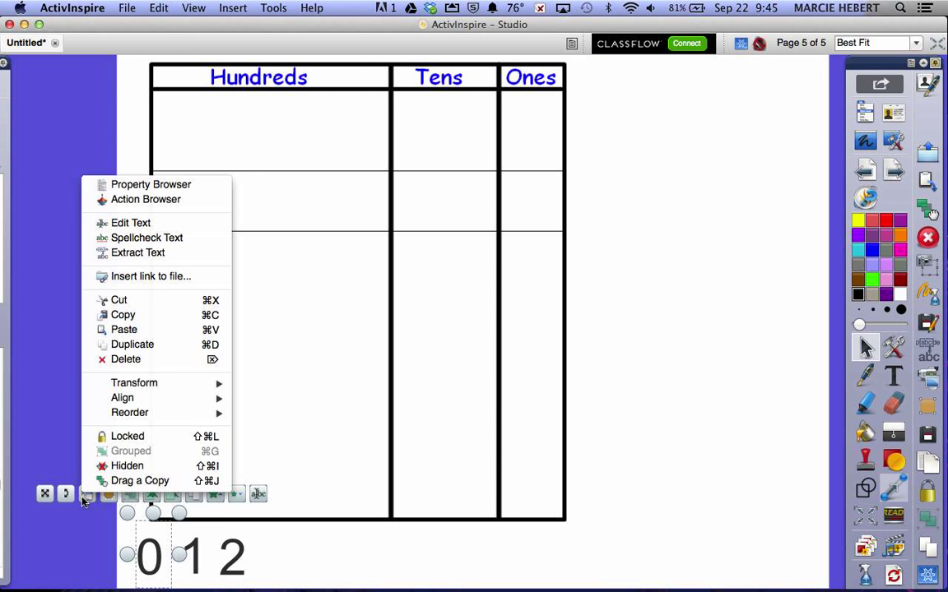
pyautogui.click(139, 463)
pyautogui.click(312, 566)
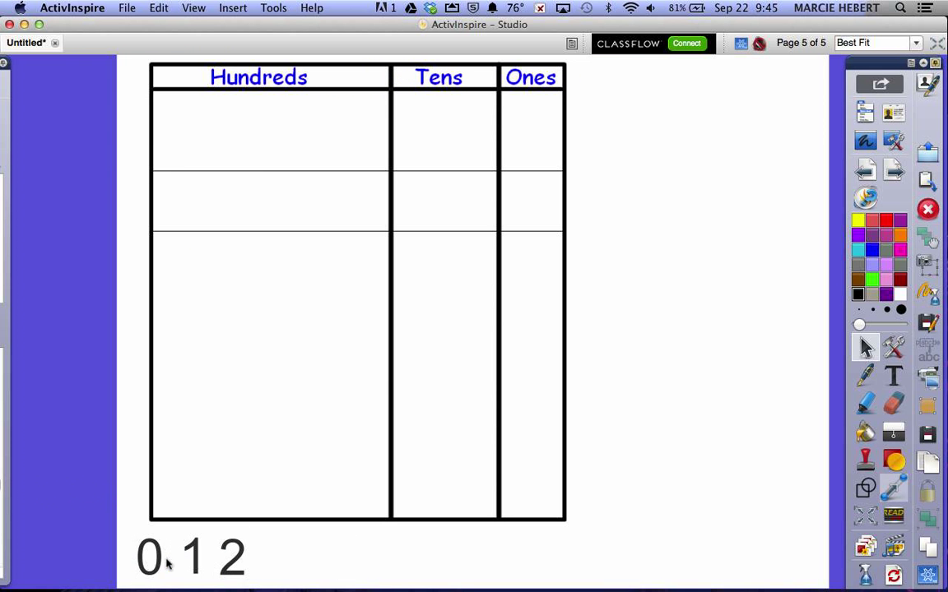
# Drag copies of 0, 2 and 1 into the Hundreds, Tens and Ones columns
pyautogui.moveTo(165, 571); pyautogui.dragTo(261, 356)
pyautogui.moveTo(310, 265); pyautogui.dragTo(284, 210)
pyautogui.moveTo(244, 560); pyautogui.dragTo(454, 193)
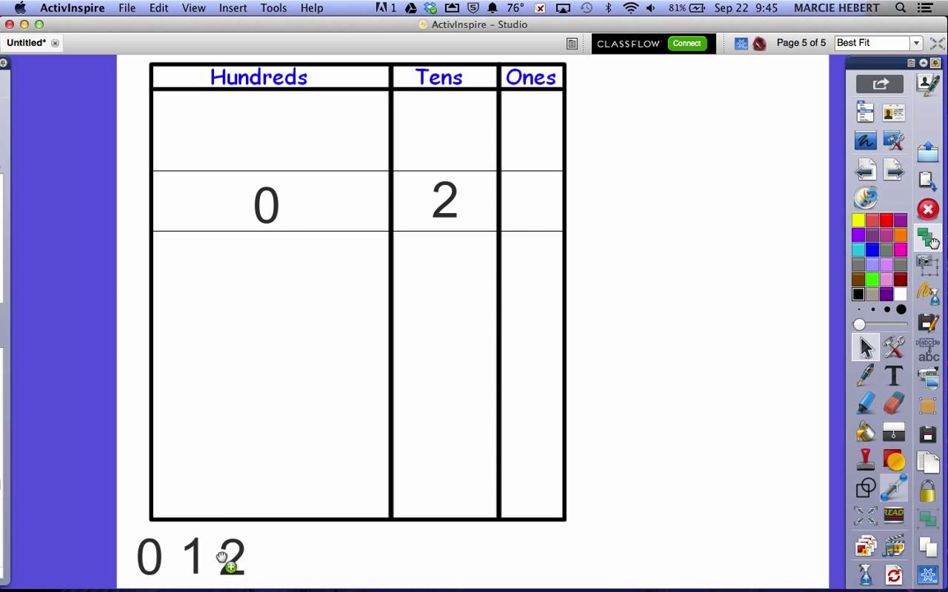
pyautogui.moveTo(195, 559); pyautogui.dragTo(533, 196)
# Add blank page 6 from the Page Browser, pin the side panel, and return to resources
pyautogui.moveTo(3, 220)
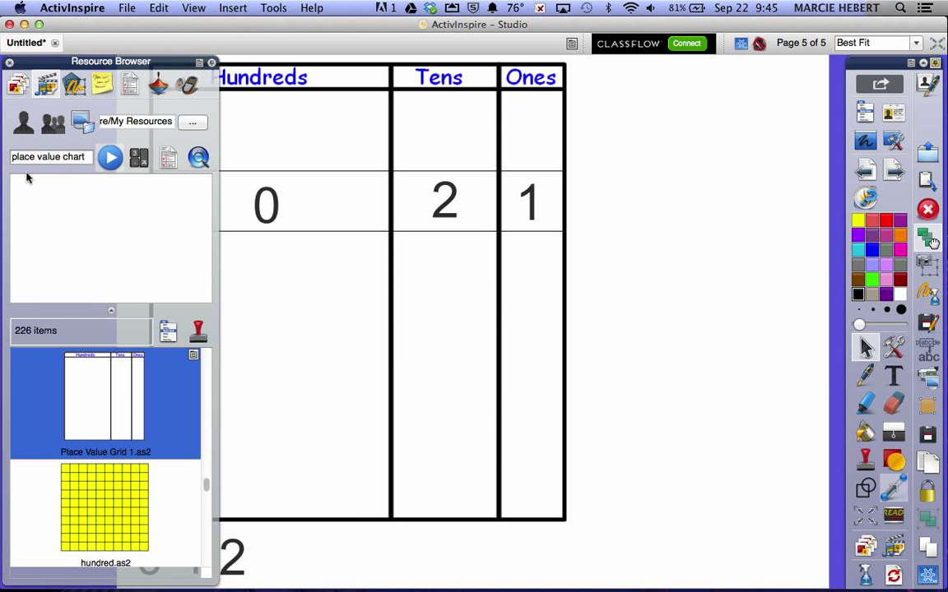
pyautogui.click(20, 86)
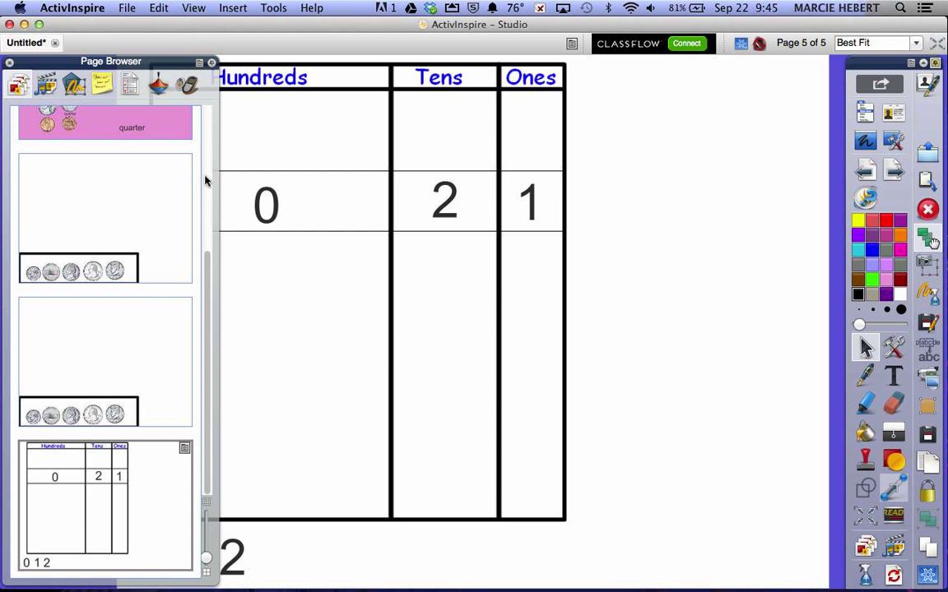
pyautogui.click(897, 173)
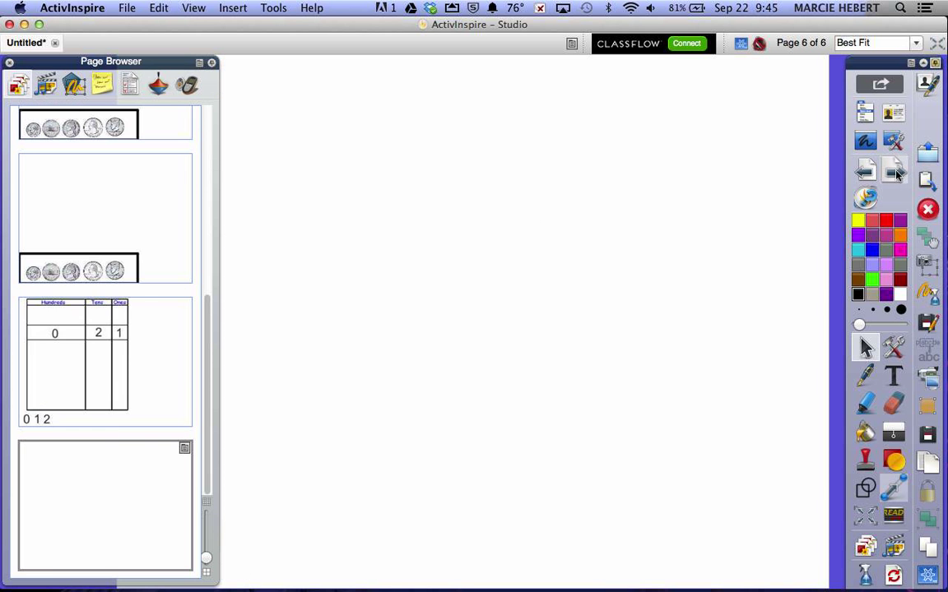
pyautogui.moveTo(45, 147)
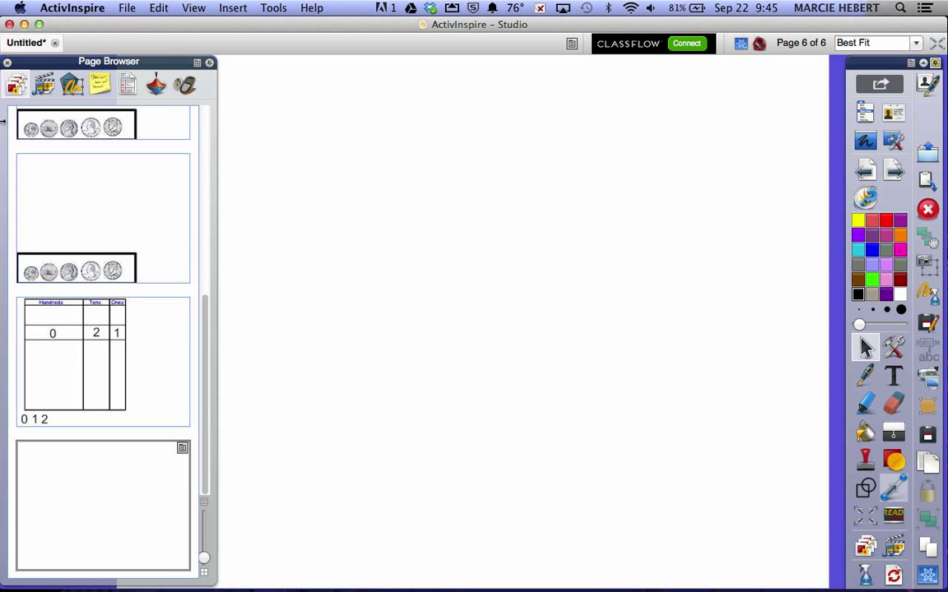
pyautogui.click(213, 64)
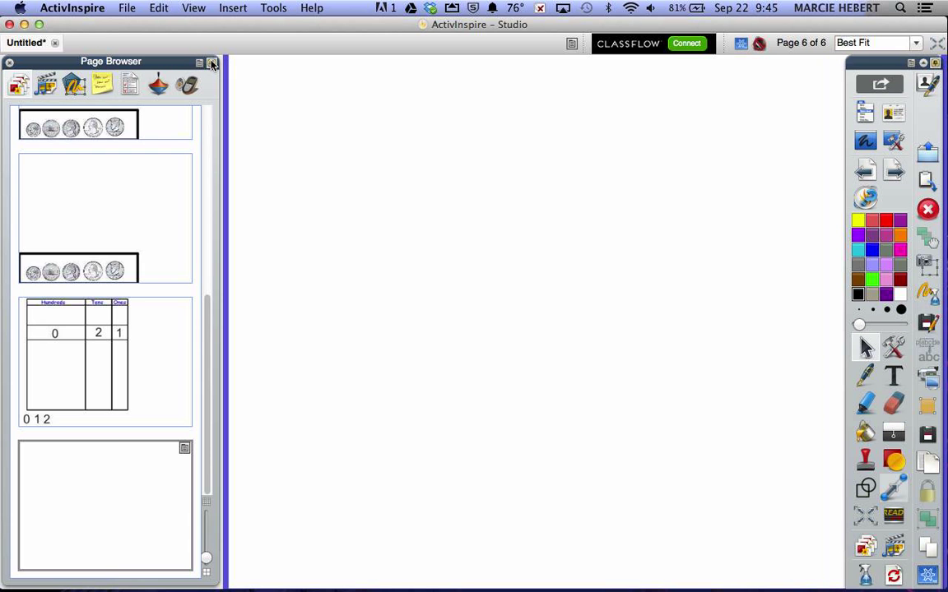
pyautogui.click(46, 84)
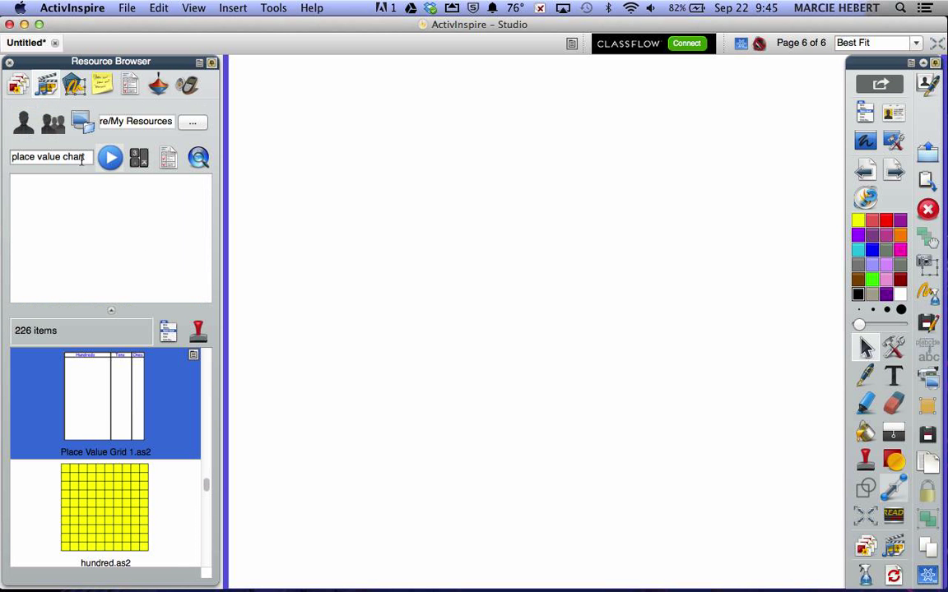
# Search the library for 'continents' and place the Continental Regions.flp link on page 6
pyautogui.moveTo(89, 158); pyautogui.dragTo(4, 161)
pyautogui.write('continents')
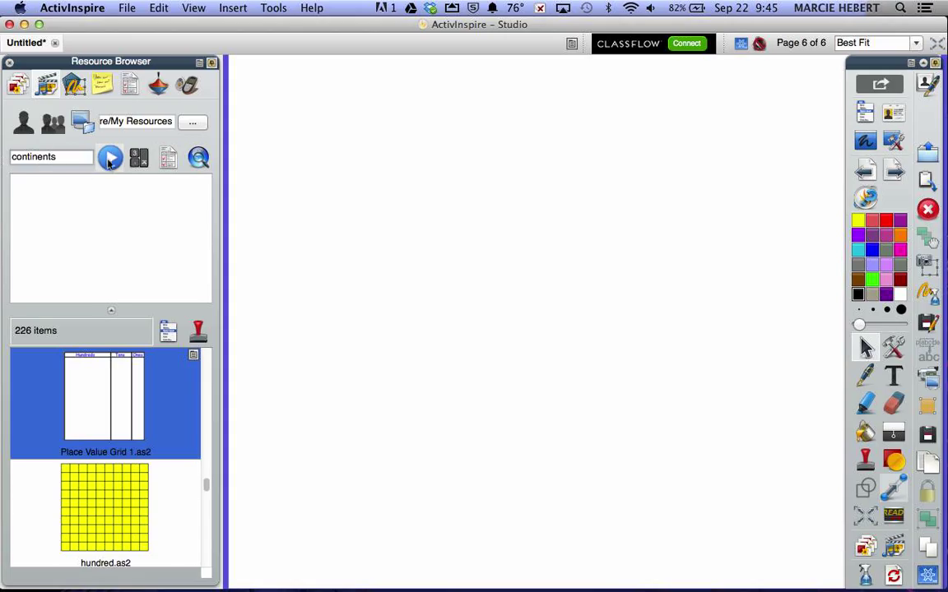
pyautogui.click(110, 159)
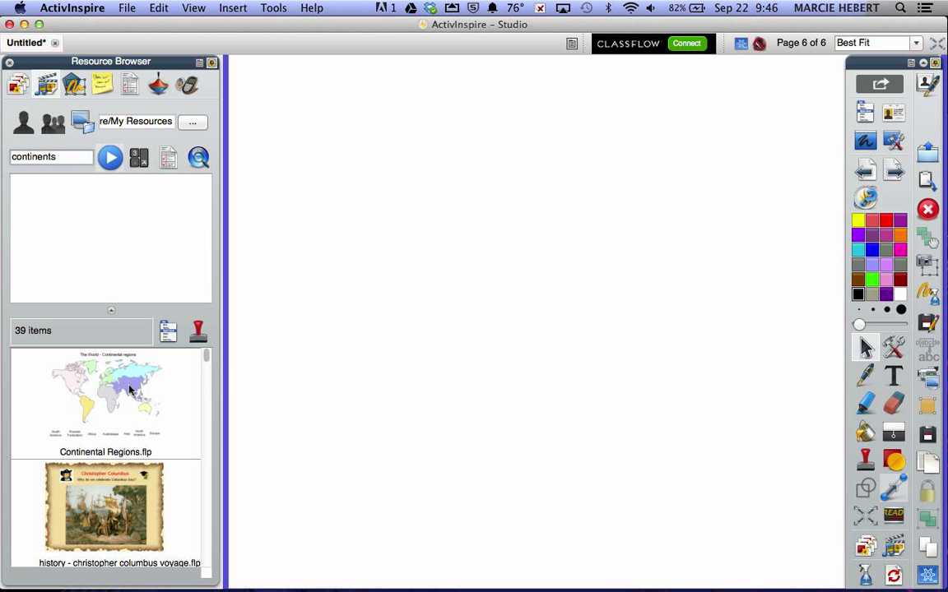
pyautogui.moveTo(129, 390); pyautogui.dragTo(496, 391)
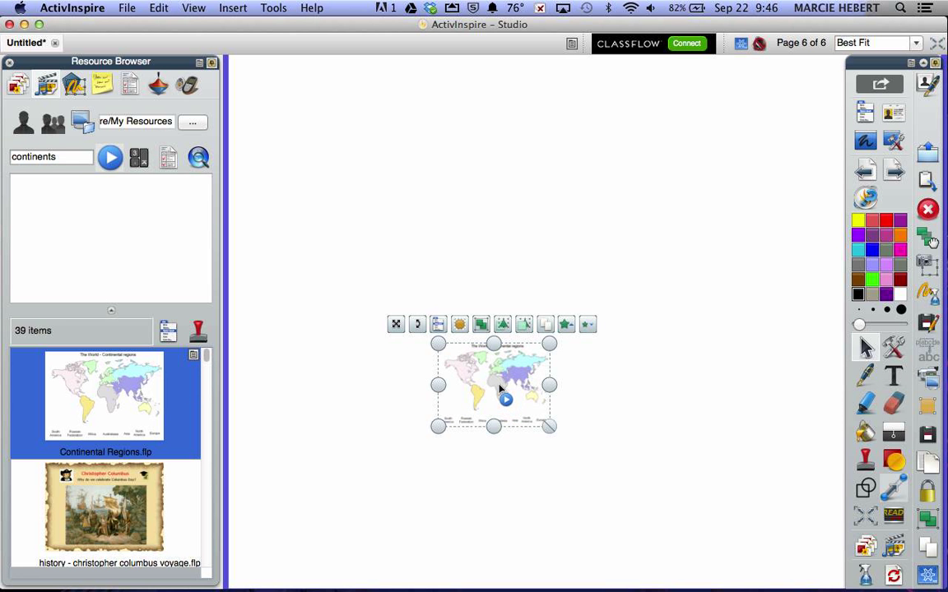
pyautogui.click(500, 388)
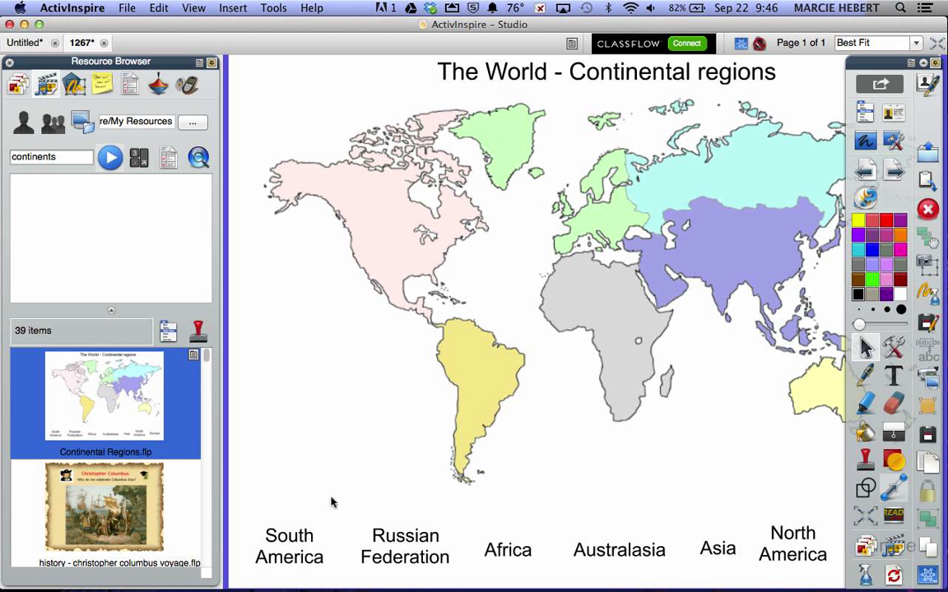
# Move the South America label onto its continent and delete the Russian Federation label
pyautogui.moveTo(286, 553); pyautogui.dragTo(492, 359)
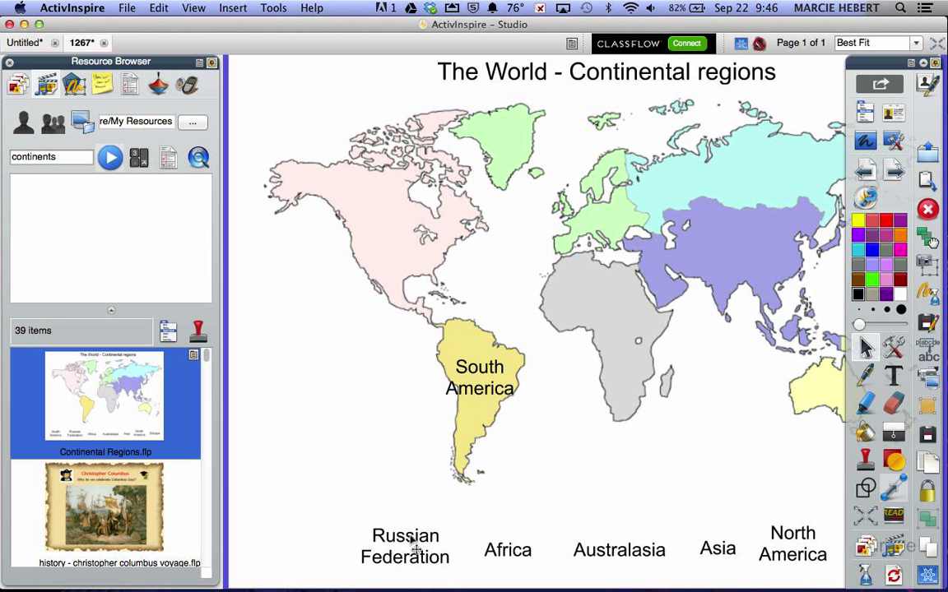
pyautogui.moveTo(415, 547); pyautogui.dragTo(345, 491)
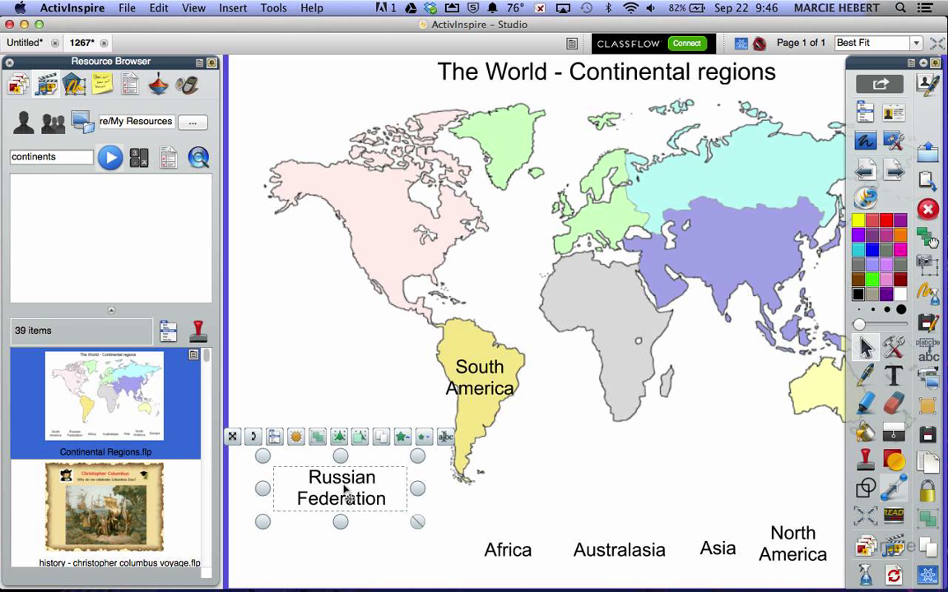
pyautogui.press('Delete')
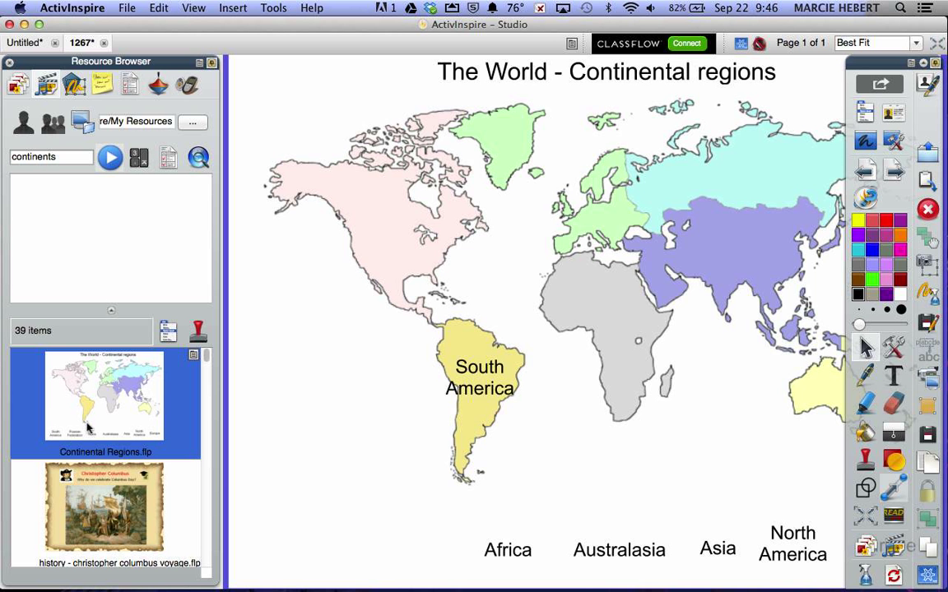
# On a new page, place World continents enlarged to nearly fill it, and open extra fill colours
pyautogui.press('pagedown')
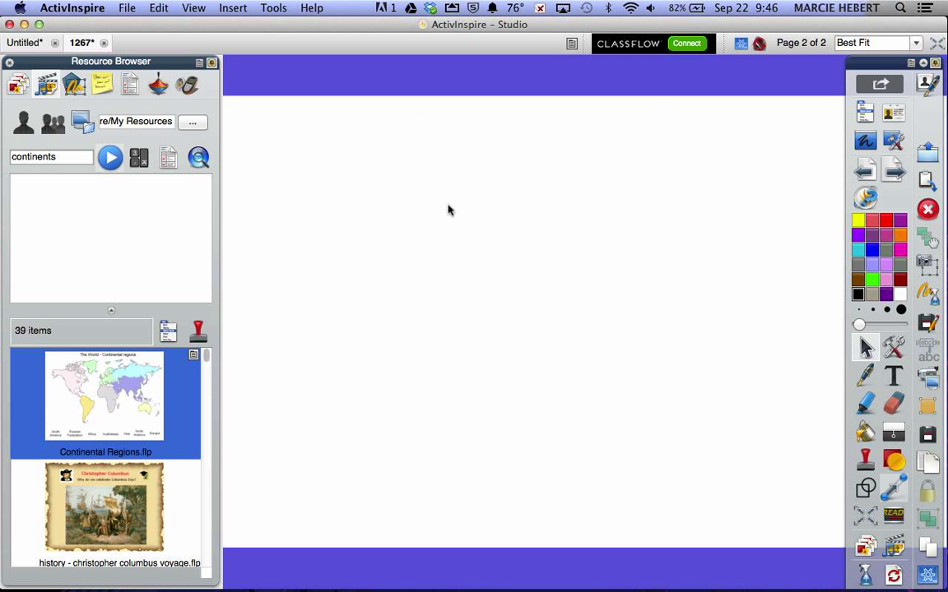
pyautogui.scroll(-3, 105, 429)
pyautogui.scroll(-3, 105, 428)
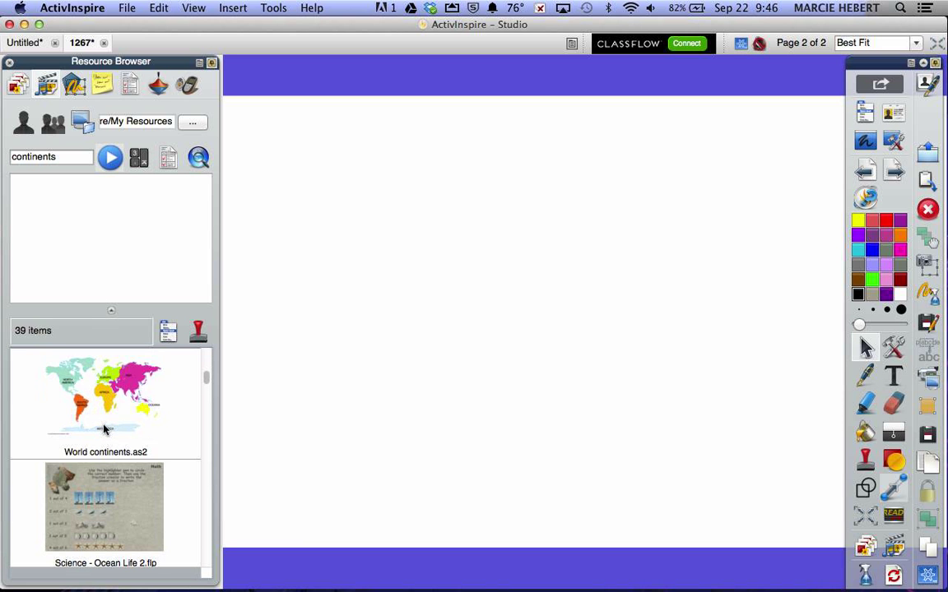
pyautogui.moveTo(104, 411); pyautogui.dragTo(579, 380)
pyautogui.moveTo(556, 318); pyautogui.dragTo(454, 173)
pyautogui.moveTo(664, 351); pyautogui.dragTo(877, 553)
pyautogui.moveTo(662, 279); pyautogui.dragTo(670, 329)
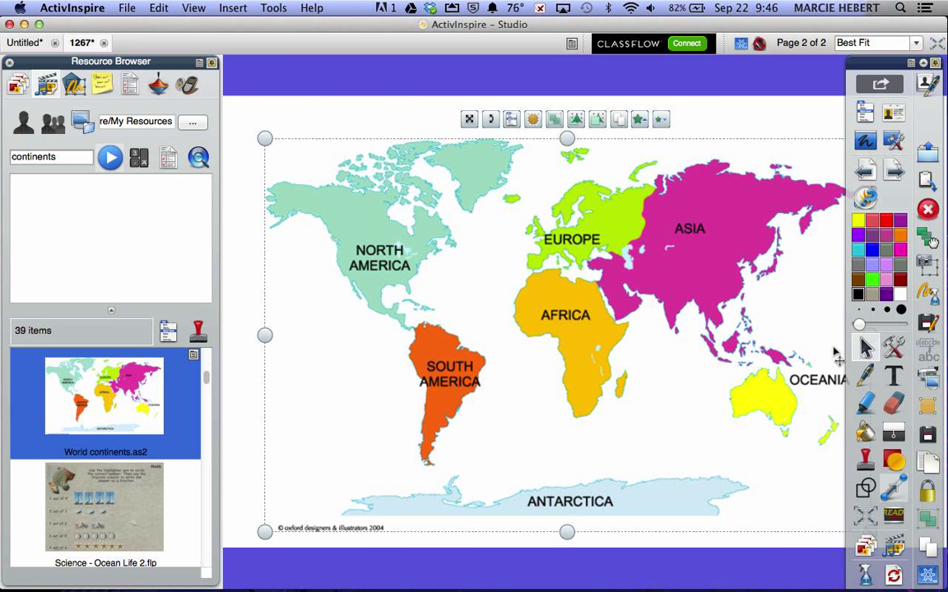
pyautogui.click(866, 433)
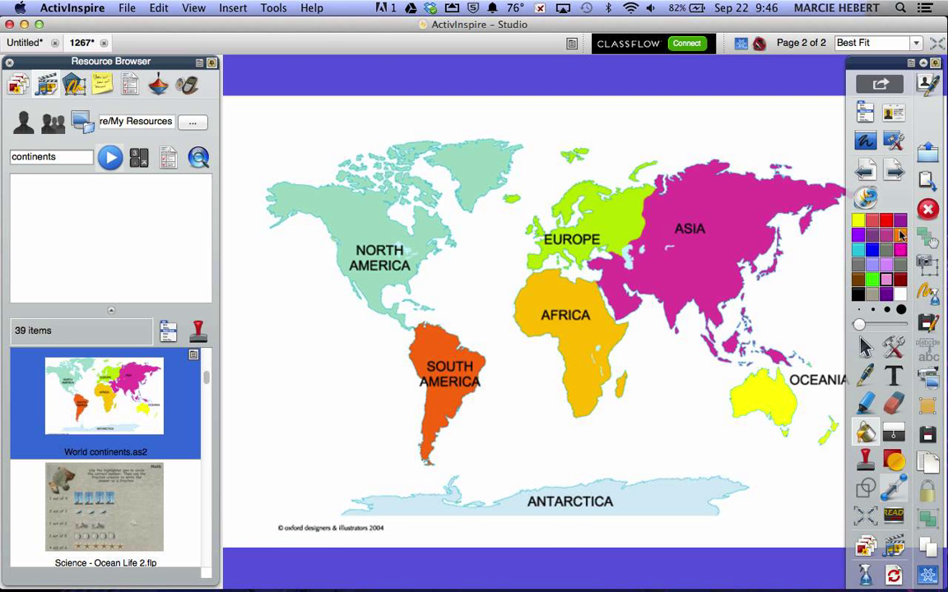
pyautogui.rightClick(902, 281)
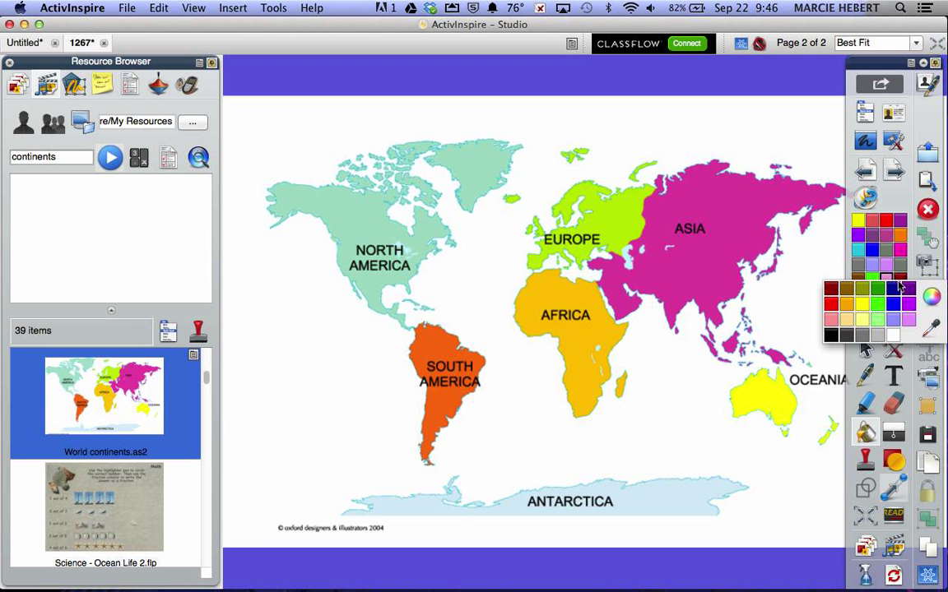